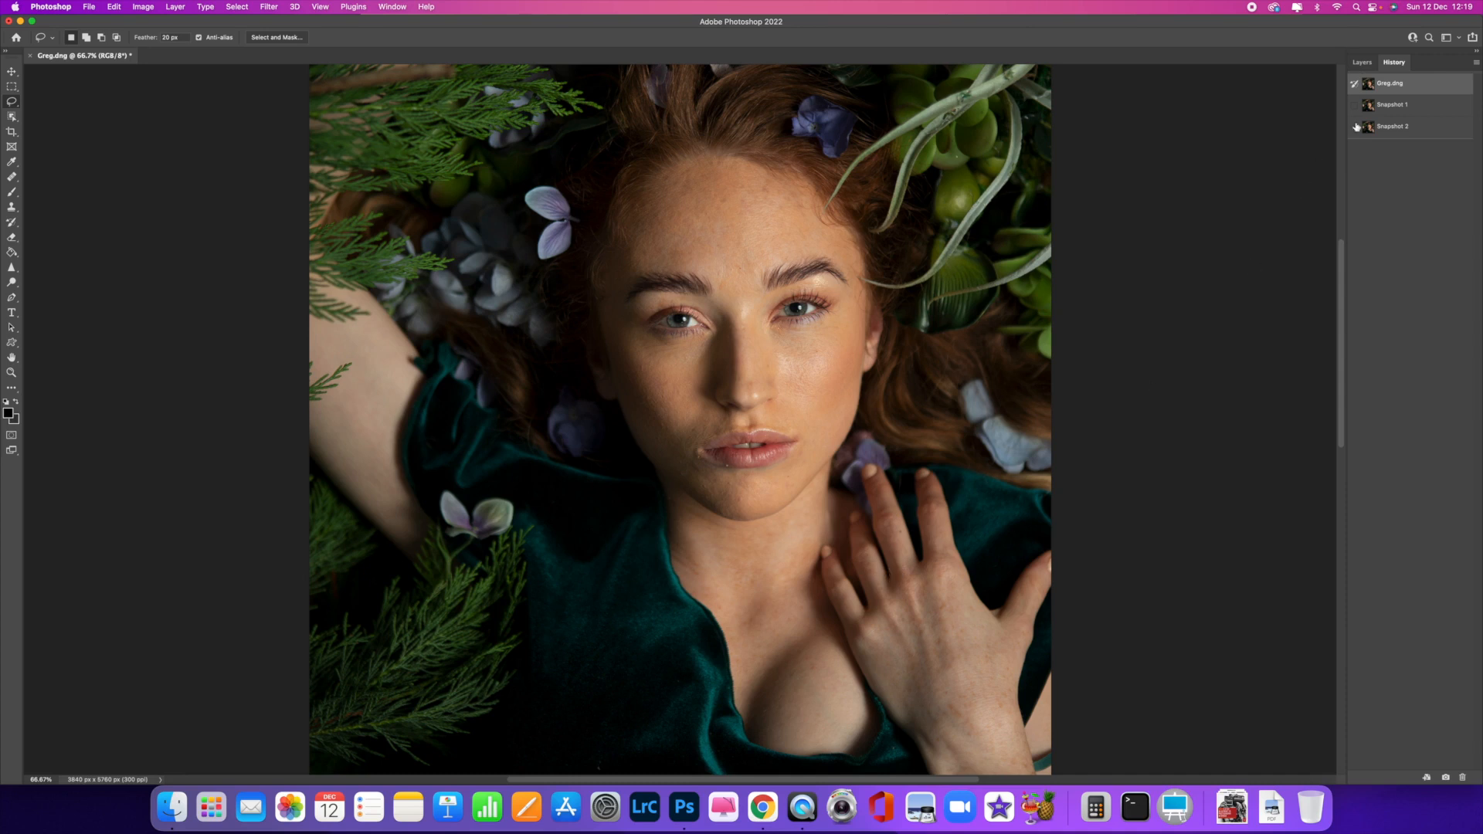
Step: Compare the retouched Snapshot 2 with the original Greg.dng state at closer zoom, ending on the original
left_click(1407, 135)
key("super+plus")
key("super+plus")
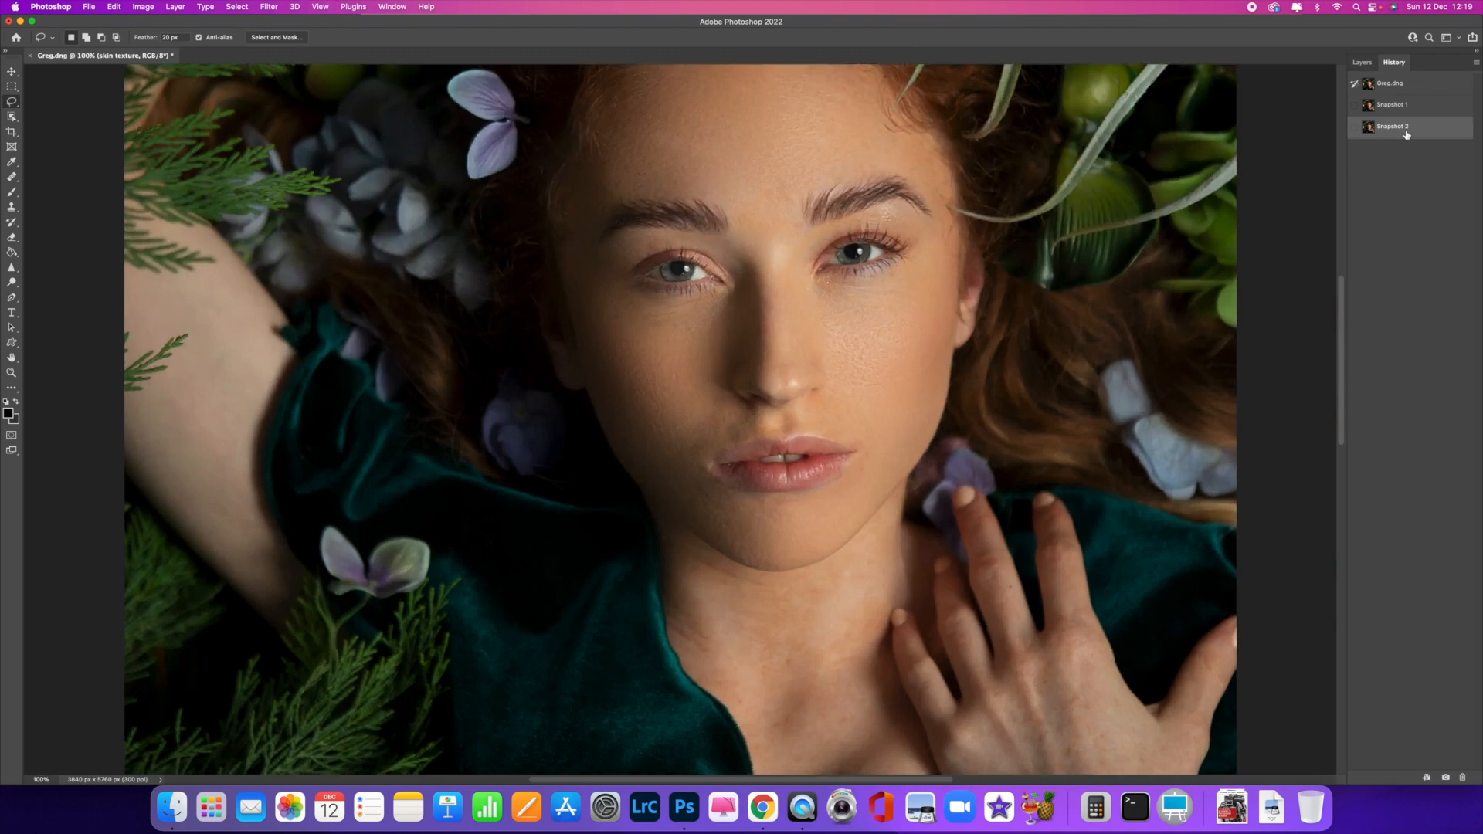
mouse_move(1035, 271)
left_mouse_down()
mouse_move(851, 487)
mouse_move(872, 441)
left_mouse_up()
key("super+minus")
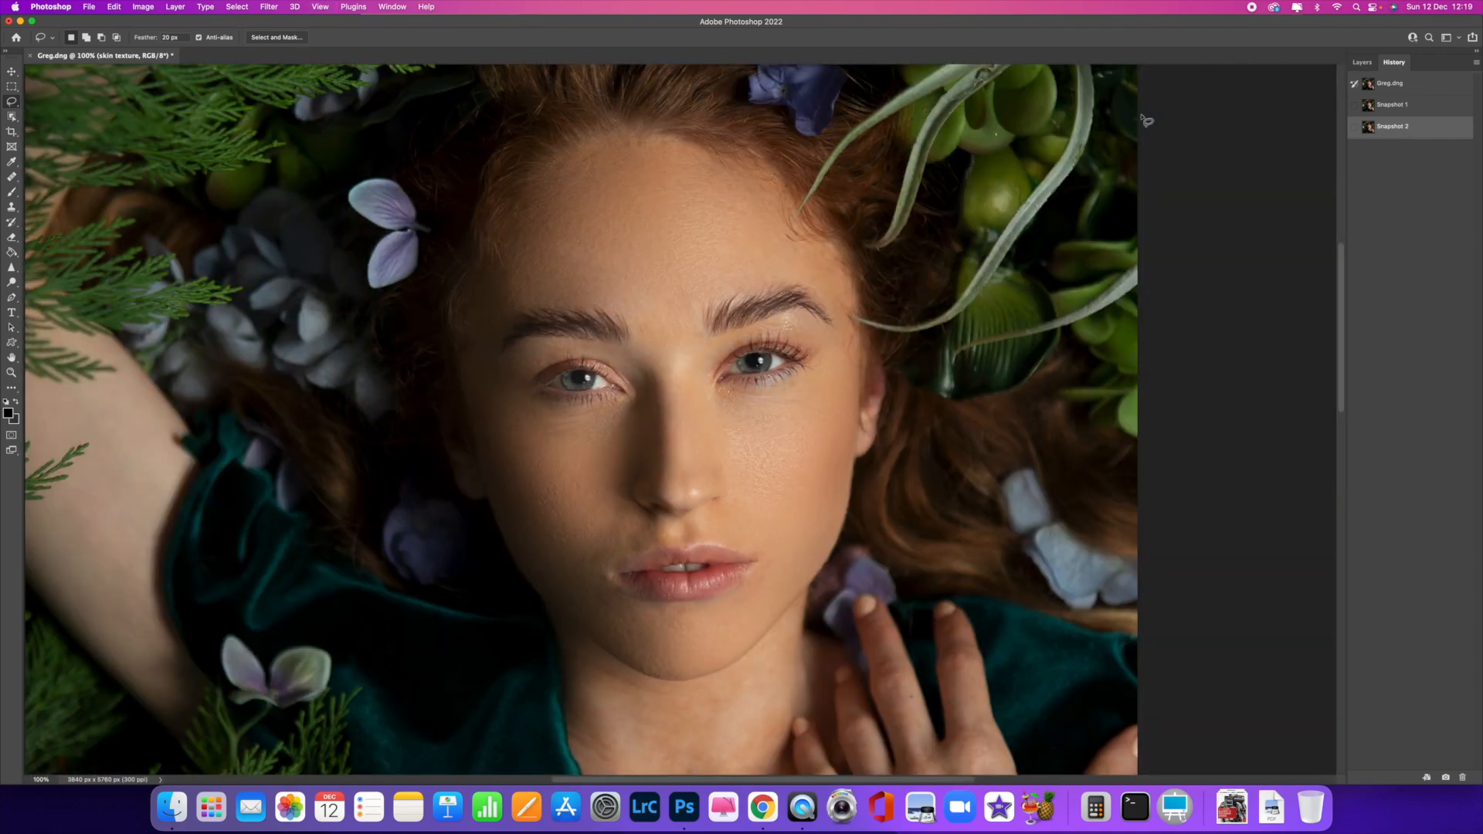
left_click(1407, 89)
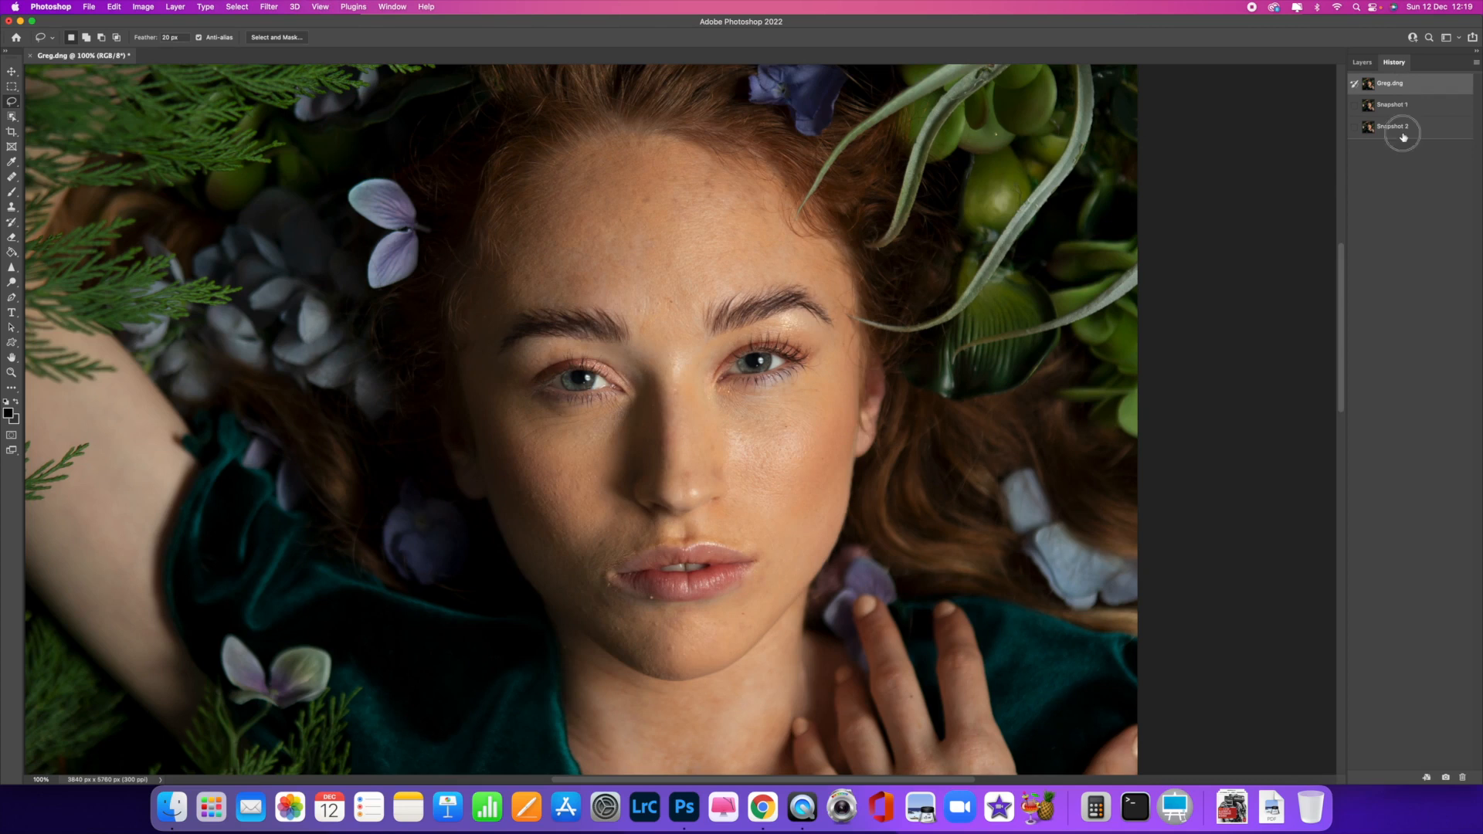
left_click(1404, 133)
left_click(1421, 81)
left_click(1424, 132)
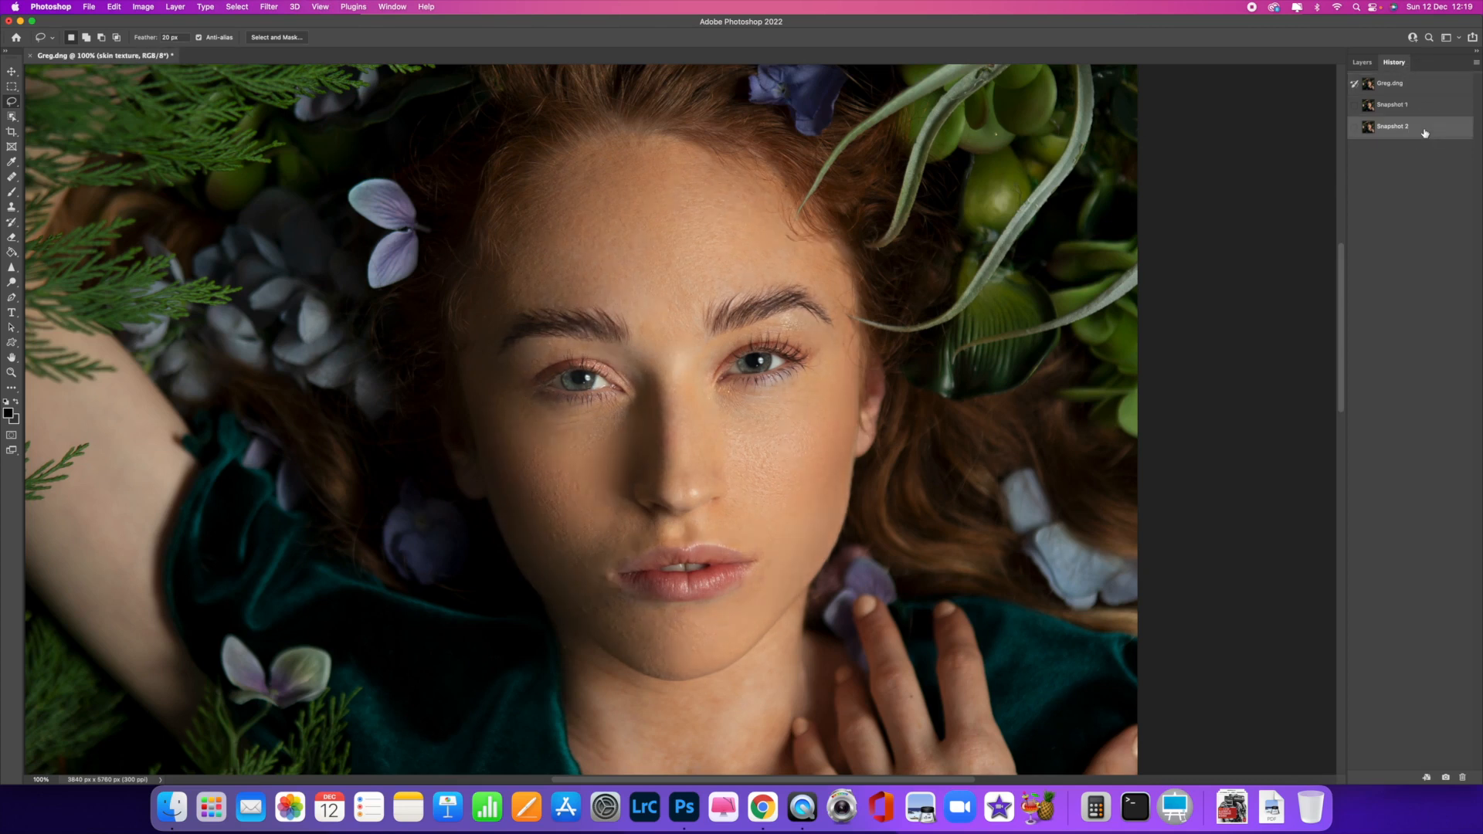
left_click(1408, 86)
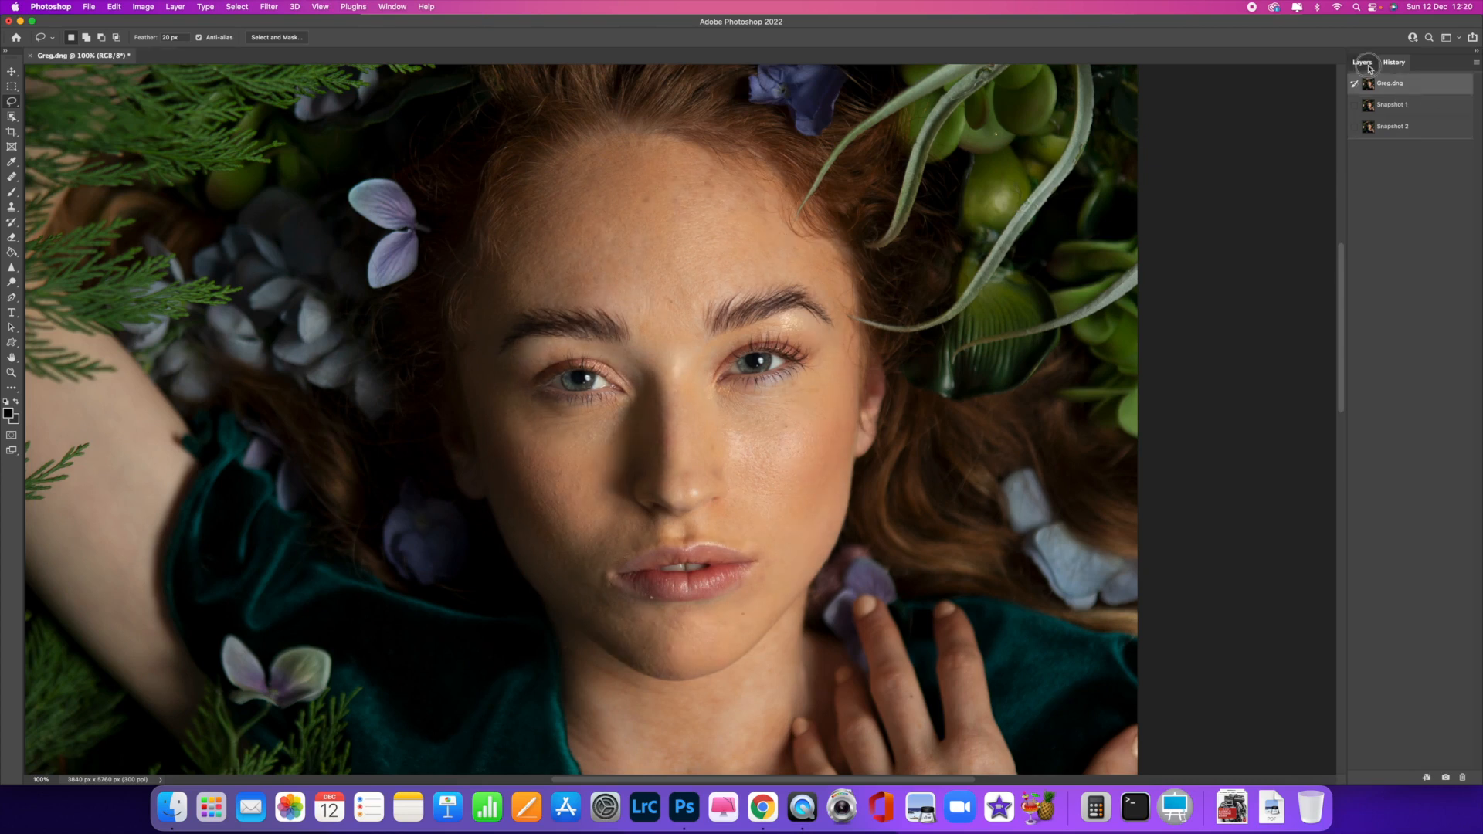
Step: Show the layer list of the original photo and make it wider
left_click(1369, 67)
left_click(1395, 66)
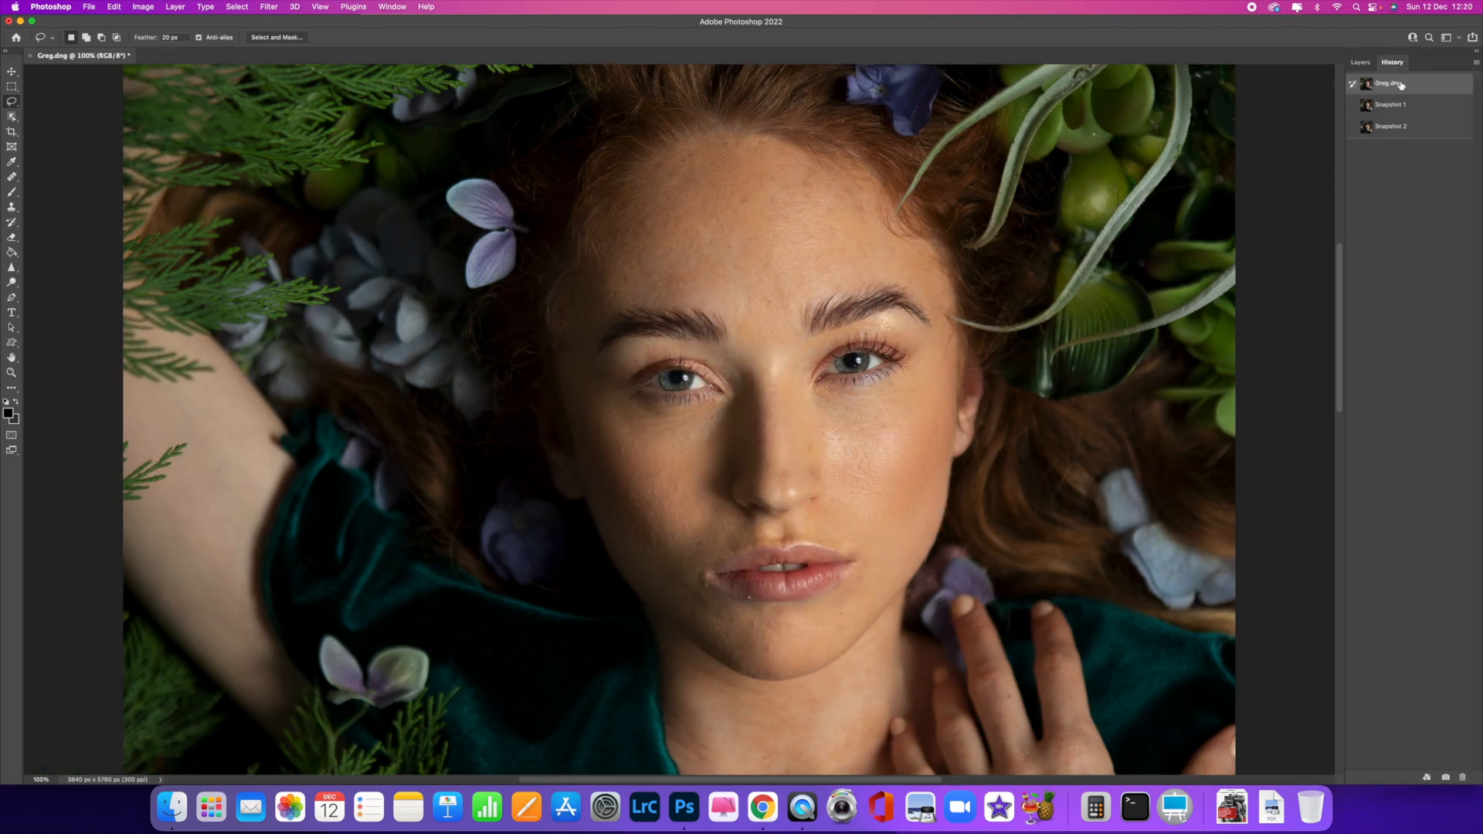
left_click(1360, 63)
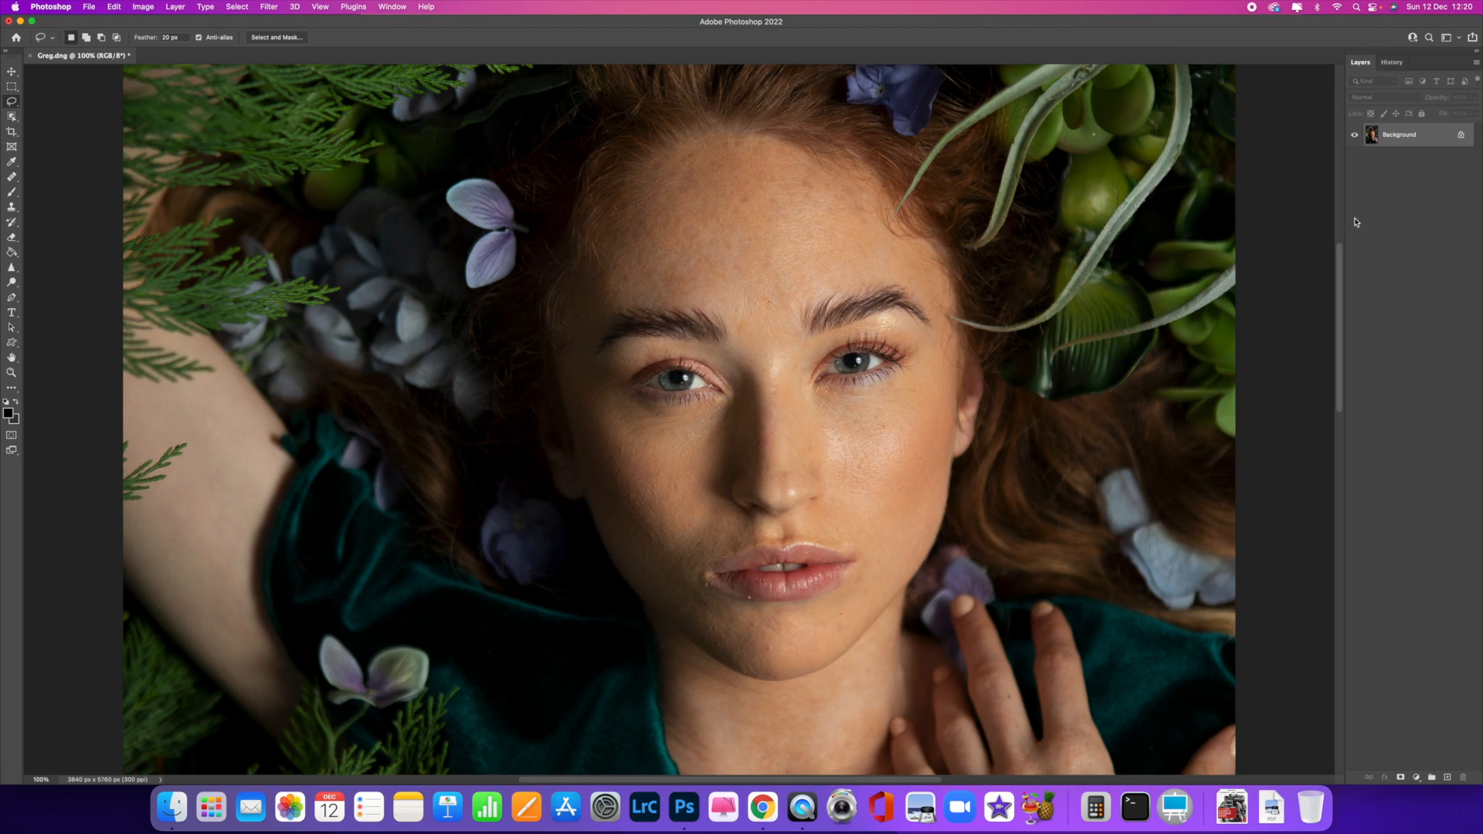
left_click_drag(1343, 213, 1239, 213)
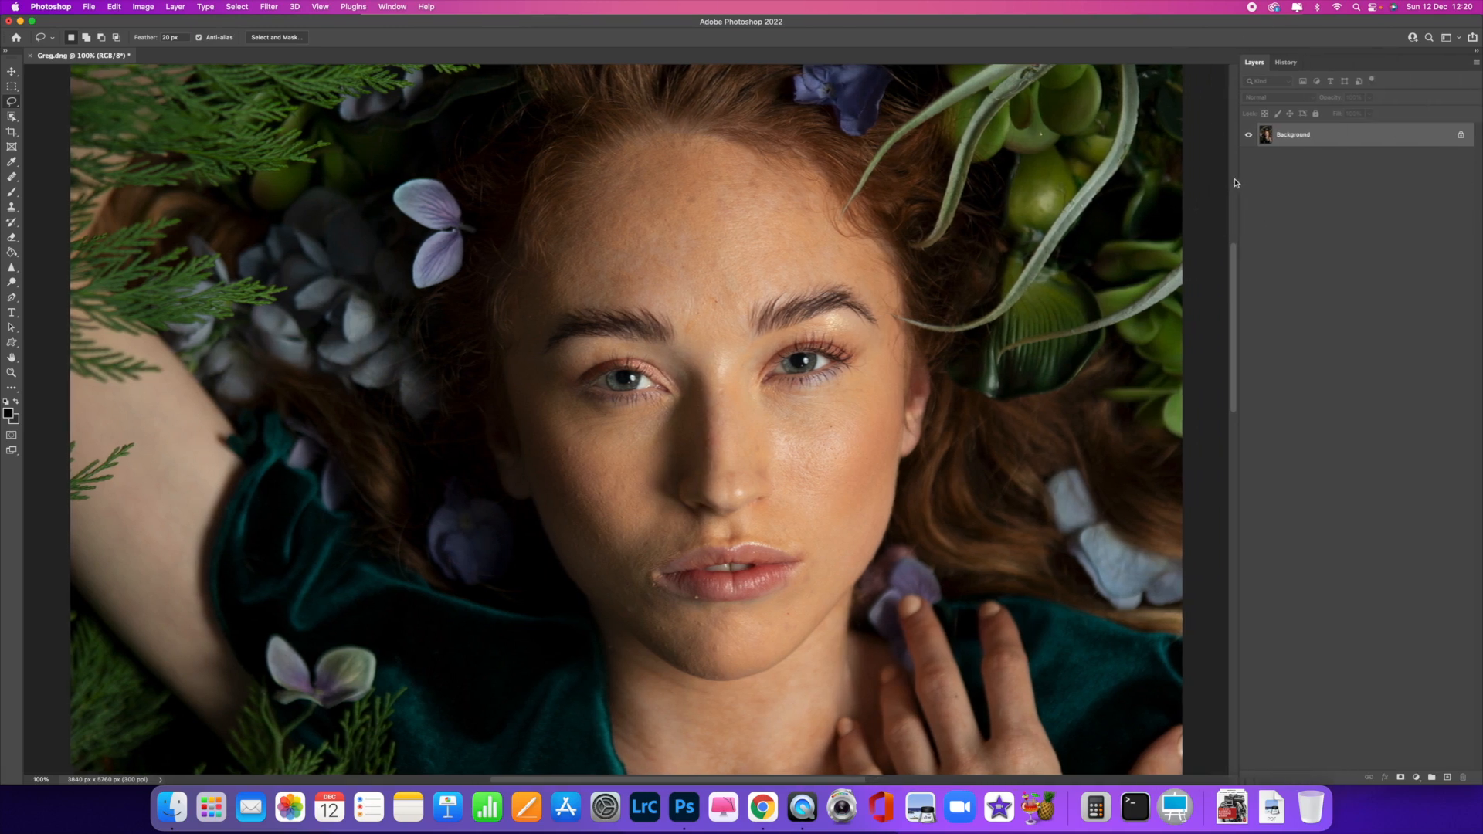
left_click(388, 6)
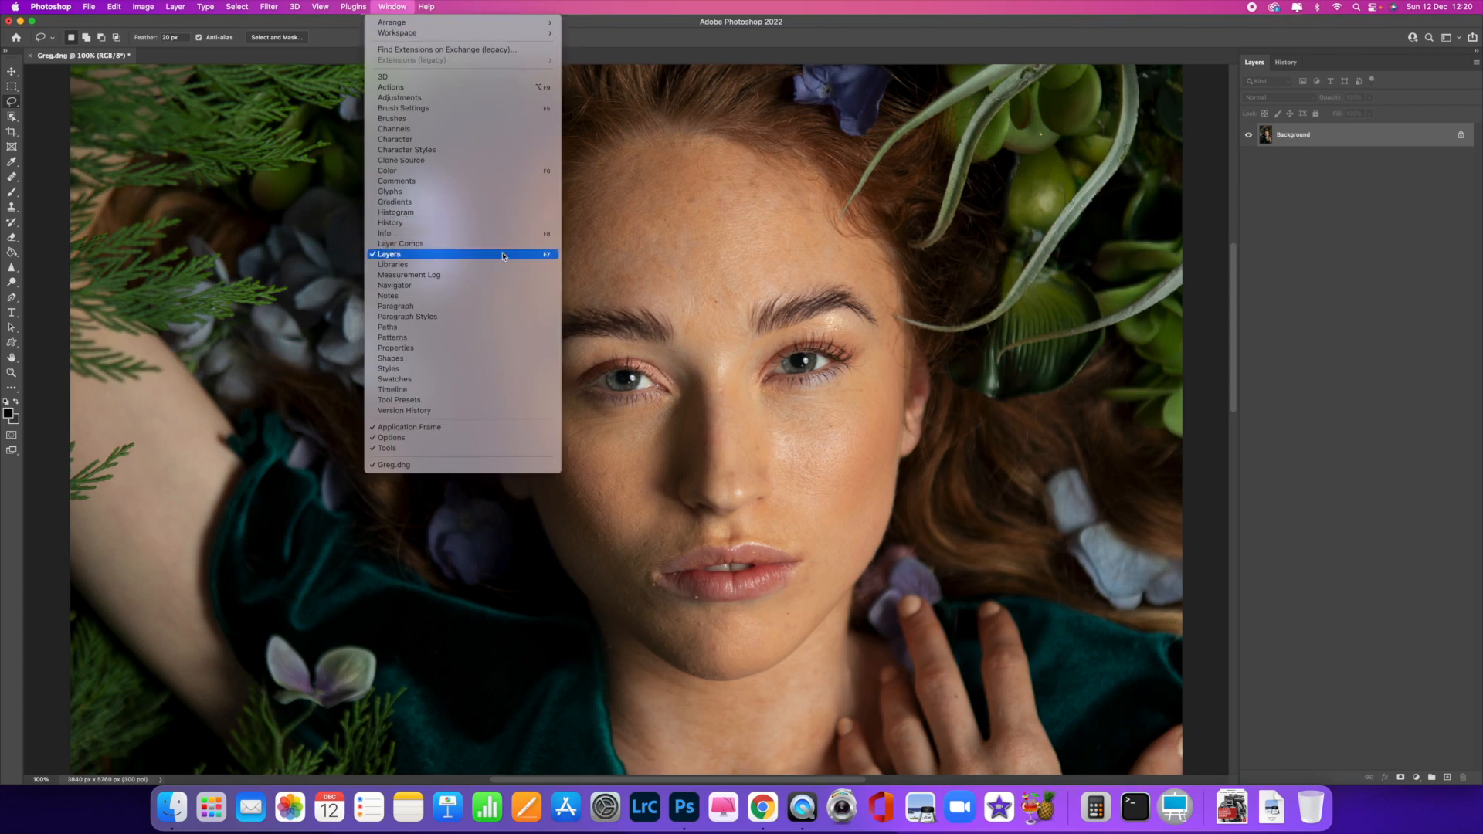
left_click(553, 255)
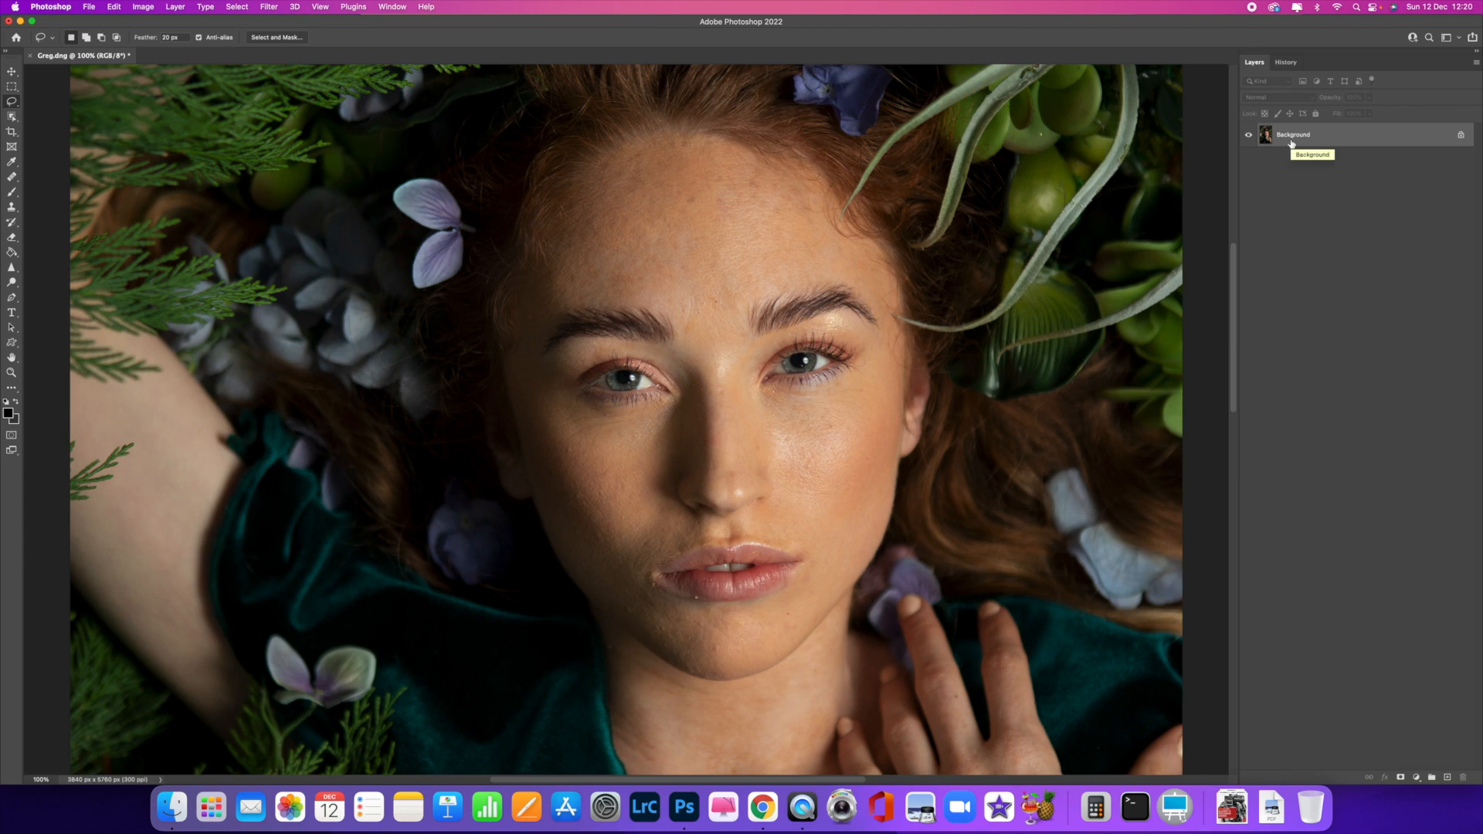
Step: Duplicate the Background layer twice, naming the upper copy "skin texture" and the lower copy "shadows and color"
key("super+j")
key("super+j")
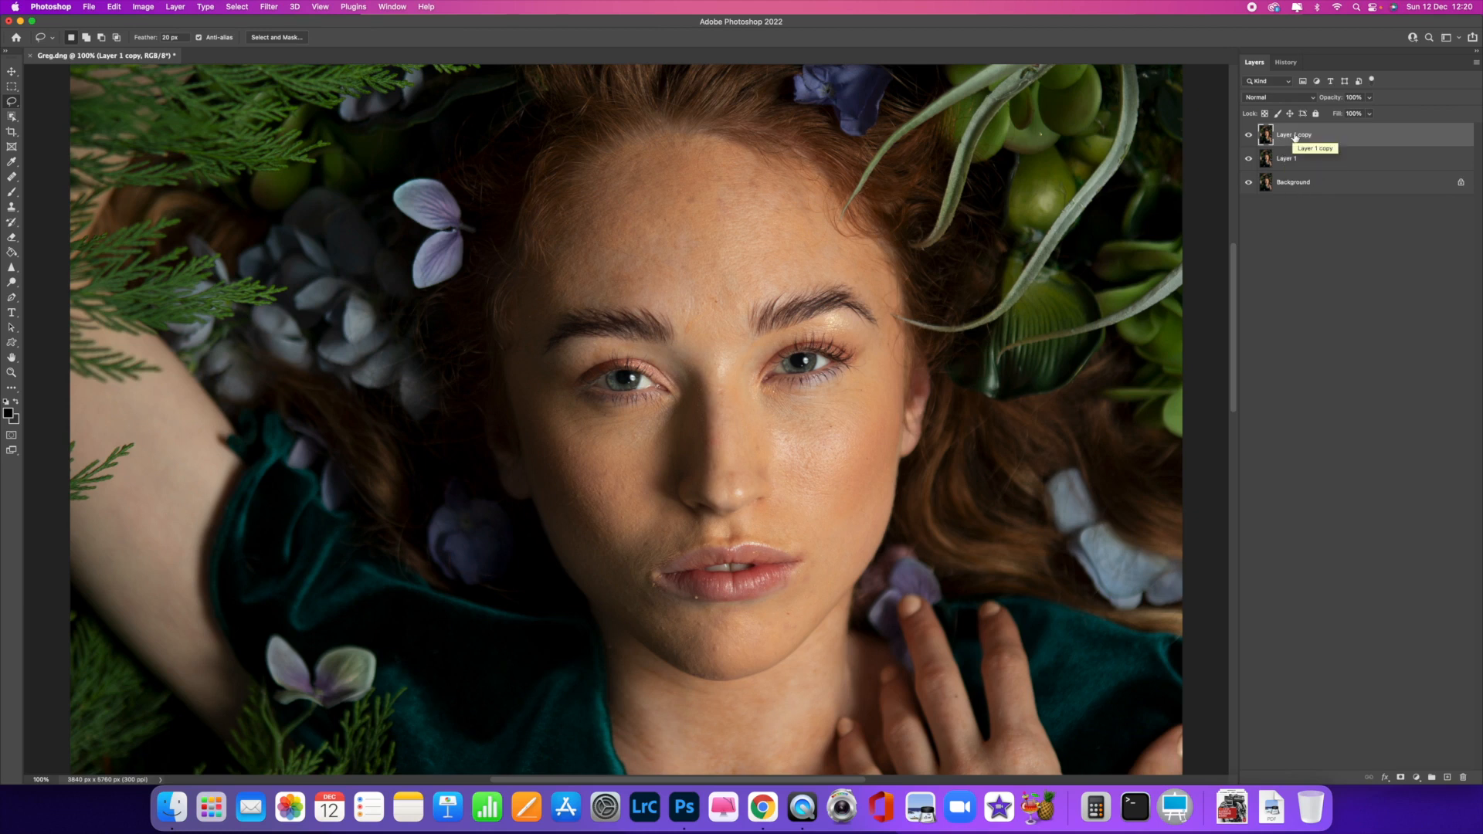
double_click(1296, 135)
type("skin texture")
double_click(1288, 158)
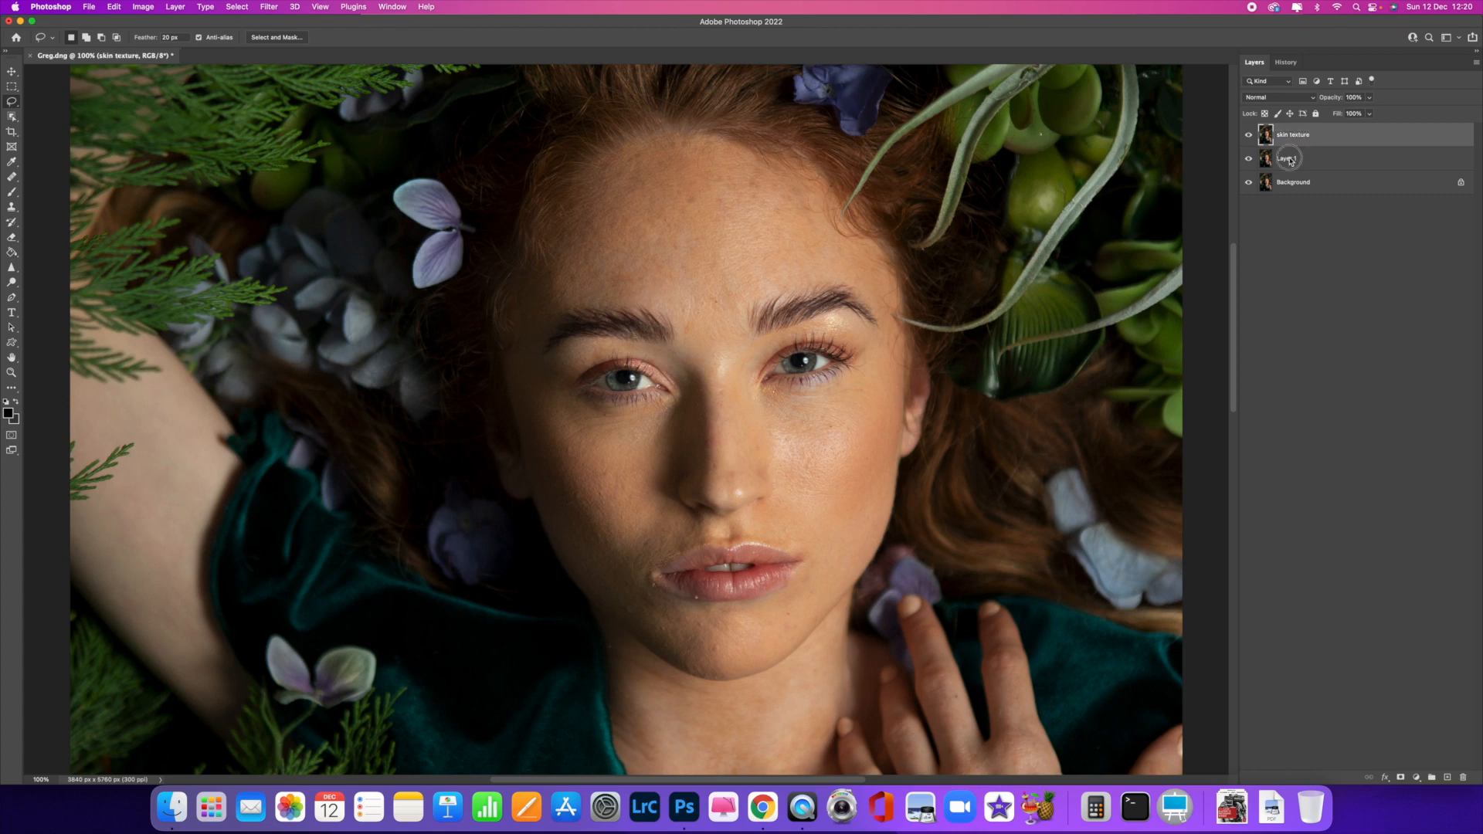
type("shadows and color")
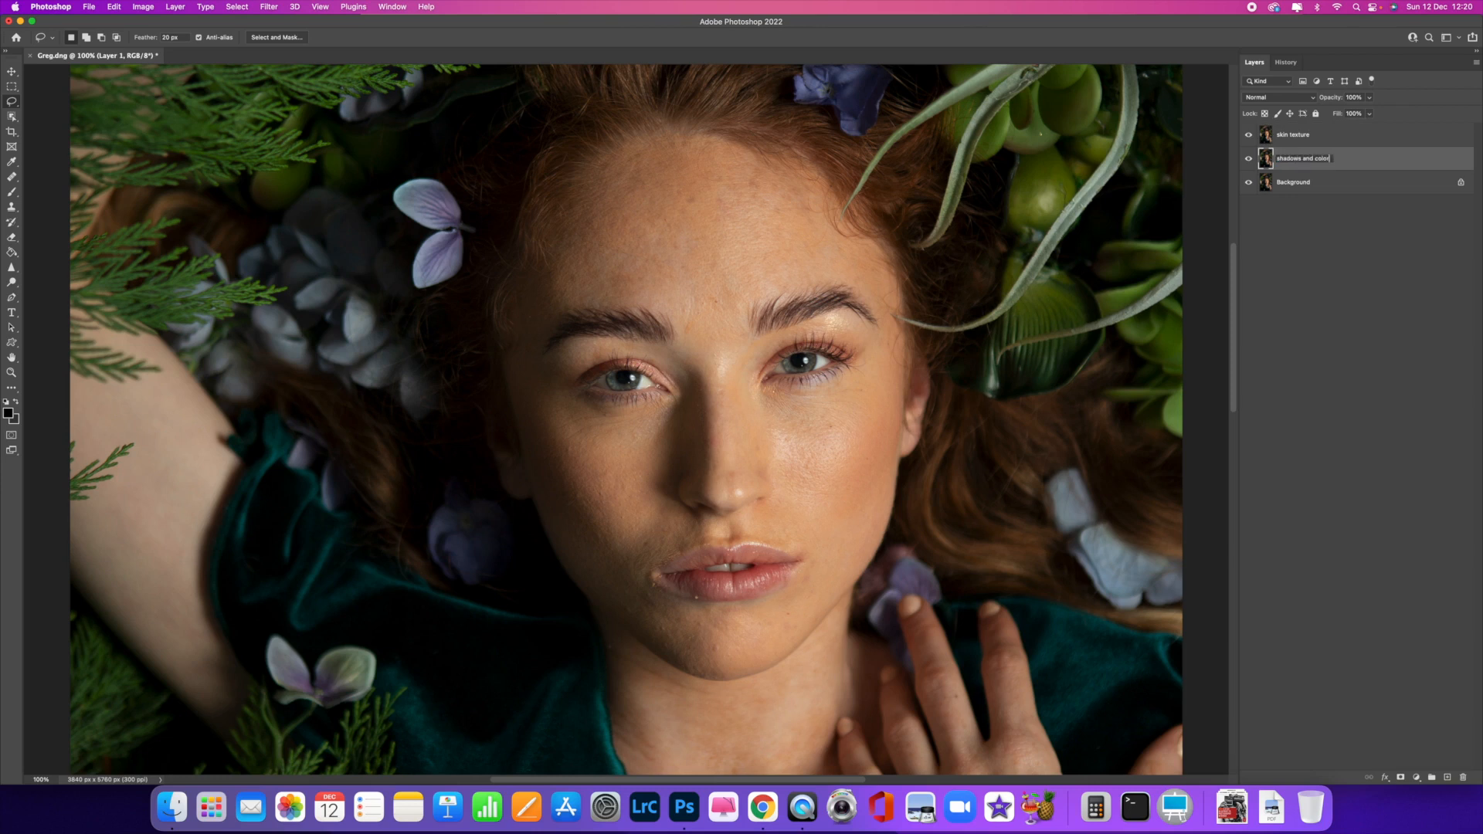
key("Return")
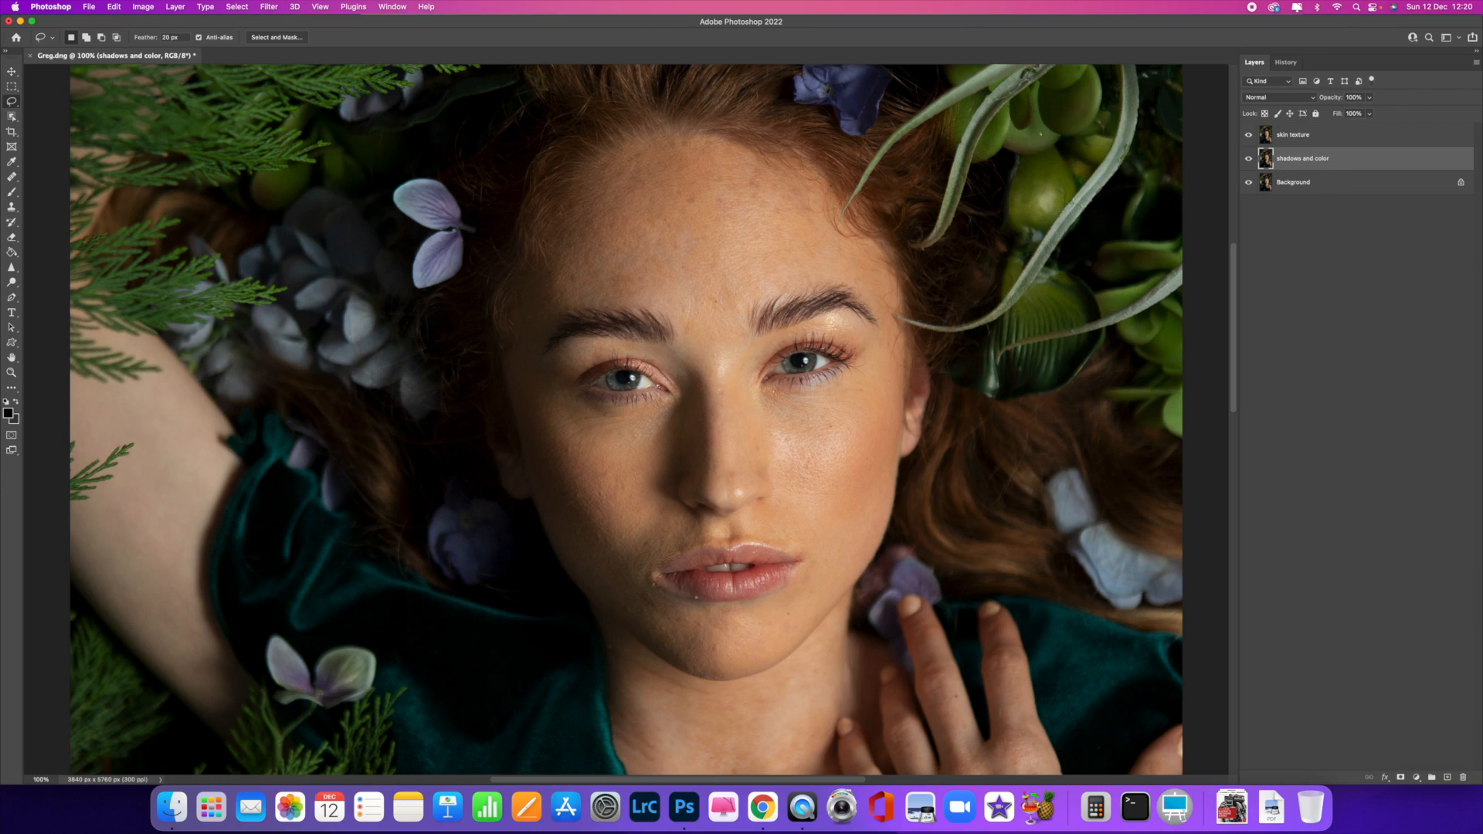
Step: Hide the skin texture layer and make the shadows and color layer active
left_click(1309, 137)
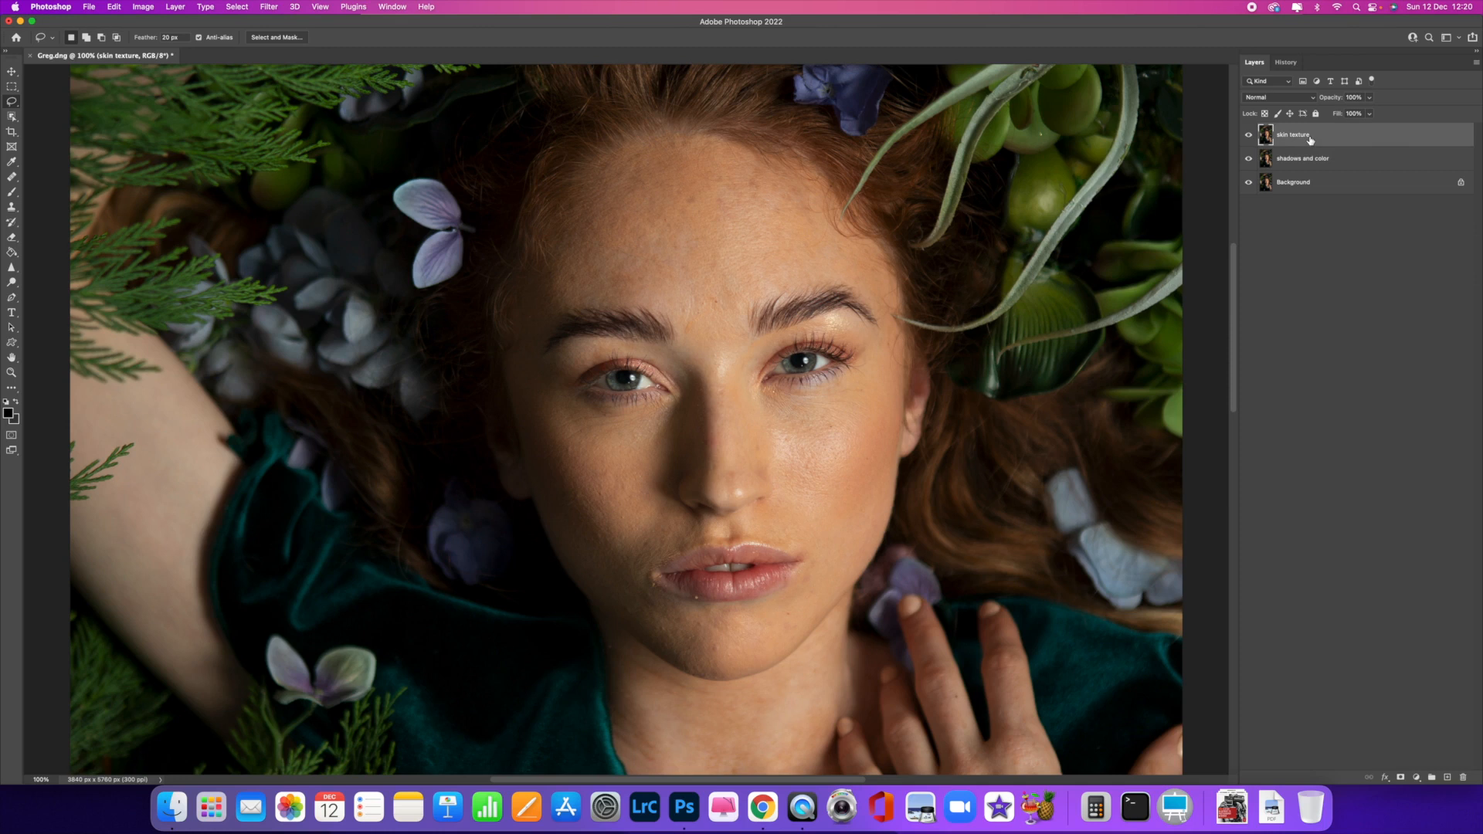
left_click(1249, 136)
left_click(1346, 166)
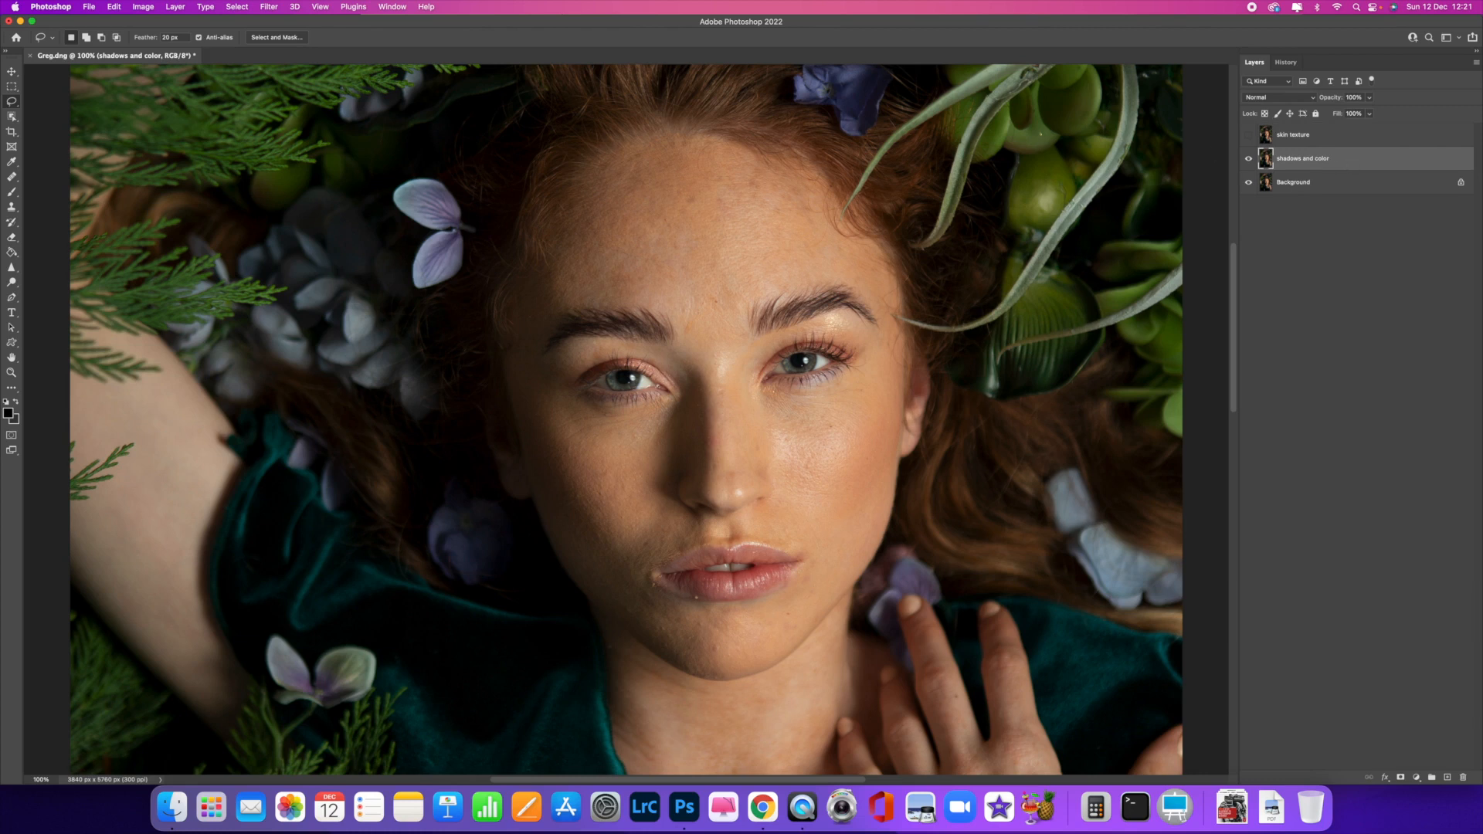
Step: Apply a Gaussian Blur with a radius of 9.0 pixels to the shadows and color layer
left_click(268, 7)
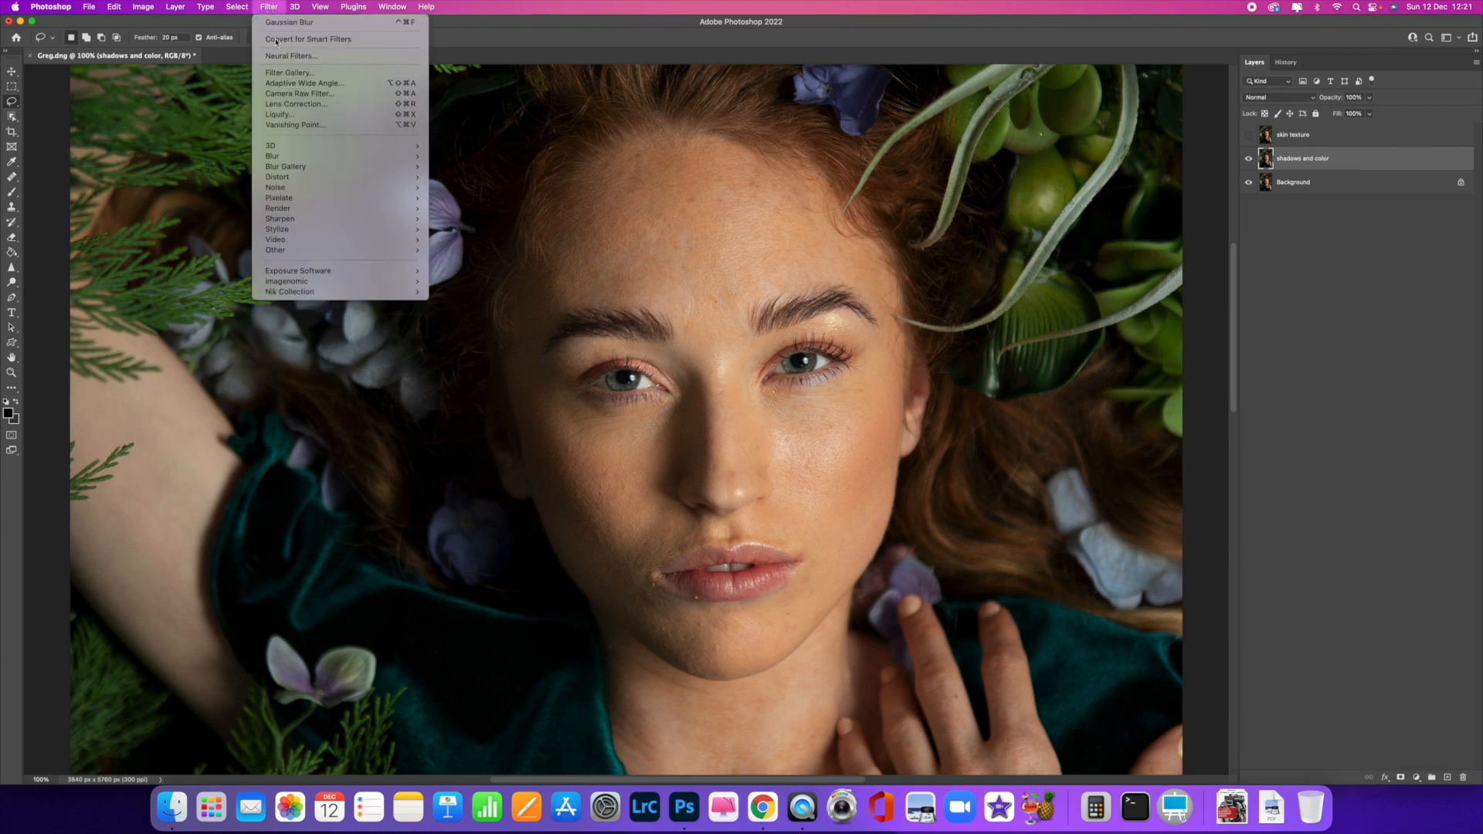
mouse_move(307, 160)
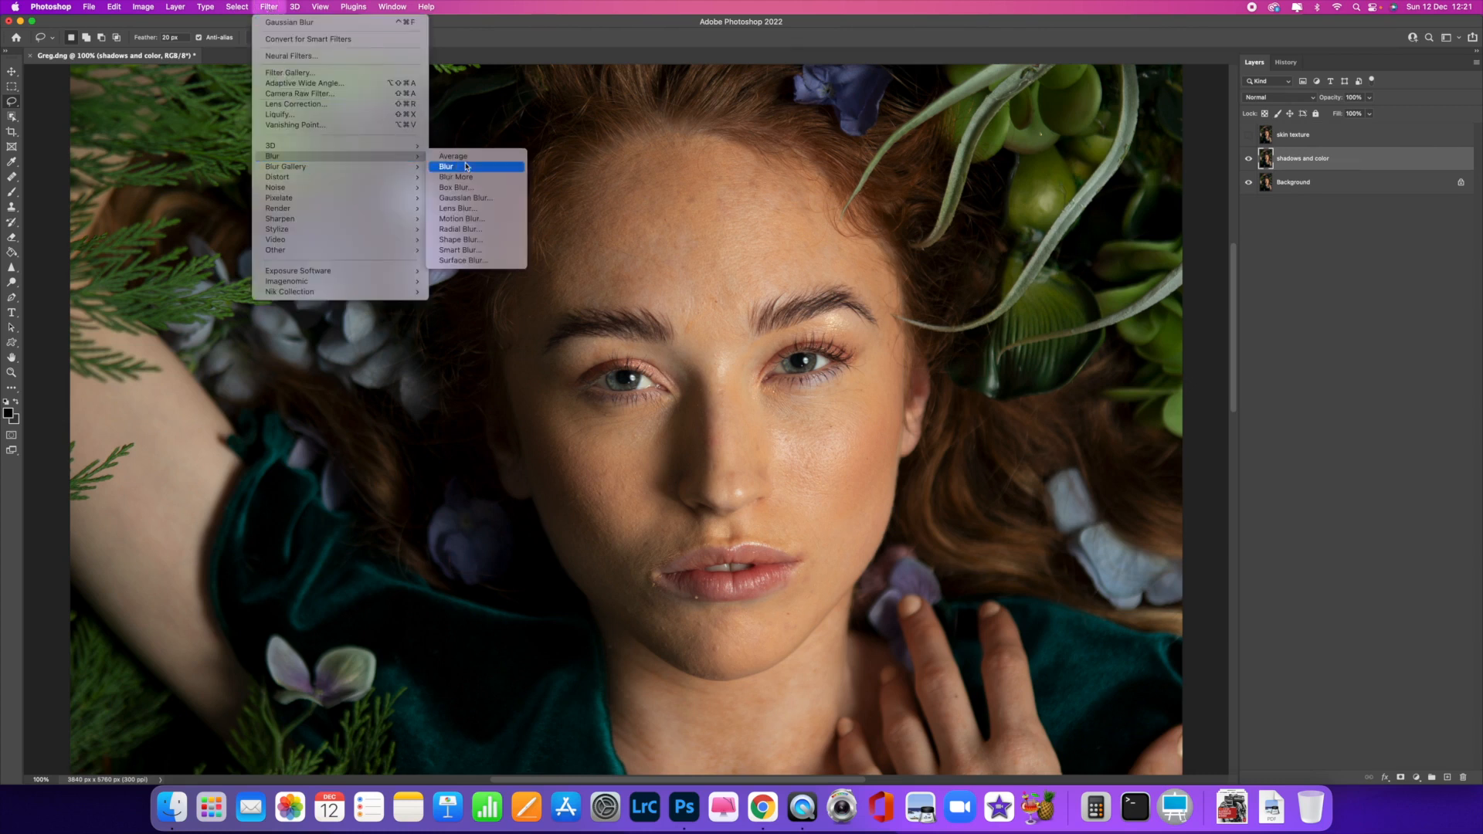
left_click(503, 202)
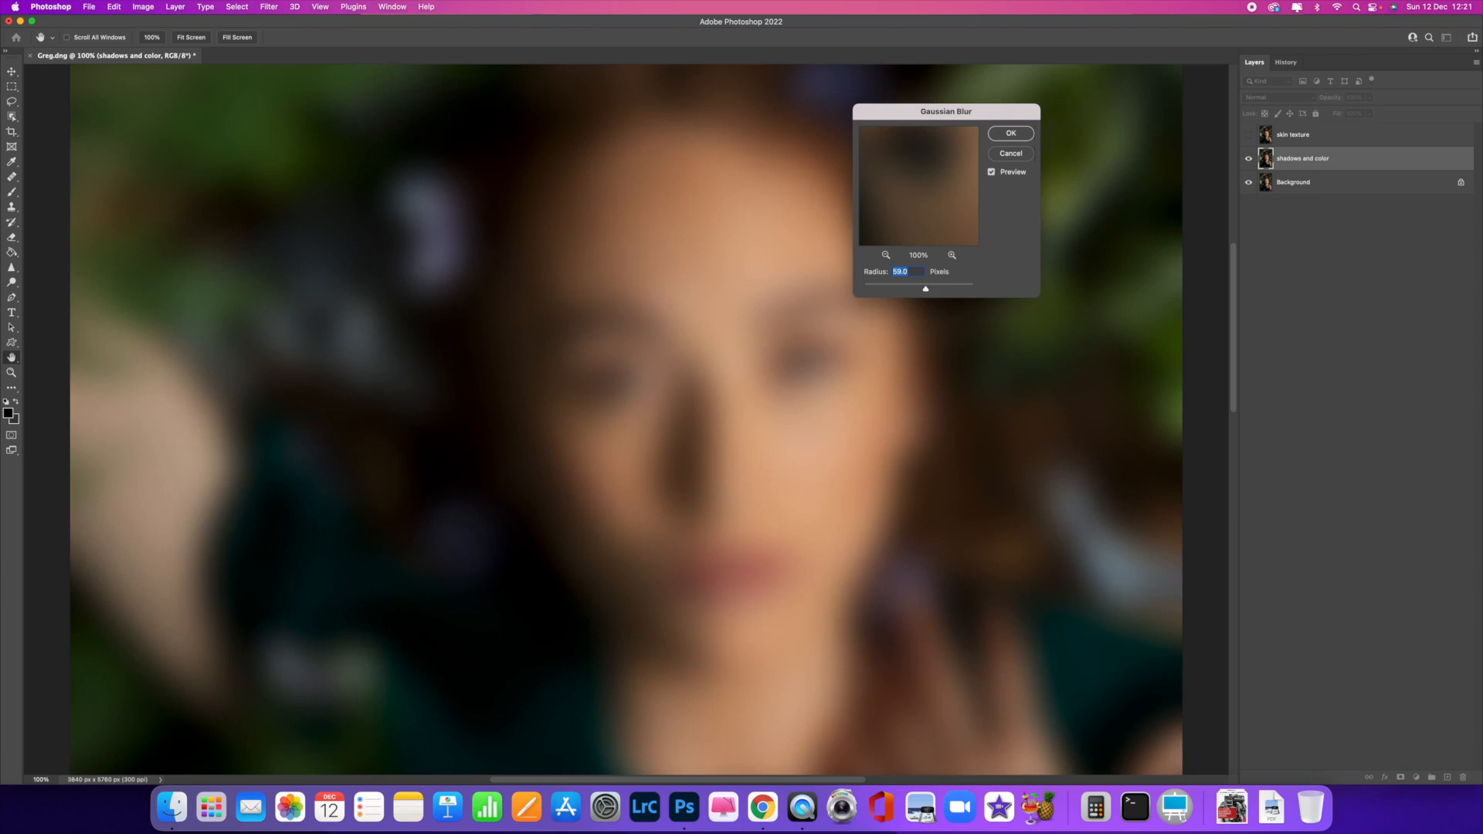
left_click_drag(925, 289, 891, 292)
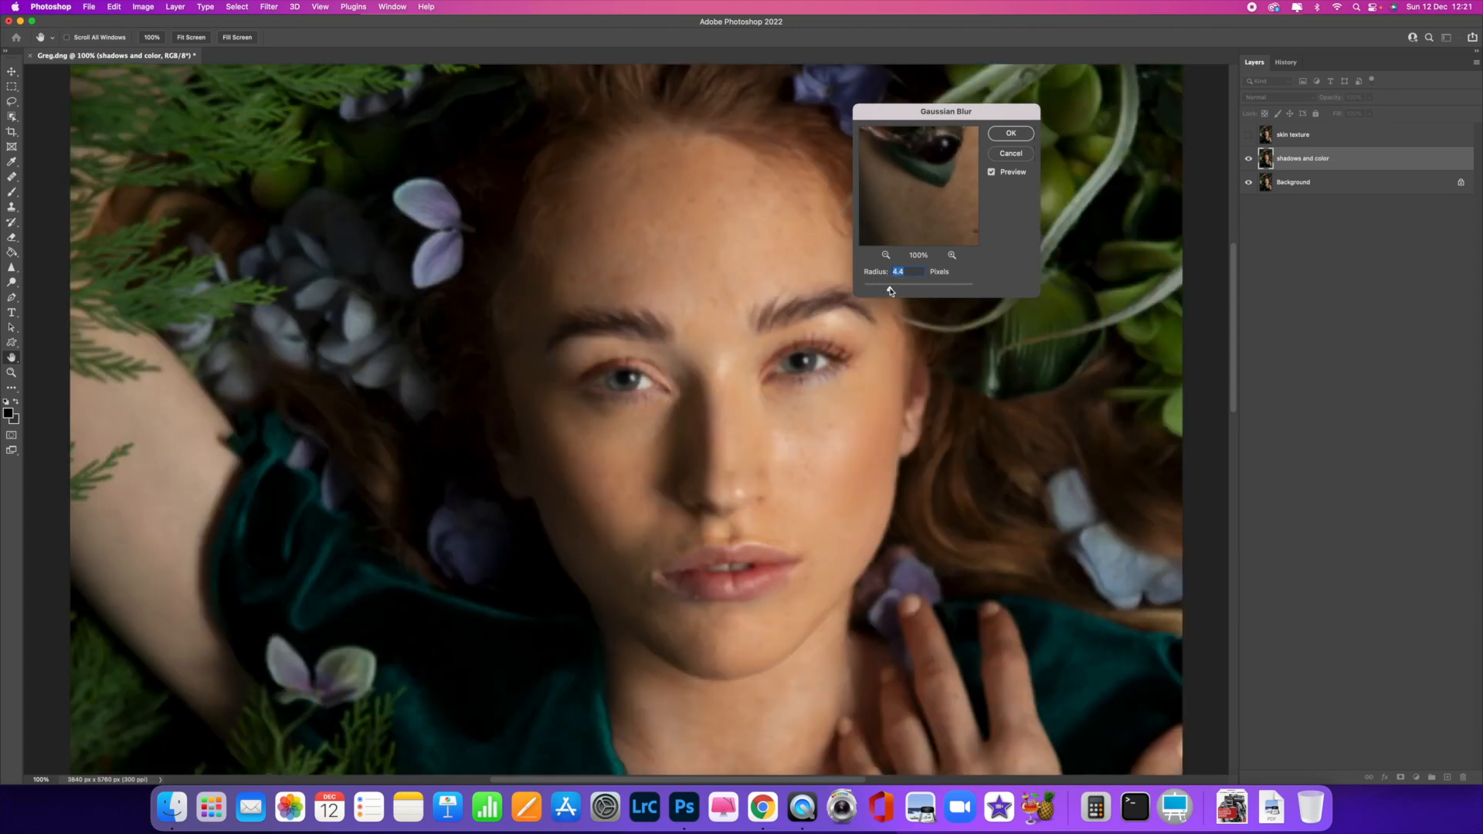
left_click_drag(890, 291, 907, 291)
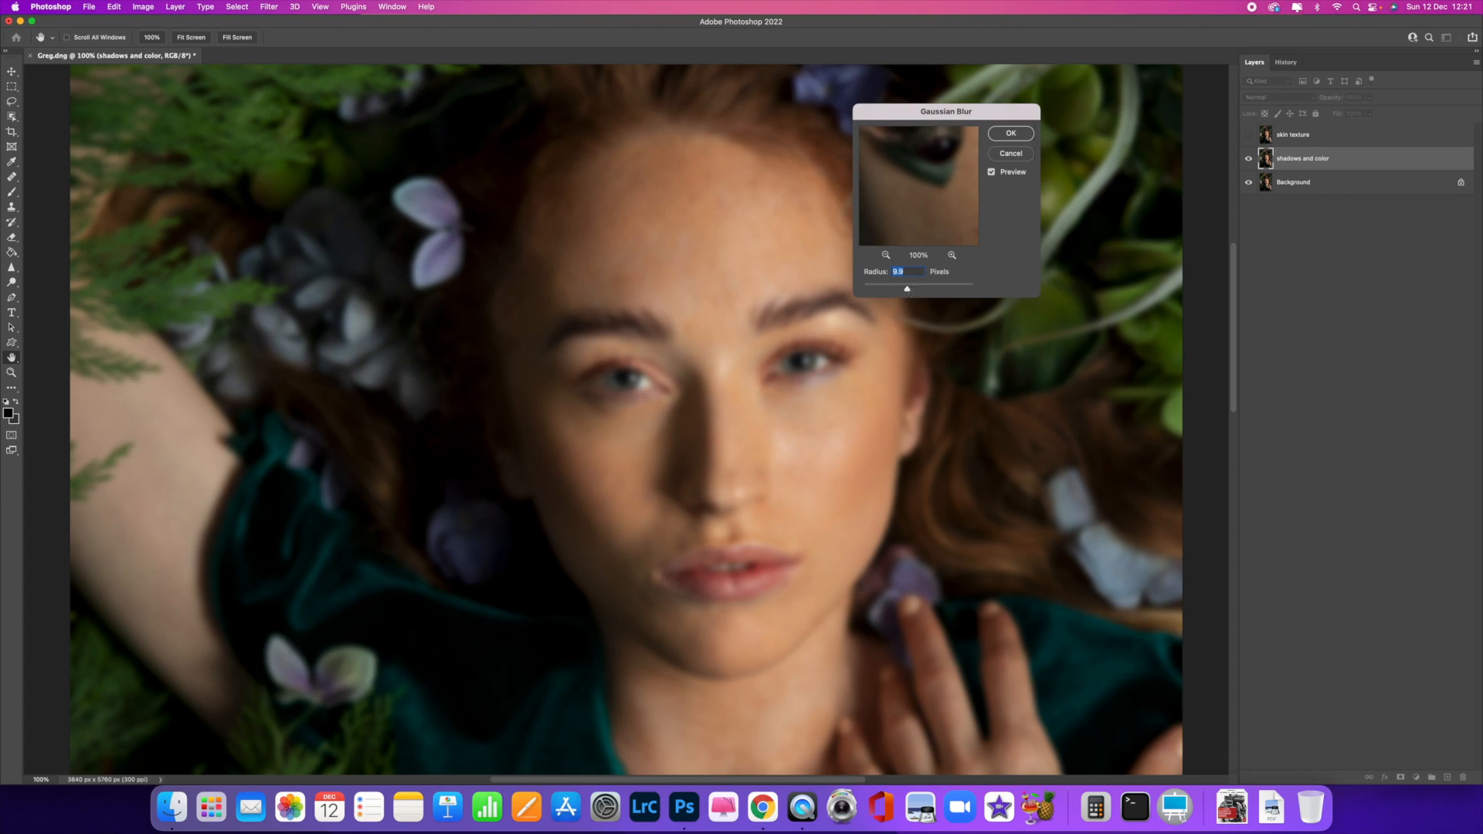
left_click(1009, 134)
key("l")
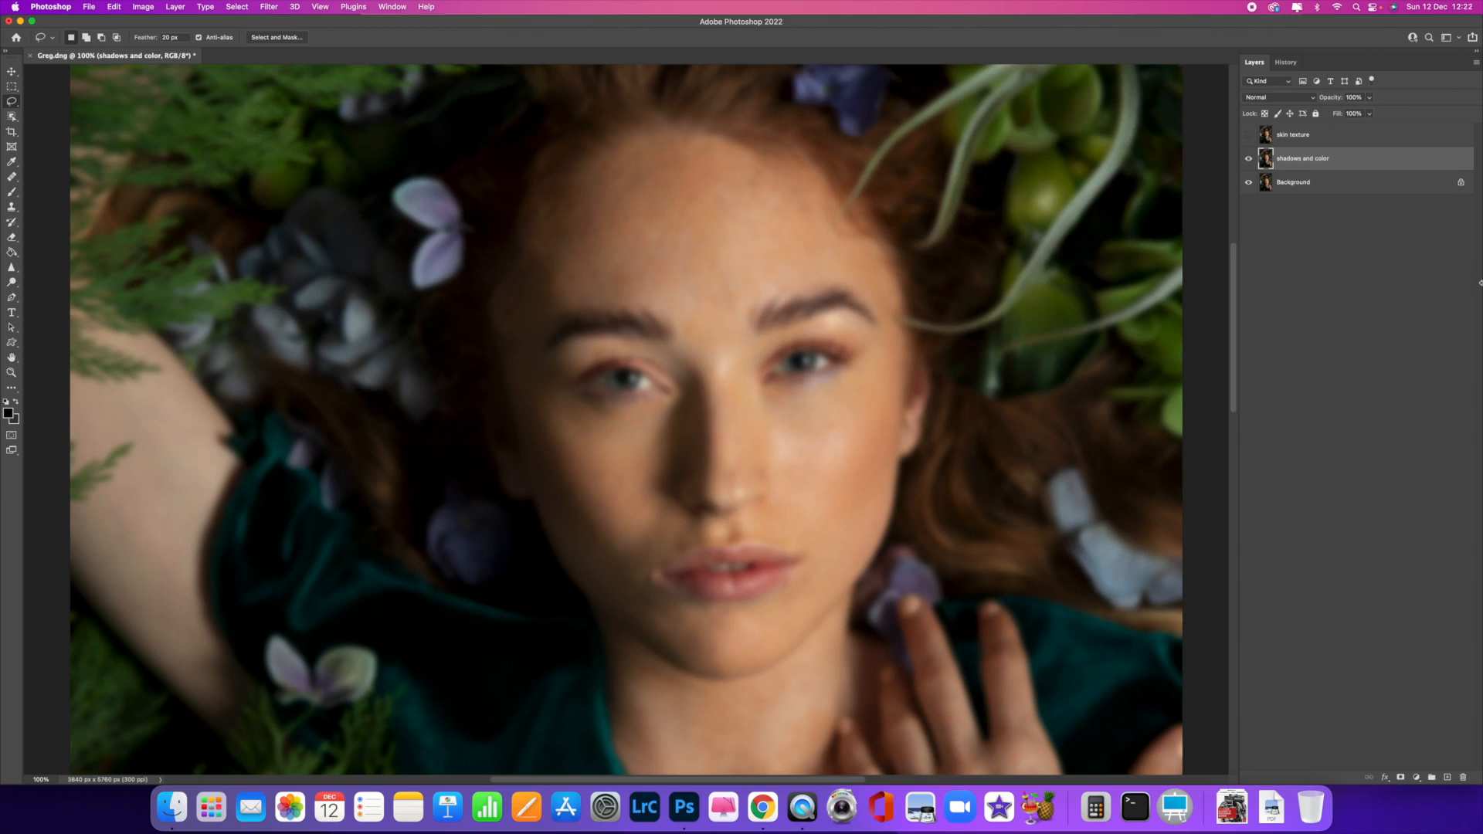
Step: Make the skin texture layer active and visible, checking it against the blurred layer below
left_click(1311, 138)
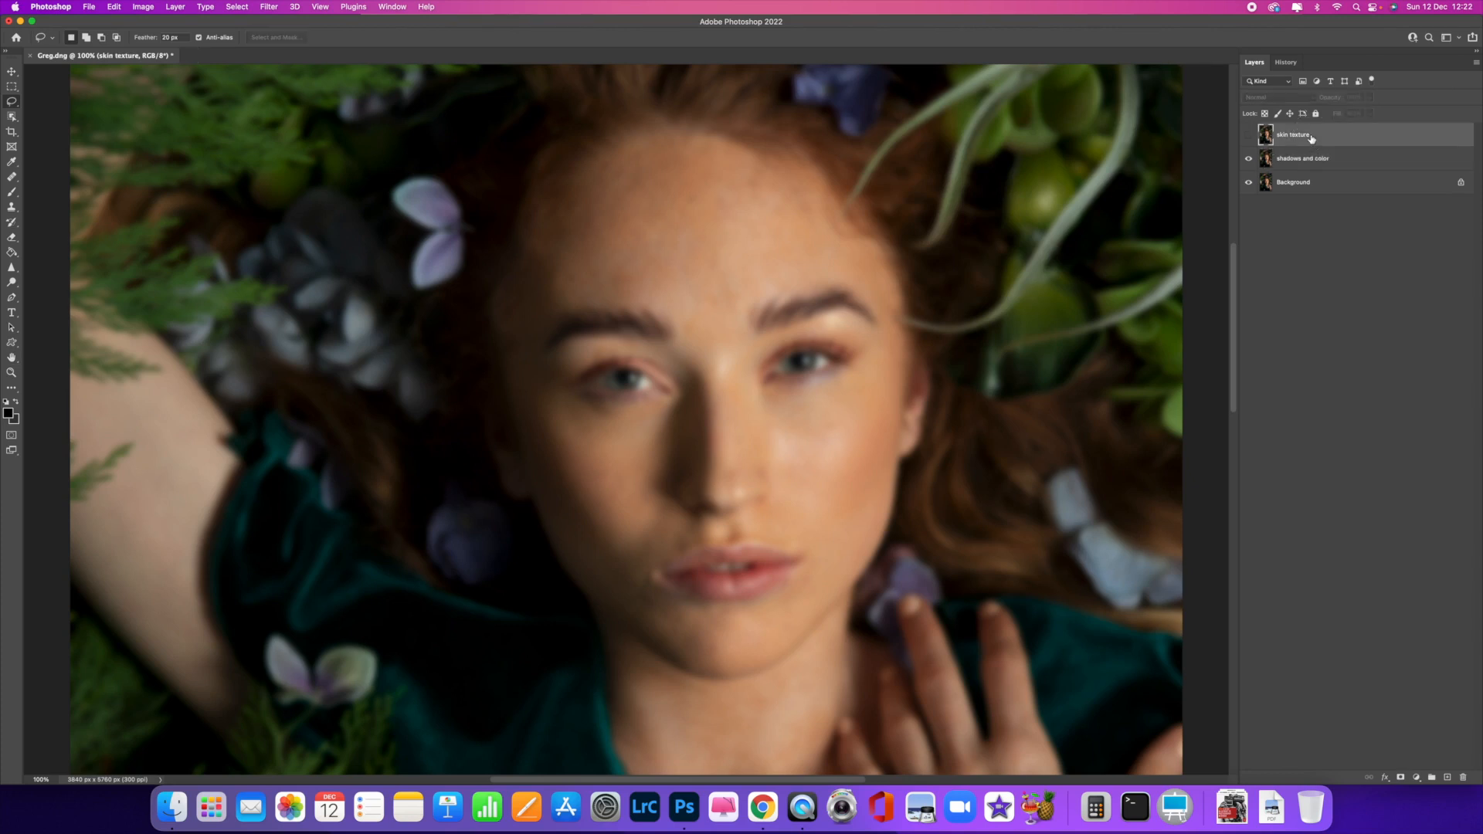
left_click(1248, 136)
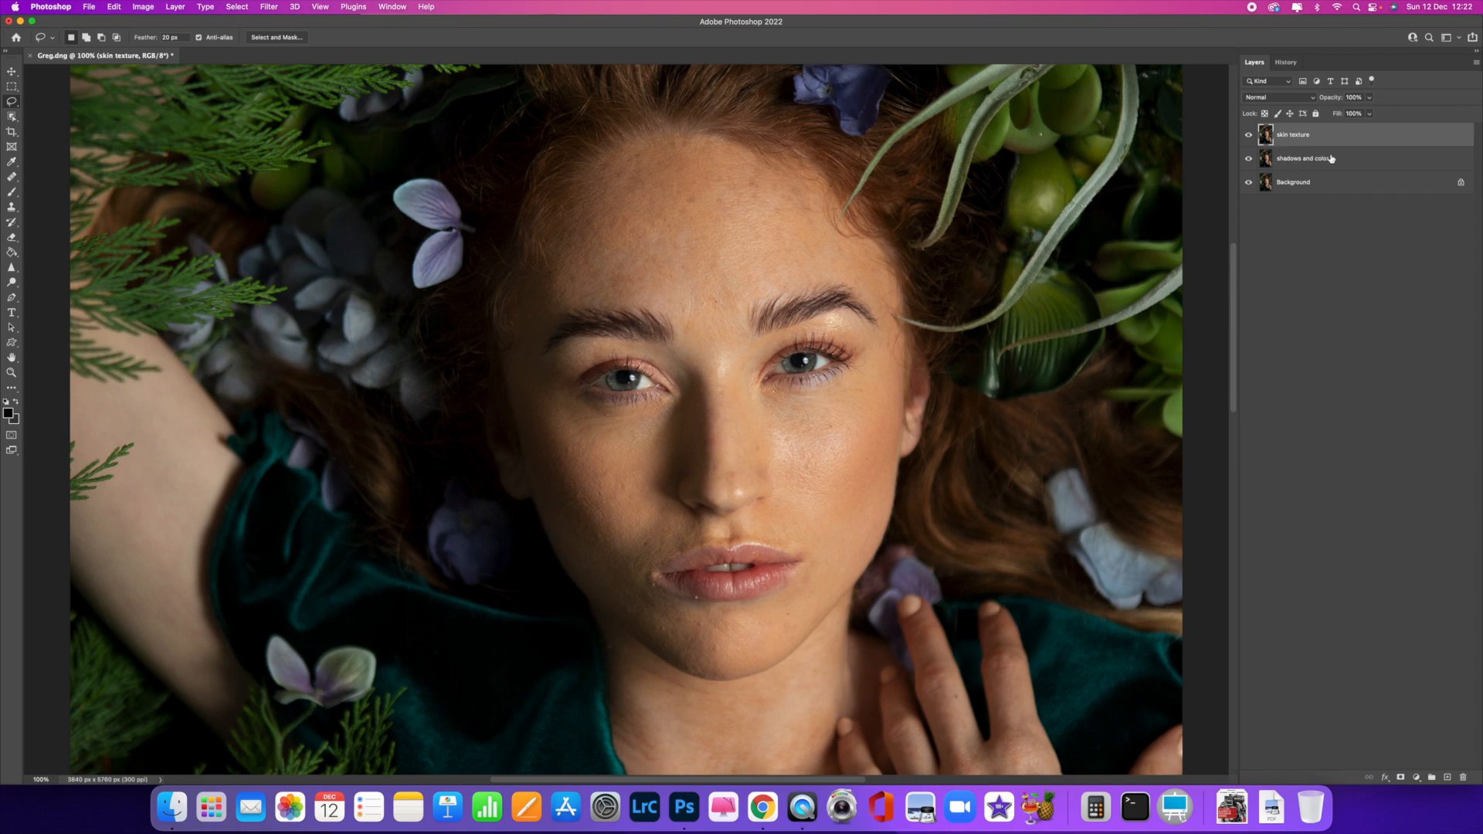
left_click(1248, 136)
left_click(1248, 136)
Step: Start Apply Image on the skin texture layer and move its dialog clear of the face
left_click(143, 7)
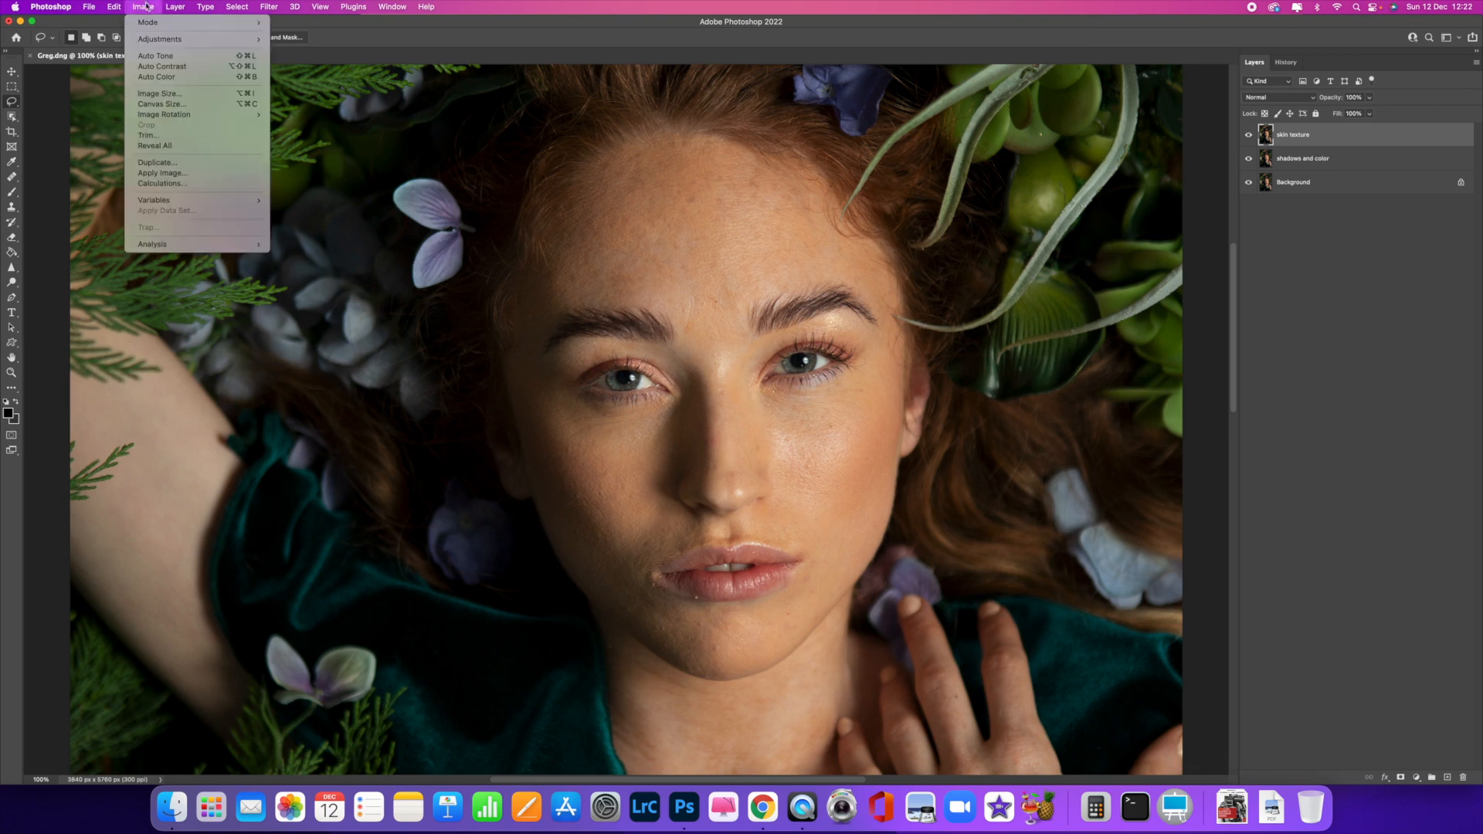
left_click(183, 174)
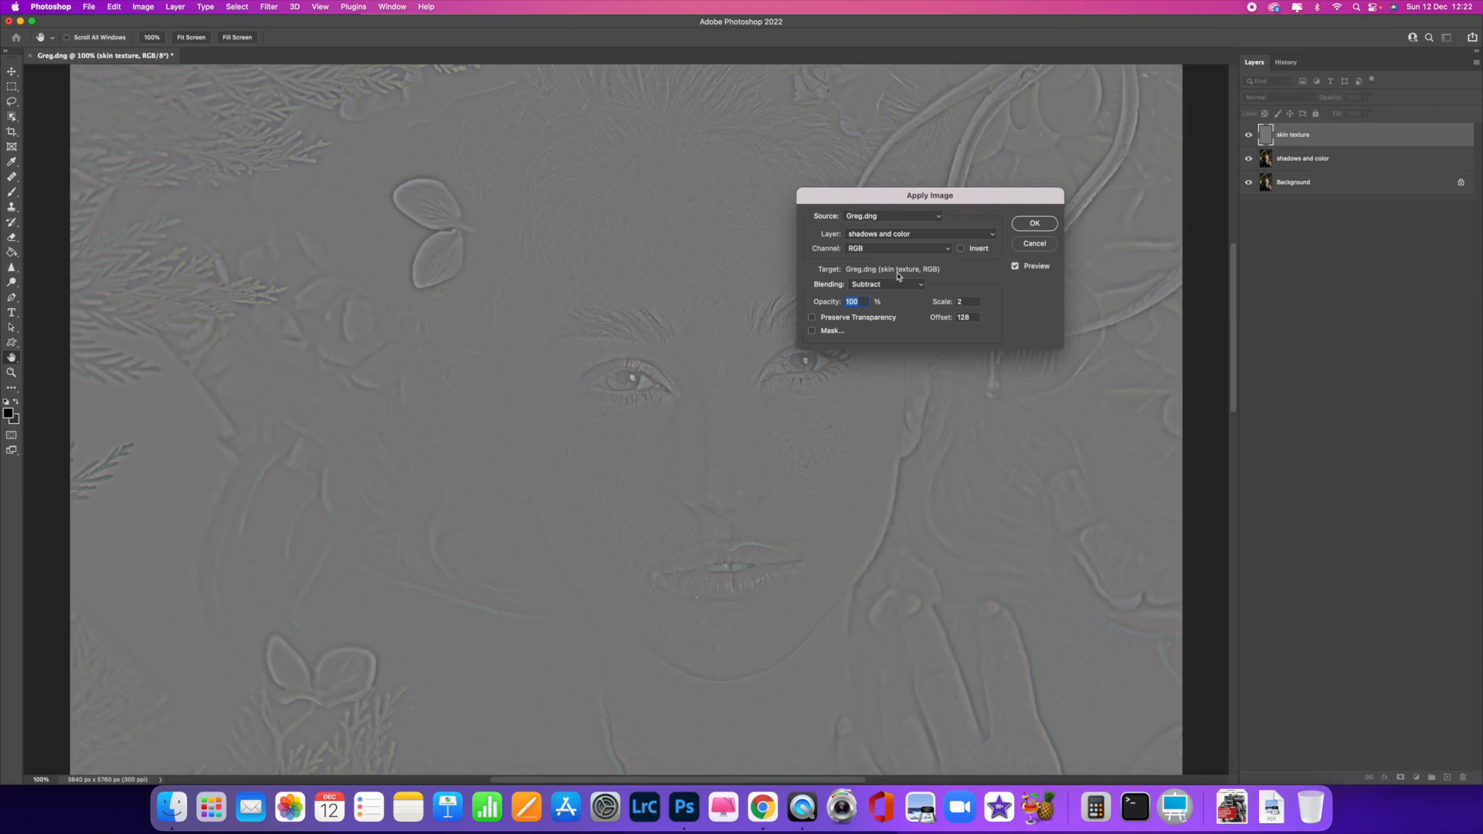
left_click_drag(908, 199, 530, 193)
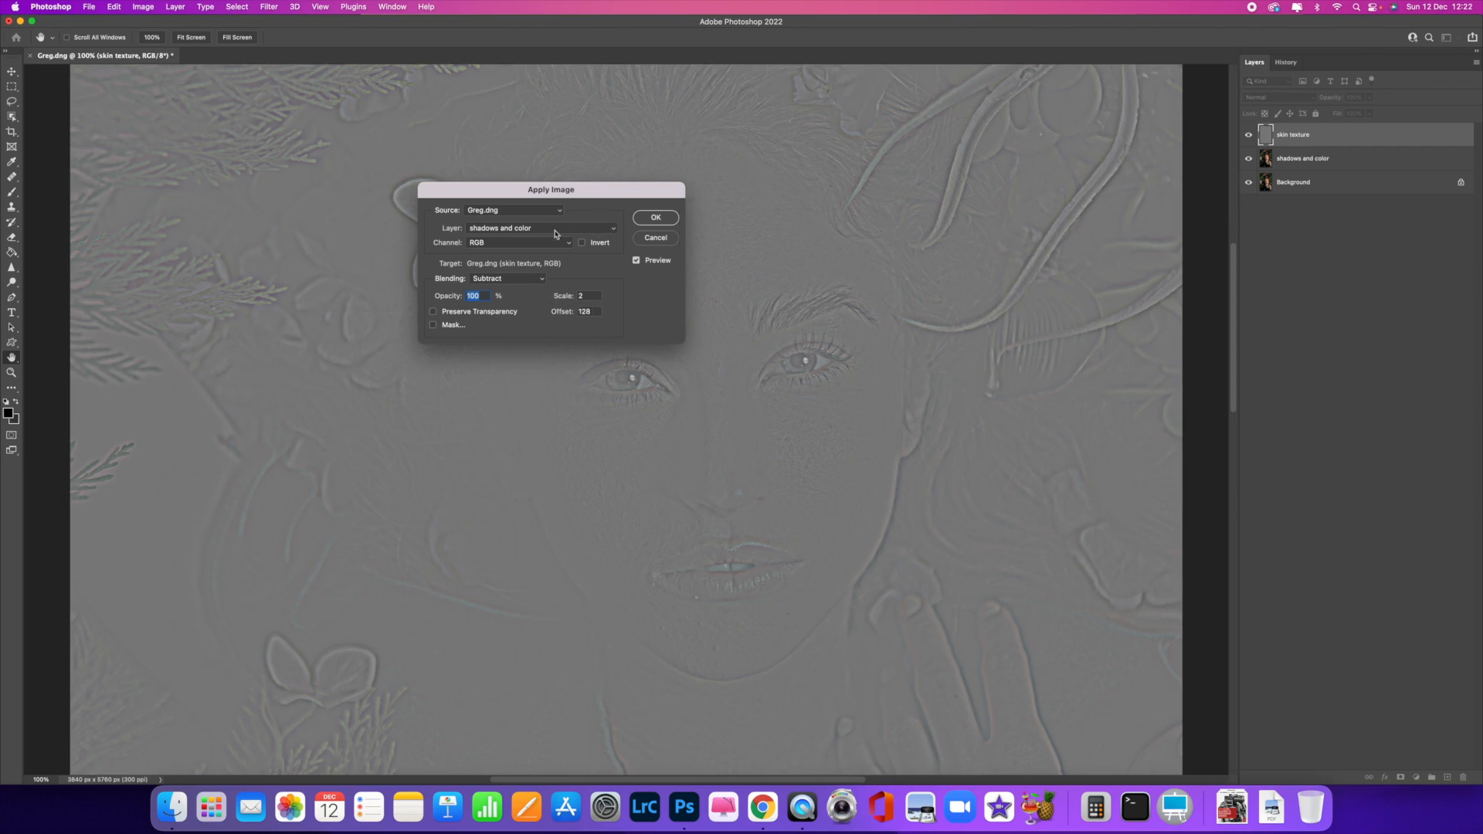
Step: Try Merged and Background as the Apply Image source layer, and return it to shadows and color
left_click(610, 231)
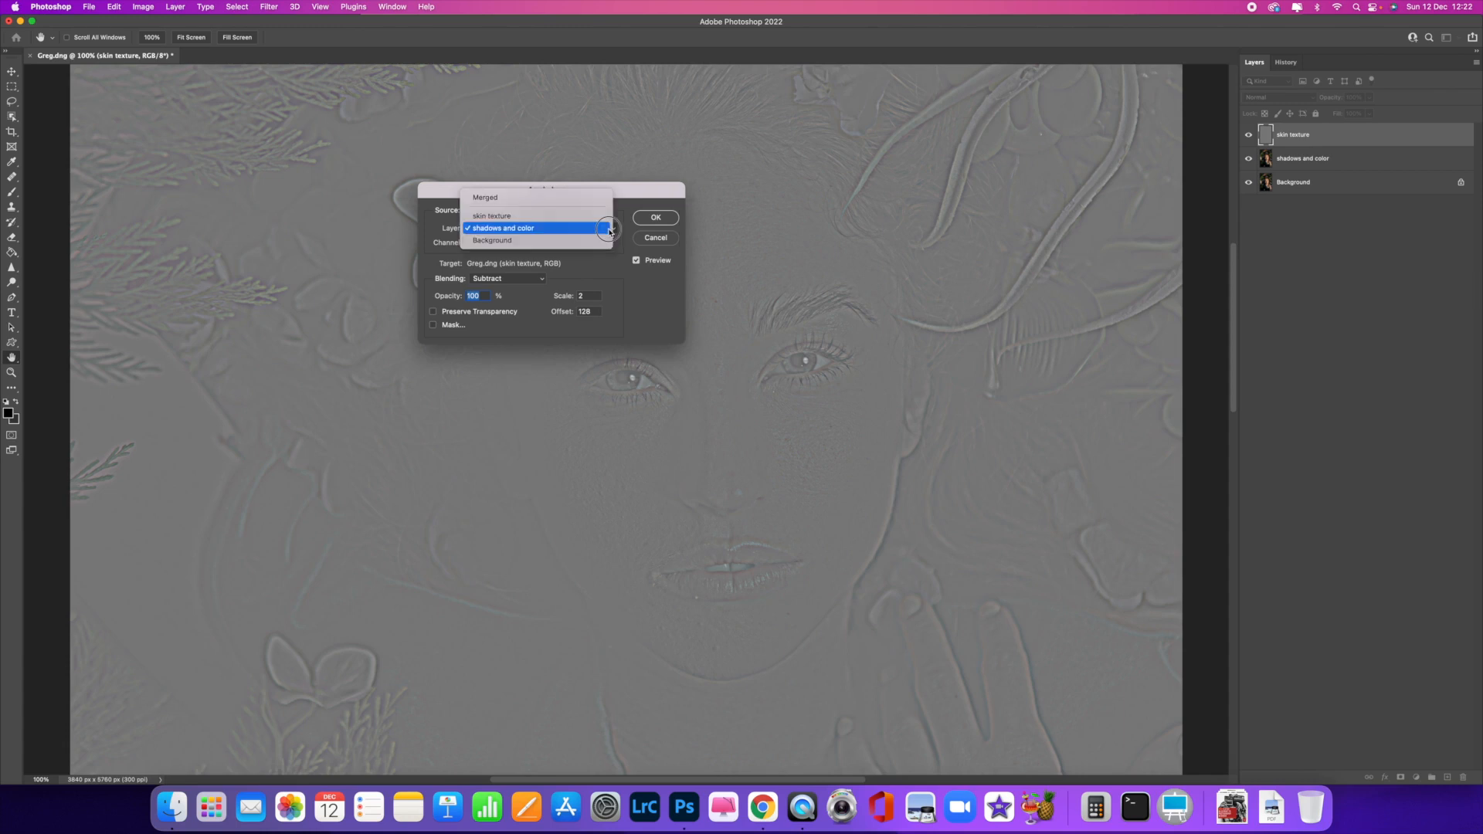
left_click(522, 200)
left_click(602, 230)
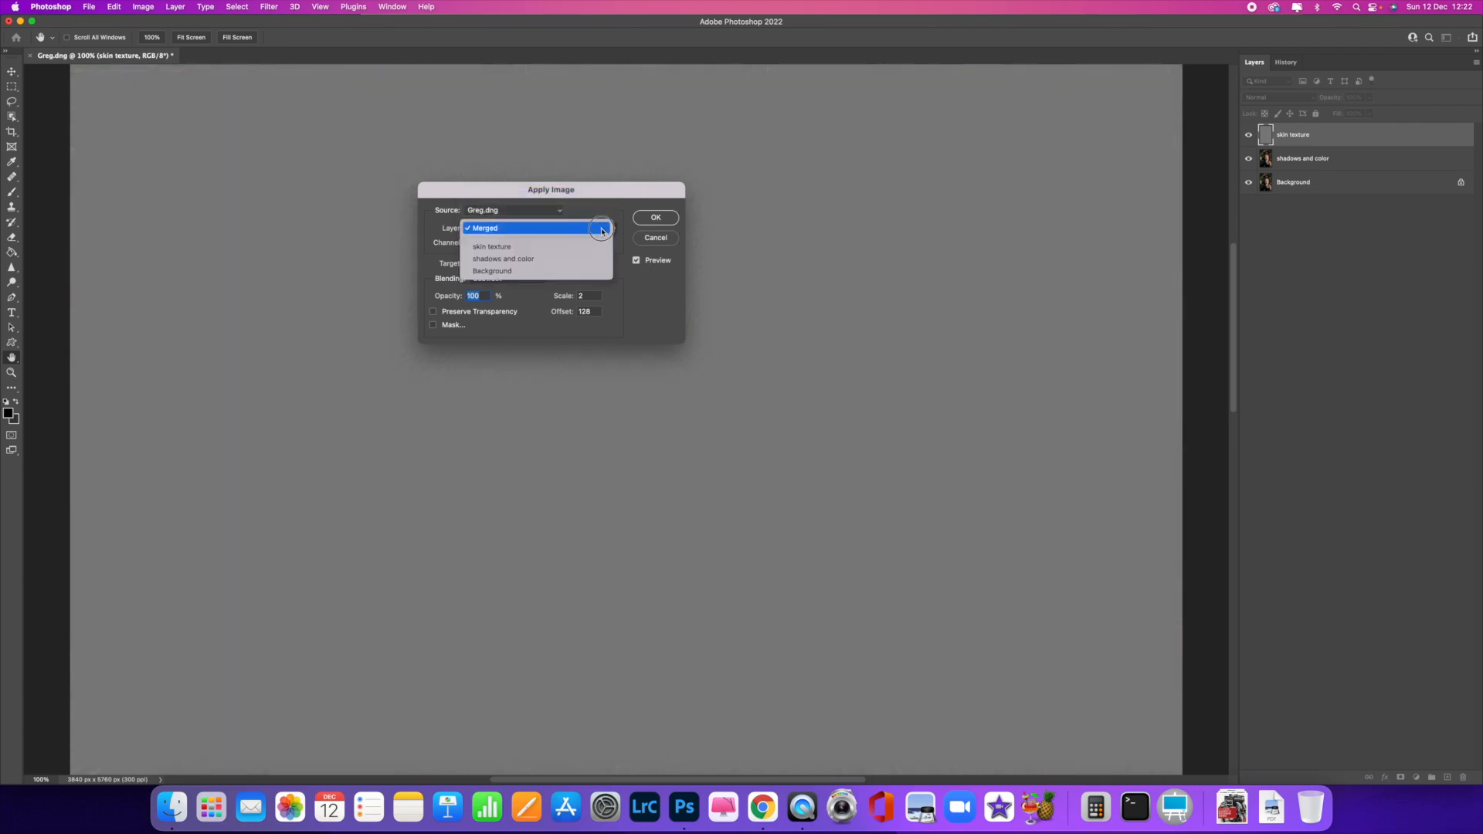
left_click(598, 270)
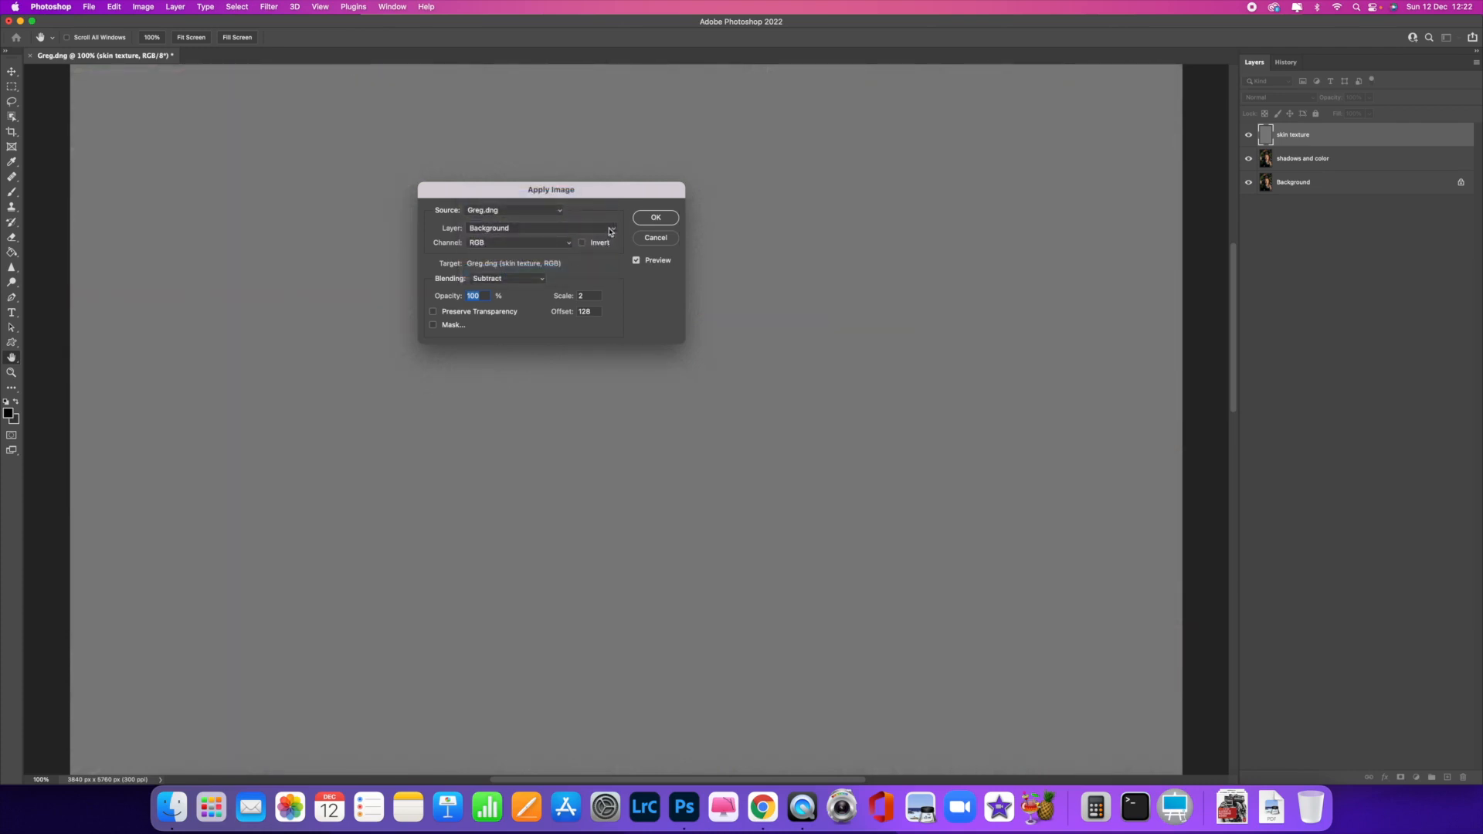
left_click(610, 230)
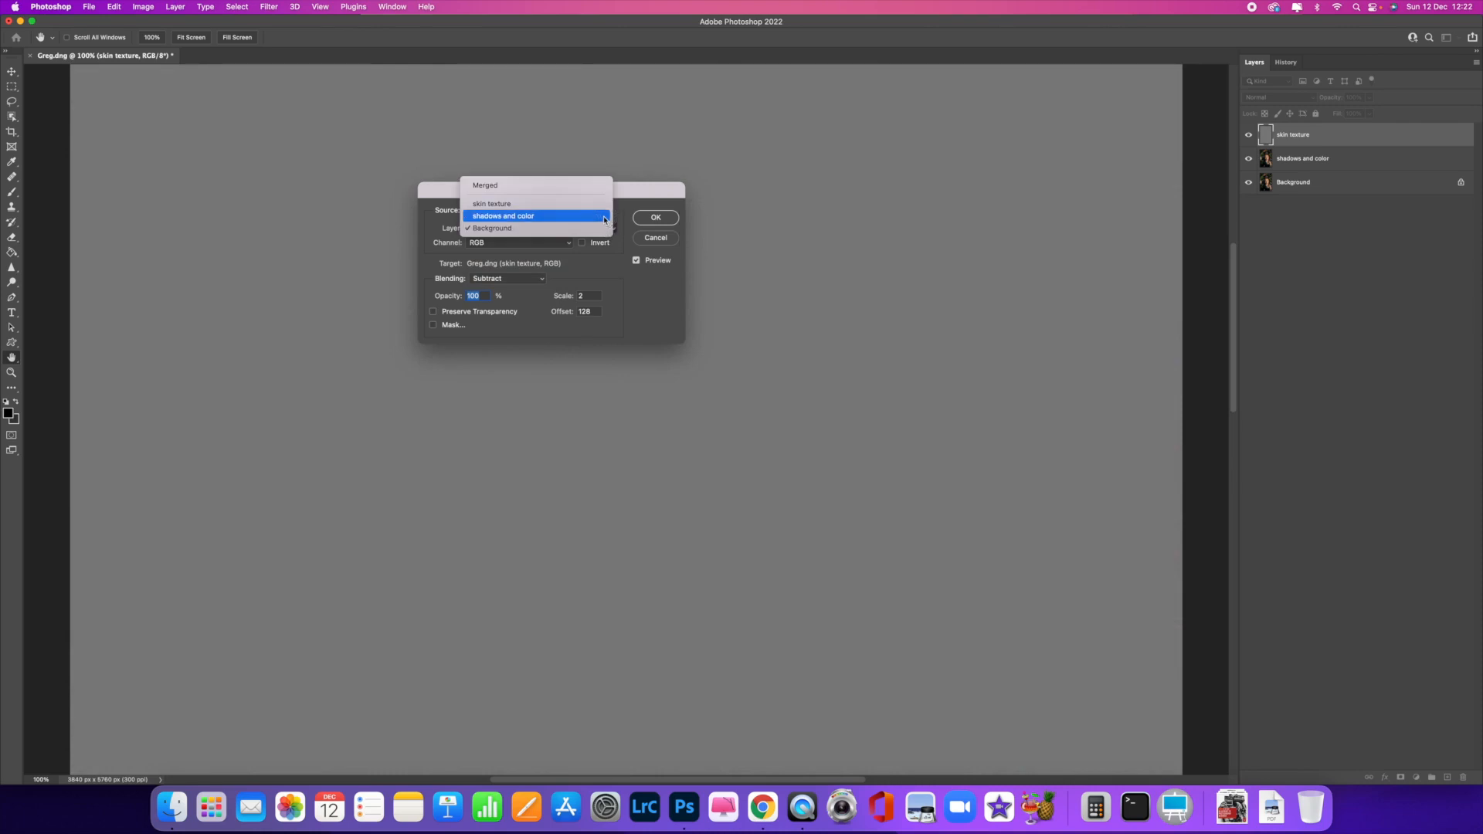
left_click(603, 216)
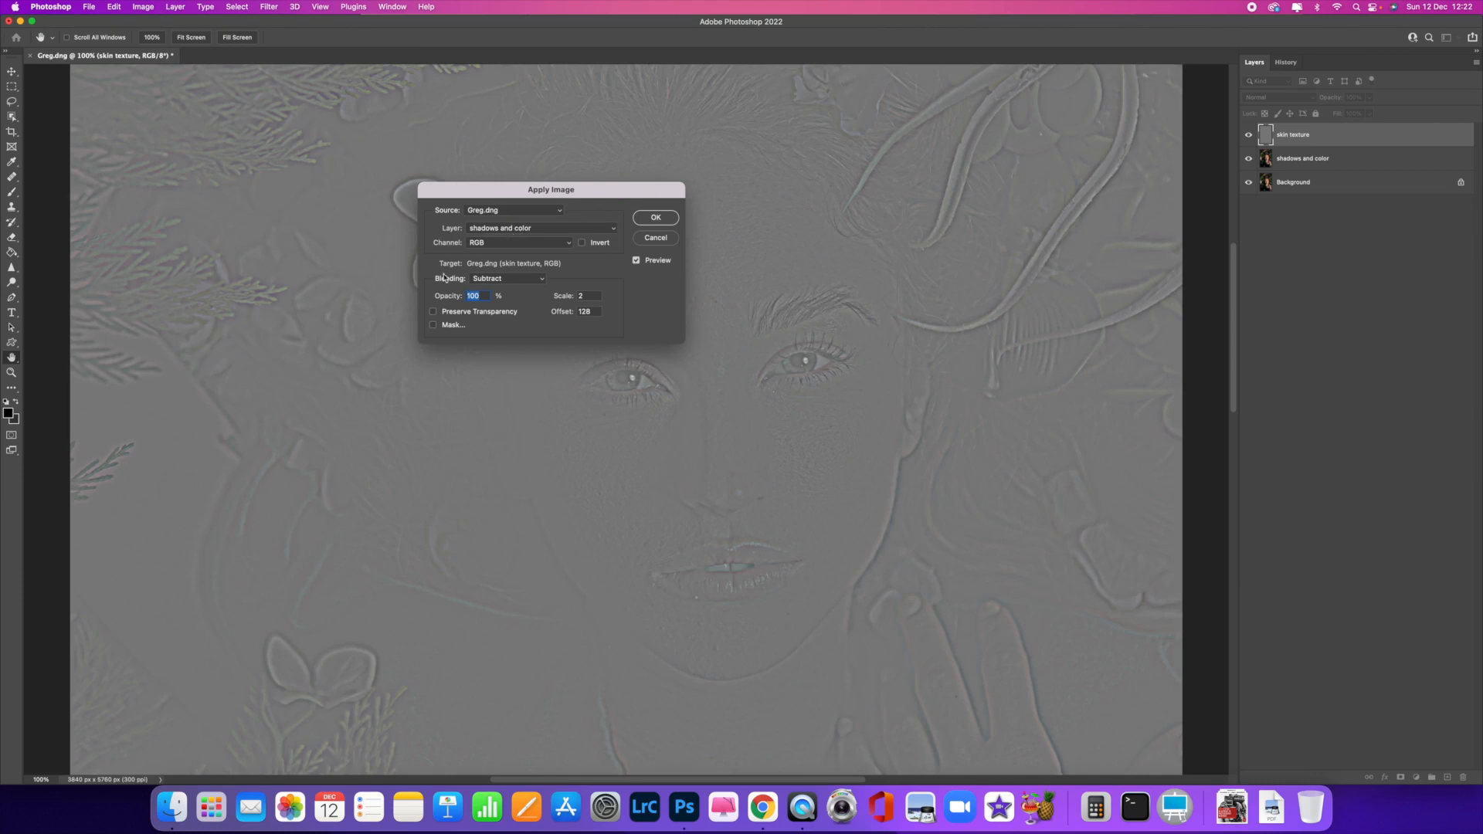
Step: Preview Normal blending in Apply Image and set the blending back to Subtract
left_click(541, 279)
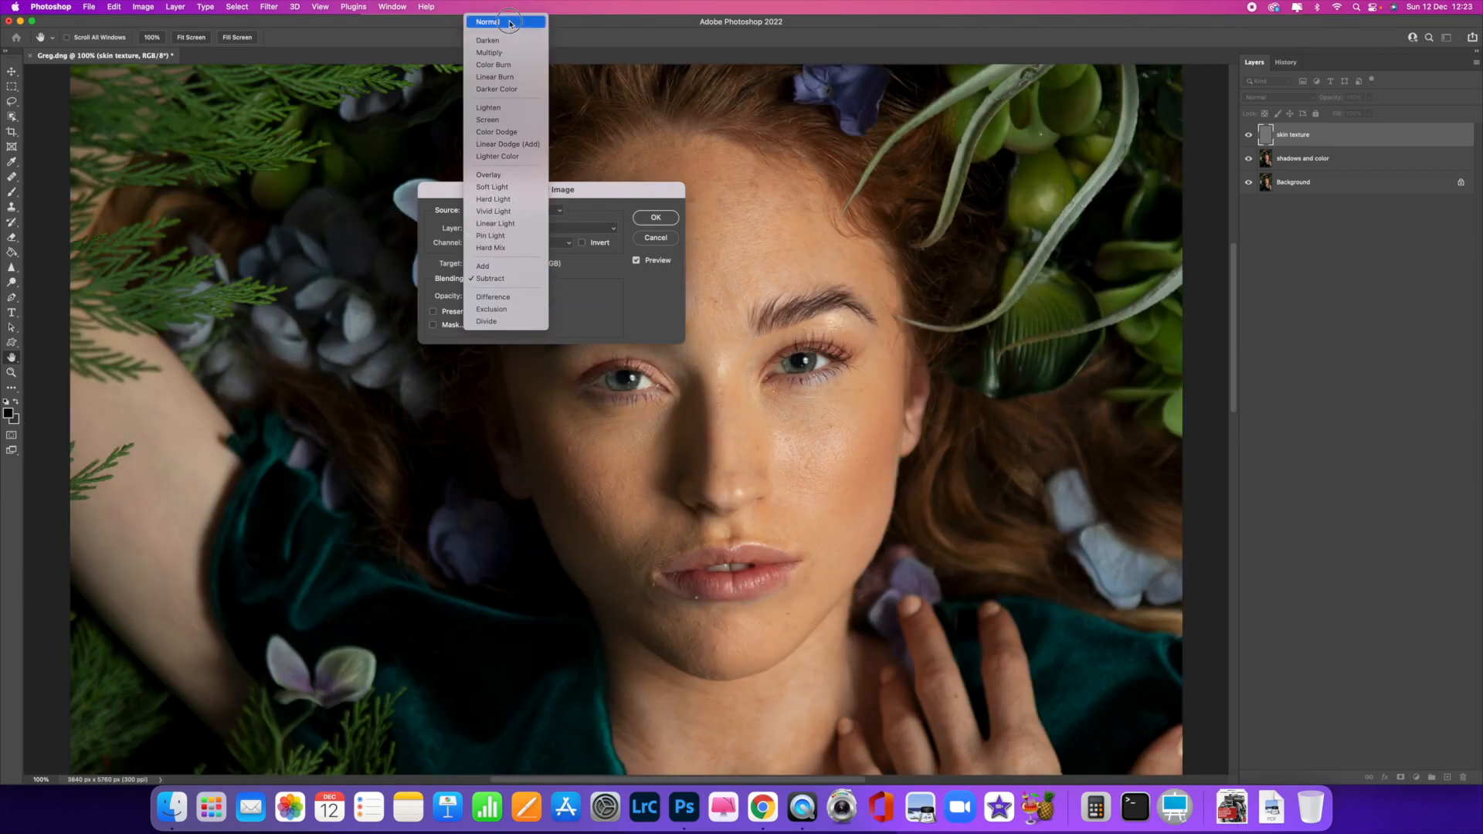
left_click(509, 23)
left_click(532, 280)
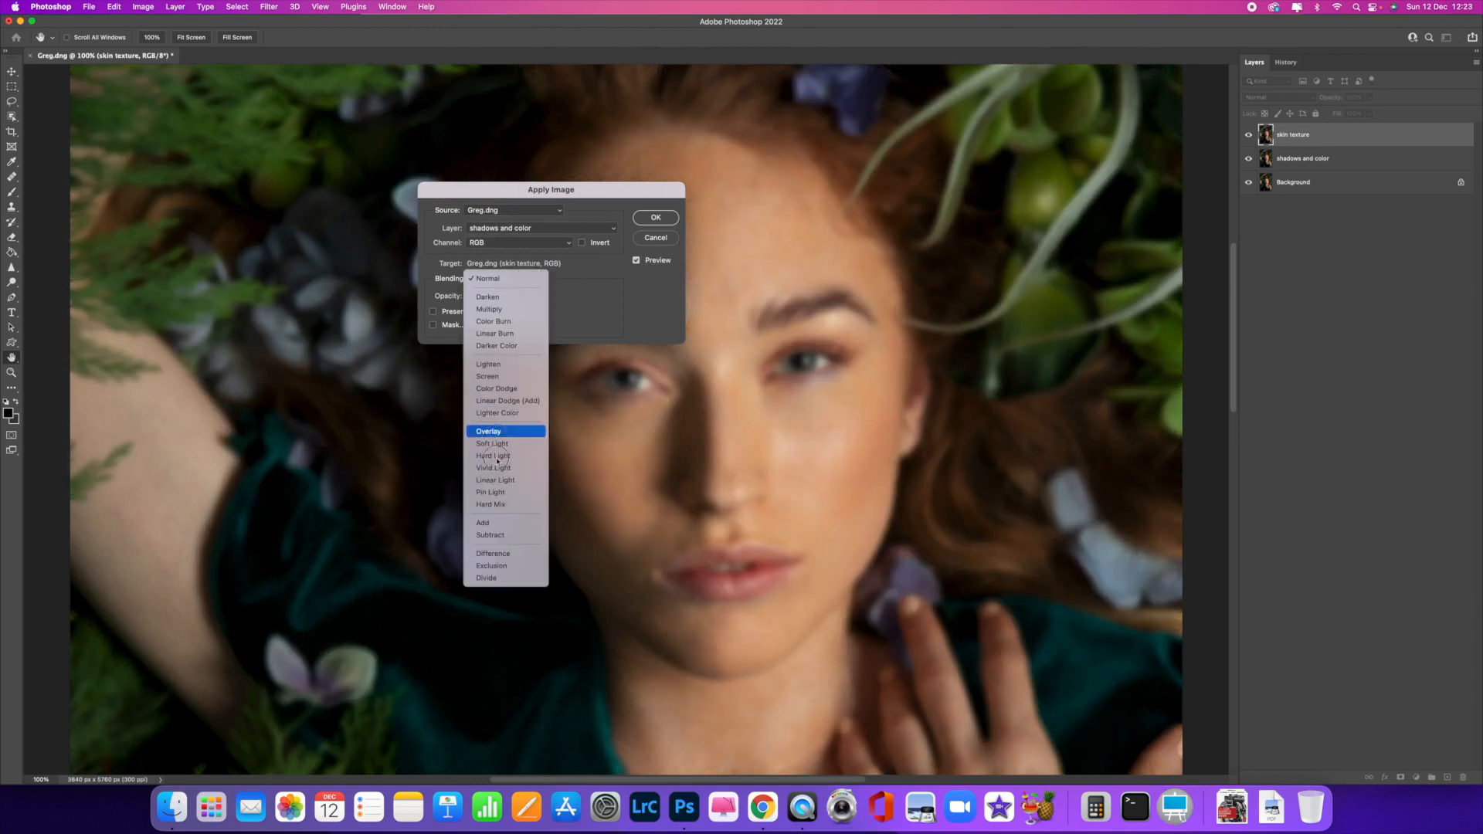
left_click(508, 536)
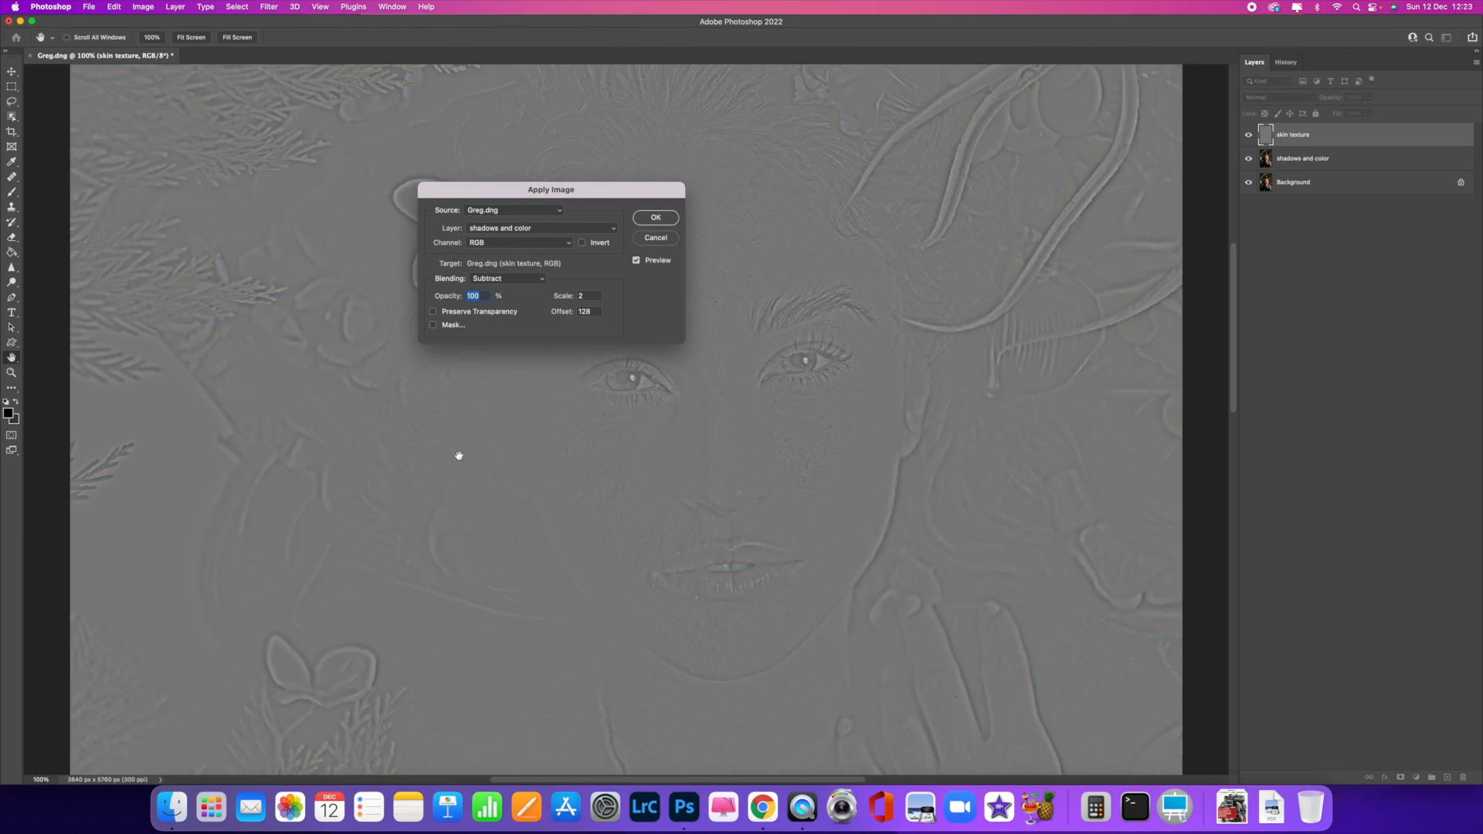
Step: Apply the image to the skin texture layer with scale 2 and offset 128, and set the layer's blend mode to Linear Light
left_click(584, 296)
left_click(590, 311)
left_click(658, 218)
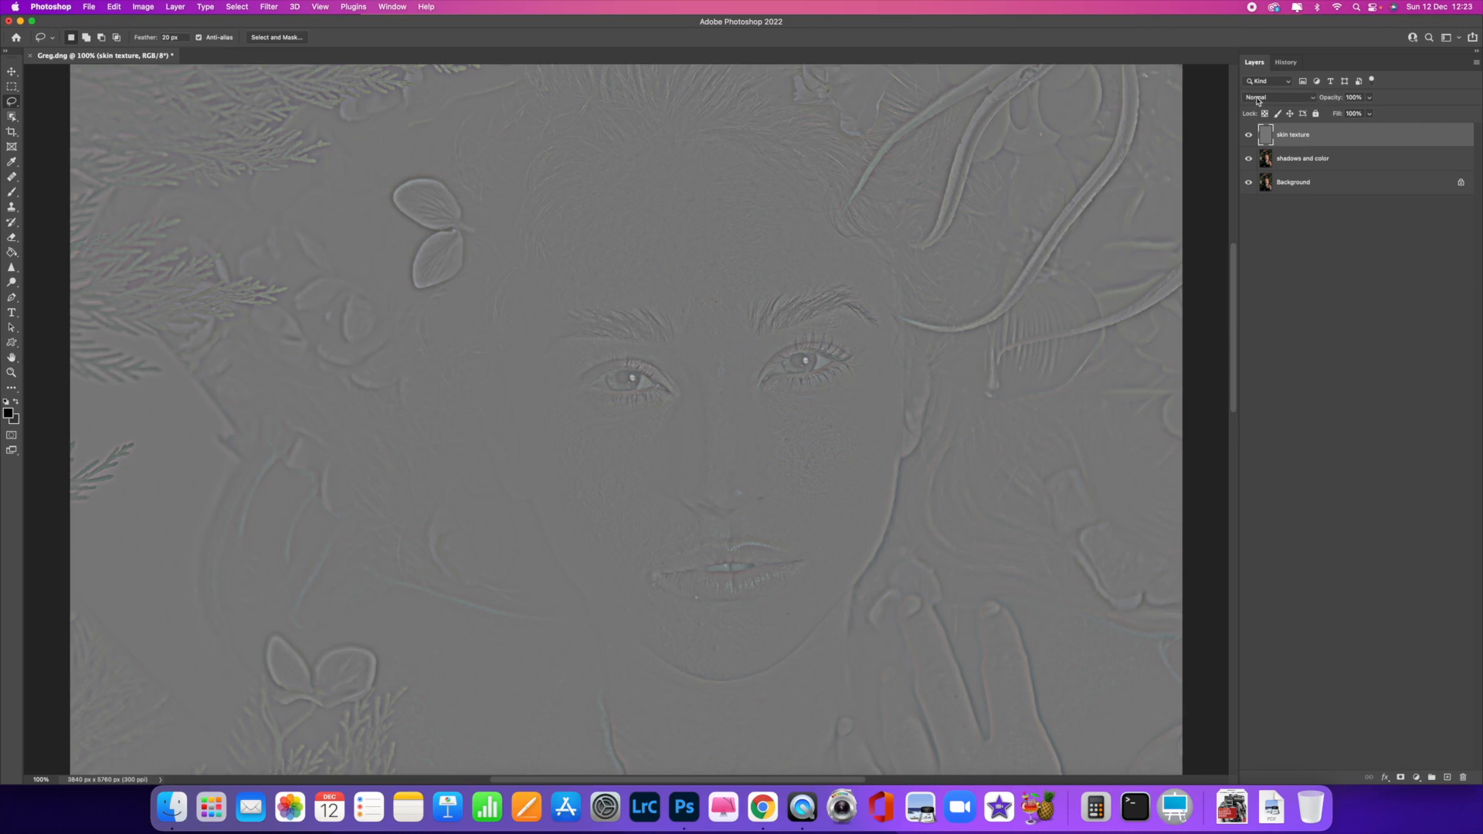
left_click(1314, 99)
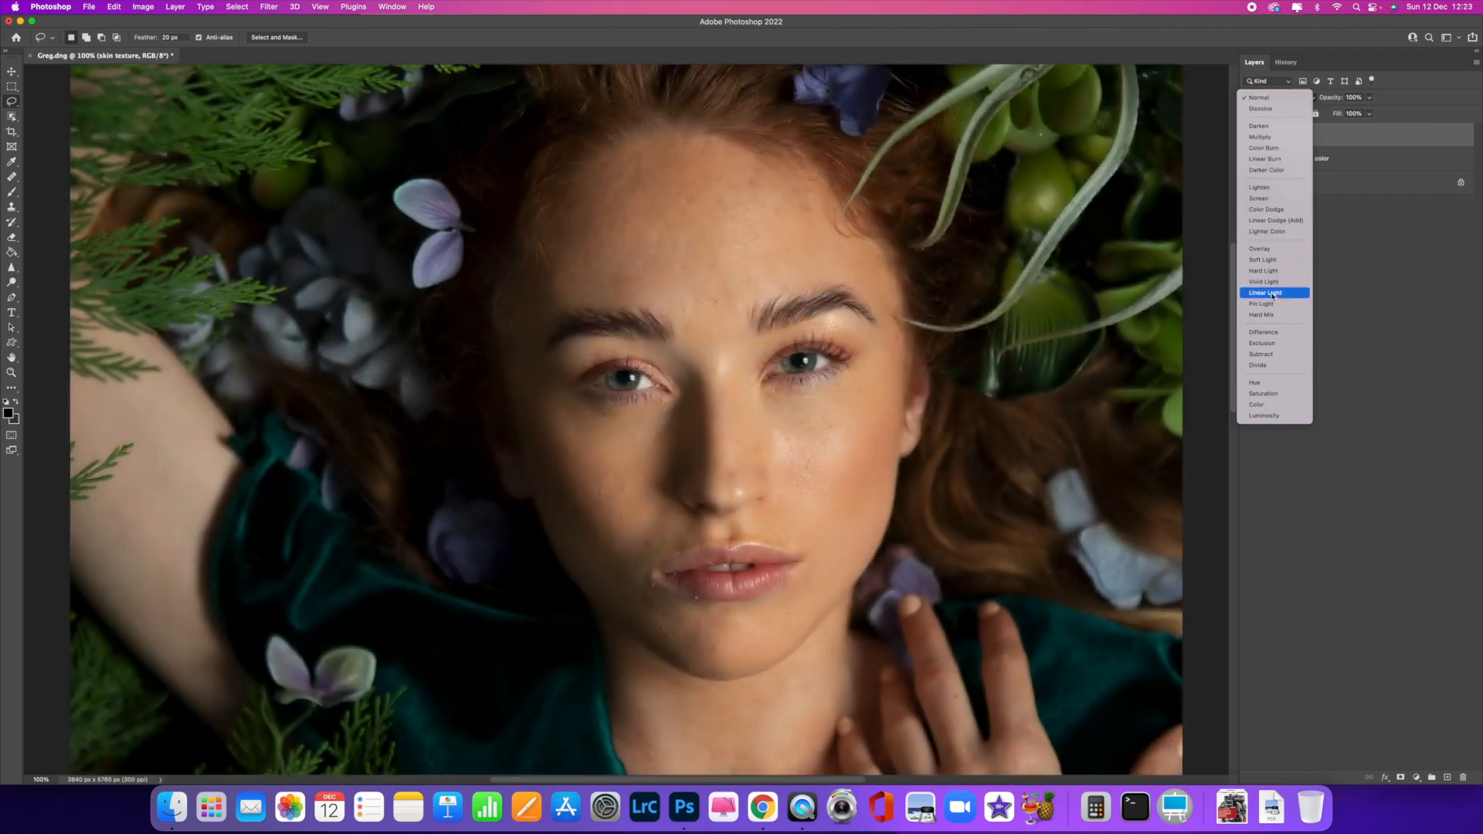
left_click(1274, 295)
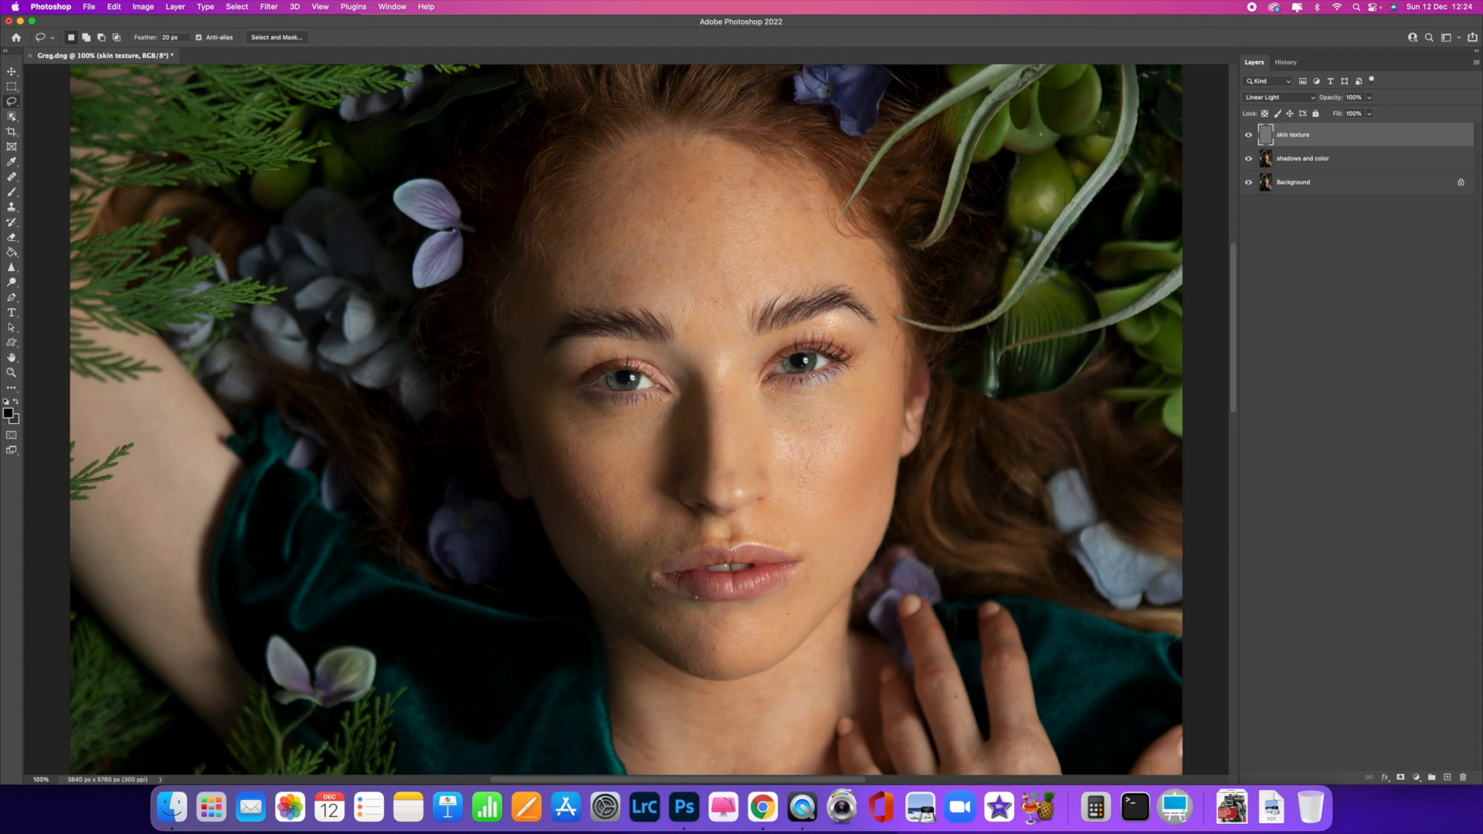
Step: Make the shadows and color layer active and choose the standard Lasso Tool
left_click(1344, 167)
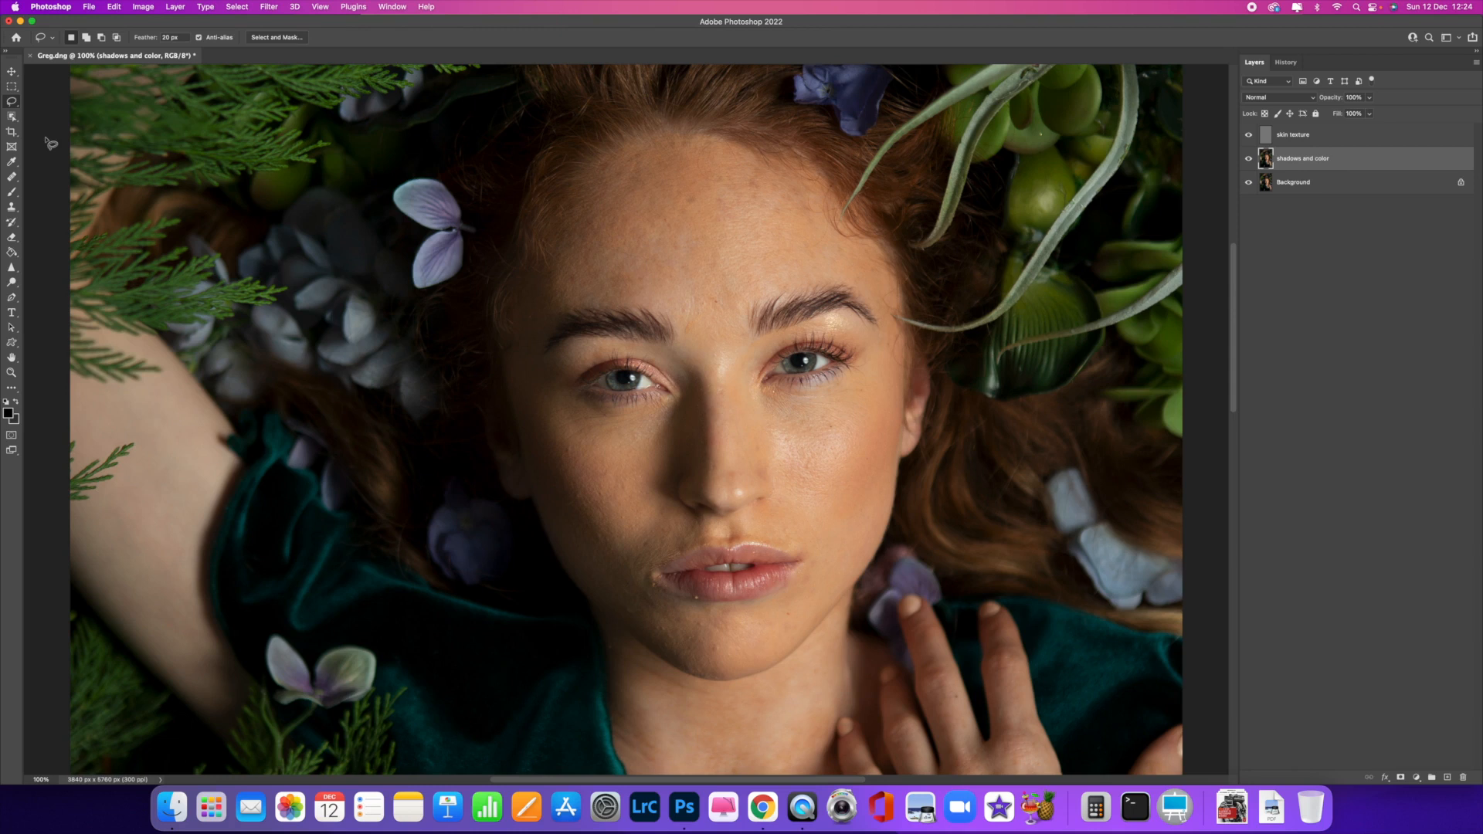
right_click(12, 104)
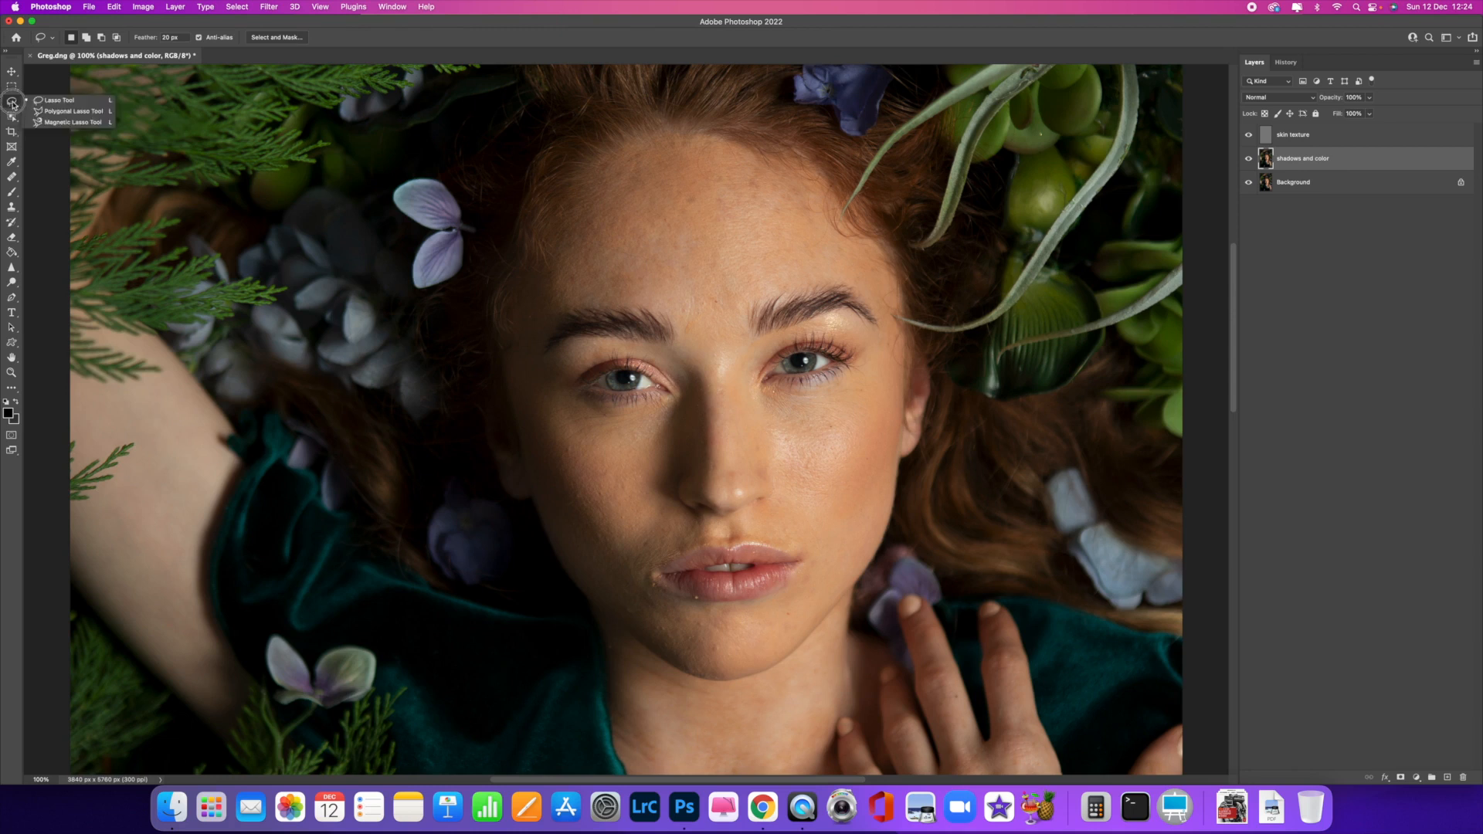
left_click(78, 103)
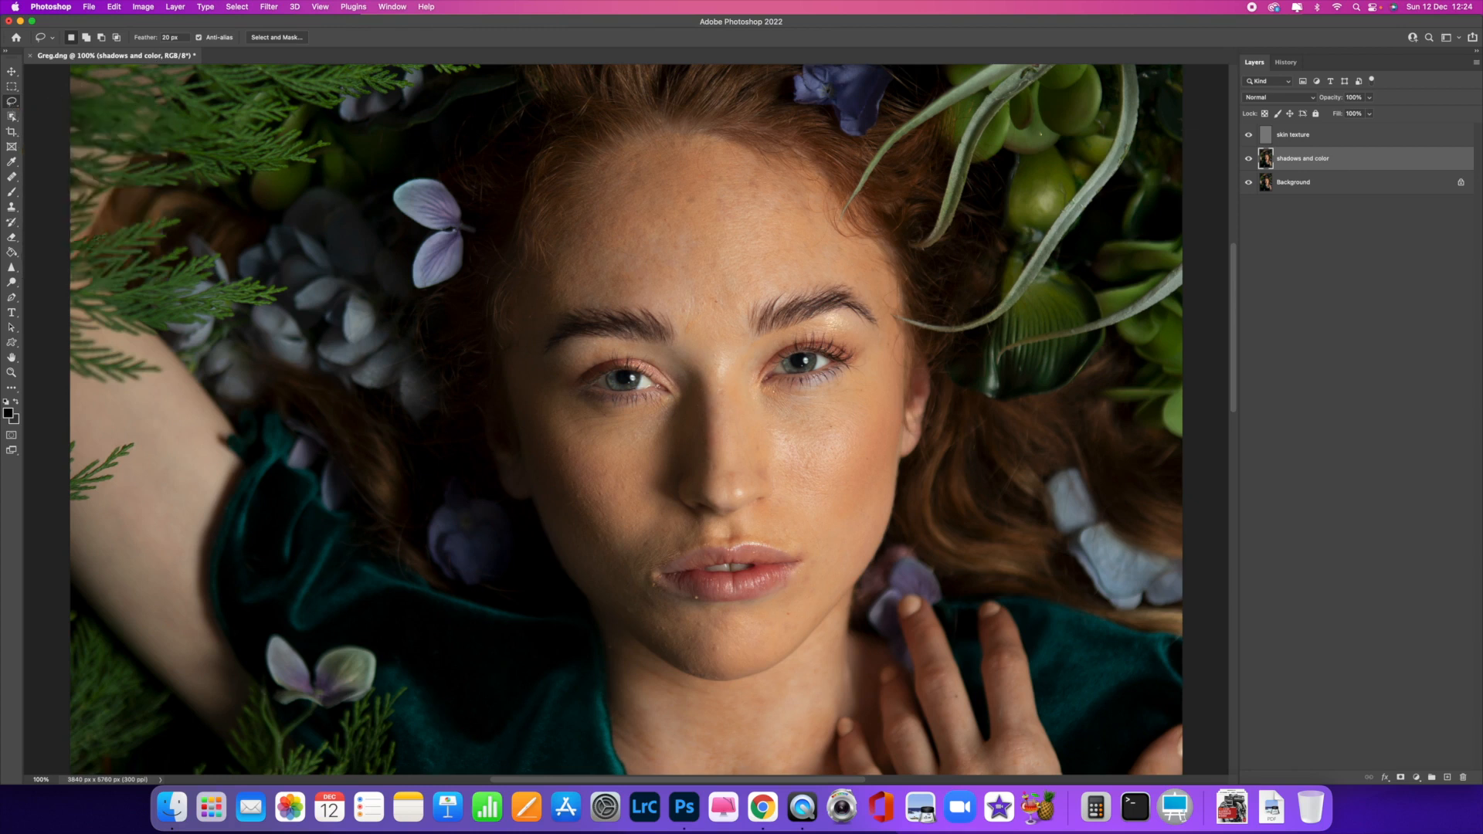
Step: Try a lasso selection of the whole forehead with a 30 px feather, preview its edge in Quick Mask, and deselect it
double_click(169, 37)
type("30")
mouse_move(797, 192)
left_mouse_down()
mouse_move(672, 150)
mouse_move(615, 168)
mouse_move(552, 268)
mouse_move(560, 292)
mouse_move(687, 300)
mouse_move(863, 280)
mouse_move(799, 195)
left_mouse_up()
key("q")
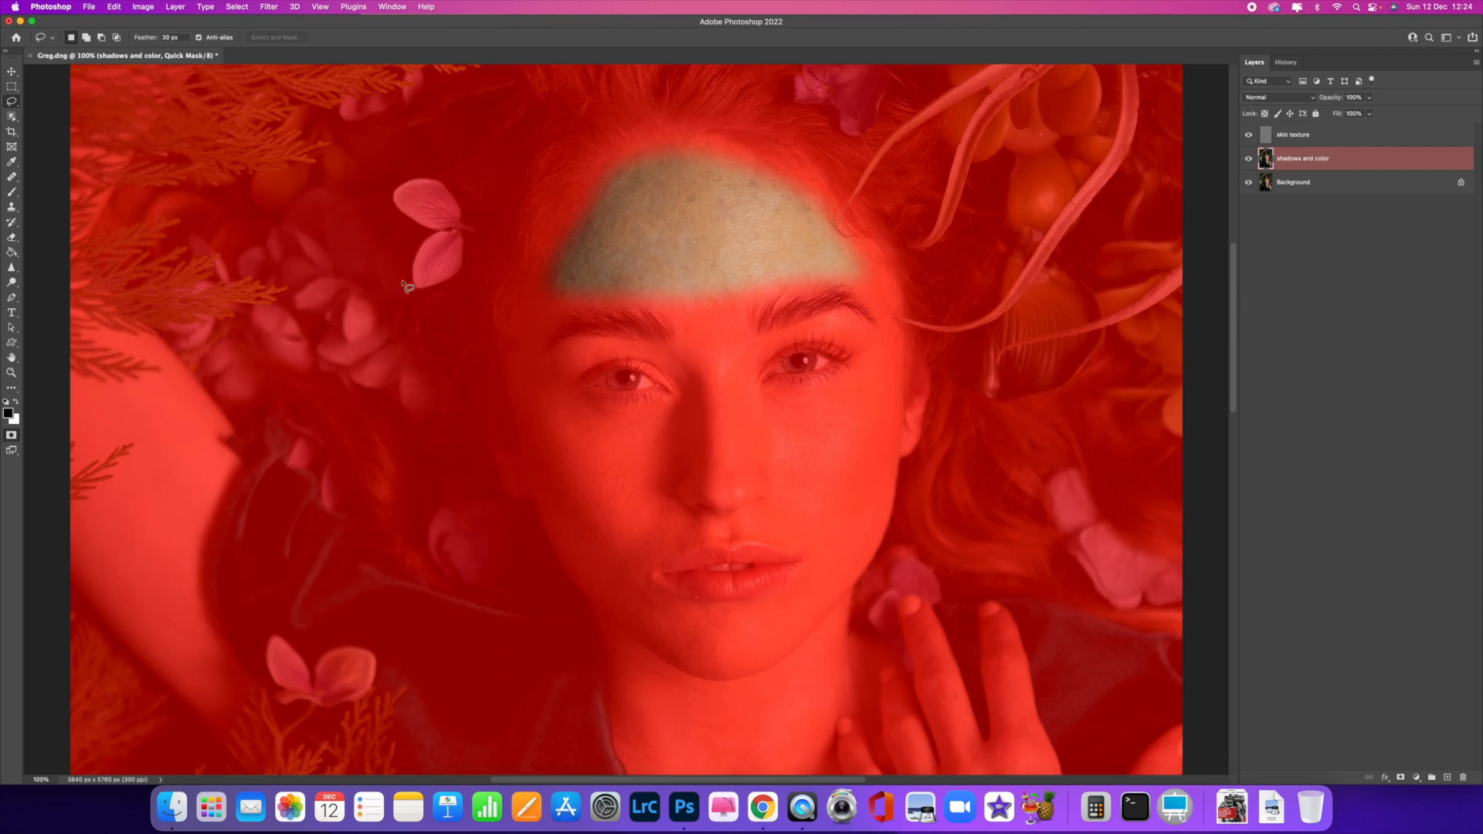
key("q")
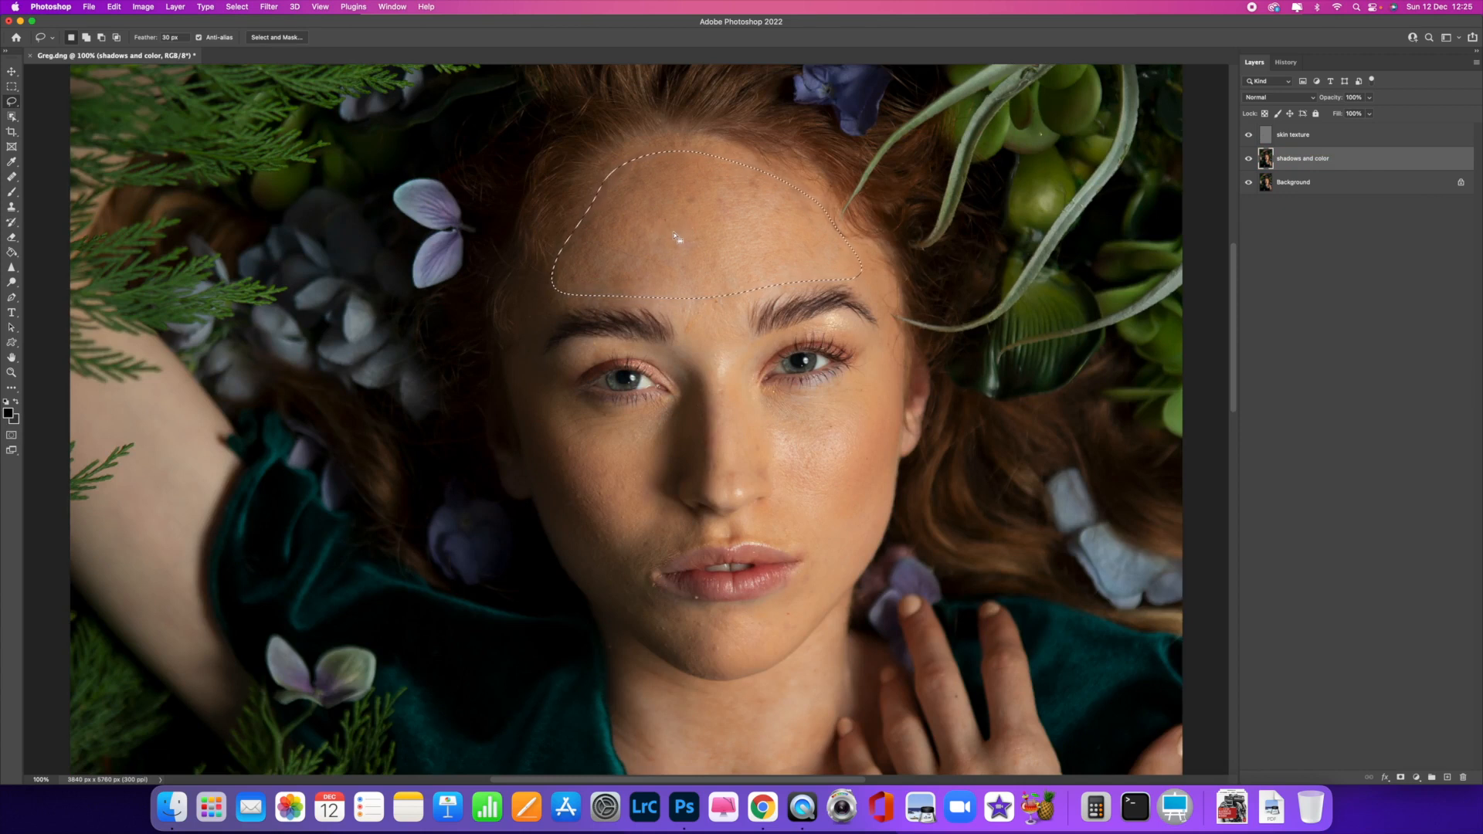
key("super+d")
Step: Lasso an oval area of the central forehead with a 50 px feather and check its soft edge in Quick Mask
left_click(166, 37)
type("50")
mouse_move(646, 170)
left_mouse_down()
mouse_move(575, 224)
mouse_move(606, 274)
mouse_move(671, 283)
mouse_move(789, 246)
mouse_move(726, 167)
mouse_move(655, 173)
left_mouse_up()
key("q")
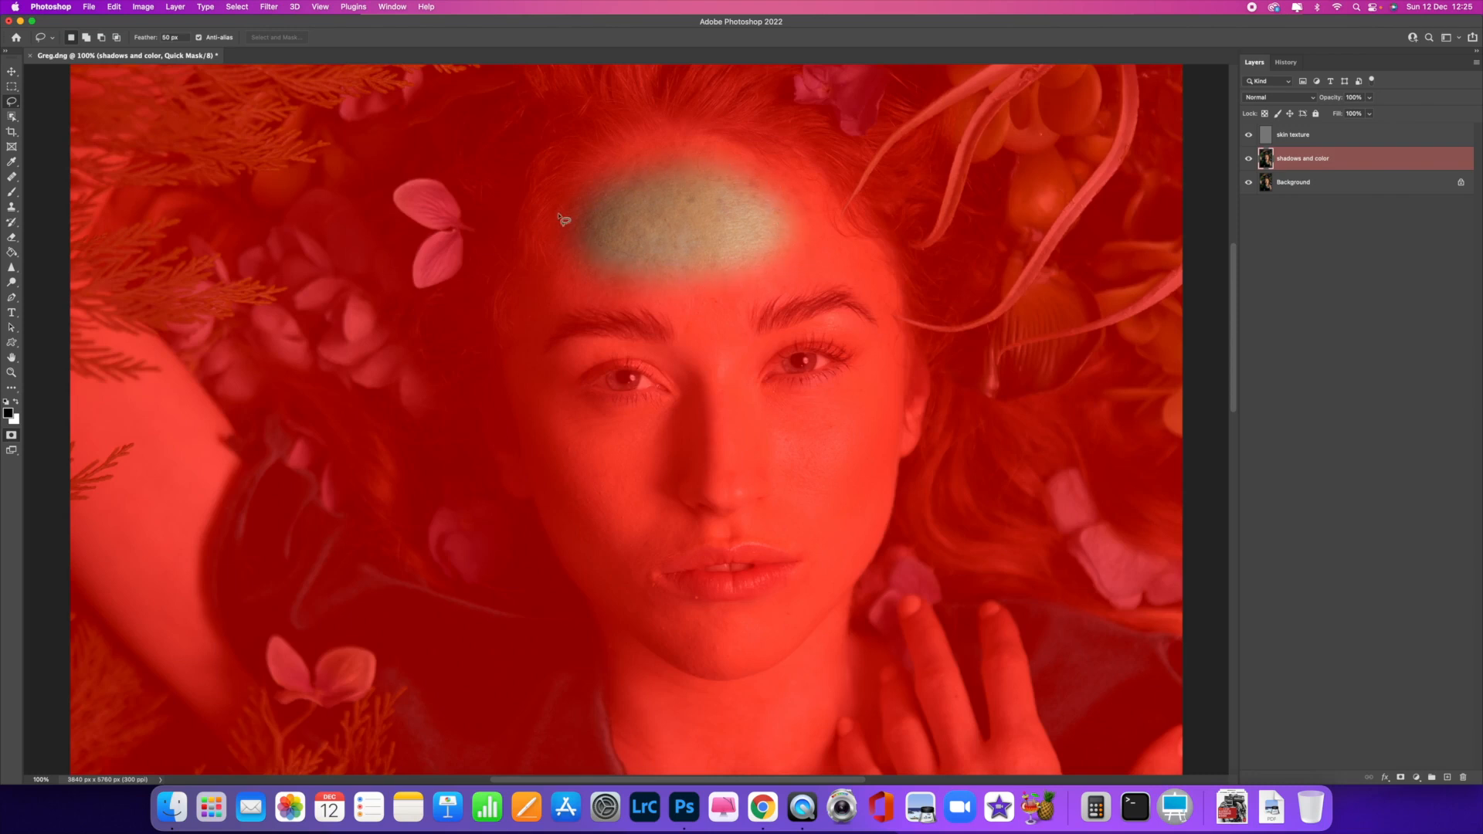
key("q")
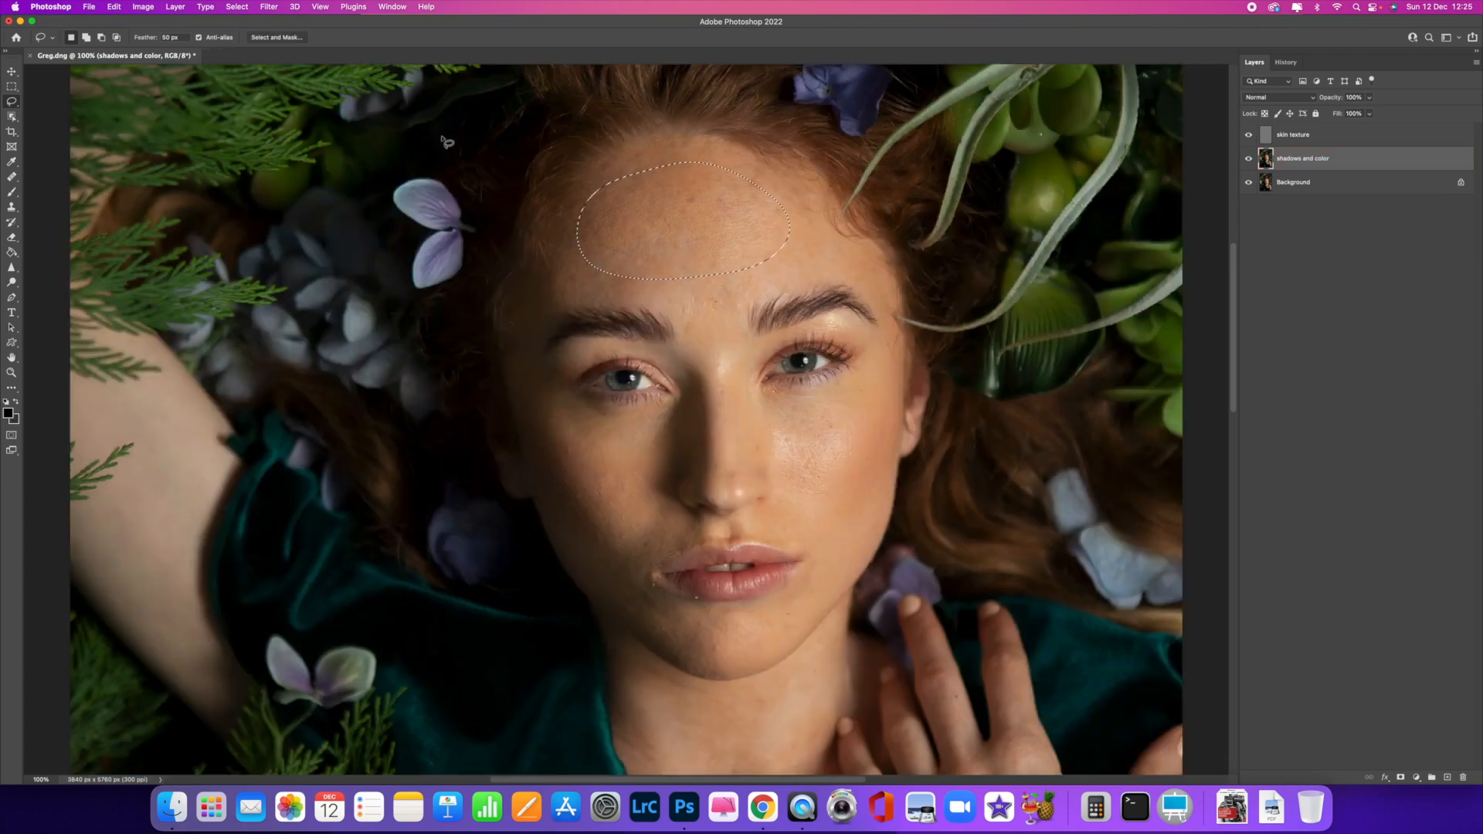
Step: Apply Gaussian Blur to the selected forehead area, adjusting the radius against the preview with the dialog moved clear of the face
left_click(275, 8)
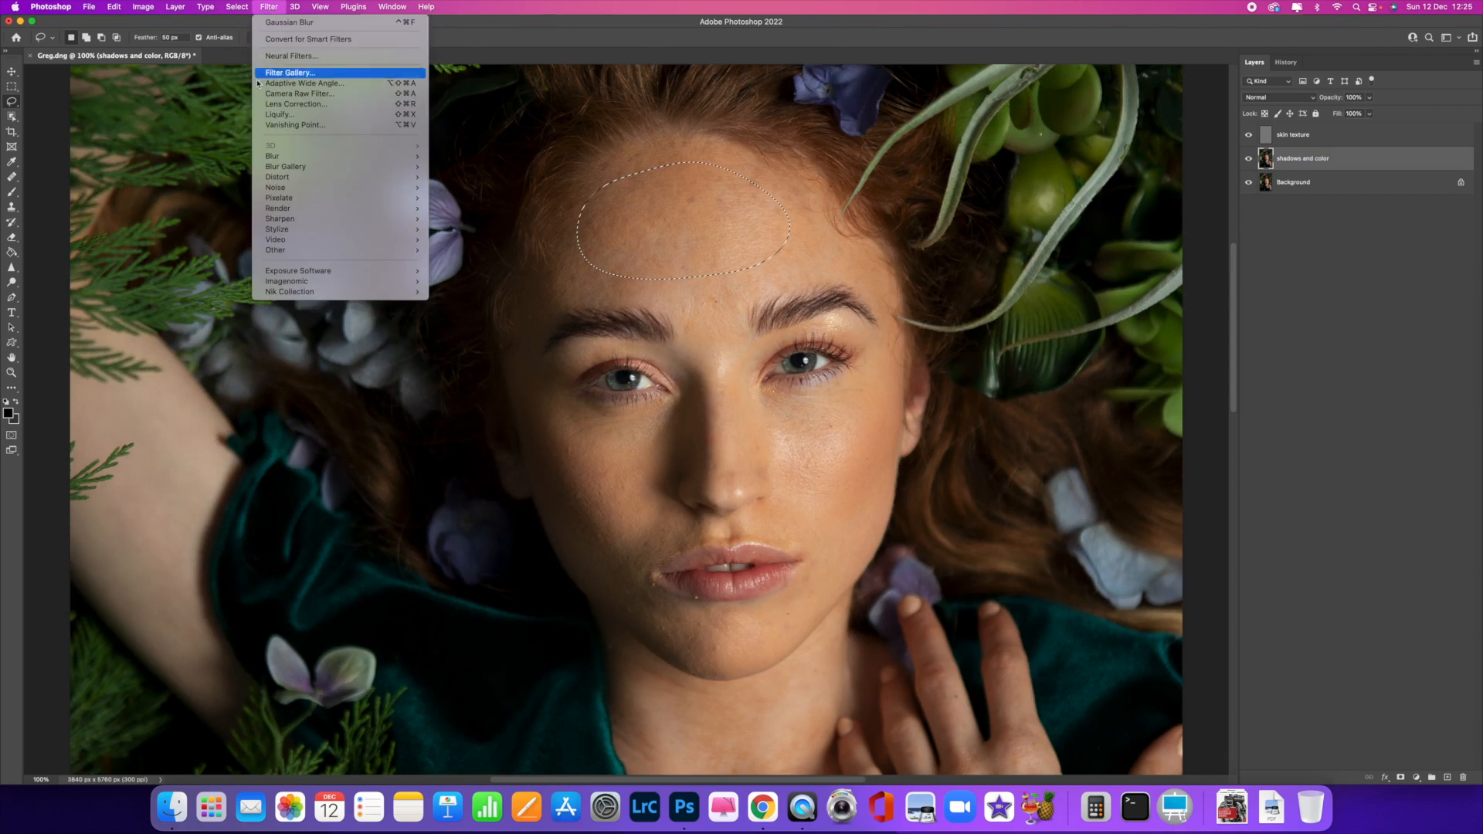
mouse_move(278, 156)
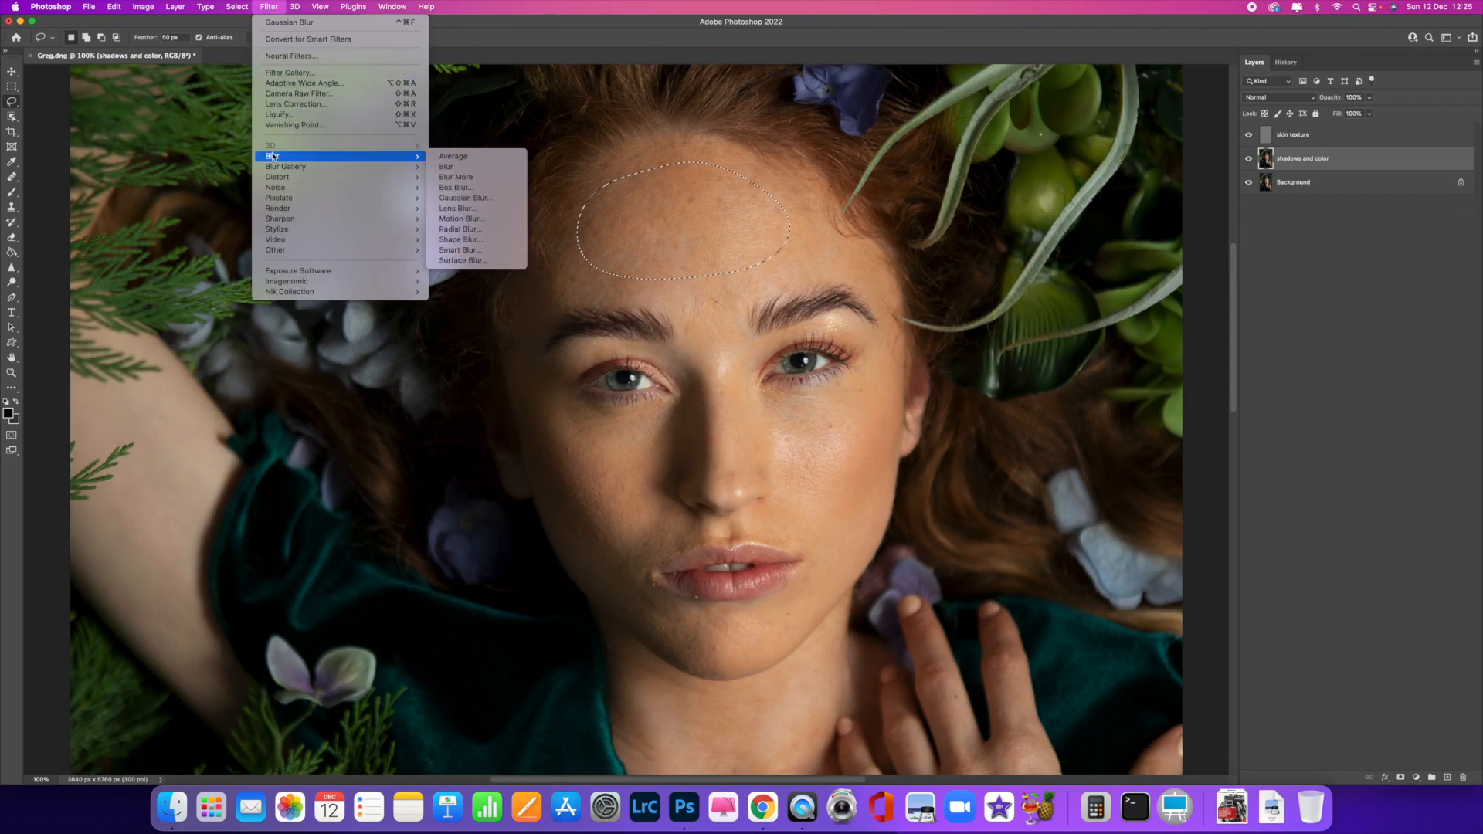
left_click(466, 198)
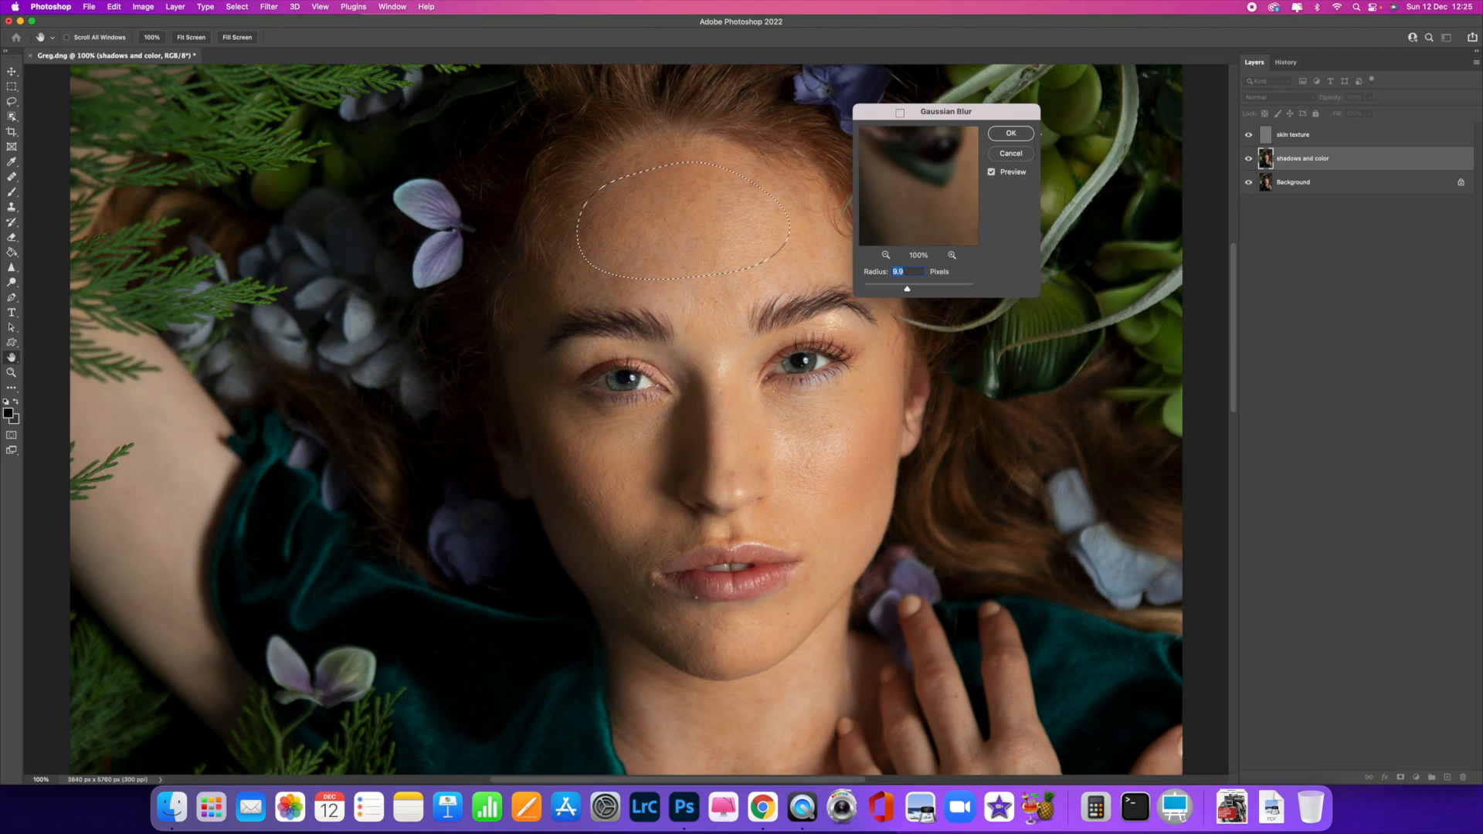
left_click_drag(901, 113, 970, 88)
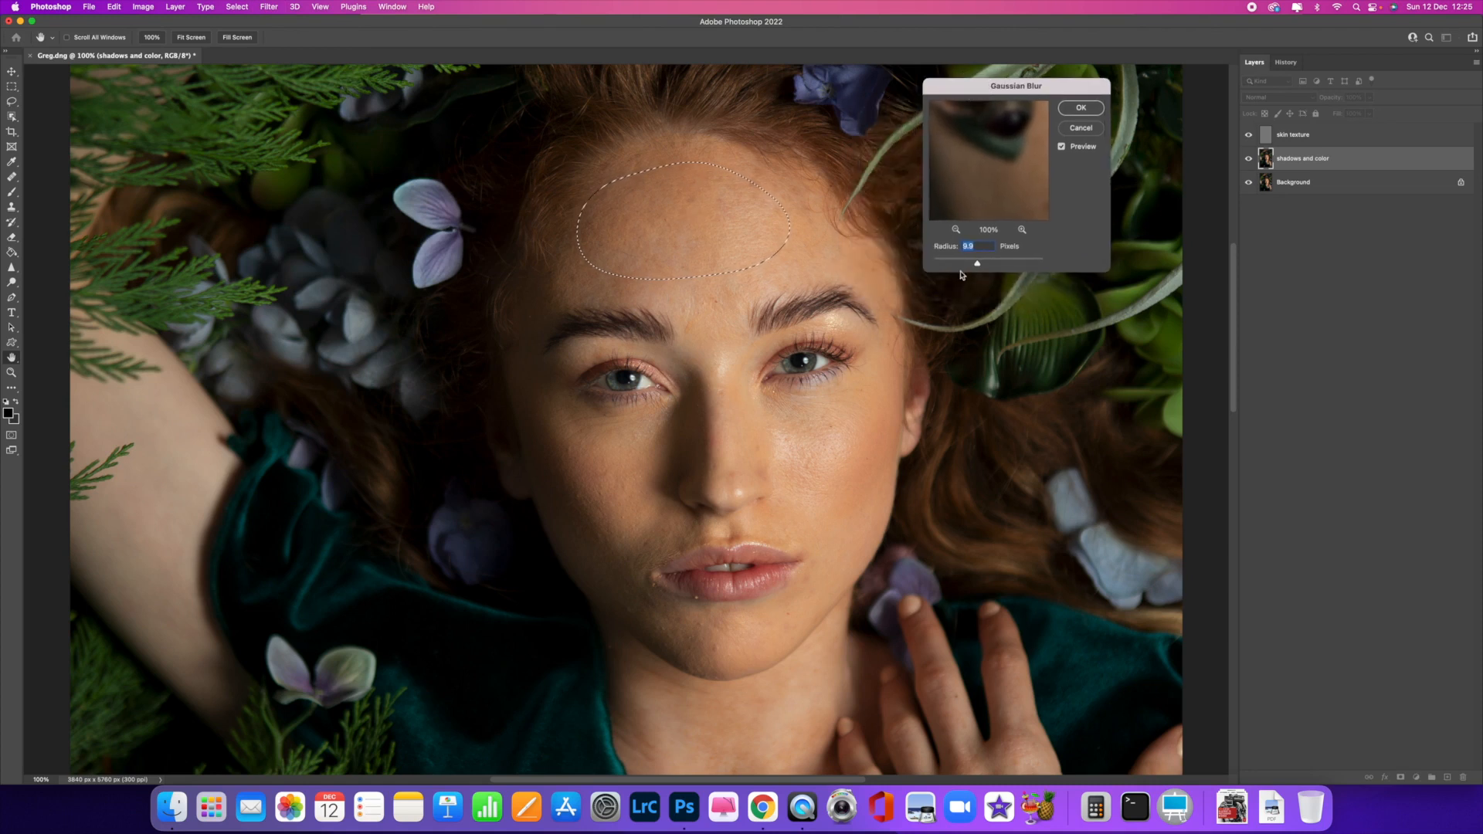
left_click_drag(978, 264, 984, 266)
left_click_drag(1012, 265, 981, 265)
left_click(1080, 107)
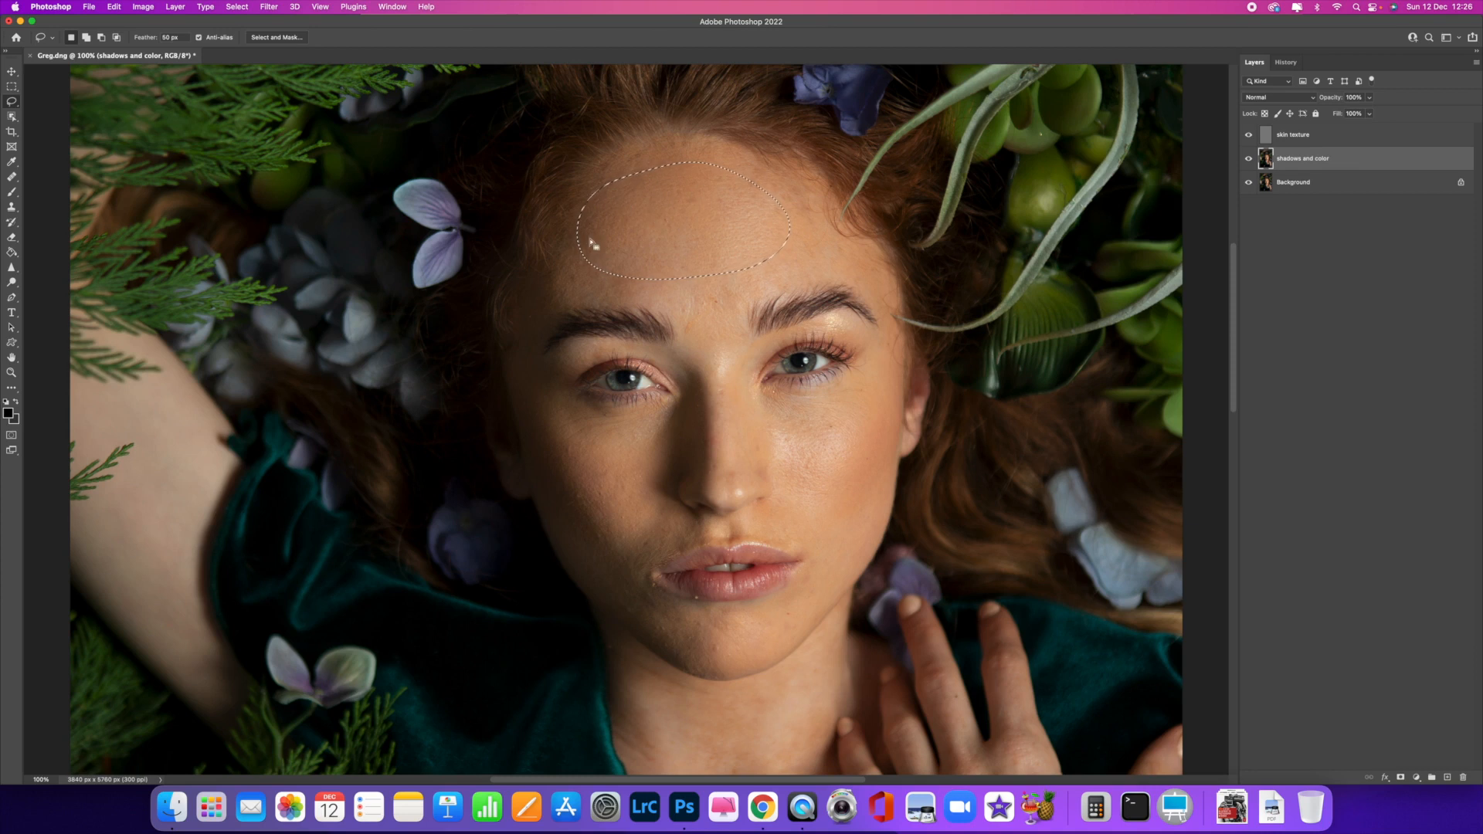
Step: Lasso the brightly lit side of the forehead above the brow, check it in Quick Mask, and repeat the Gaussian Blur
key("super+d")
mouse_move(888, 287)
left_mouse_down()
mouse_move(800, 185)
mouse_move(741, 175)
mouse_move(733, 262)
mouse_move(750, 283)
mouse_move(804, 293)
mouse_move(843, 276)
mouse_move(893, 301)
left_mouse_up()
key("q")
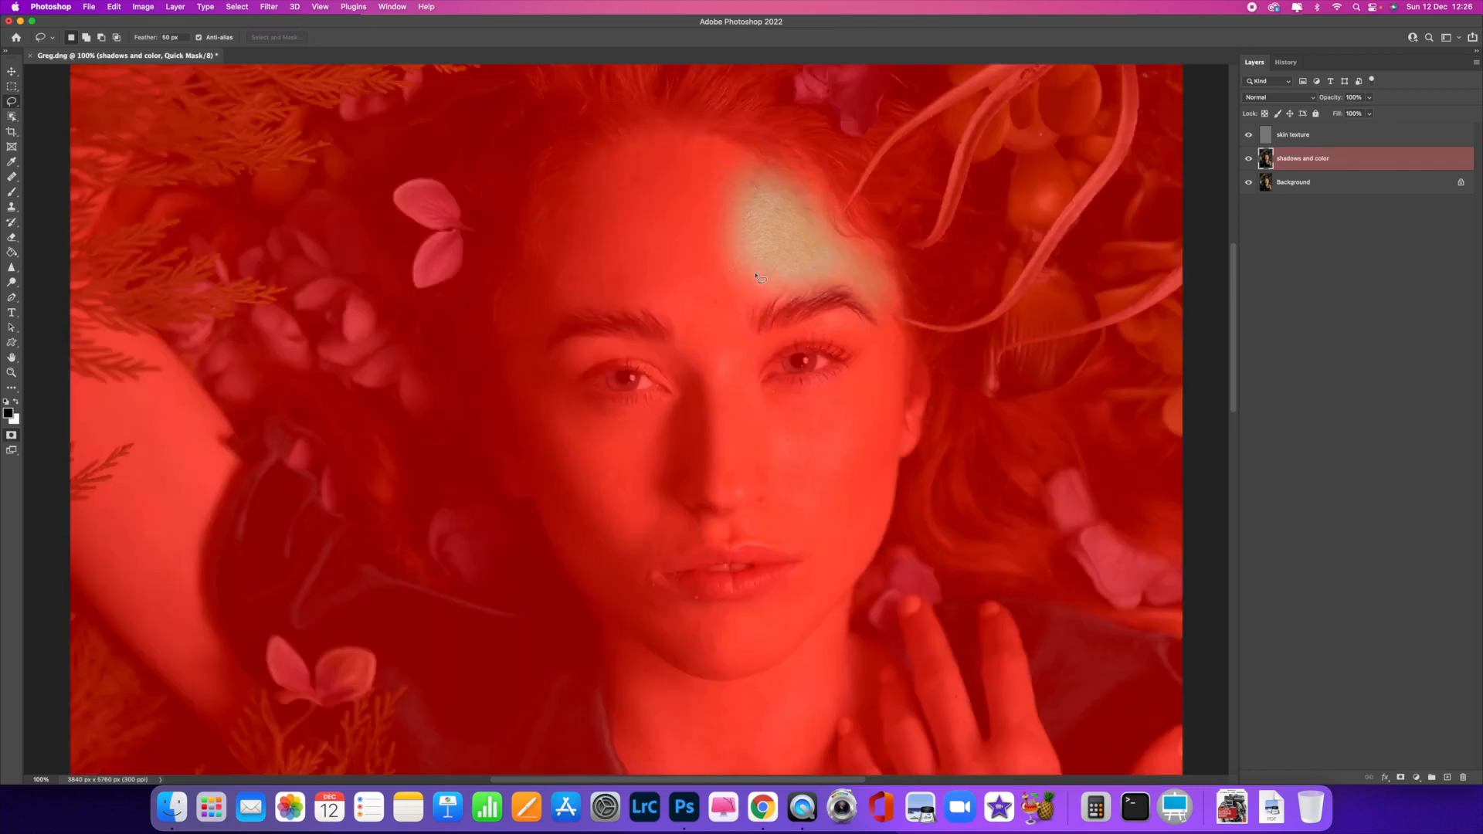
key("q")
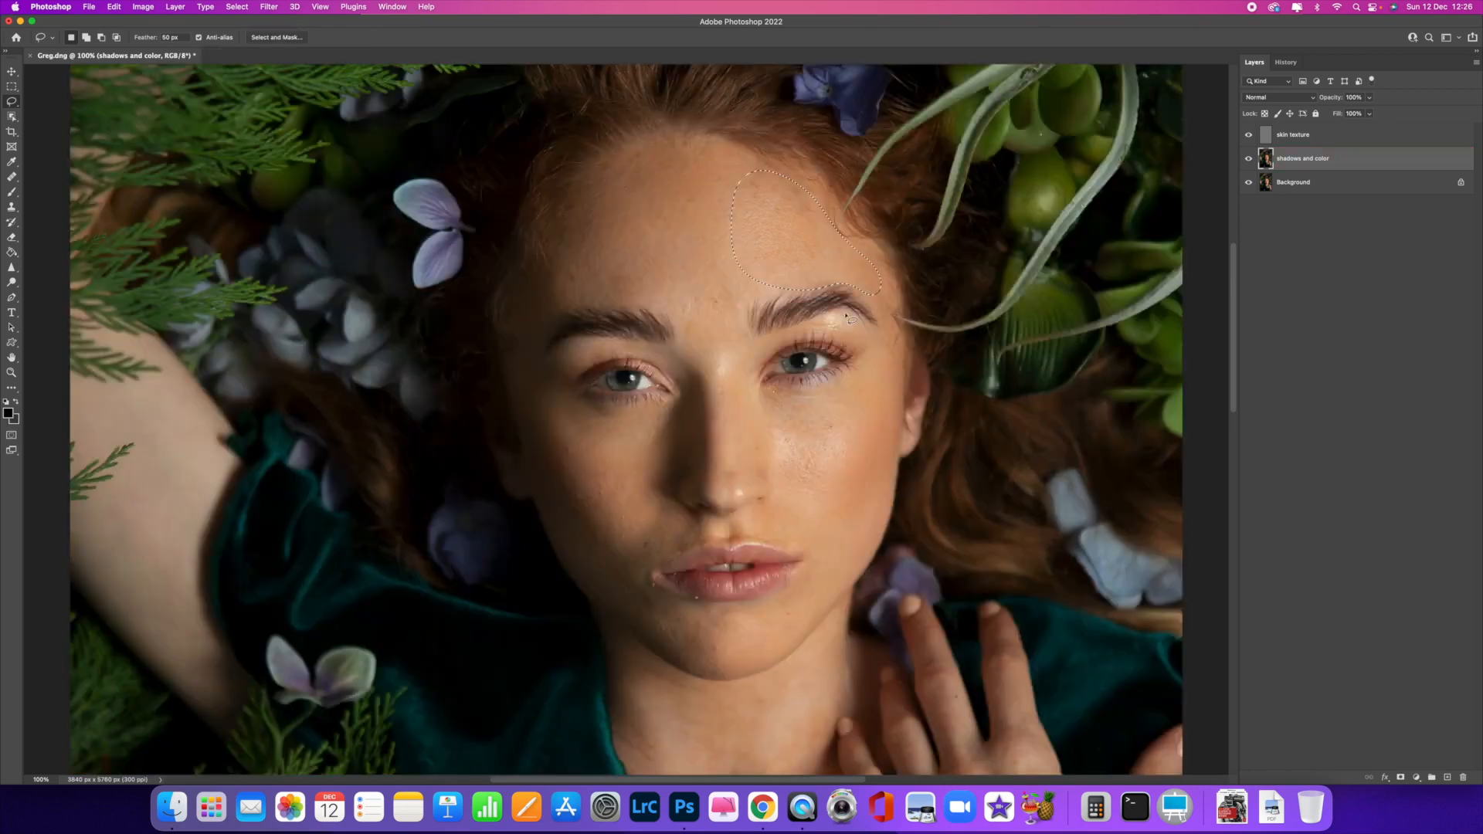
left_click(269, 7)
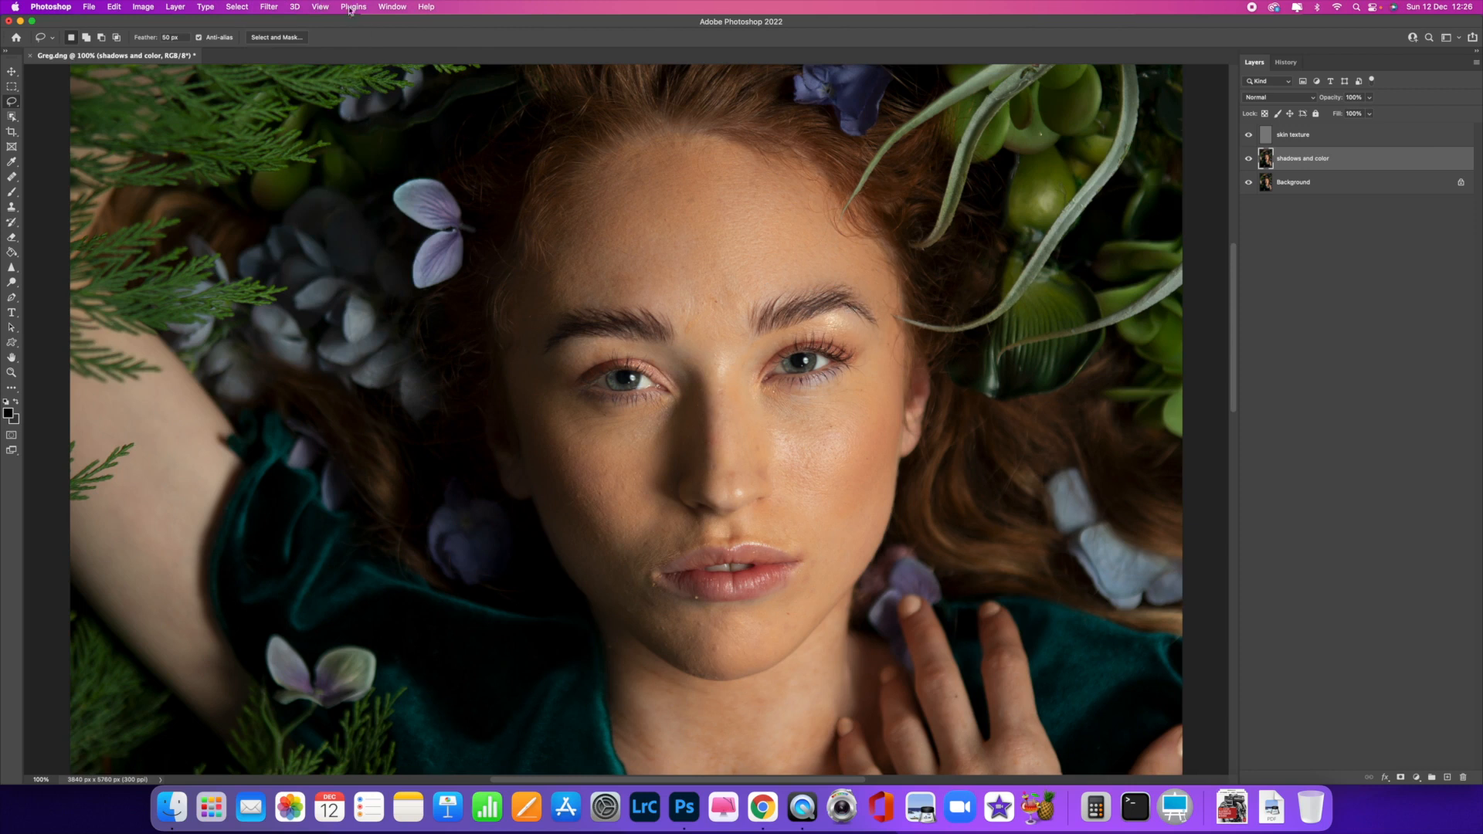
Step: Lasso the brightly lit cheek below the eye and repeat the last Gaussian Blur on it
mouse_move(887, 371)
left_mouse_down()
mouse_move(815, 397)
mouse_move(755, 392)
mouse_move(761, 476)
mouse_move(828, 542)
mouse_move(882, 502)
mouse_move(888, 384)
left_mouse_up()
left_click(278, 9)
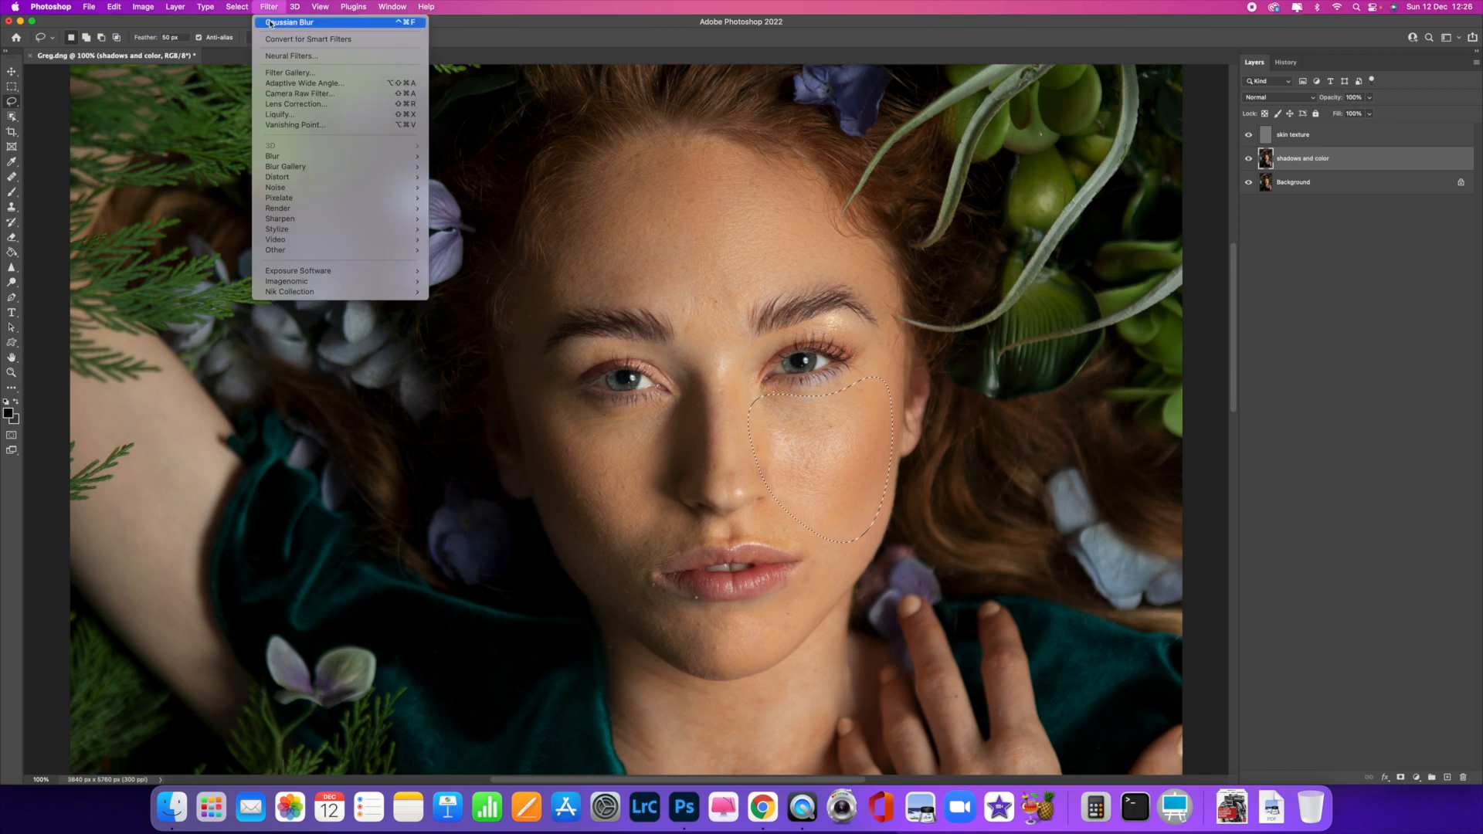
left_click(280, 21)
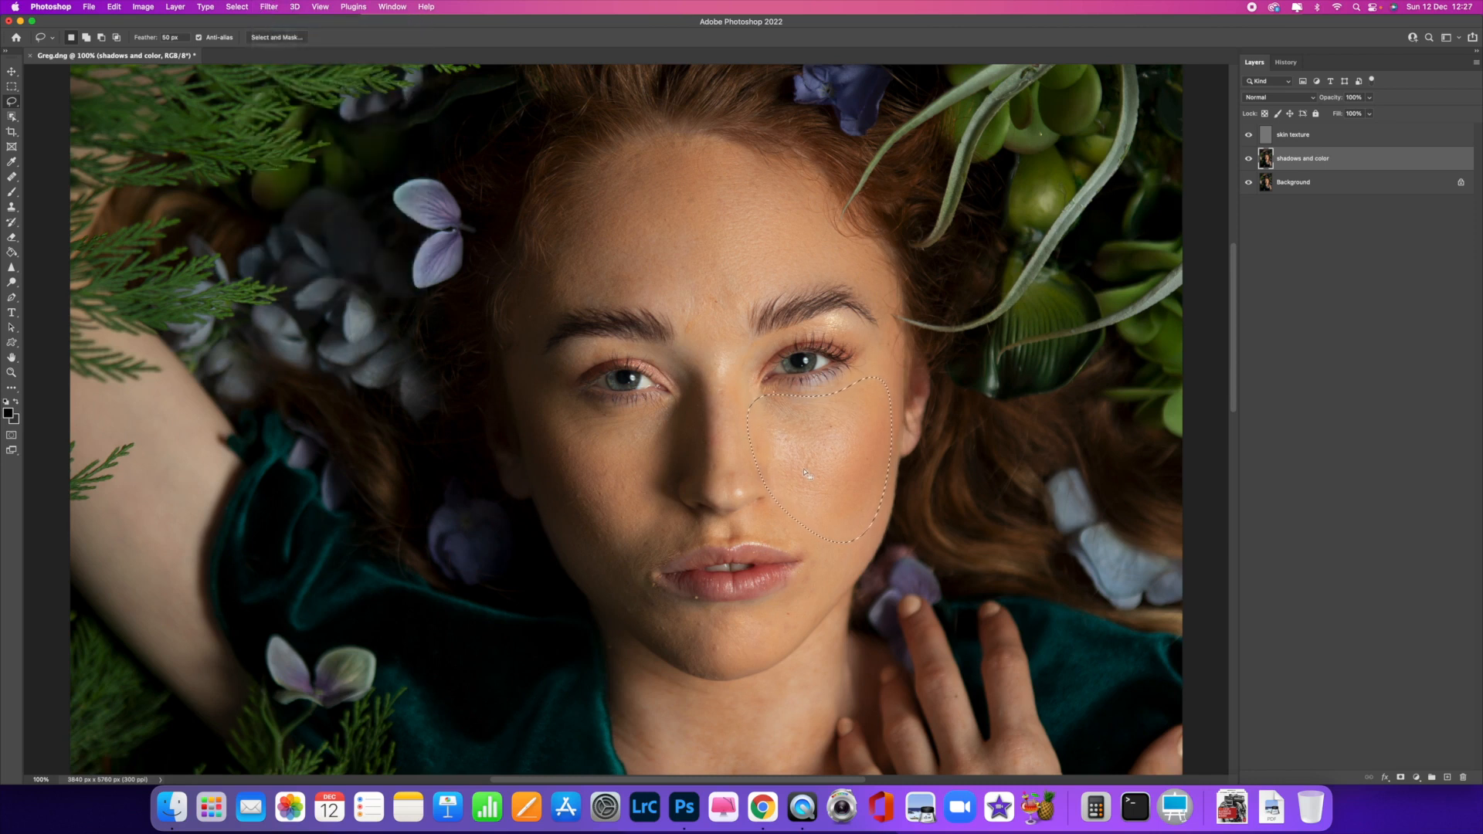
Step: Lasso the shadowed cheek beside the nose and the bridge of the nose in turn, repeating the Gaussian Blur
mouse_move(692, 415)
left_mouse_down()
mouse_move(586, 411)
mouse_move(539, 386)
mouse_move(571, 539)
mouse_move(606, 572)
mouse_move(698, 423)
left_mouse_up()
left_click(660, 438)
mouse_move(728, 312)
left_mouse_down()
mouse_move(662, 314)
mouse_move(701, 375)
mouse_move(758, 335)
mouse_move(750, 316)
mouse_move(700, 390)
mouse_move(685, 478)
mouse_move(754, 491)
mouse_move(780, 436)
mouse_move(746, 357)
left_mouse_up()
key("ctrl+super+f")
Step: Lasso the lower part of the lit cheek near the jaw, repeat the Gaussian Blur, and deselect
key("super+plus")
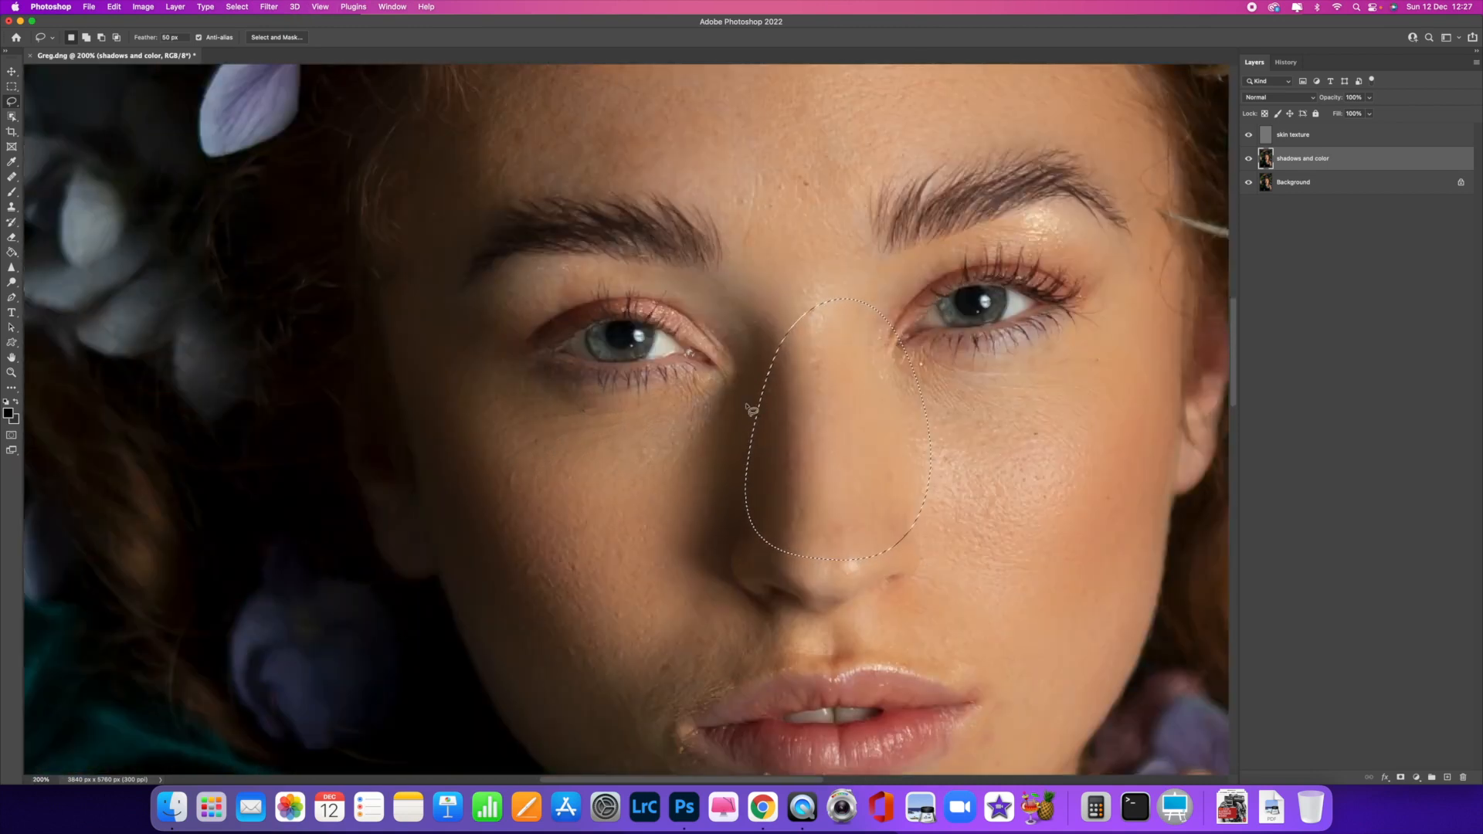
scroll(762, 404, "down", 5)
mouse_move(1092, 461)
left_mouse_down()
mouse_move(997, 498)
mouse_move(972, 543)
mouse_move(841, 610)
mouse_move(843, 699)
mouse_move(889, 717)
mouse_move(961, 676)
mouse_move(1044, 578)
mouse_move(1101, 464)
left_mouse_up()
key("ctrl+super+f")
key("super+d")
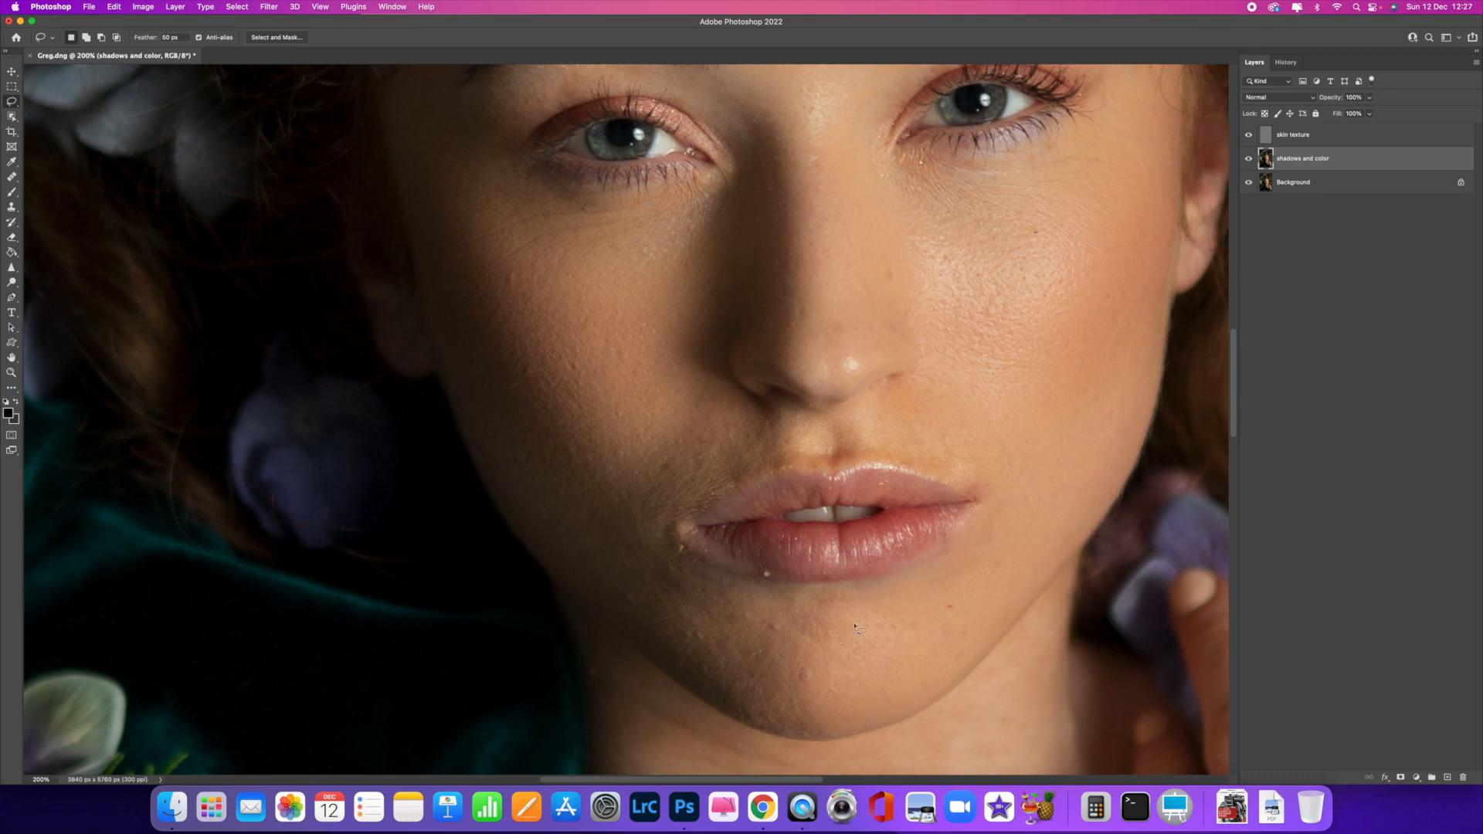
Step: Lasso the chin and the skin above the upper lip in turn, repeating the Gaussian Blur and deselecting after each
mouse_move(873, 593)
left_mouse_down()
mouse_move(645, 526)
mouse_move(595, 496)
mouse_move(545, 517)
mouse_move(561, 577)
mouse_move(611, 630)
mouse_move(726, 703)
mouse_move(816, 731)
mouse_move(881, 682)
mouse_move(900, 595)
left_mouse_up()
key("ctrl+super+f")
key("super+d")
mouse_move(796, 421)
left_mouse_down()
mouse_move(760, 418)
mouse_move(649, 478)
mouse_move(639, 534)
mouse_move(785, 458)
mouse_move(911, 457)
mouse_move(1005, 488)
mouse_move(905, 421)
mouse_move(795, 418)
left_mouse_up()
key("ctrl+super+f")
key("super+d")
Step: Smooth the shadowed skin beside the nose through lasso selections, and try a very small selection near the inner eye corner
mouse_move(713, 235)
left_mouse_down()
mouse_move(469, 165)
mouse_move(430, 180)
mouse_move(527, 412)
mouse_move(613, 479)
mouse_move(721, 265)
left_mouse_up()
key("super+d")
mouse_move(731, 178)
left_mouse_down()
mouse_move(608, 197)
mouse_move(553, 190)
mouse_move(636, 253)
mouse_move(716, 226)
mouse_move(739, 187)
left_mouse_up()
scroll(709, 286, "up", 5)
mouse_move(730, 261)
left_mouse_down()
mouse_move(498, 253)
mouse_move(481, 298)
mouse_move(629, 271)
mouse_move(754, 295)
mouse_move(753, 274)
mouse_move(619, 244)
mouse_move(564, 249)
mouse_move(719, 303)
mouse_move(747, 278)
left_mouse_up()
key("Return")
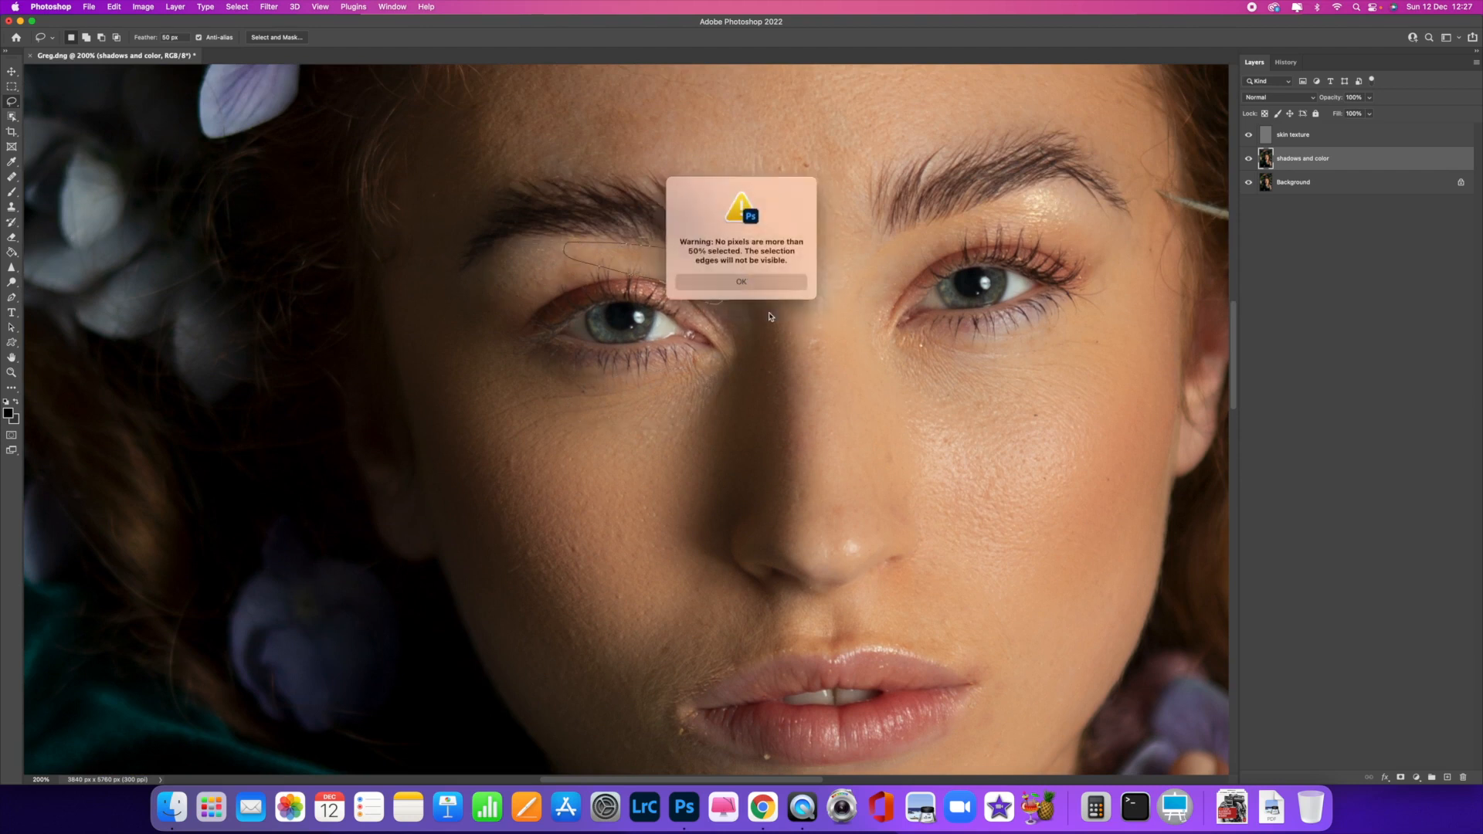
key("Return")
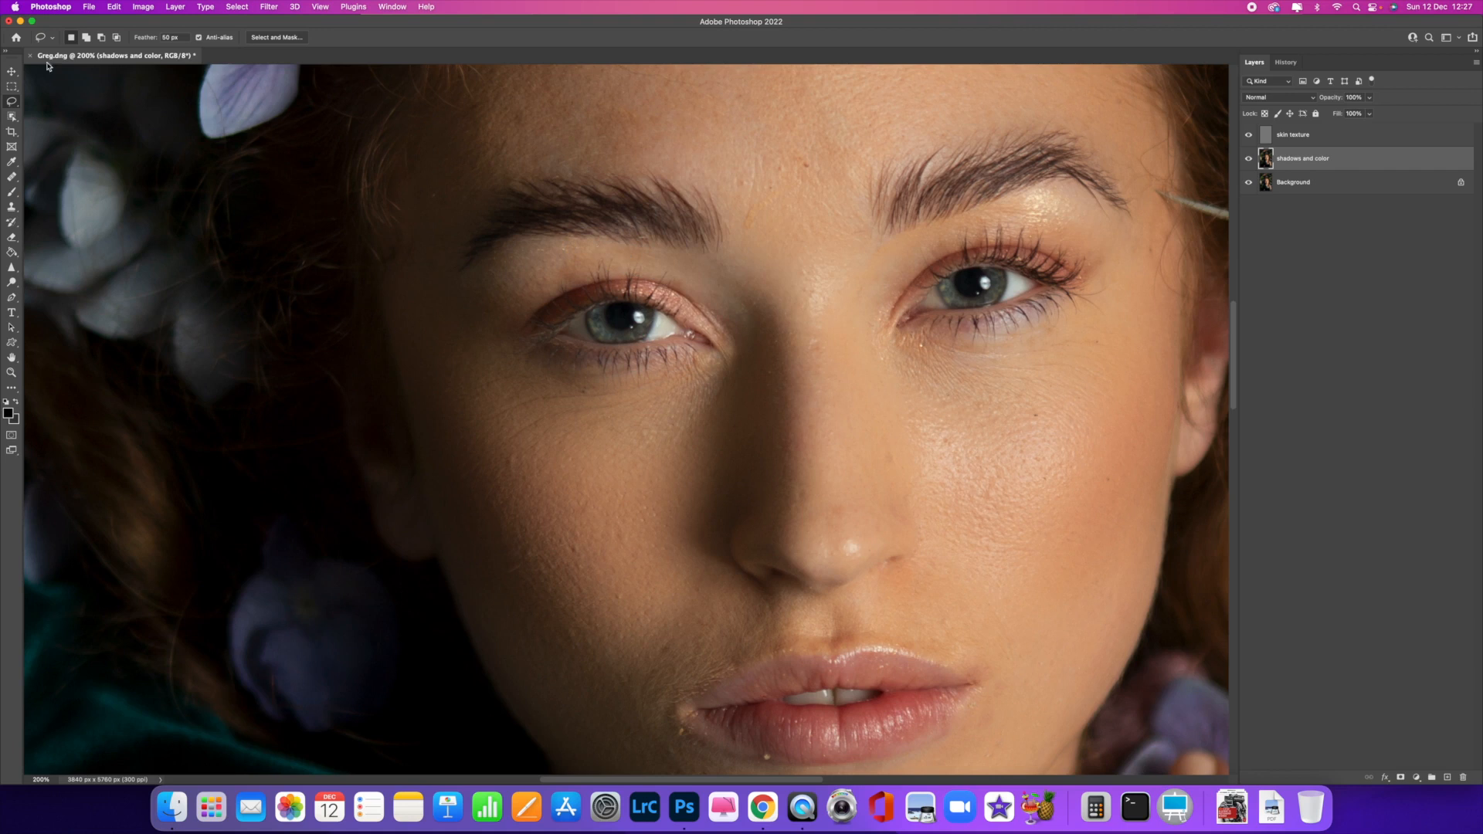
Step: Lasso the shadowed side of the face around the brow and forehead in turn, repeating the Gaussian Blur and deselecting
mouse_move(545, 246)
left_mouse_down()
mouse_move(460, 308)
mouse_move(529, 304)
left_mouse_up()
key("ctrl+super+f")
key("super+d")
scroll(516, 298, "up", 5)
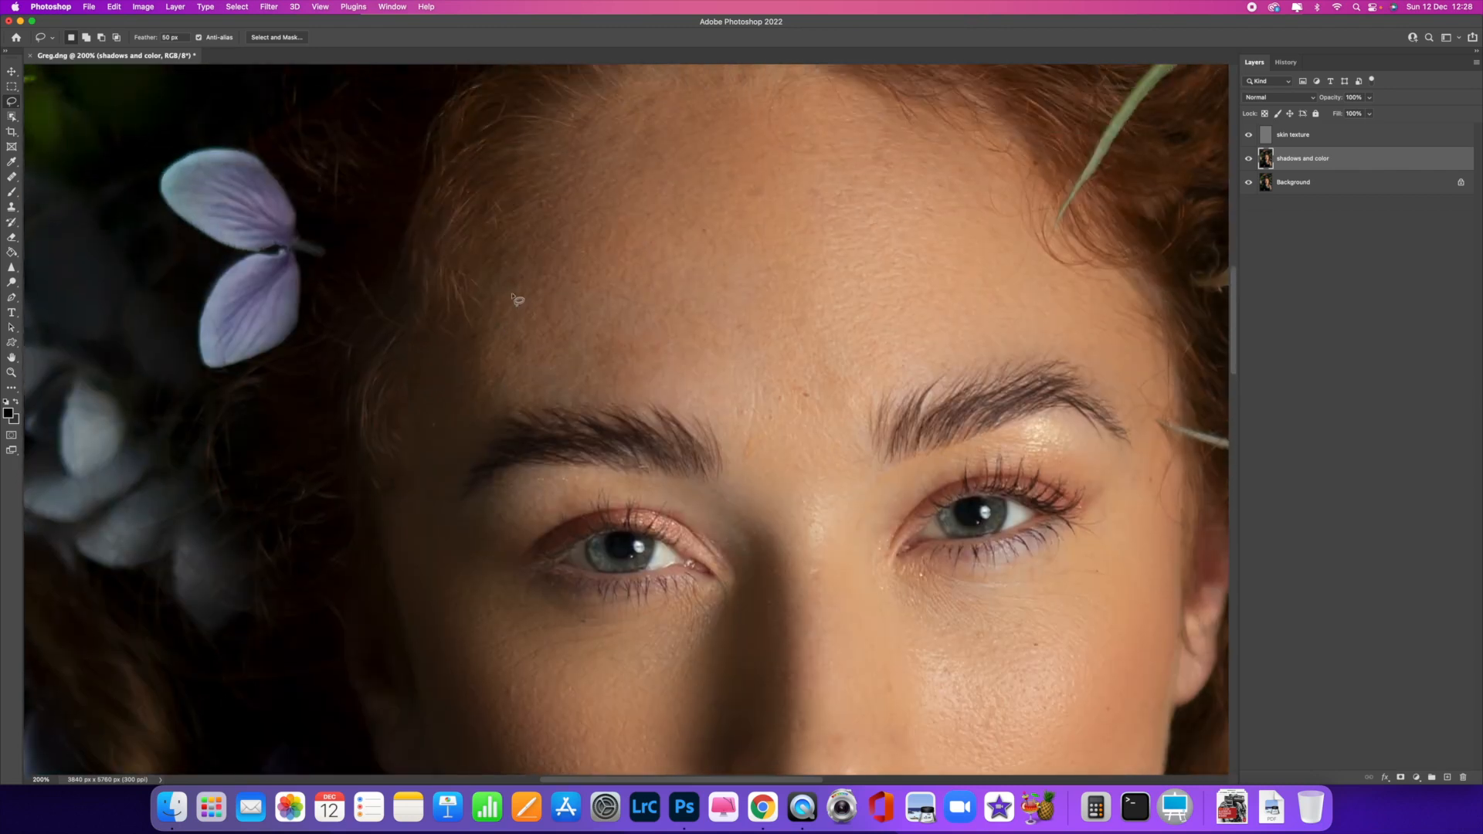
mouse_move(612, 196)
left_mouse_down()
mouse_move(559, 212)
mouse_move(419, 390)
mouse_move(409, 455)
mouse_move(433, 472)
mouse_move(474, 418)
mouse_move(532, 390)
mouse_move(609, 368)
left_mouse_up()
left_click(741, 264)
key("super+d")
Step: Lasso the area between the eyebrows down to the top of the nose, repeat the Gaussian Blur, and deselect
scroll(879, 354, "down", 5)
scroll(878, 353, "right", 3)
mouse_move(770, 126)
left_mouse_down()
mouse_move(695, 151)
mouse_move(755, 355)
mouse_move(811, 201)
mouse_move(773, 135)
left_mouse_up()
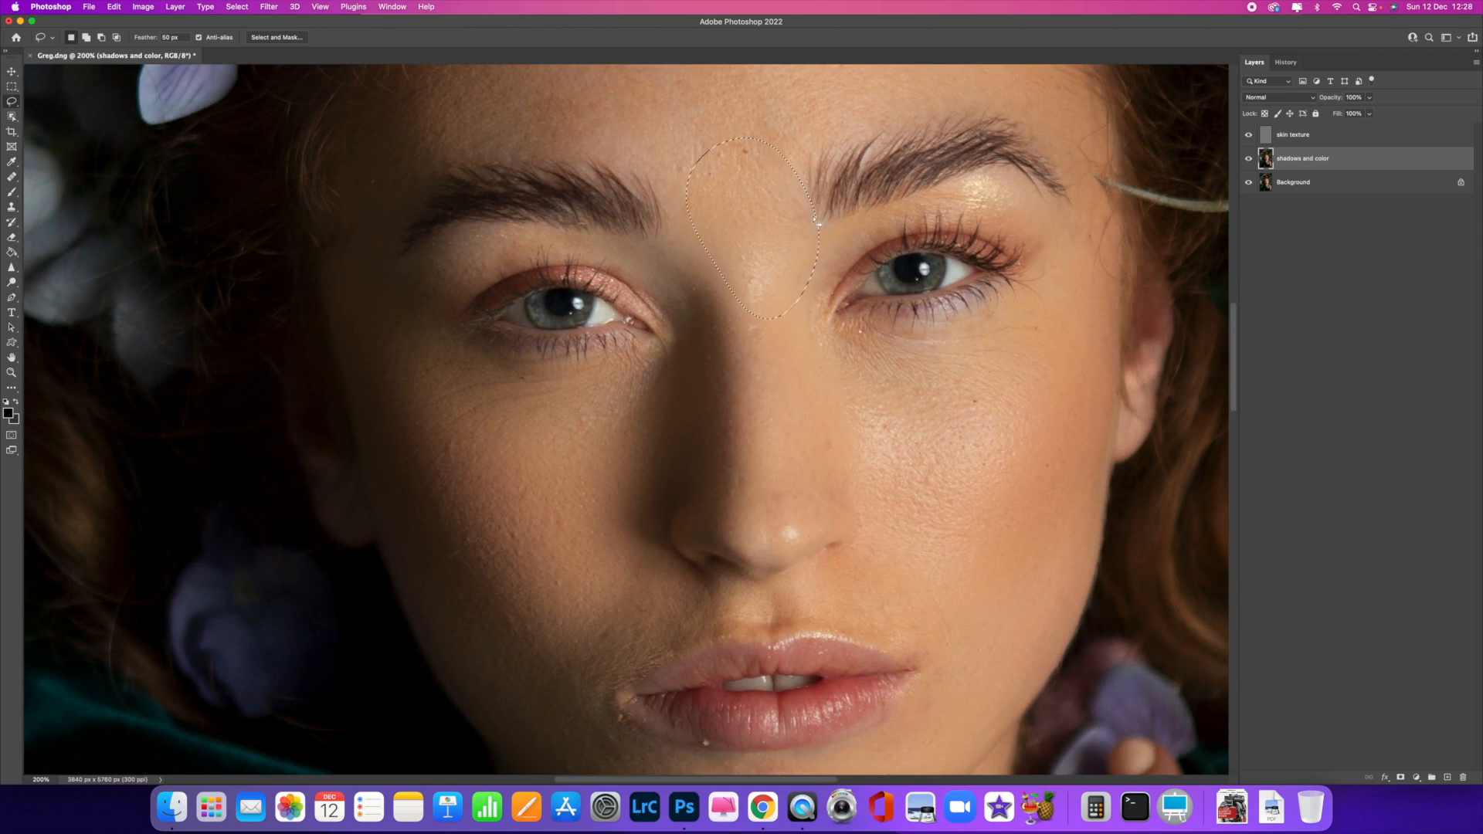
key("super+d")
Step: Smooth the lit temple, the chin below the mouth corner, and the lower cheek through separate feathered lasso selections
mouse_move(1048, 209)
left_mouse_down()
mouse_move(973, 186)
mouse_move(928, 200)
mouse_move(1031, 237)
left_mouse_up()
scroll(1081, 261, "down", 6)
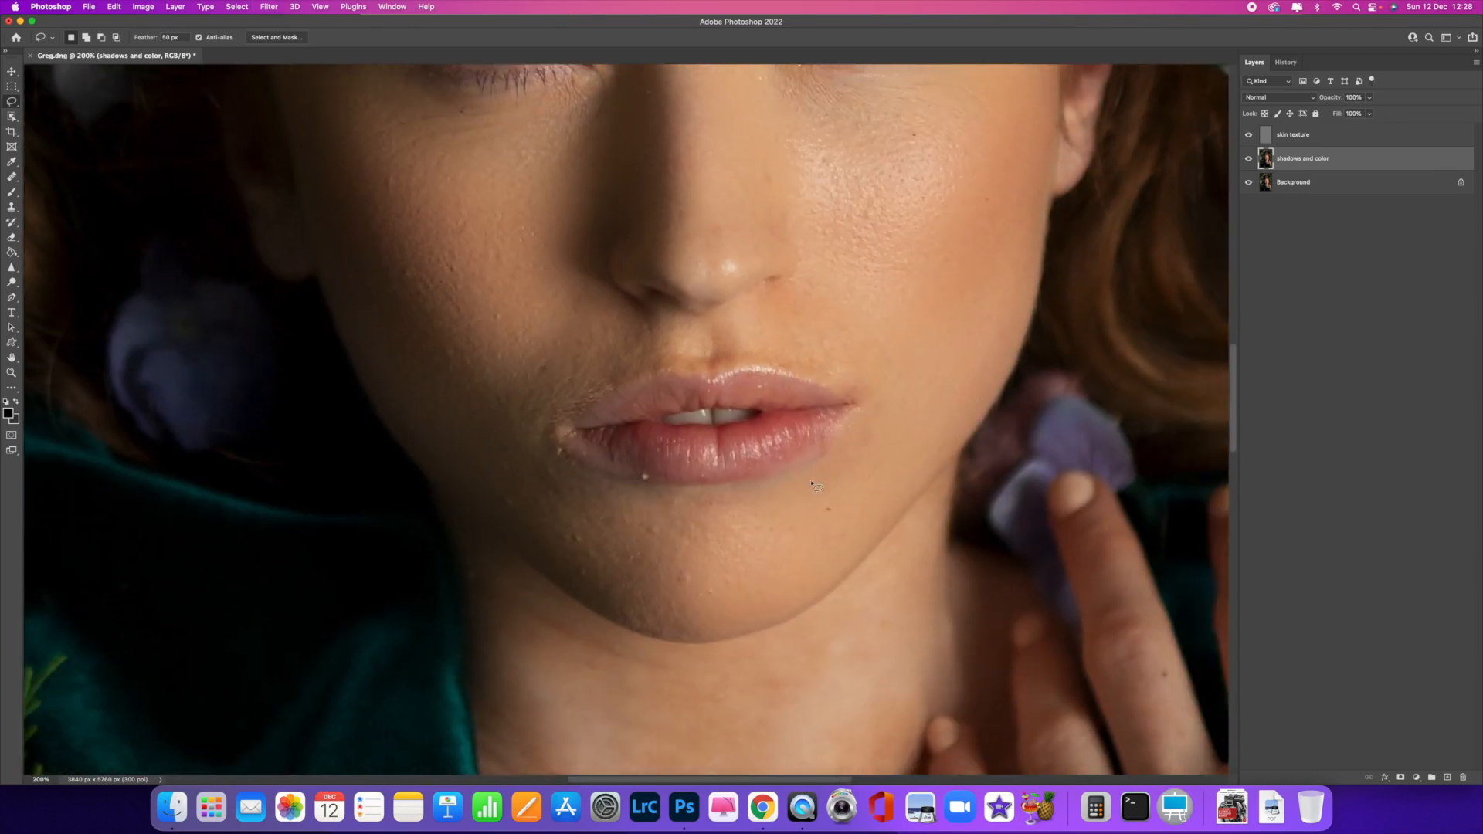
mouse_move(810, 473)
left_mouse_down()
mouse_move(707, 505)
mouse_move(556, 471)
mouse_move(594, 552)
mouse_move(726, 593)
mouse_move(803, 504)
left_mouse_up()
mouse_move(873, 330)
left_mouse_down()
mouse_move(770, 314)
mouse_move(808, 384)
mouse_move(843, 407)
mouse_move(871, 414)
mouse_move(887, 356)
left_mouse_up()
Step: Save a new history snapshot of the smoothed portrait, viewed at 100%
key("super+1")
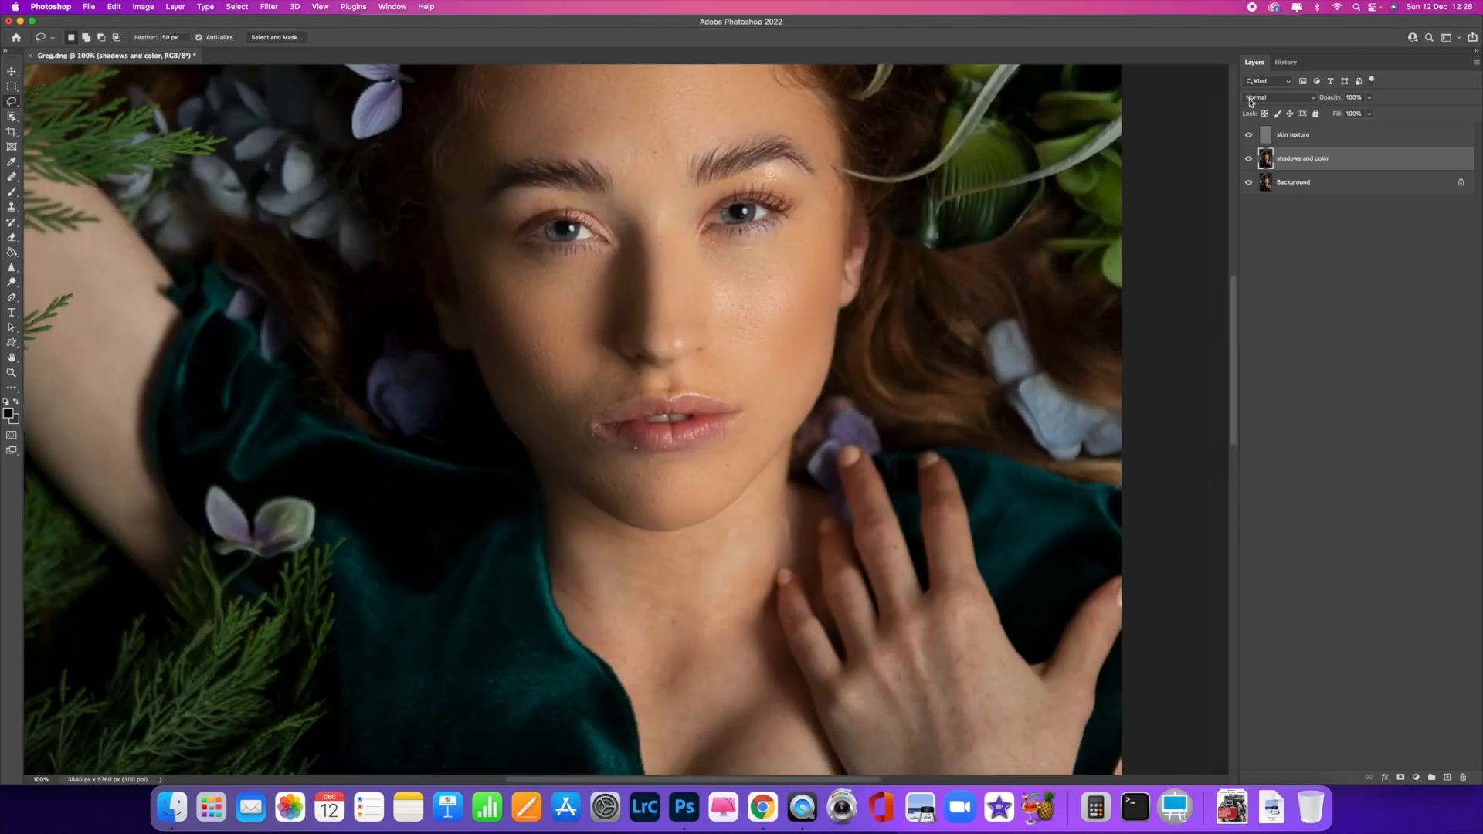
left_click(1286, 61)
left_click(1448, 782)
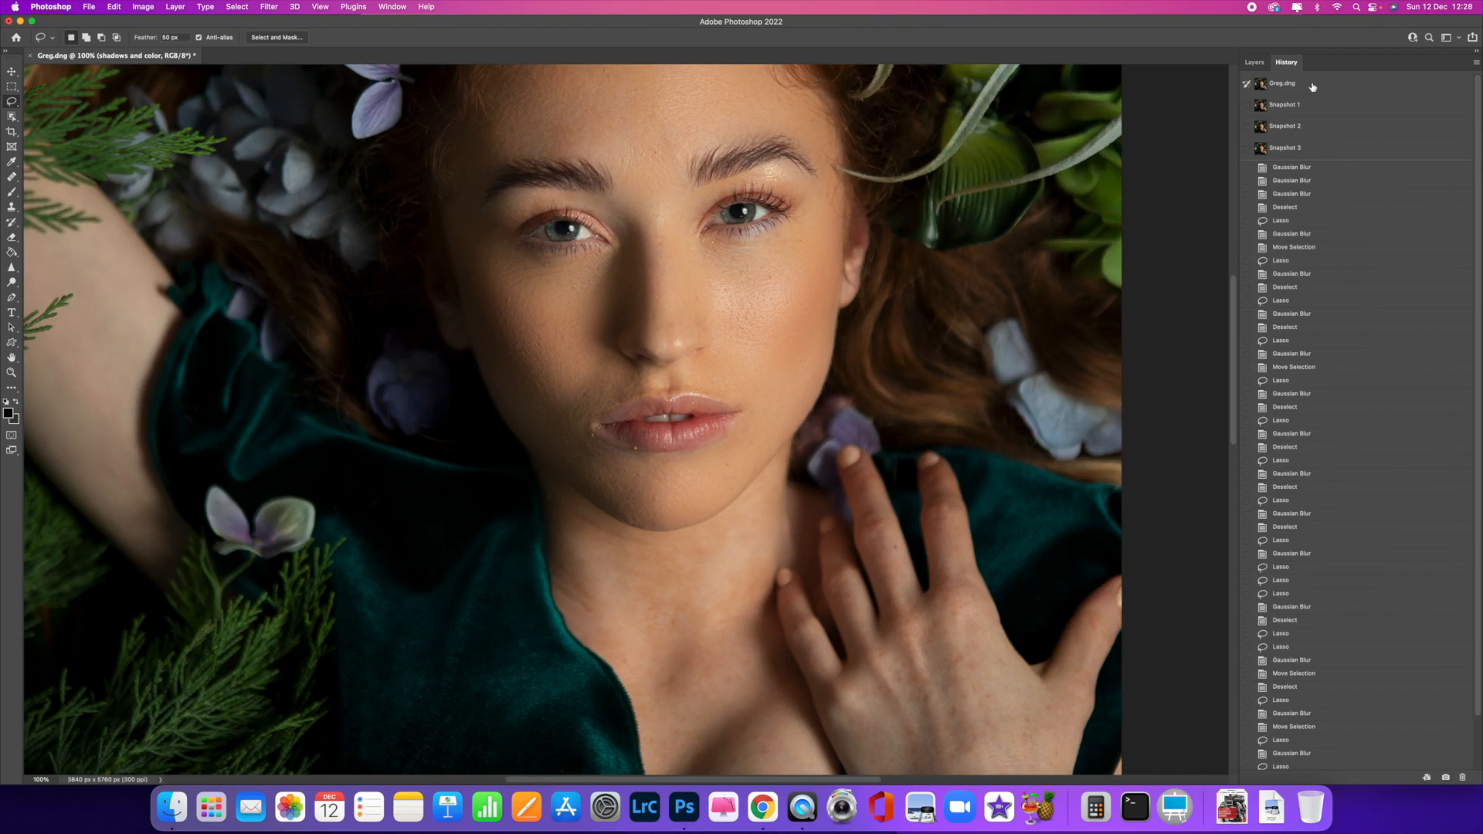
Step: Compare the original opened image with the latest history snapshot, and return to the layers with the face at 200% zoom
left_click(1313, 87)
left_click(1310, 151)
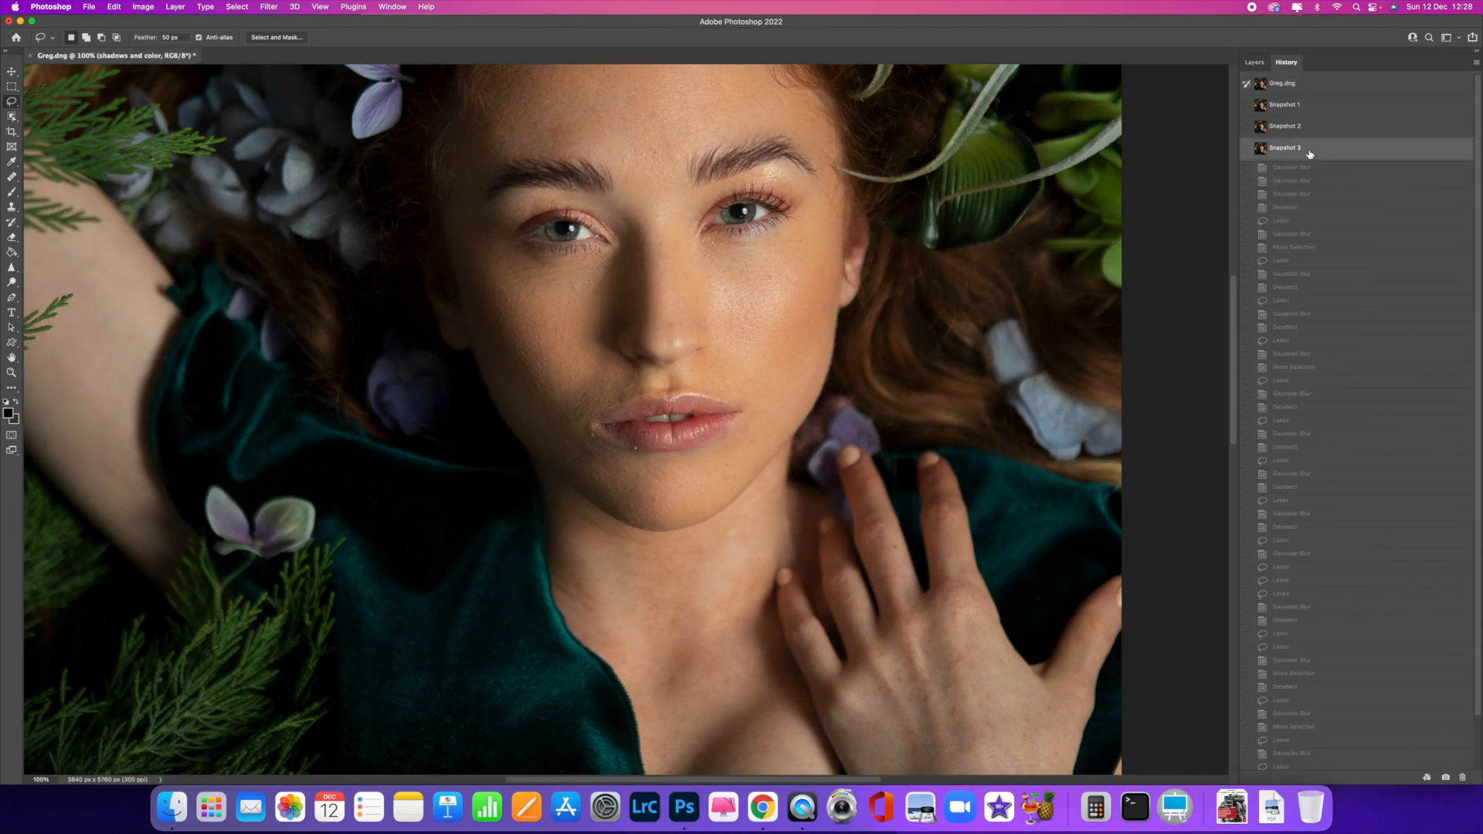
left_click_drag(595, 147, 579, 264)
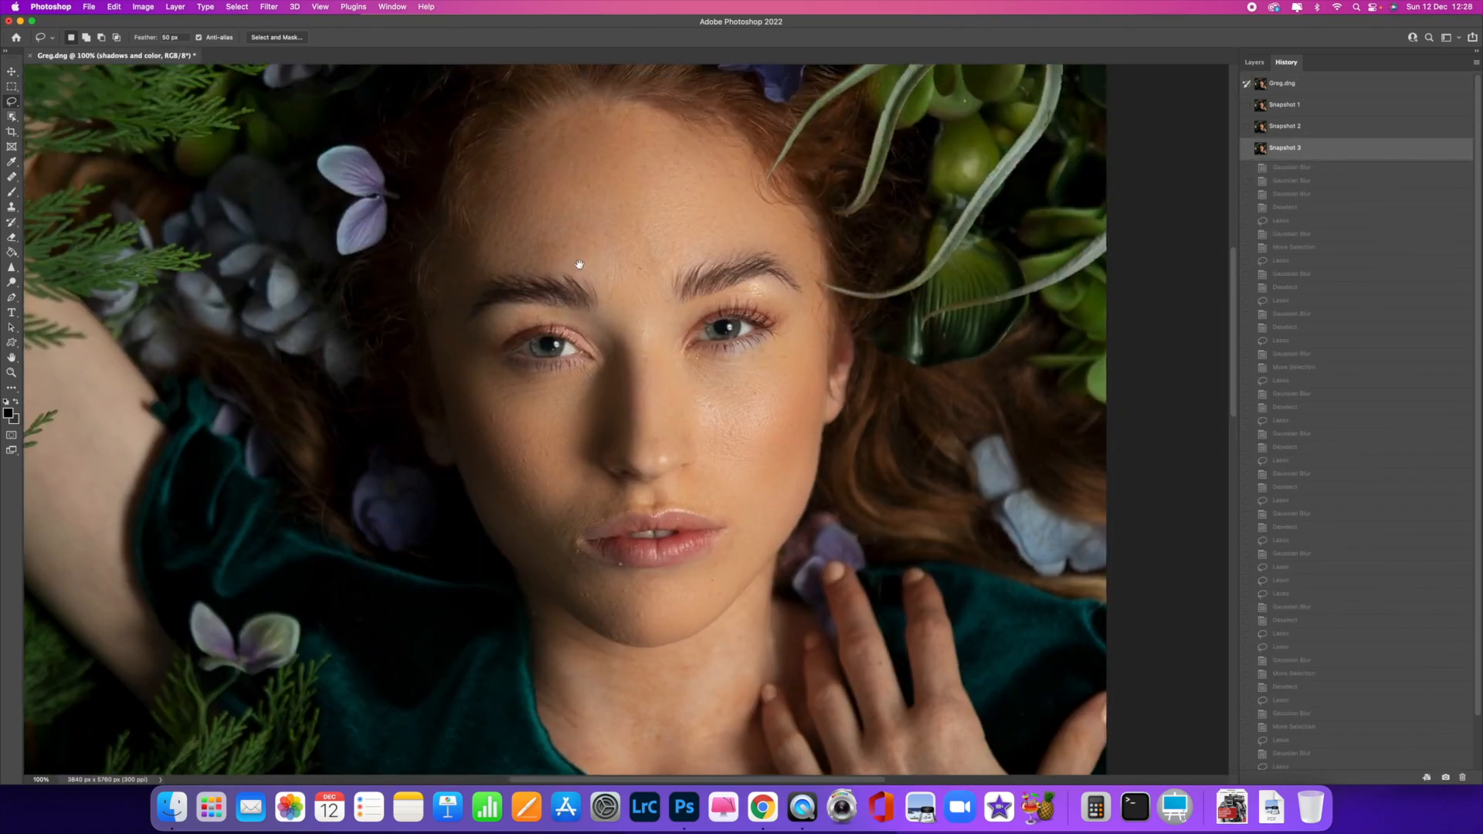
left_click(1284, 85)
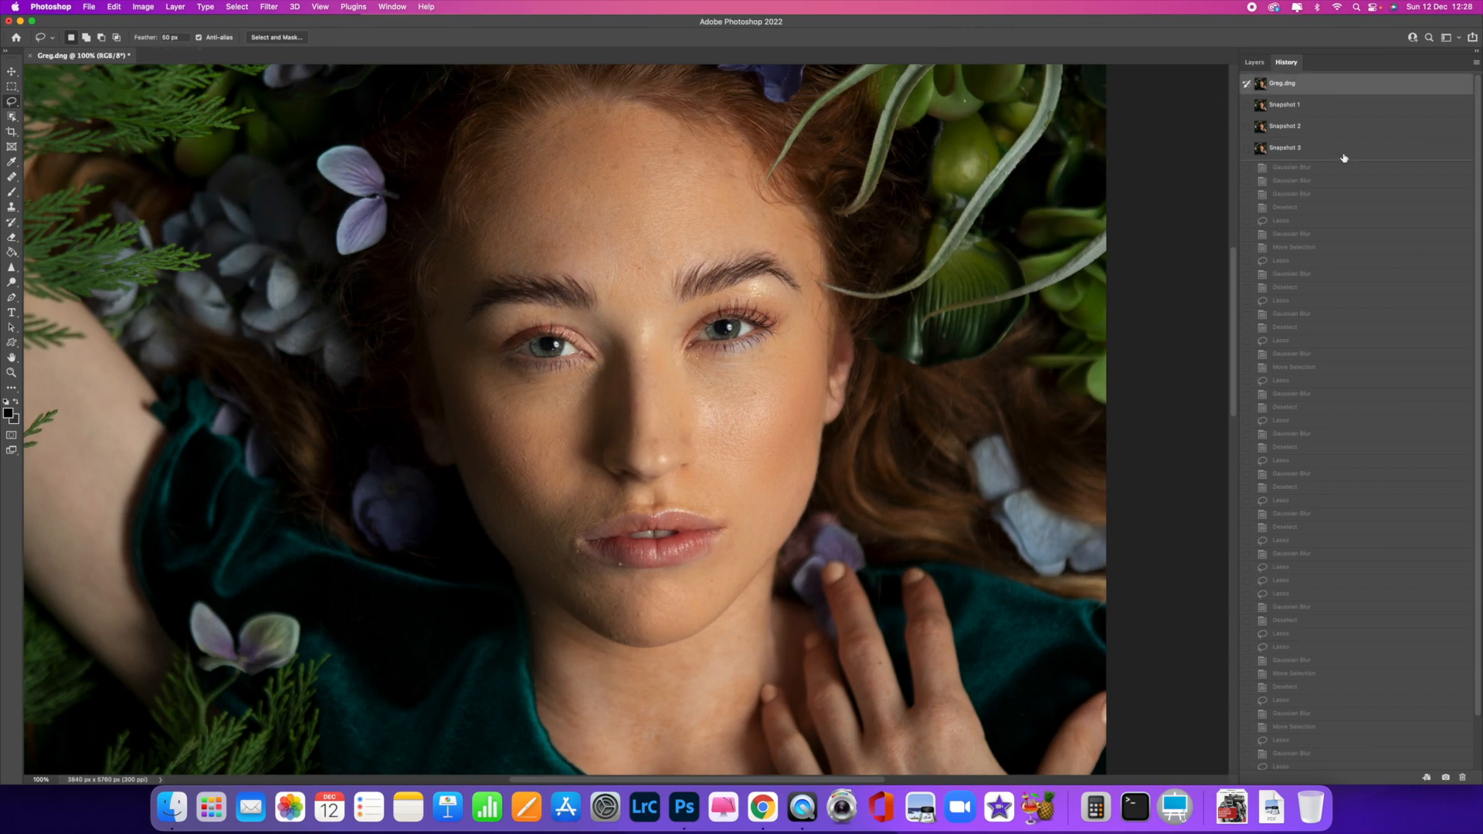
left_click(1344, 150)
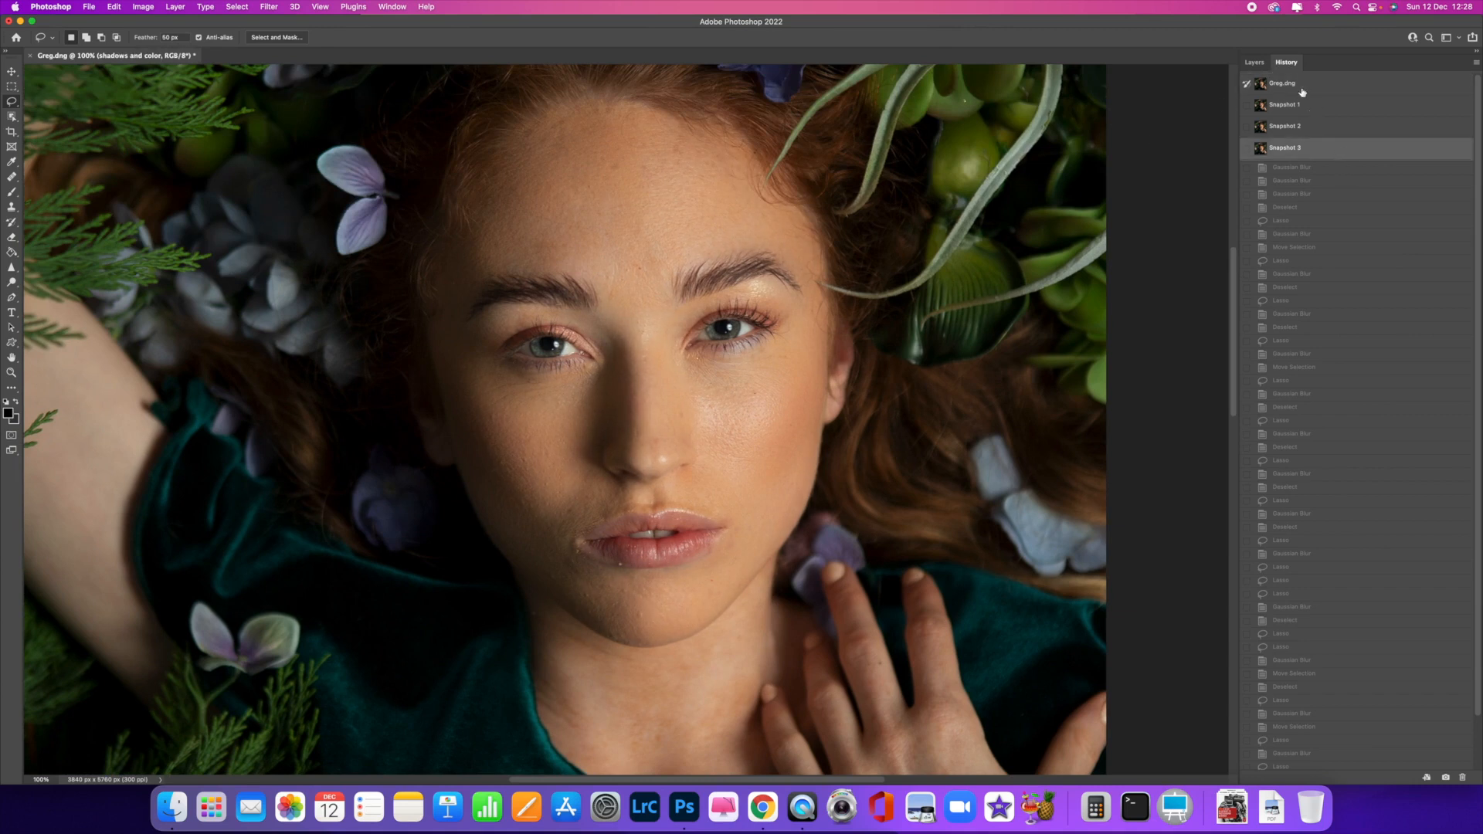
left_click(1254, 62)
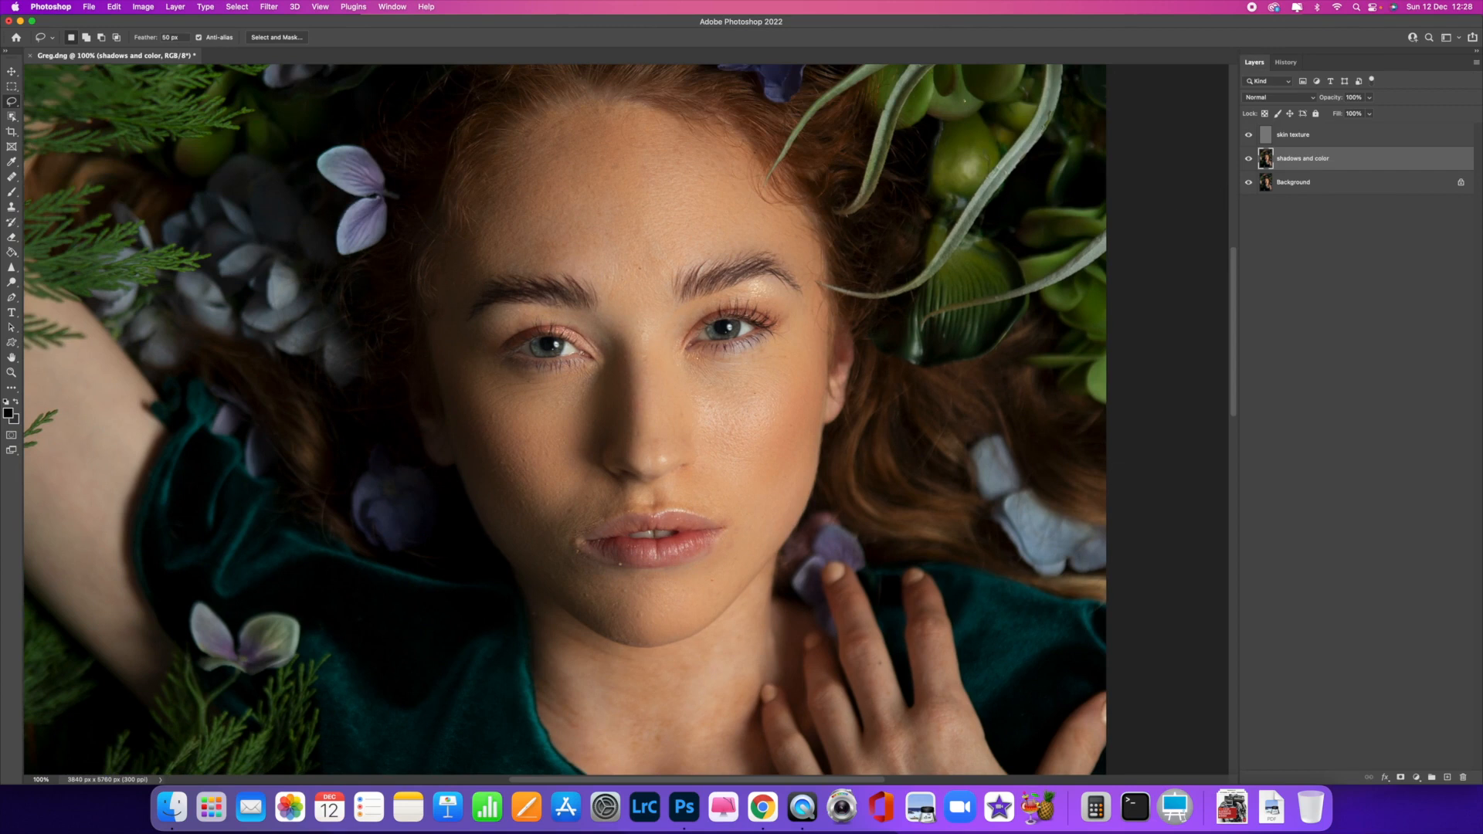
key("super+equal")
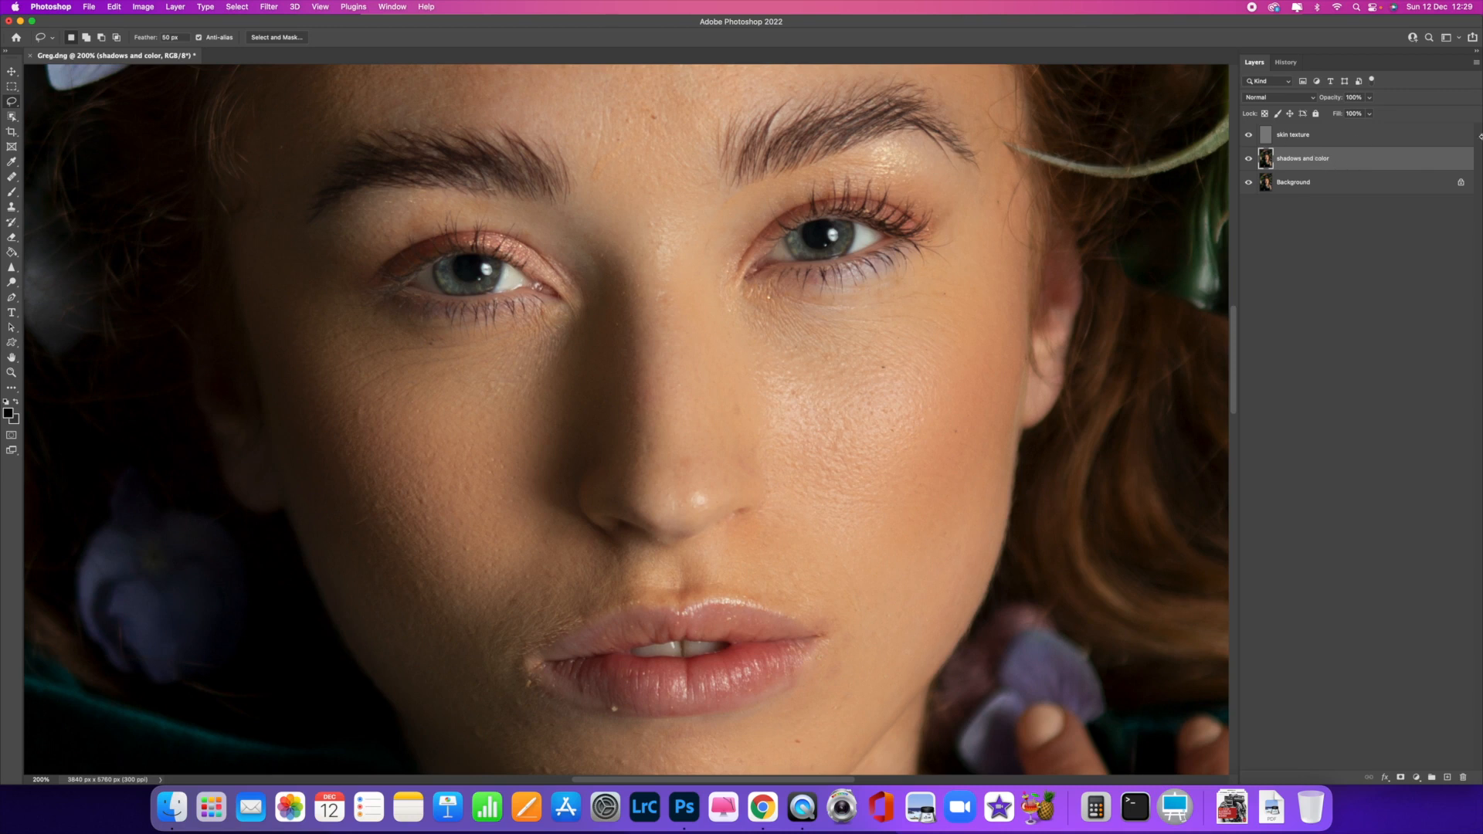
Step: Make the skin texture layer active and choose the Healing Brush for retouching it
left_click(1316, 143)
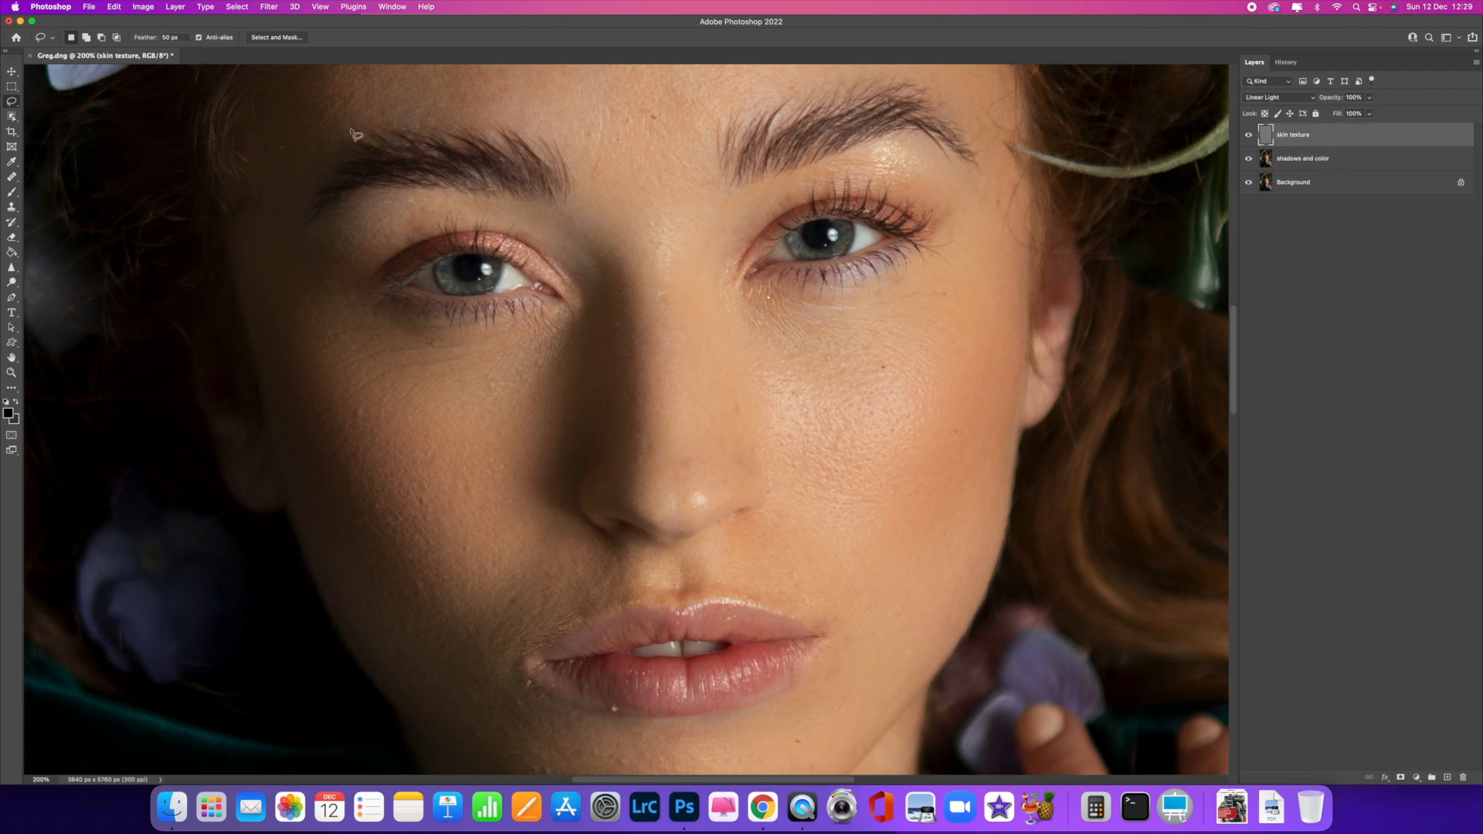
left_click(11, 180)
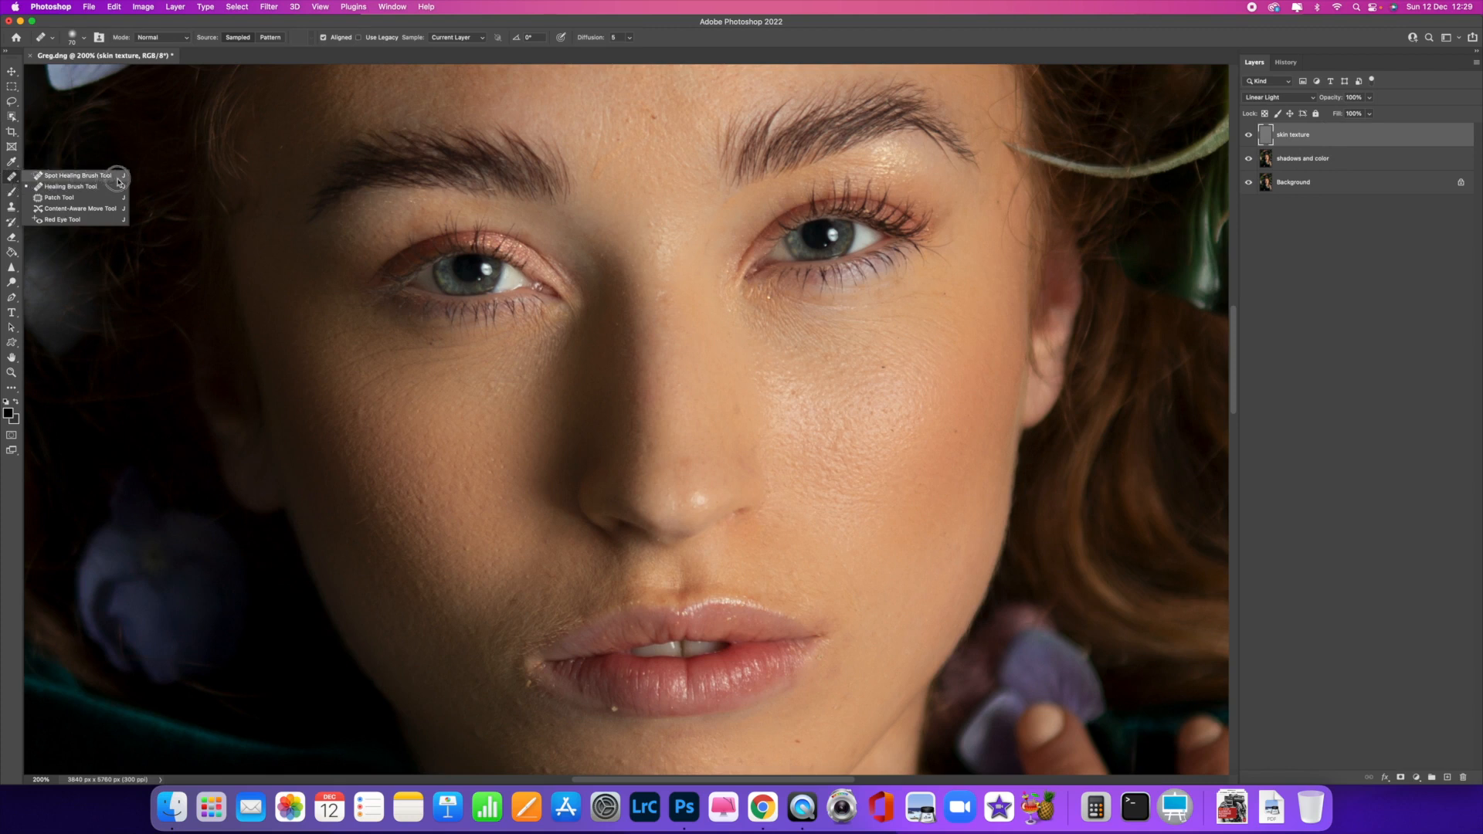
left_click(77, 175)
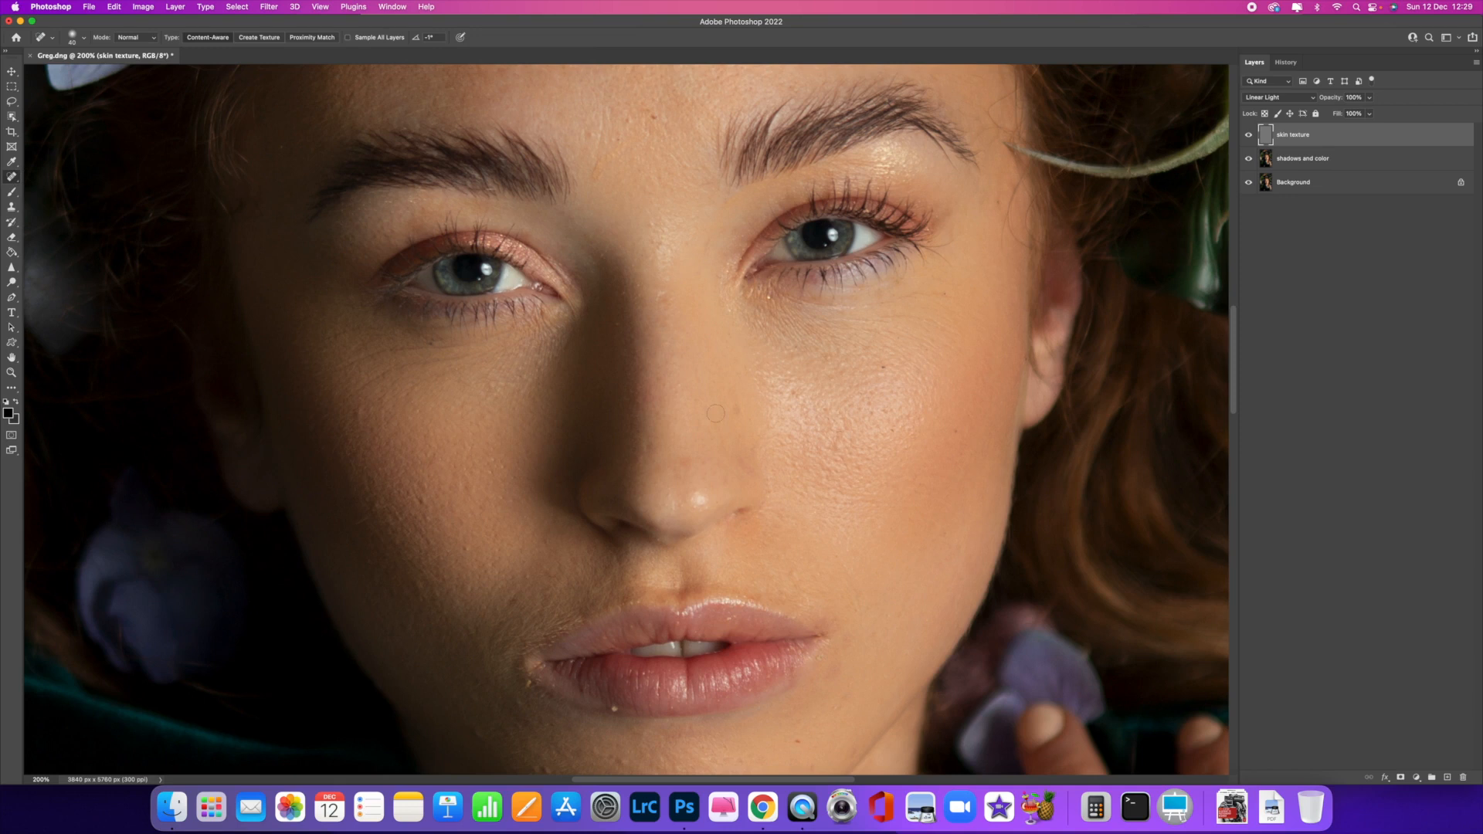
left_click(11, 177)
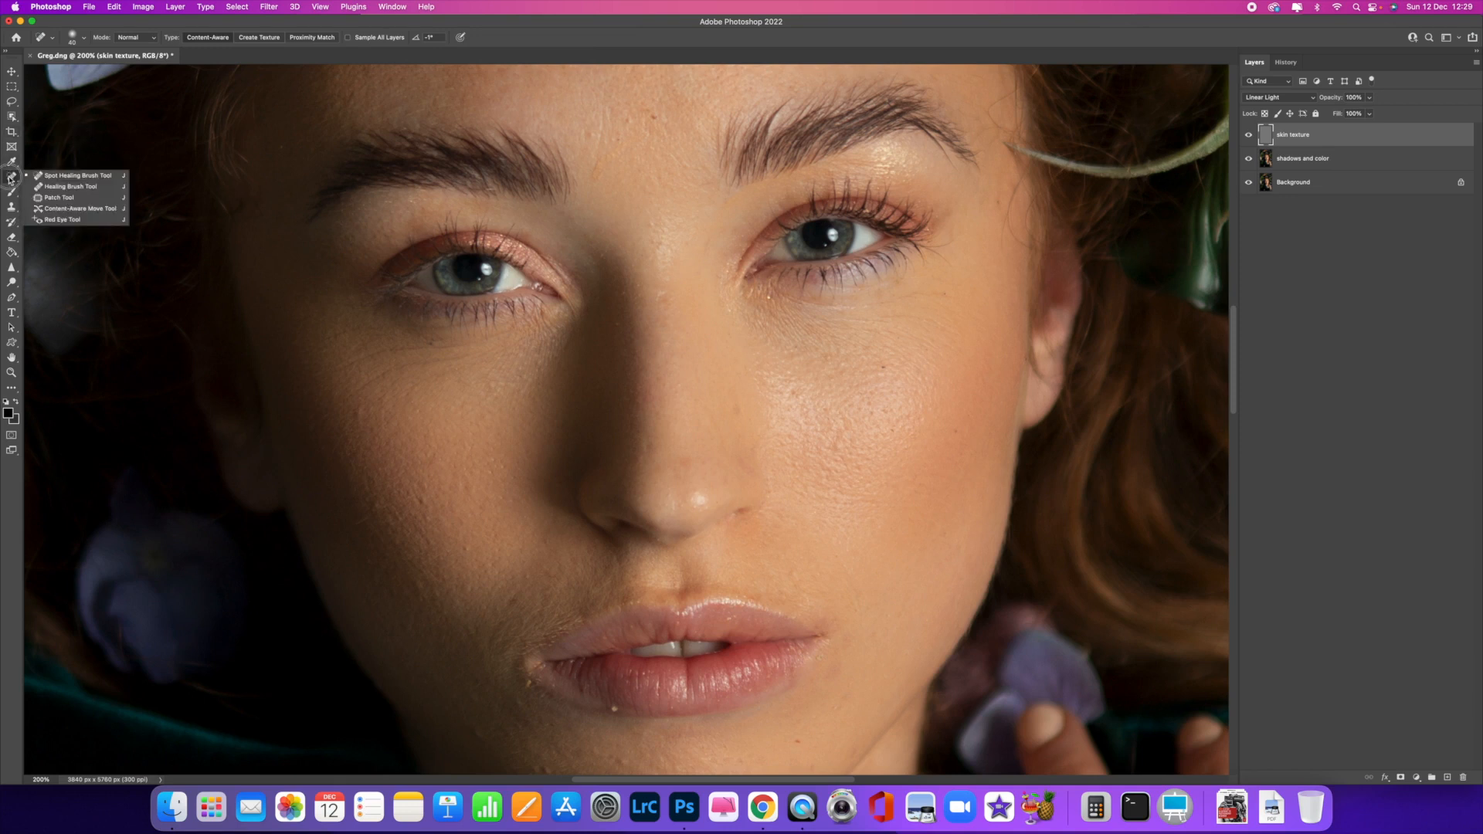
left_click(73, 187)
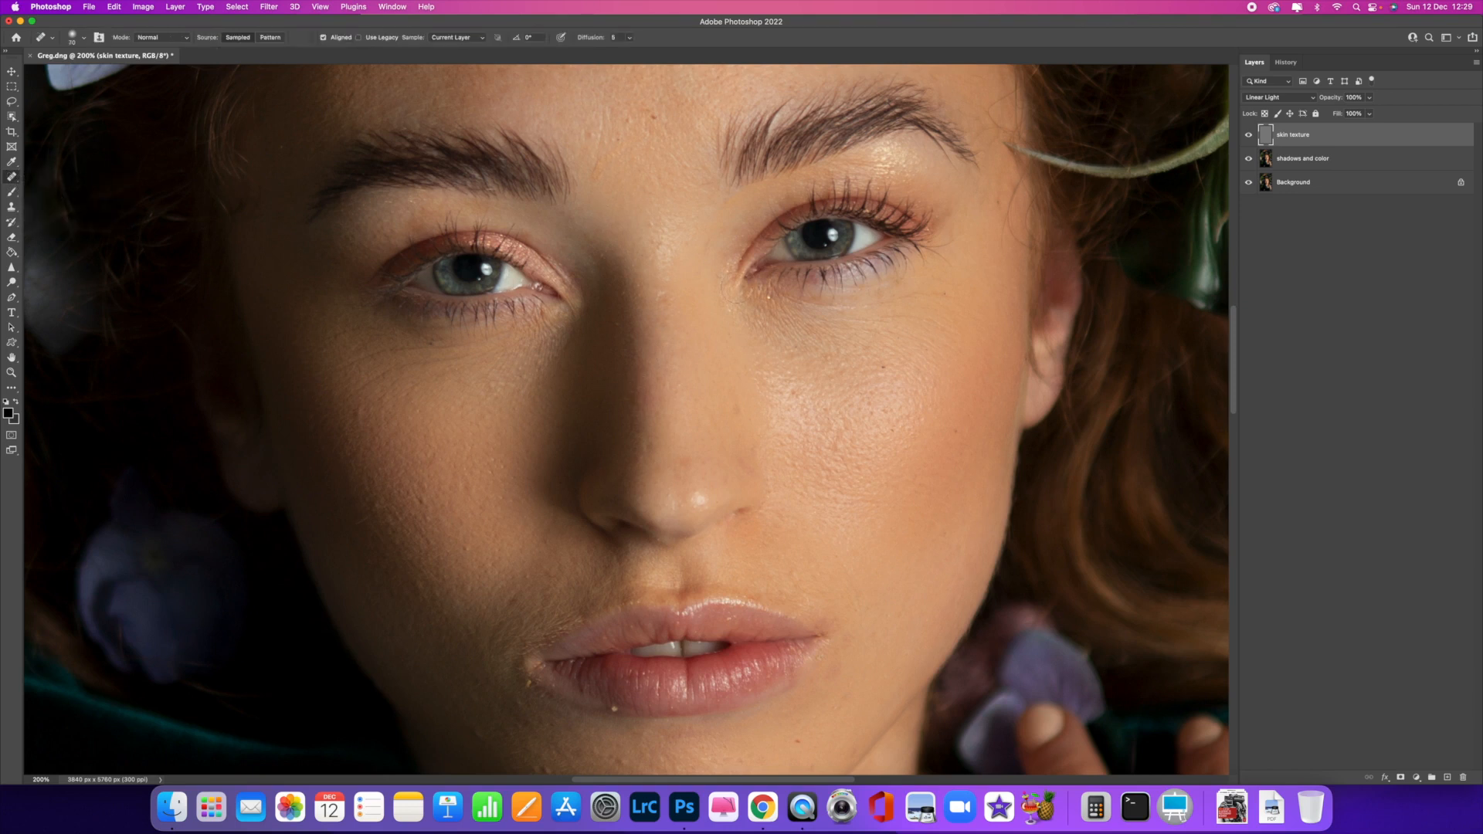
Step: Heal the small dark blemish between the eyebrows with clean texture sampled from the nearby skin
scroll(734, 311, "up", 5)
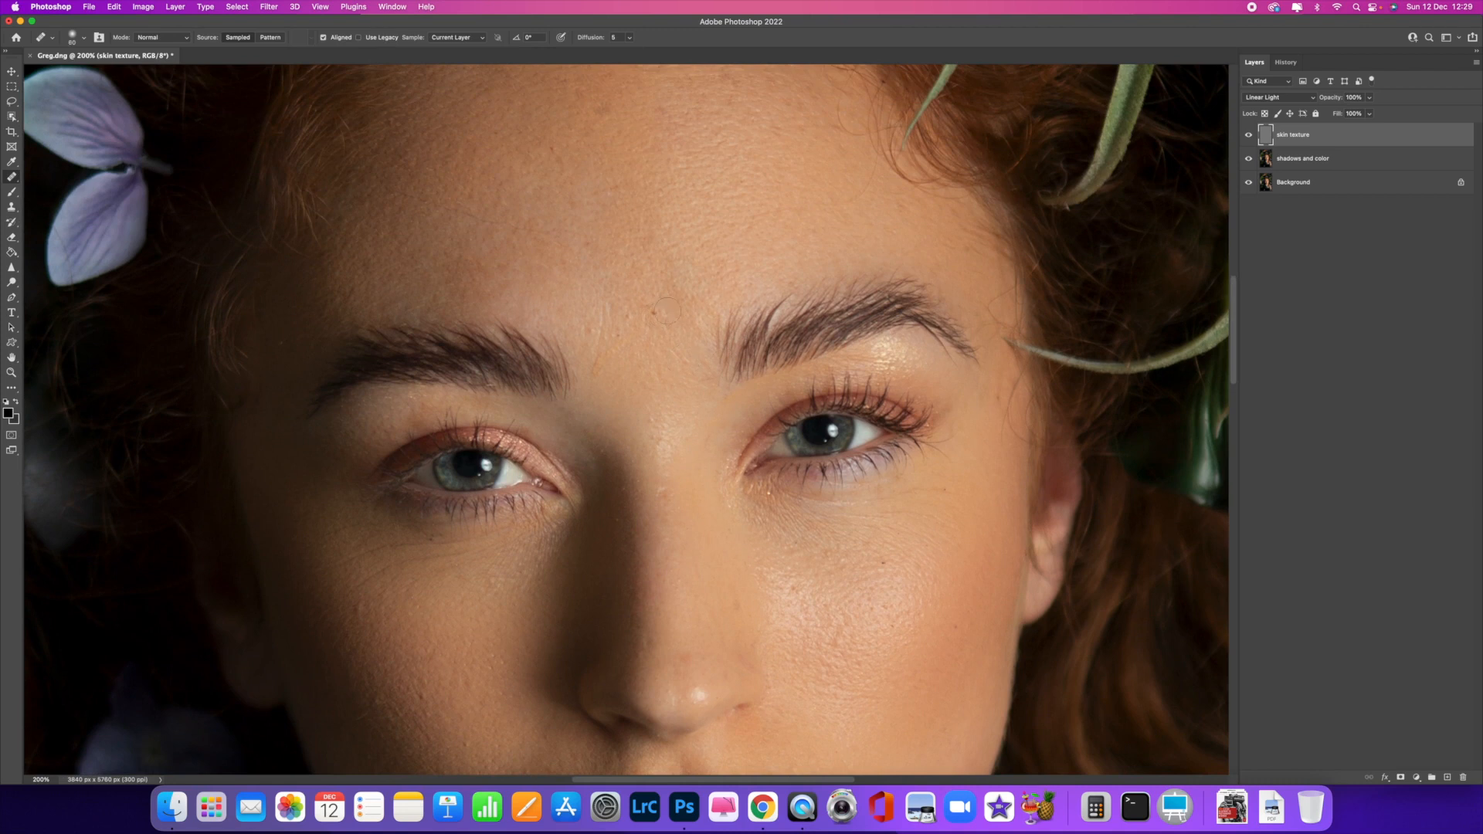
scroll(669, 298, "down", 2)
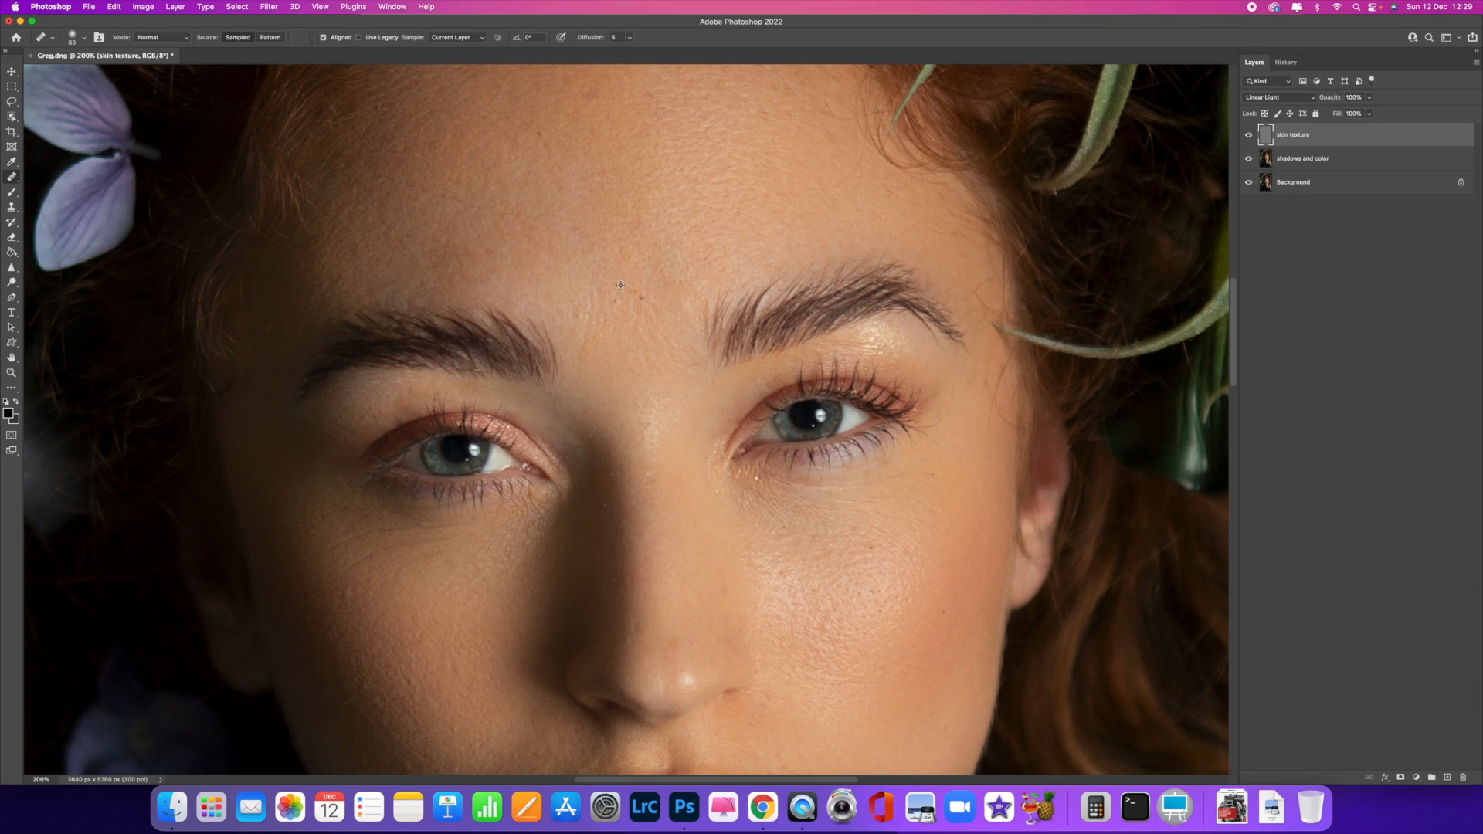
key("super+equal")
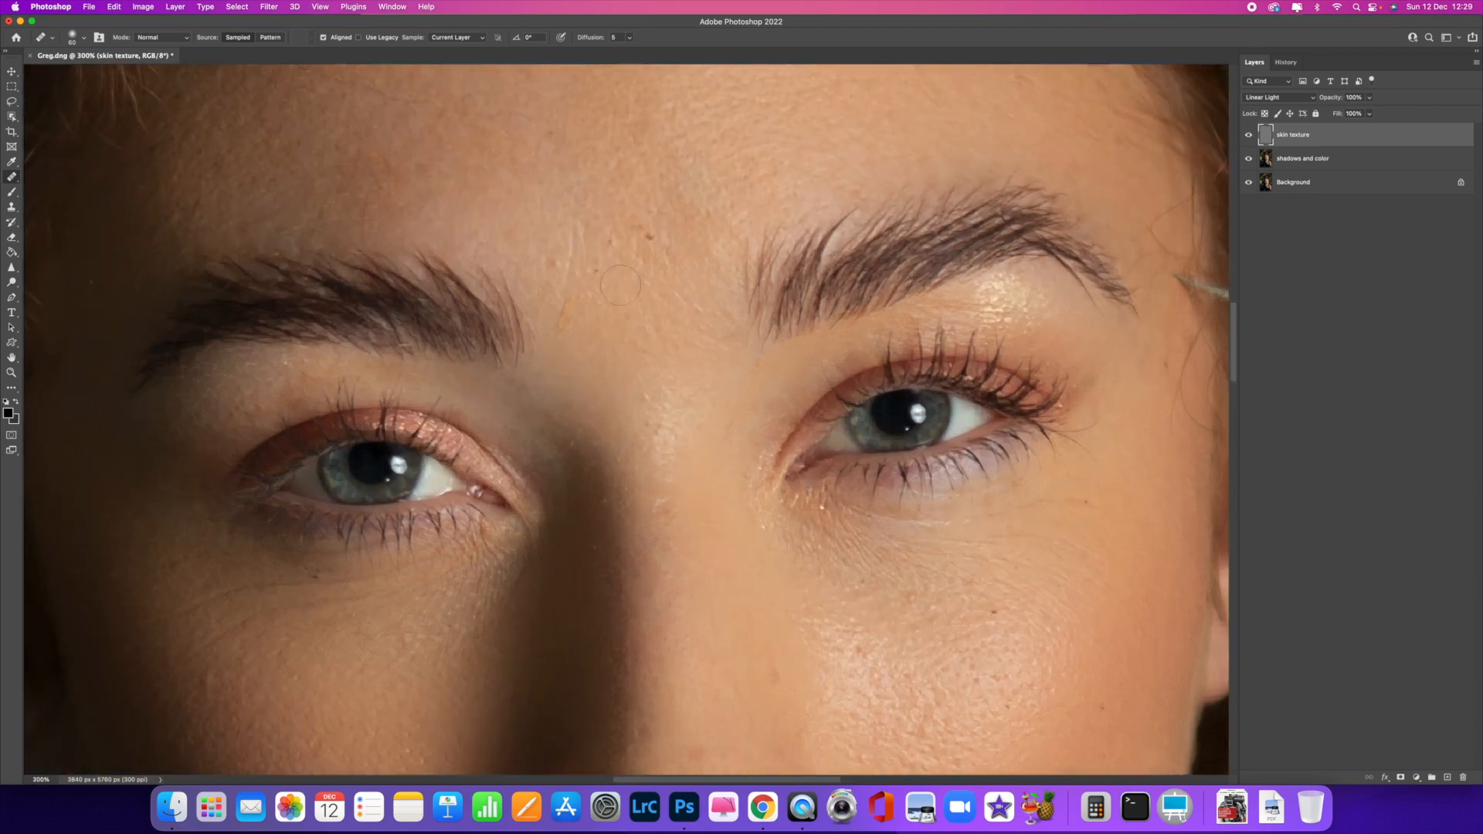
left_click(656, 236)
left_click(704, 274)
left_click(622, 244)
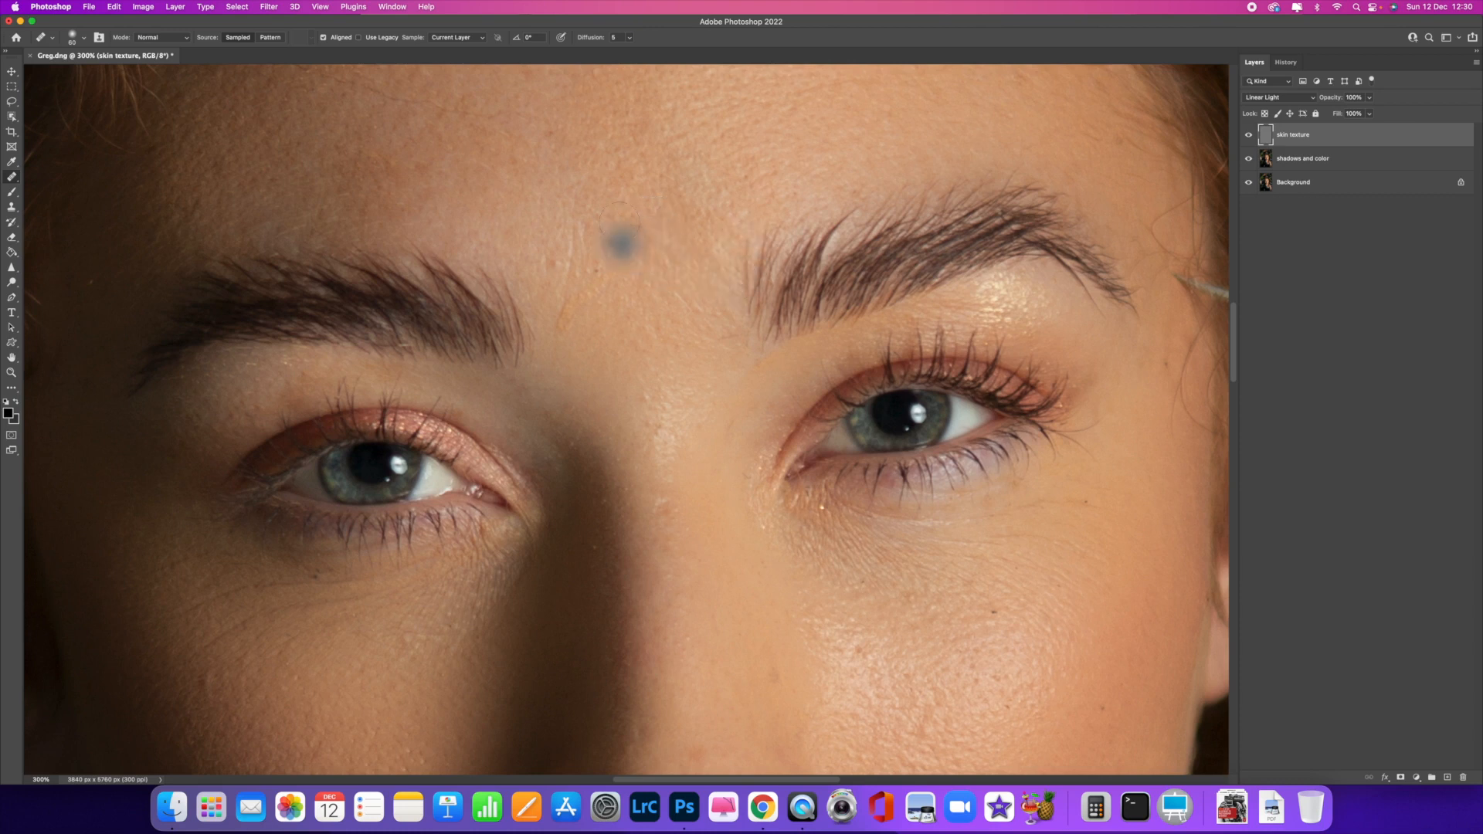
Step: Set the Healing Brush hardness to 0% and its sample source to Current Layer
left_click(84, 38)
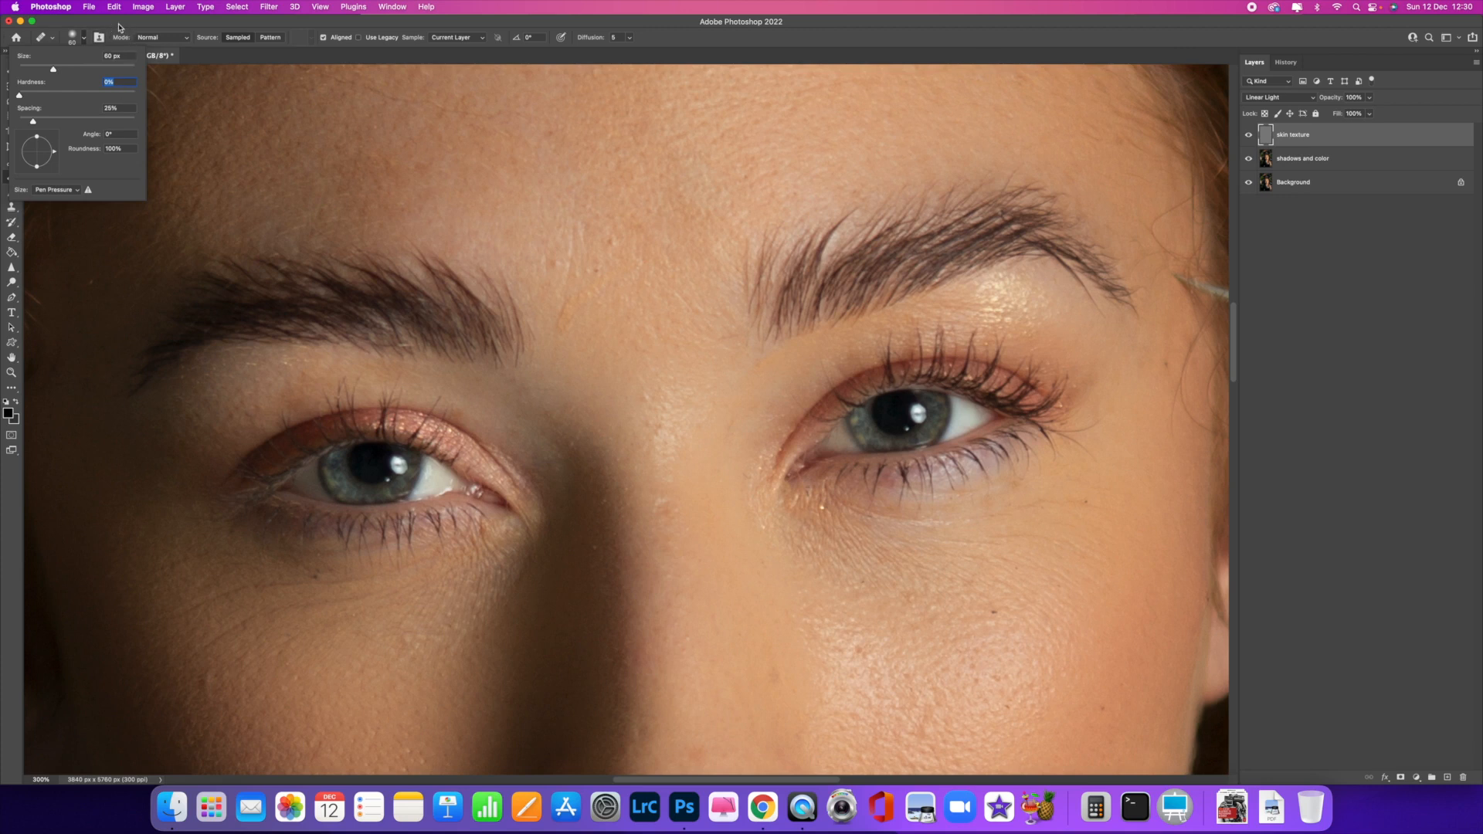
key("Return")
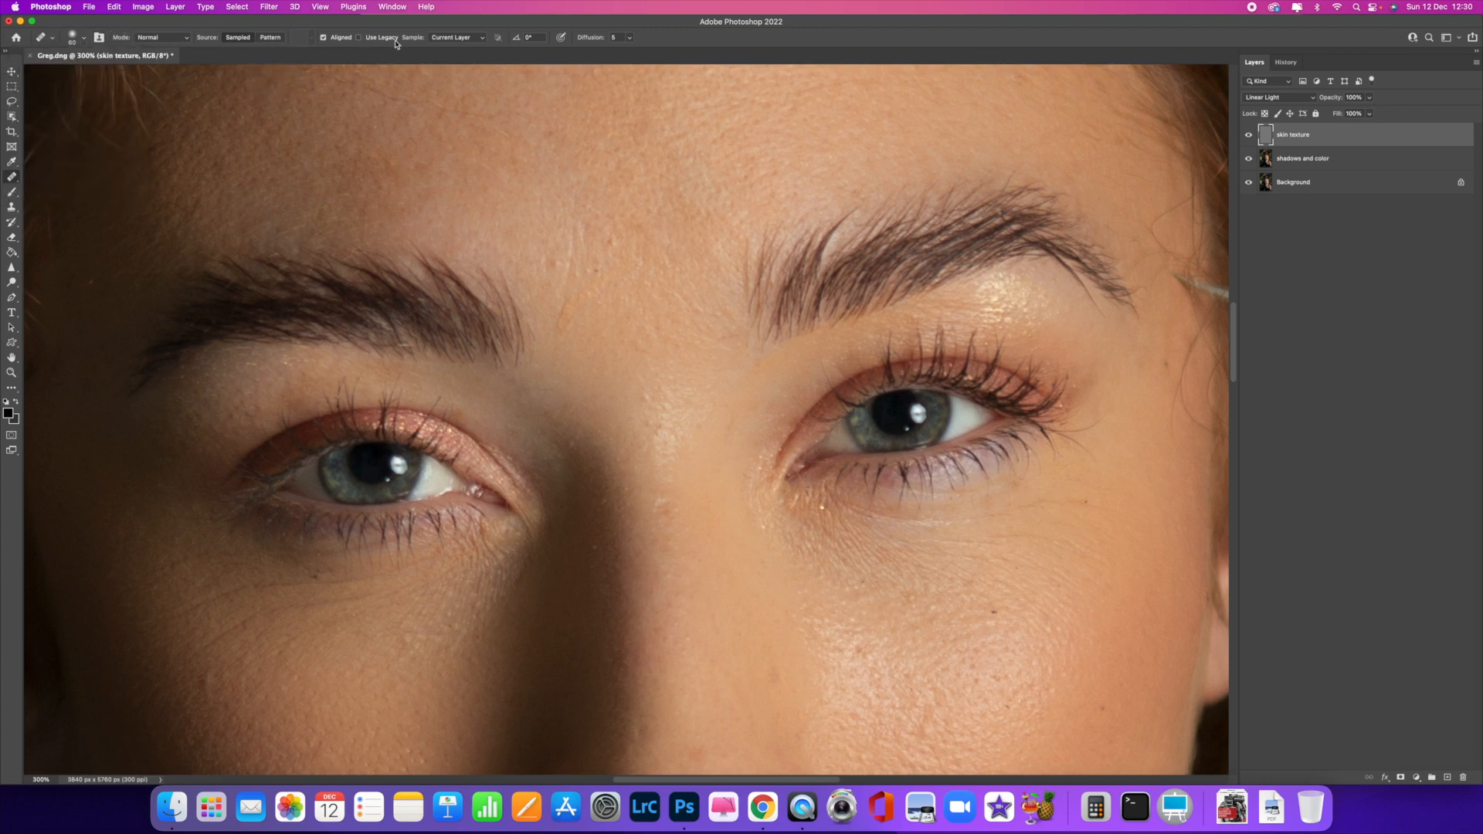
left_click(467, 37)
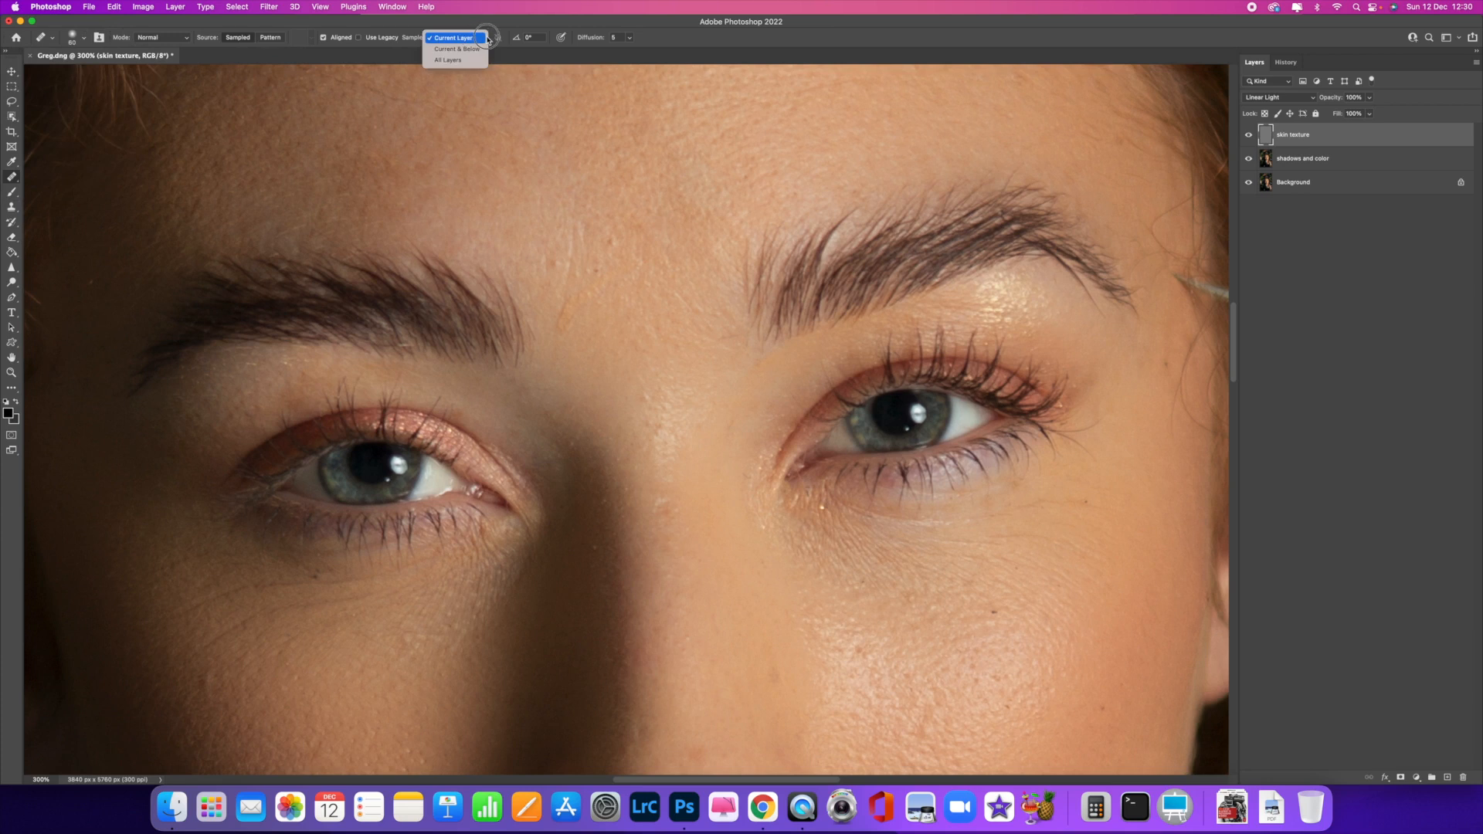
left_click(487, 38)
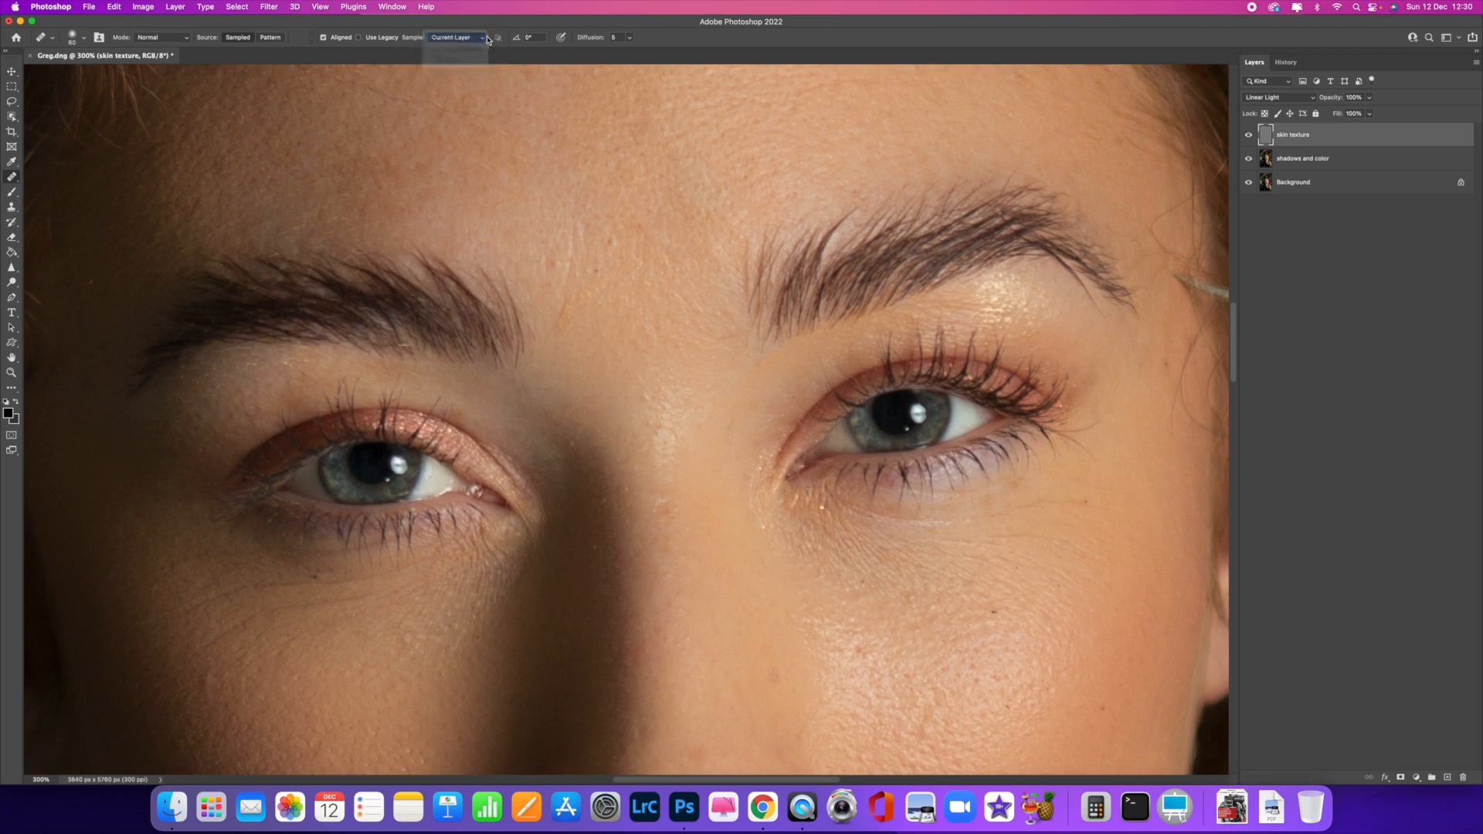
left_click(456, 38)
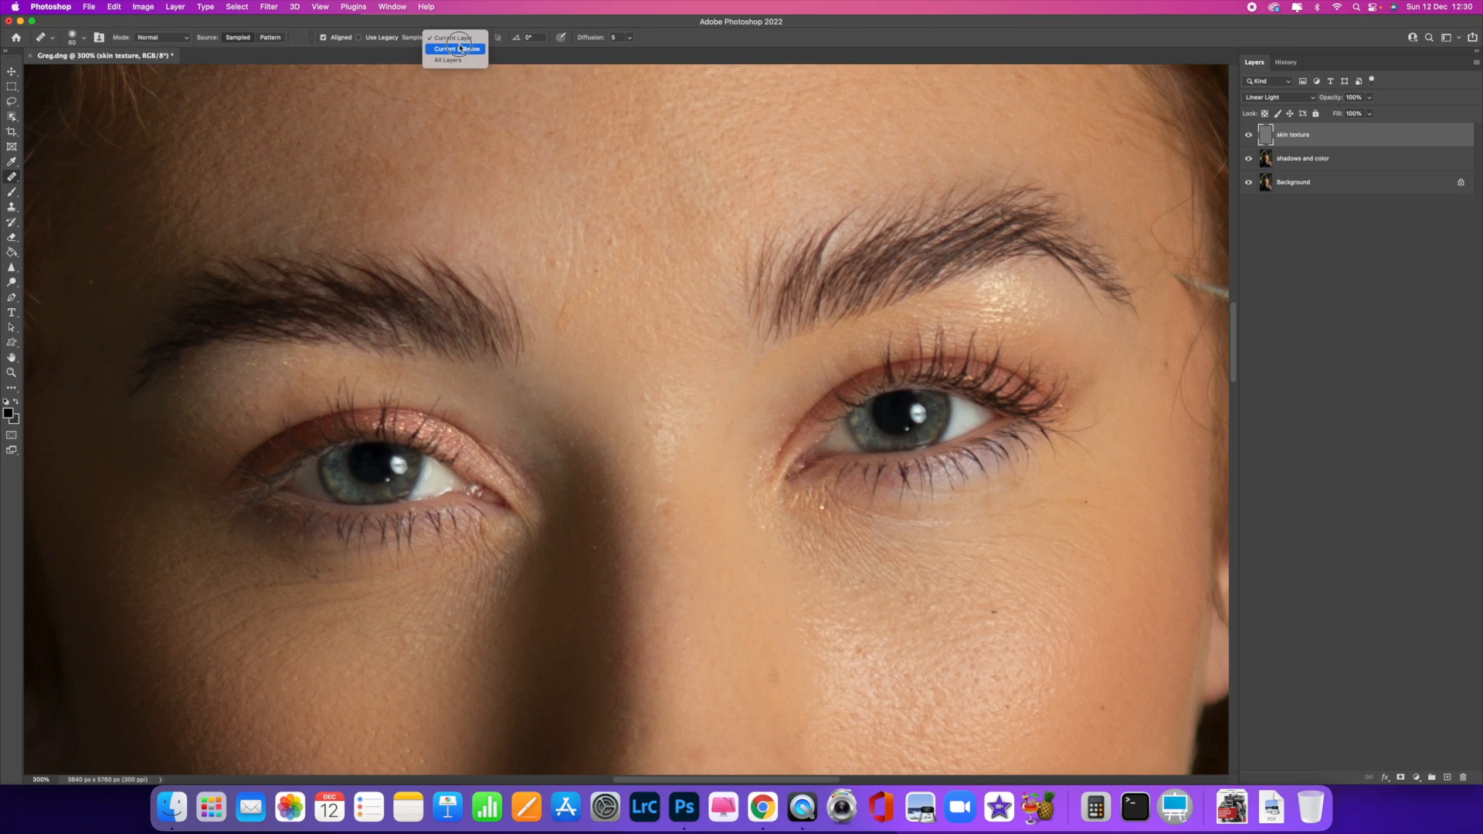
left_click(452, 38)
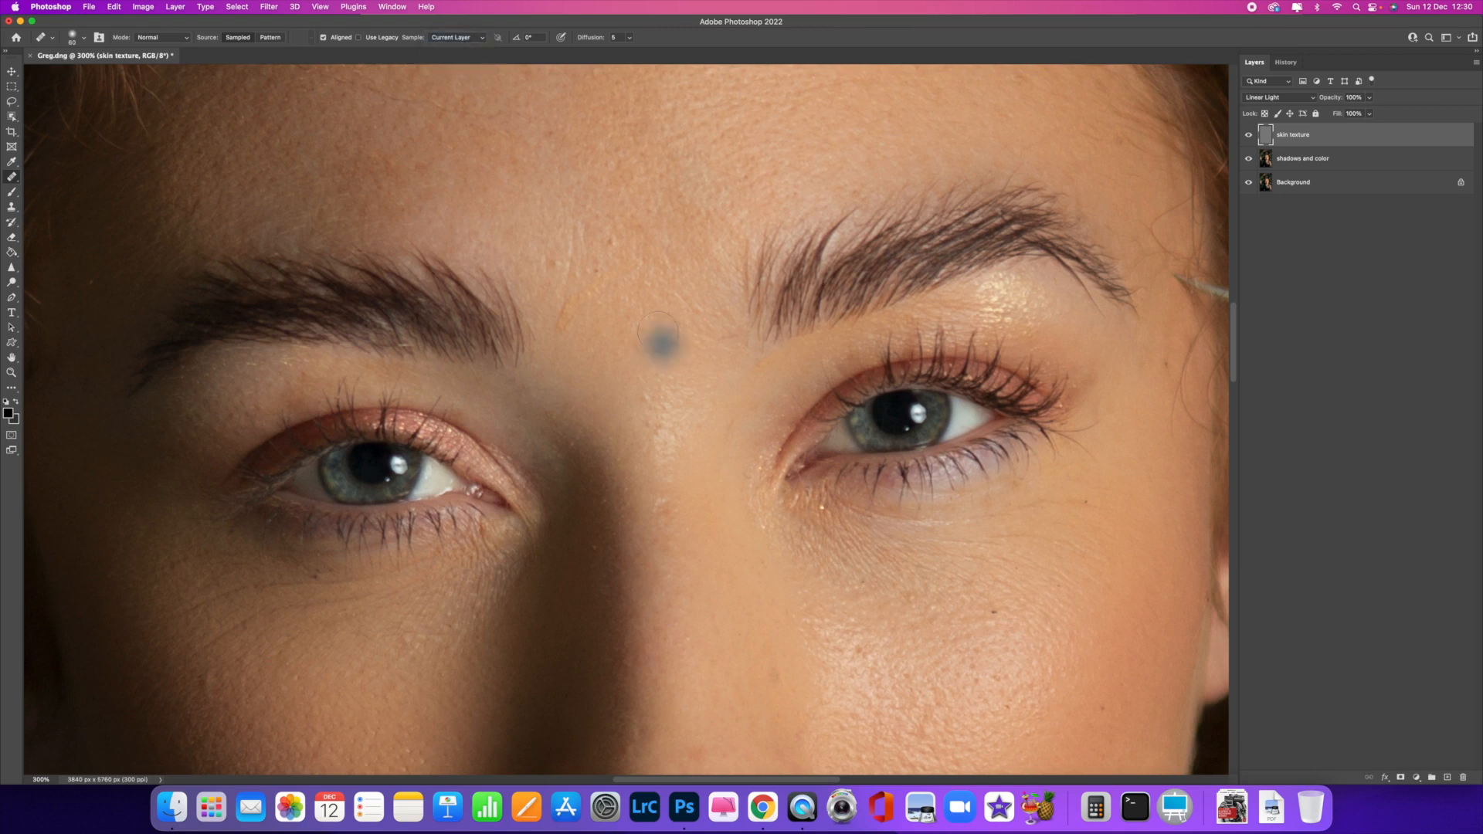
Step: Heal the remaining small marks between the eyebrows and the shiny bumps at the top of the nose bridge
left_click_drag(638, 248, 610, 243)
left_click_drag(591, 270, 598, 270)
left_click_drag(728, 429, 652, 423)
left_click(654, 424)
left_click(662, 431)
left_click(649, 402)
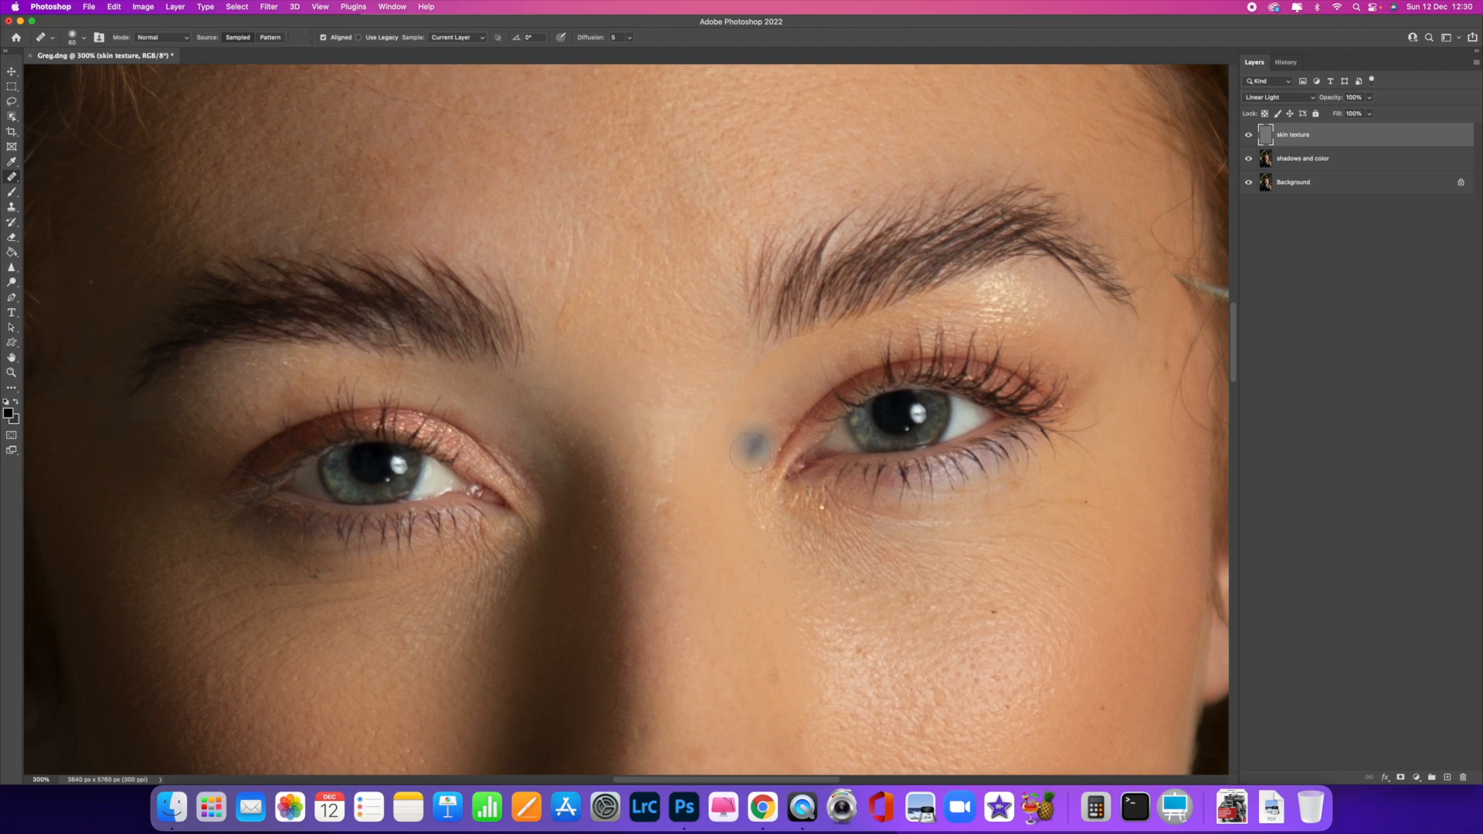
Step: Dab the blemish on the upper nose bridge using the Spot Healing Brush, working at 500% zoom
right_click(11, 182)
left_click(58, 171)
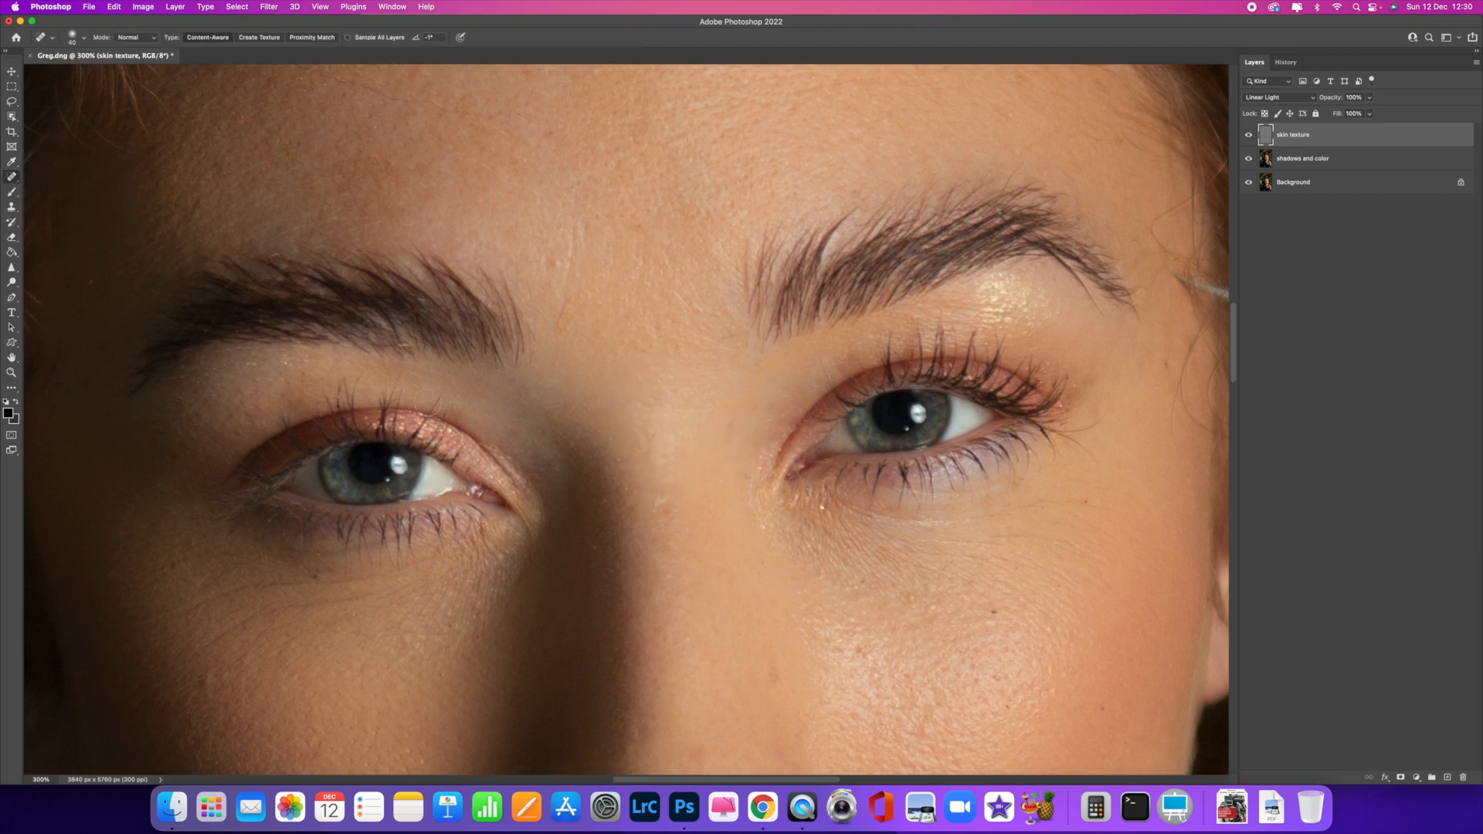
left_click(661, 507)
key("super+plus")
key("super+plus")
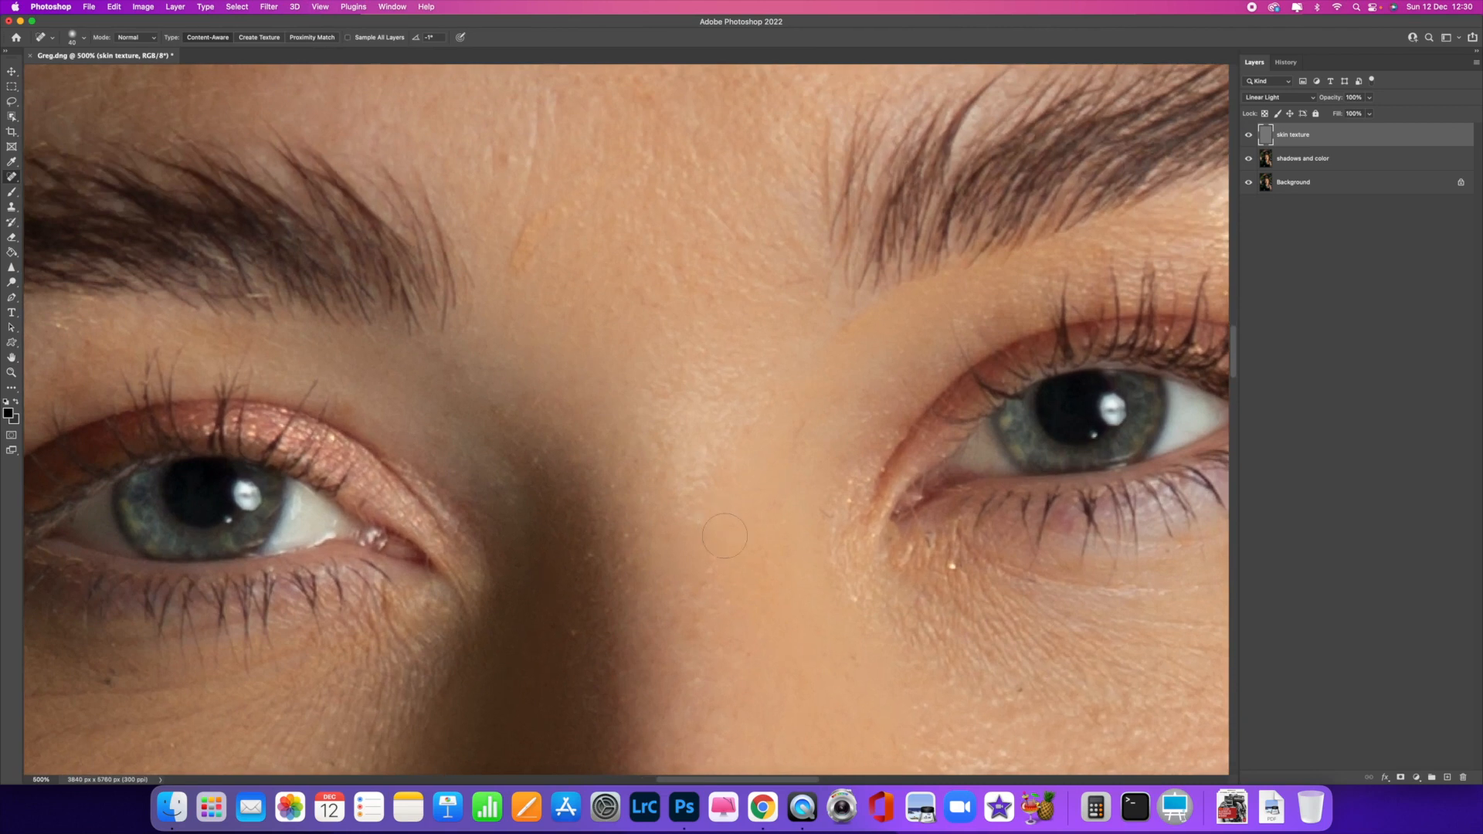
scroll(724, 536, "down", 2)
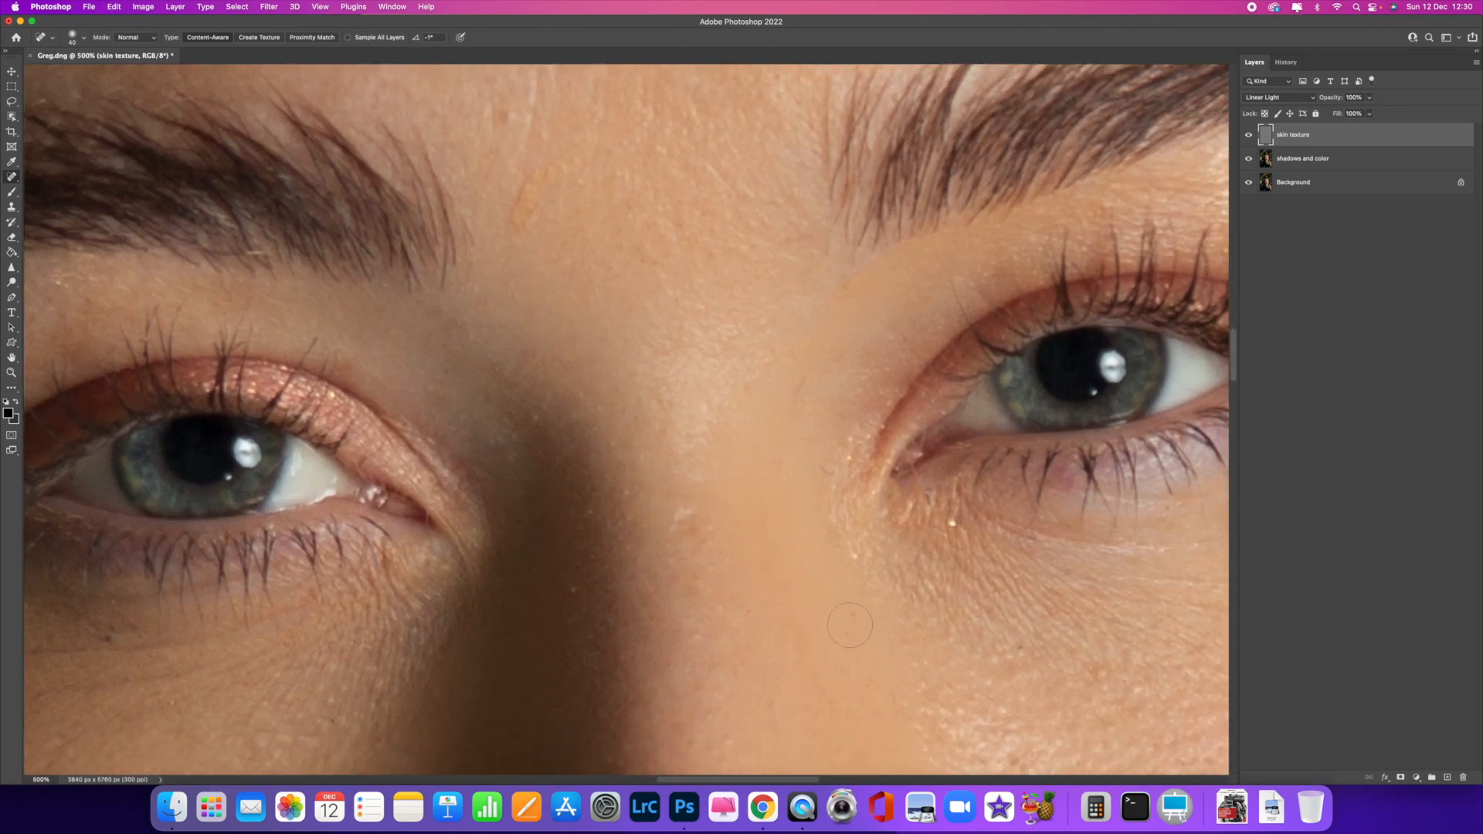
left_click(692, 525)
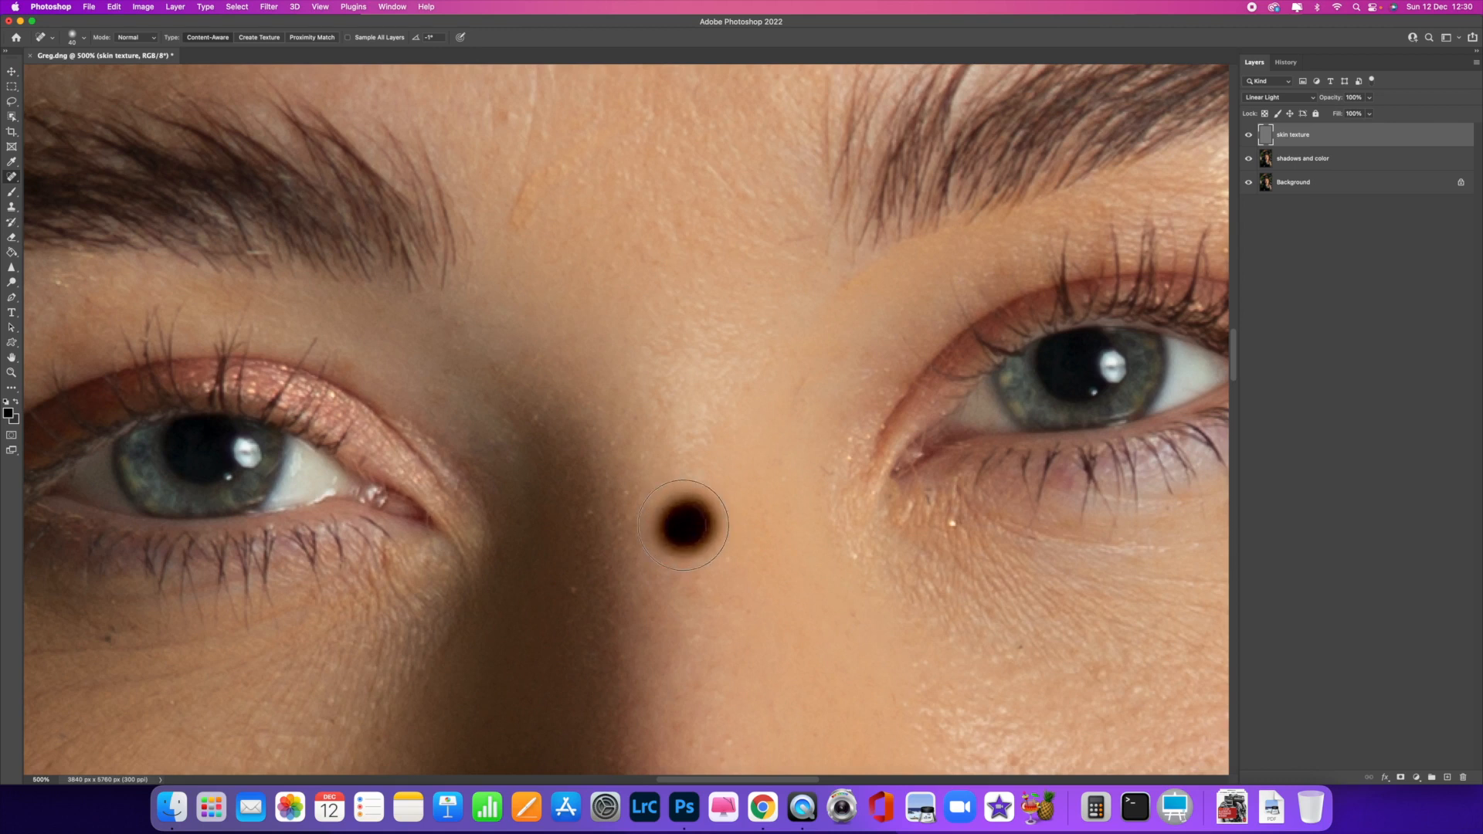
Step: Return to the Healing Brush and retouch the small bumps along the nose bridge with sampled skin texture
right_click(14, 181)
left_click(45, 188)
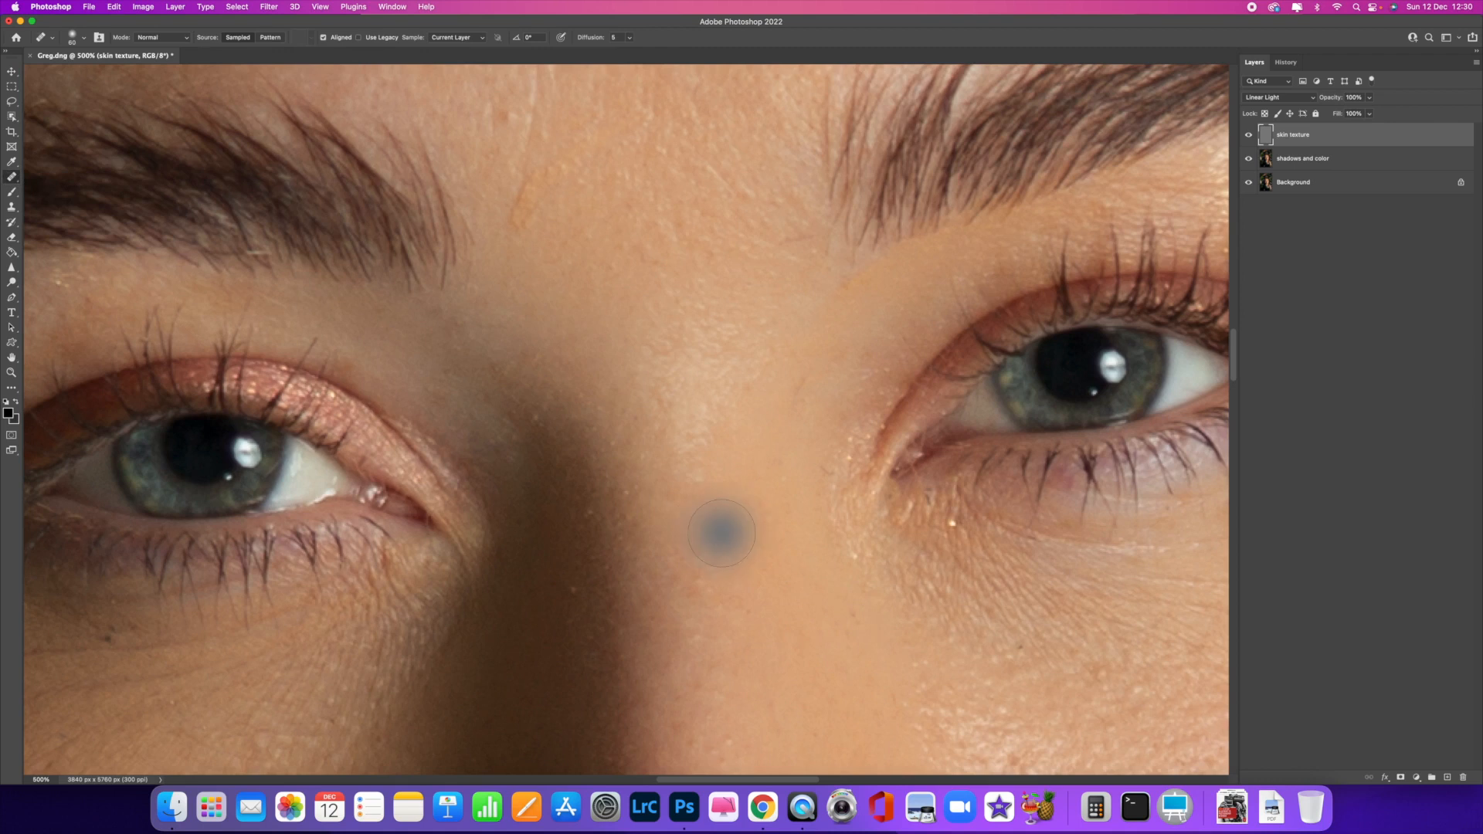
left_click(763, 534)
left_click(690, 525)
left_click(754, 603)
left_click_drag(761, 599, 550, 226)
left_click(645, 435)
left_click(673, 449)
left_click(709, 479)
Step: Heal the dark spots under the eye and across the lit cheek with sampled skin texture
left_click(917, 550)
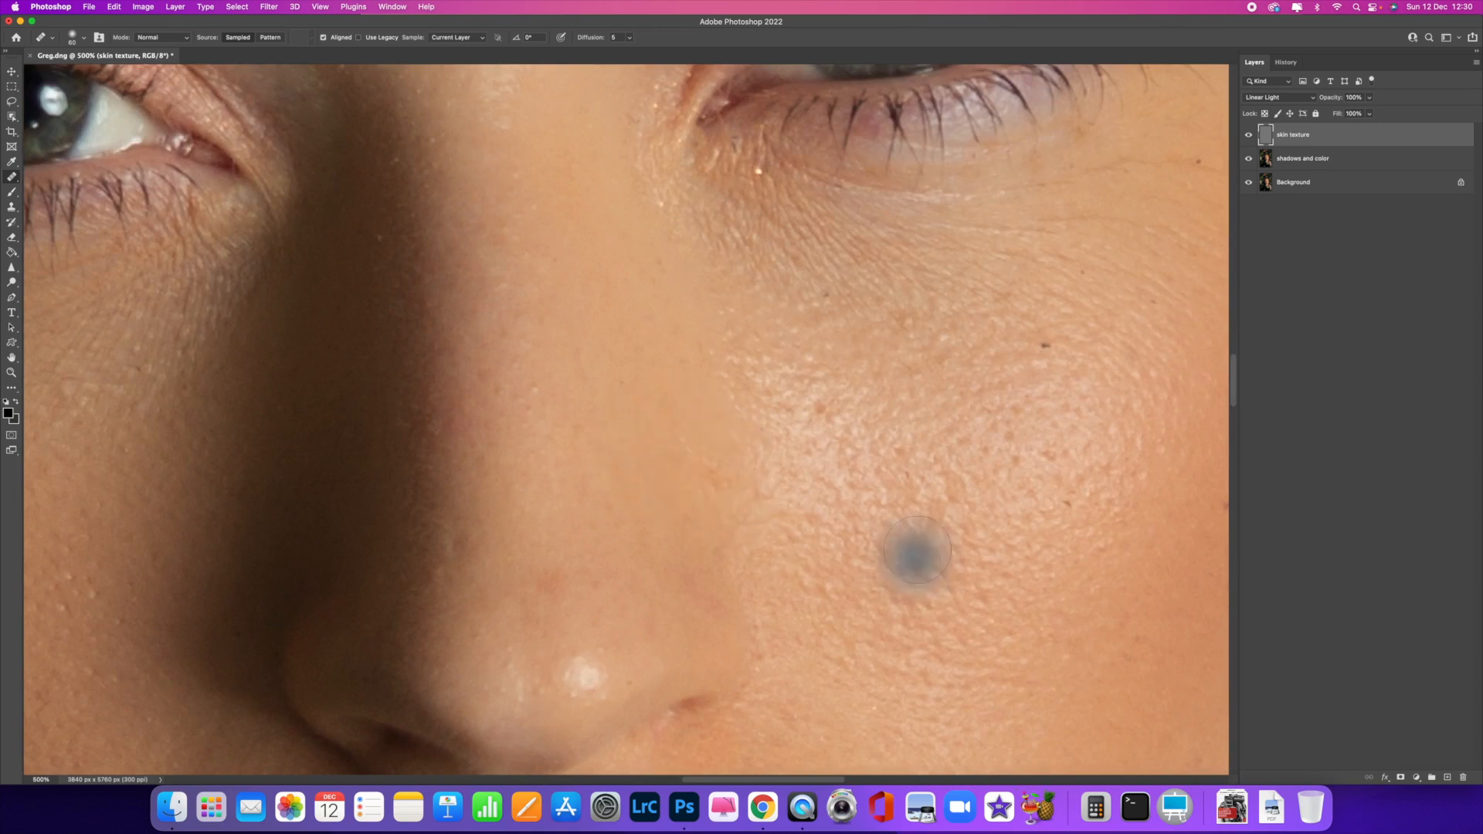
left_click(830, 457)
left_click(852, 290)
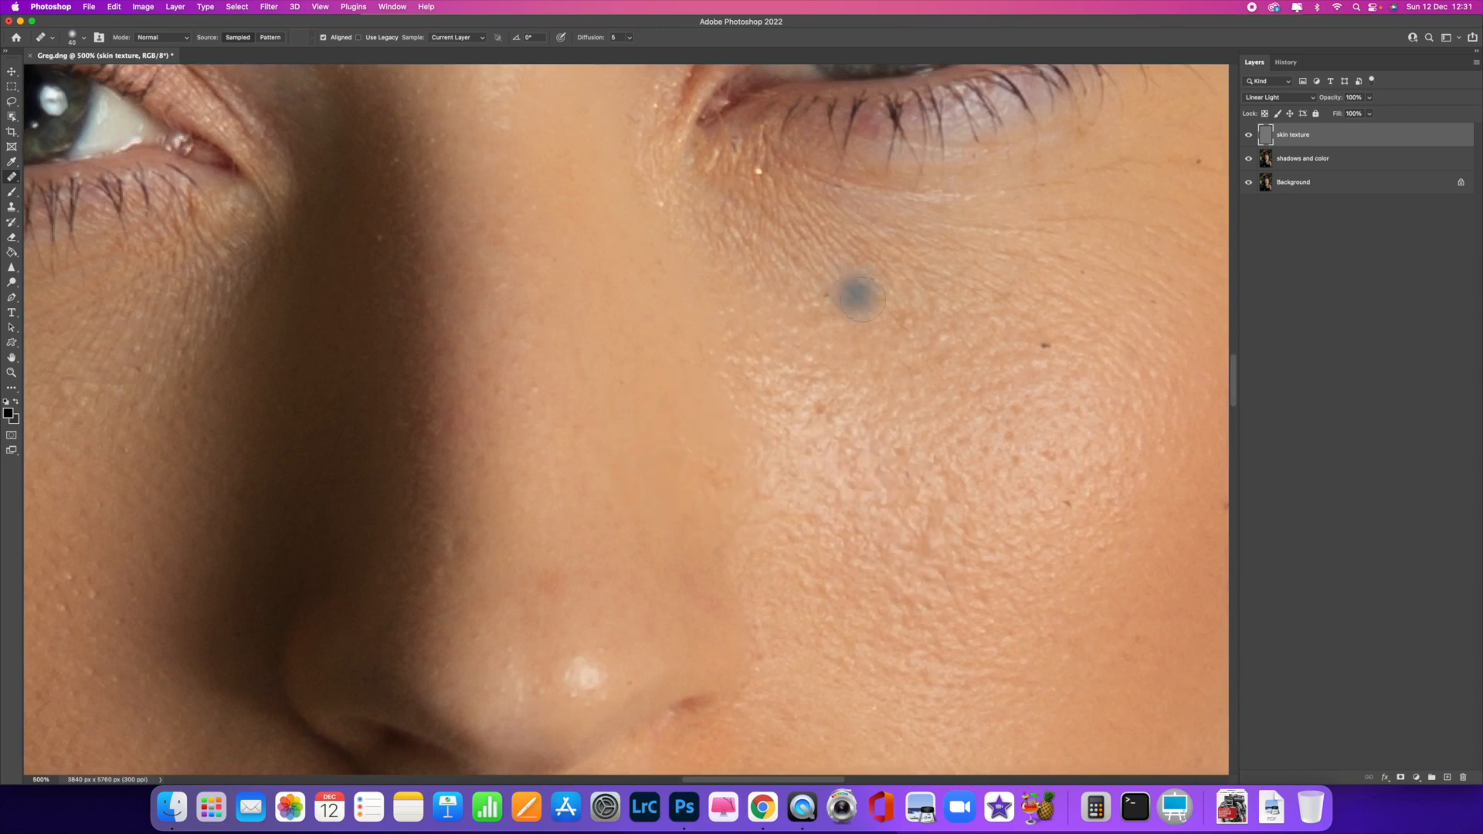
left_click(834, 296)
left_click(1083, 362)
left_click(1045, 344)
left_click(1055, 397)
left_click(1012, 448)
left_click(1044, 459)
left_click(1063, 498)
Step: Retouch the coarse pores on the lit cheek beside the nose with the Healing Brush
left_click(798, 391)
left_click(821, 410)
left_click(821, 412)
left_click(880, 462)
left_click(786, 689)
Step: Heal the reddish mark above the nose tip and the small flaws toward the lit nostril
left_click(726, 589)
left_click(584, 617)
left_click(549, 584)
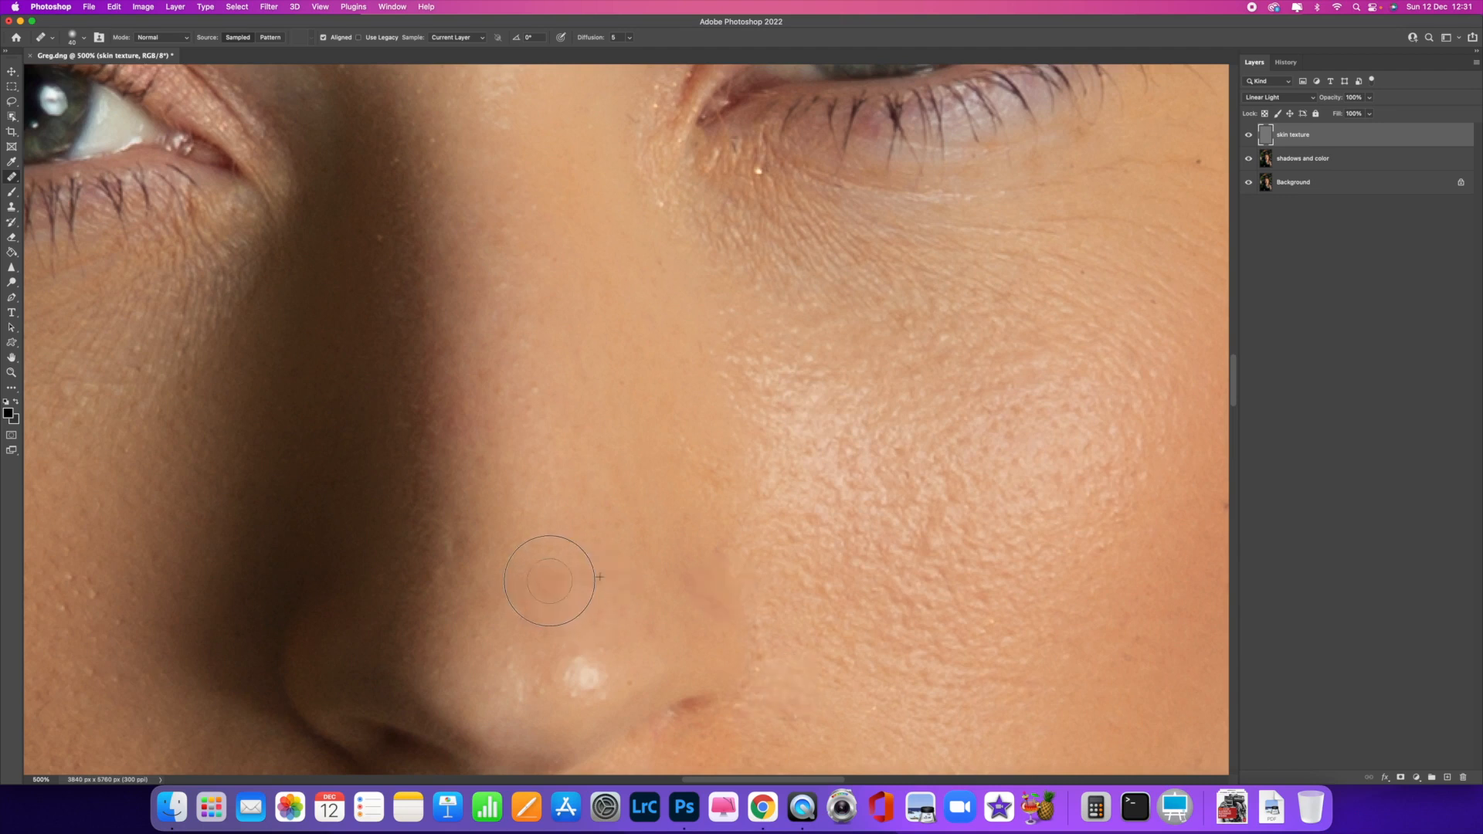
left_click(595, 588)
left_click(656, 666)
left_click(596, 594)
left_click(756, 693)
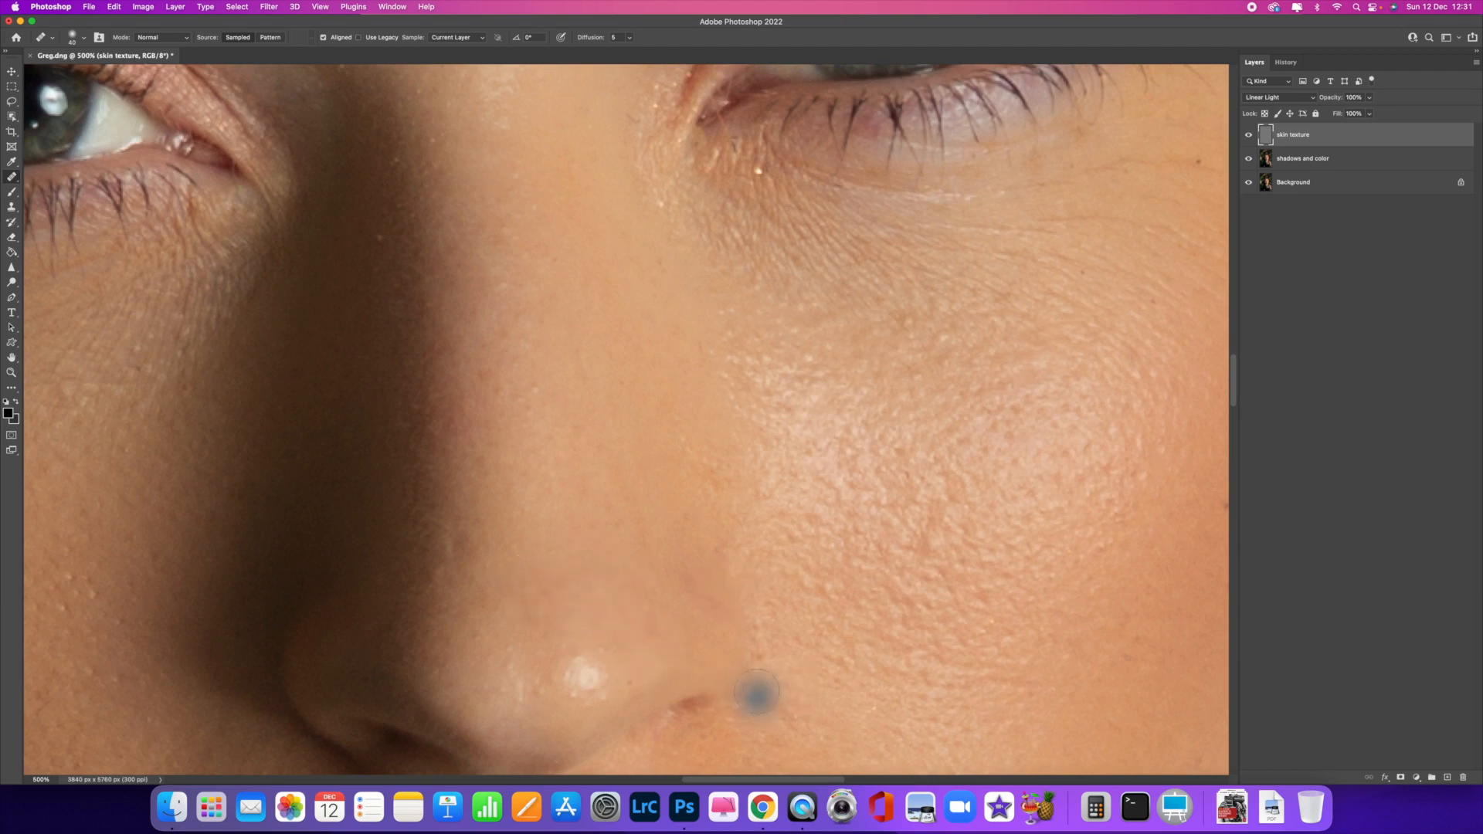
Step: Heal the small spots on the outer part of the lit cheek, in front of the ear
scroll(757, 692, "down", 6)
scroll(987, 461, "right", 3)
scroll(938, 467, "up", 4)
left_click(1004, 355)
left_click(1053, 318)
left_click(980, 428)
left_click(911, 498)
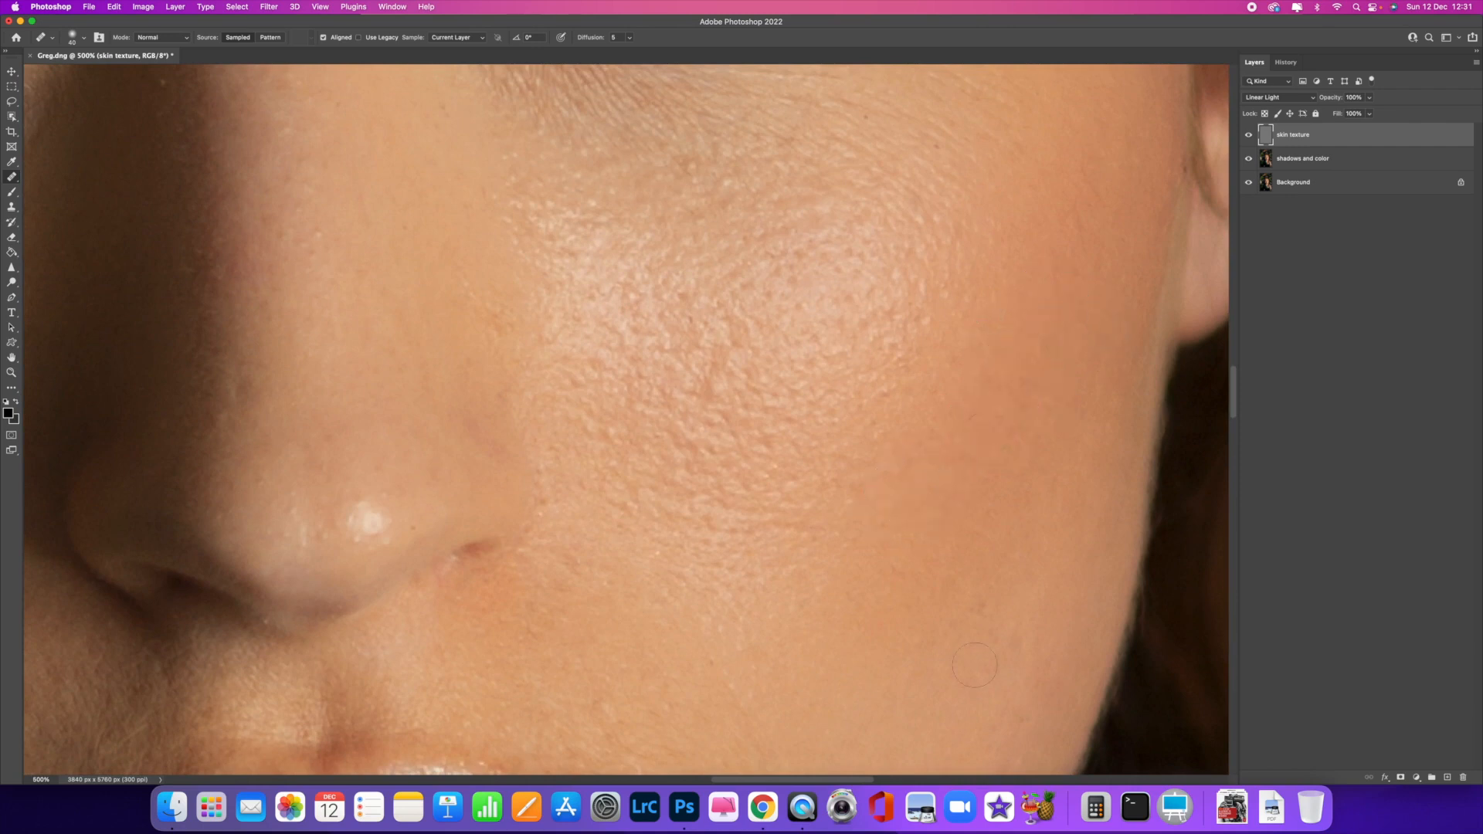
Step: Retouch the small marks on the lower lit cheek toward the jawline with sampled skin
left_click(1011, 641)
left_click(957, 638)
left_click(805, 657)
left_click(705, 659)
left_click(808, 549)
Step: Heal the dark specks below the outer corner of the lit eye and on the upper cheek
left_click_drag(808, 549, 718, 767)
left_click(787, 338)
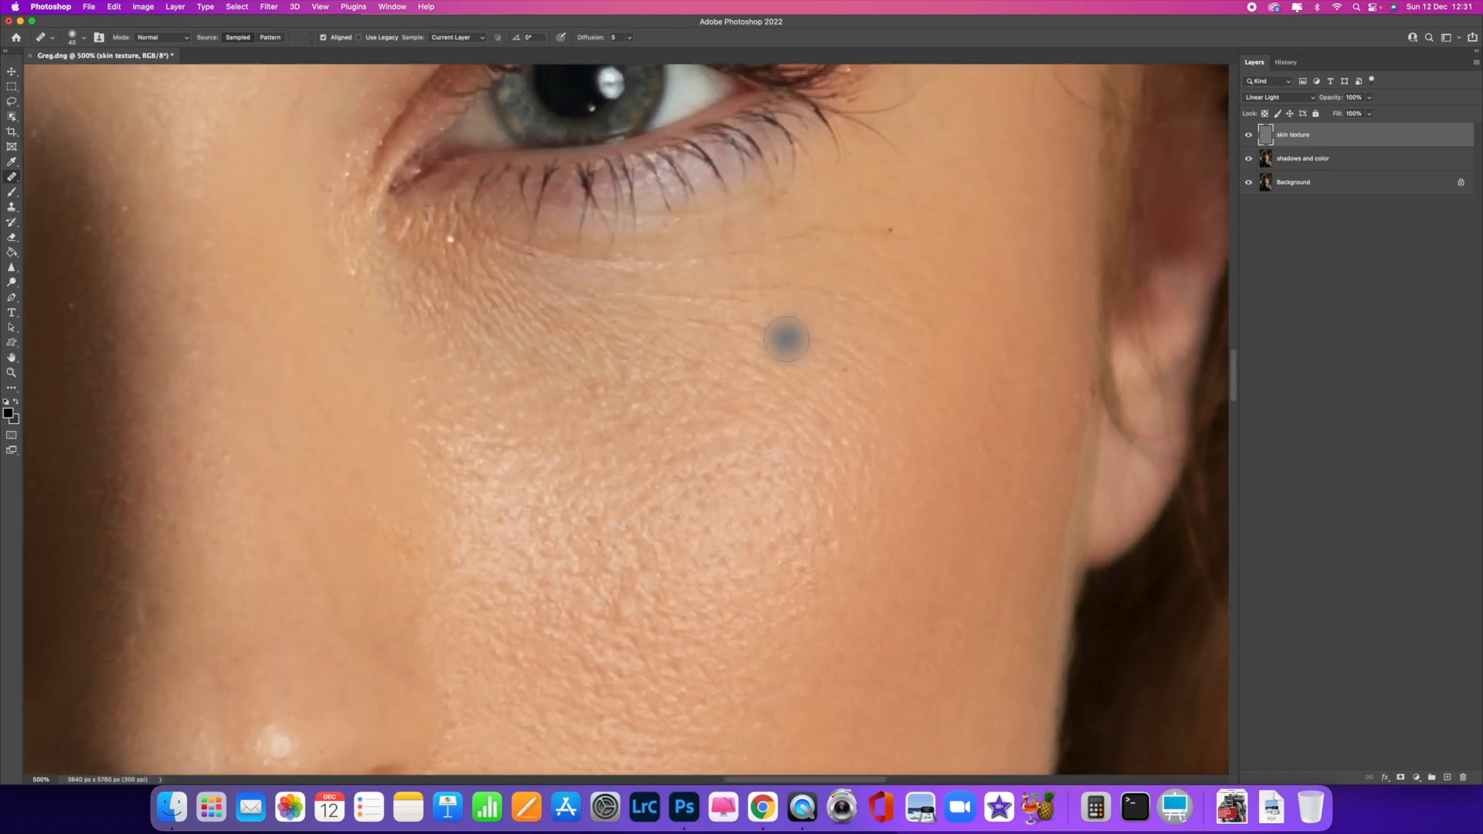
left_click(839, 366)
left_click(902, 221)
left_click(1024, 288)
left_click(902, 260)
left_click(940, 243)
left_click(823, 269)
left_click(884, 334)
left_click(987, 320)
Step: Retouch the lit temple from beside the eye up to the outer end of the eyebrow
scroll(985, 320, "up", 5)
left_click(986, 282)
left_click(925, 390)
scroll(925, 390, "up", 8)
left_click(863, 216)
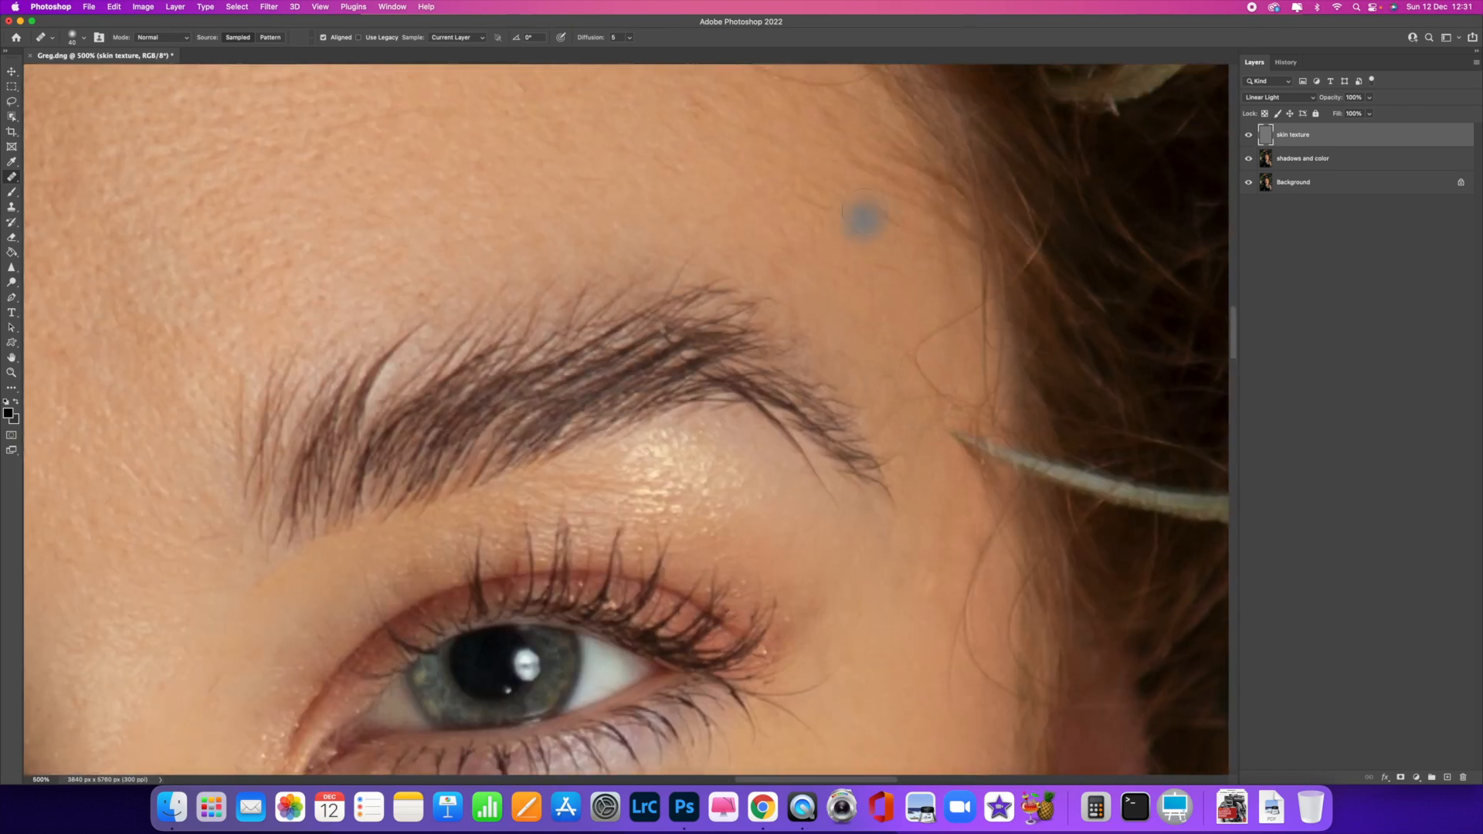
left_click(850, 364)
left_click(798, 324)
Step: Heal the fine stray hair and marks on the lit side of the forehead near the hairline
scroll(798, 324, "up", 8)
left_click(819, 325)
scroll(831, 333, "left", 7)
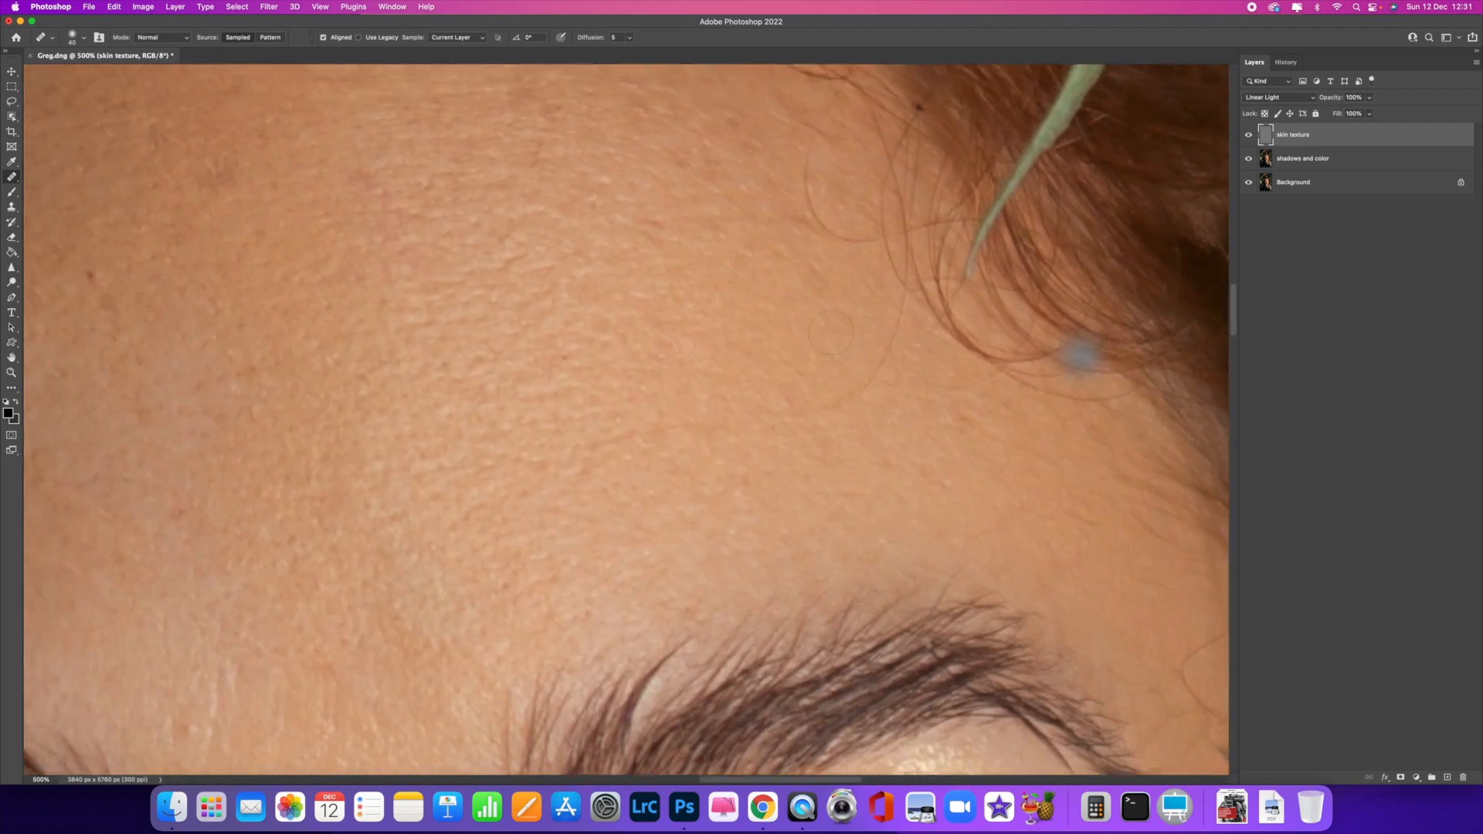
scroll(831, 332, "up", 5)
left_click(845, 332)
Step: Heal the dark spots across the middle of the forehead with nearby sampled texture
left_click(369, 288)
left_click(407, 326)
left_click(427, 356)
scroll(427, 356, "down", 1)
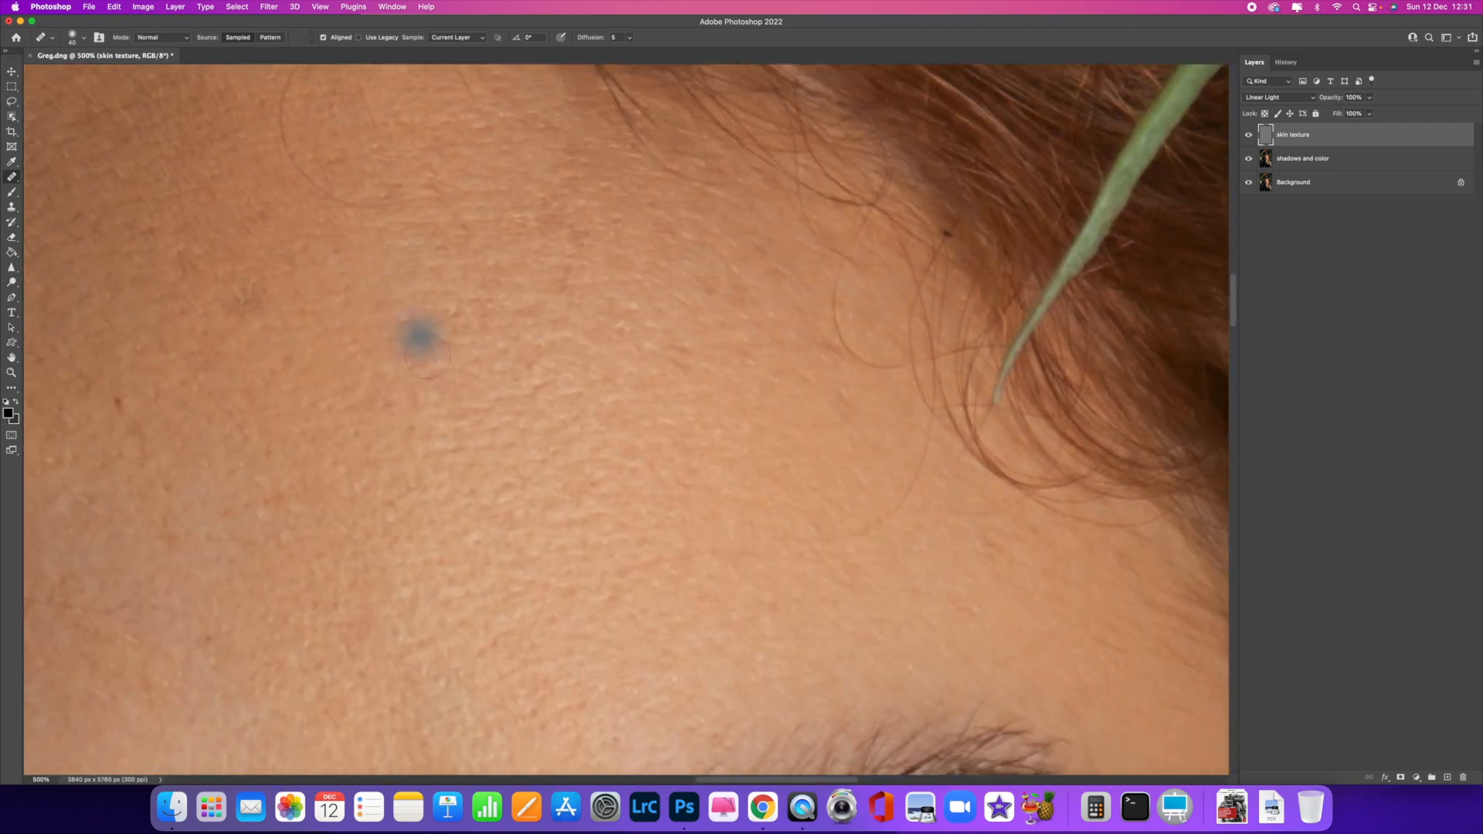
scroll(427, 356, "left", 6)
left_click(465, 318)
left_click(506, 368)
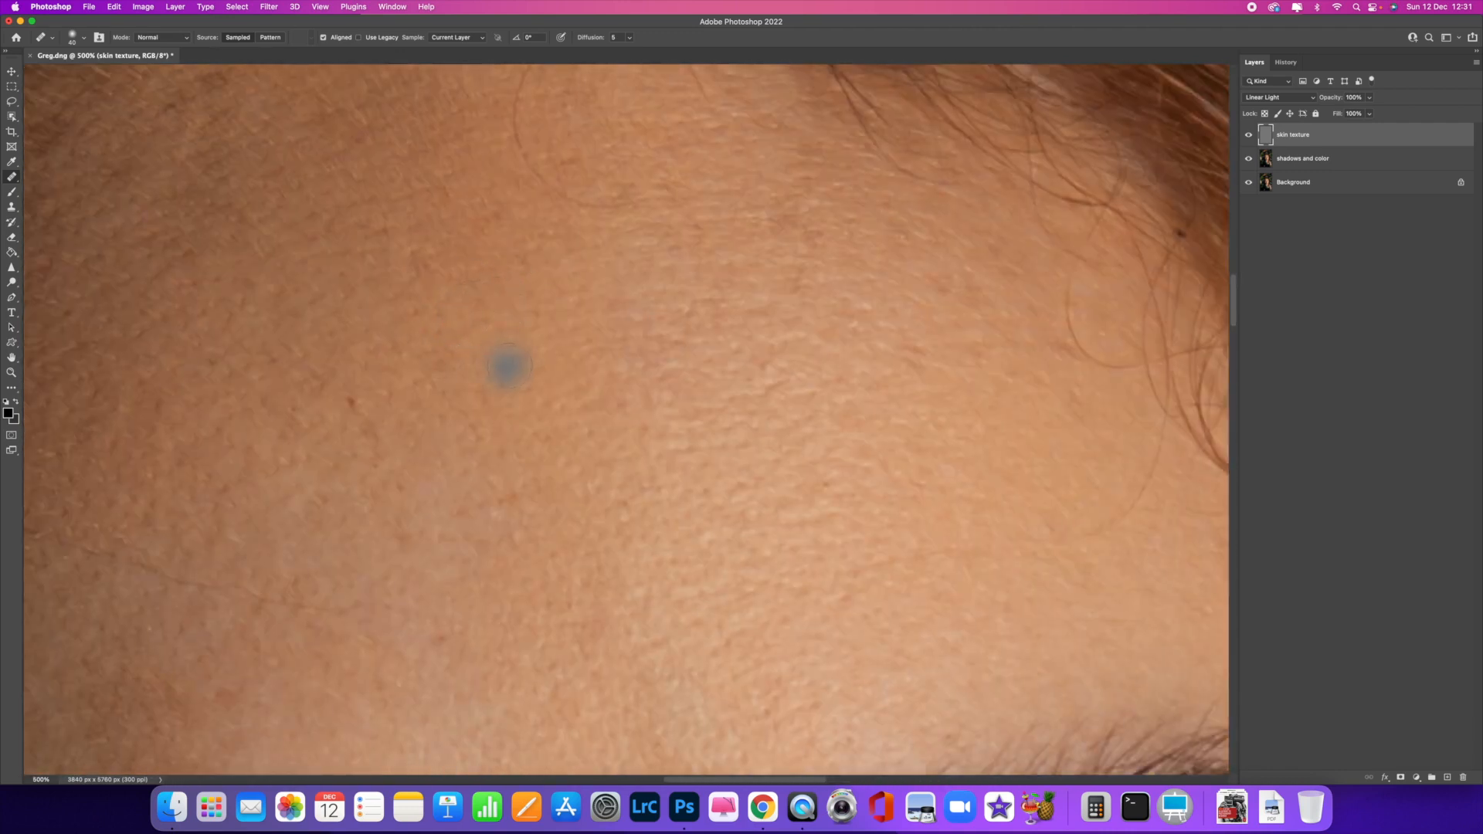
left_click(511, 502)
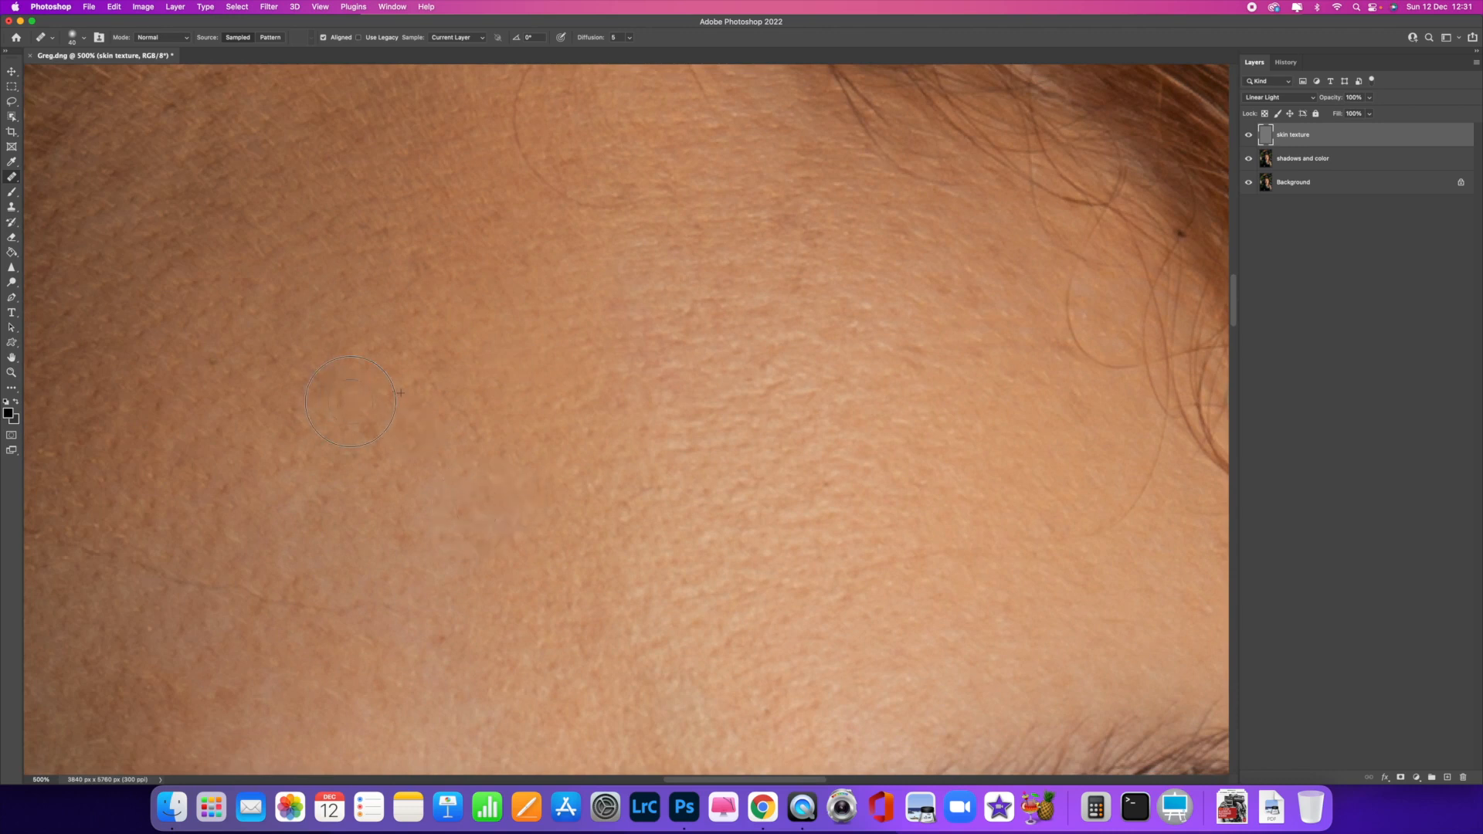
Step: Remove the thin stray hair running across the shaded side of the forehead with the Healing Brush
scroll(503, 536, "down", 1)
scroll(506, 539, "left", 20)
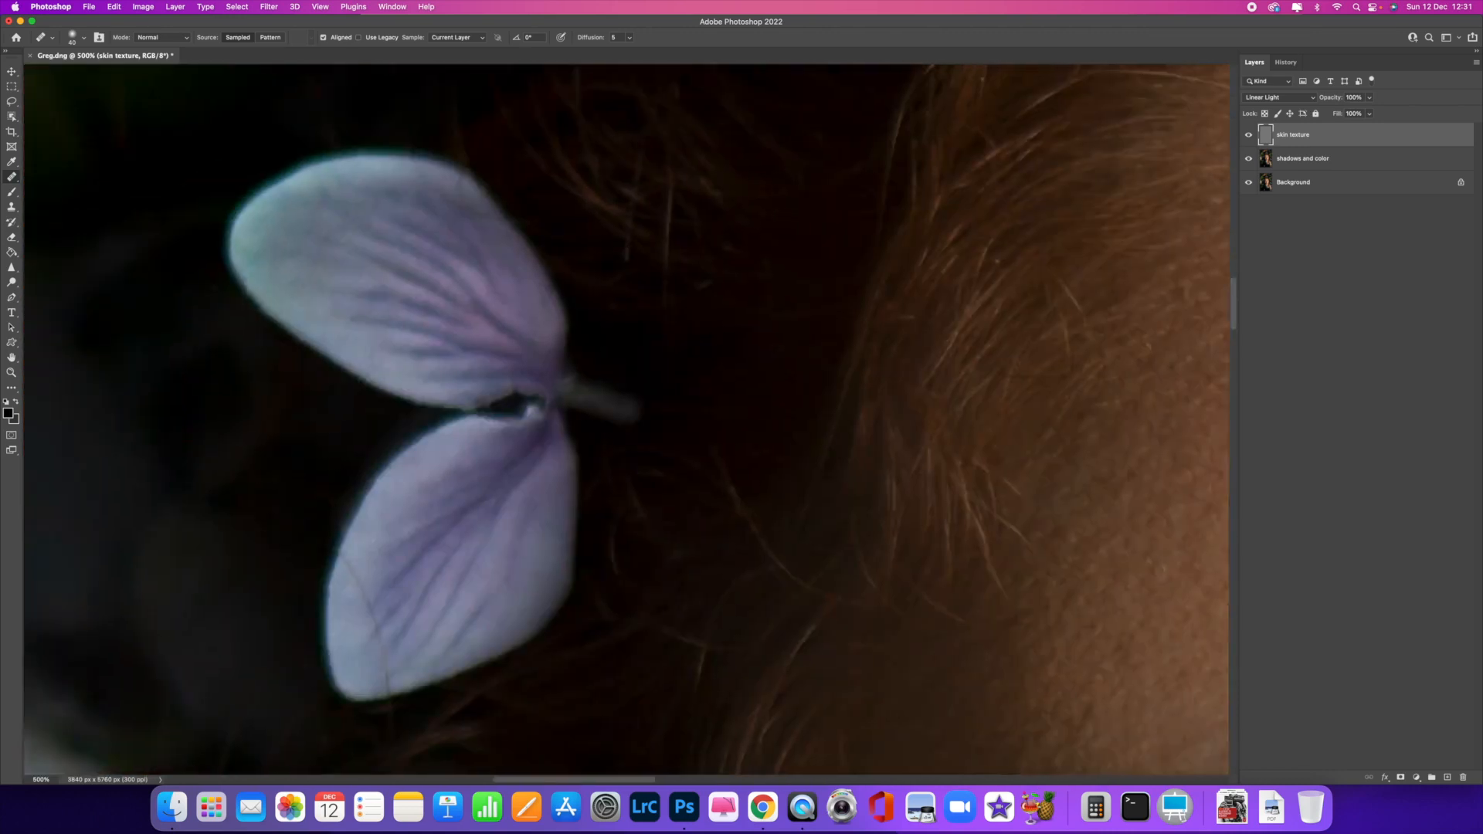
scroll(520, 553, "right", 14)
left_click(614, 469)
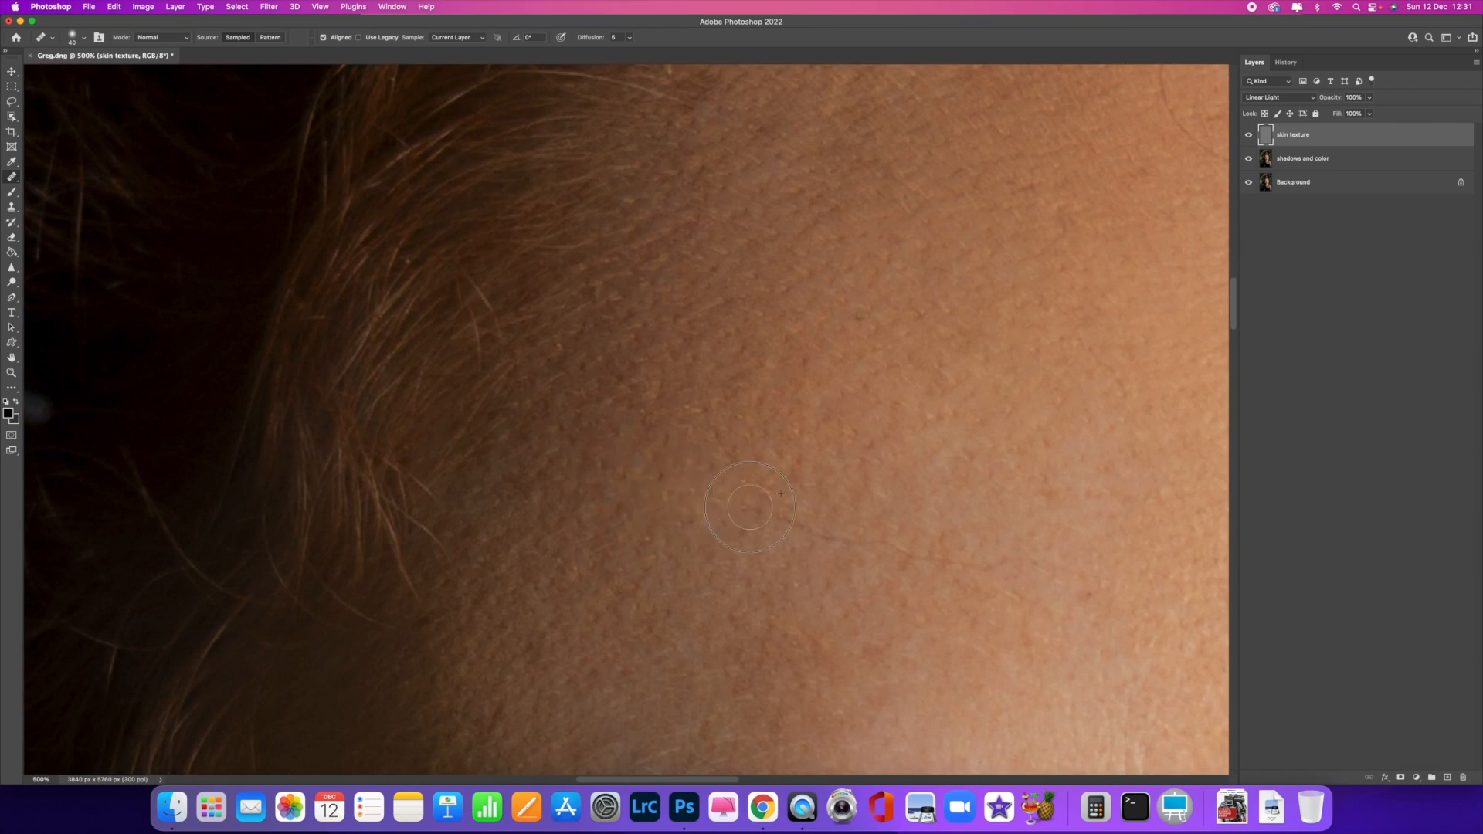
left_click(1079, 591)
left_click(978, 579)
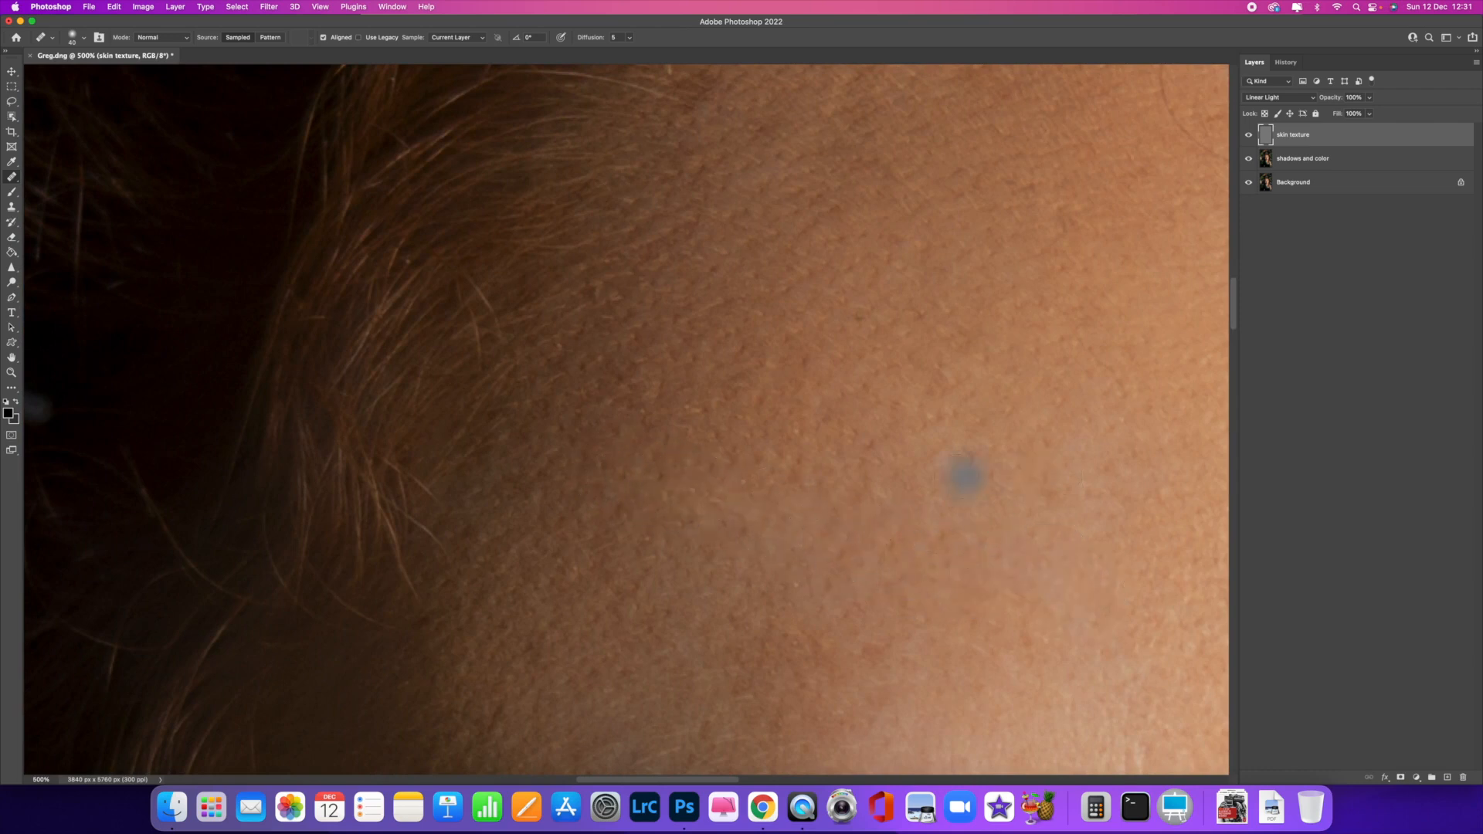
Step: Heal the marks beneath the eye and on the upper cheek on the shaded side of the face
scroll(963, 476, "down", 15)
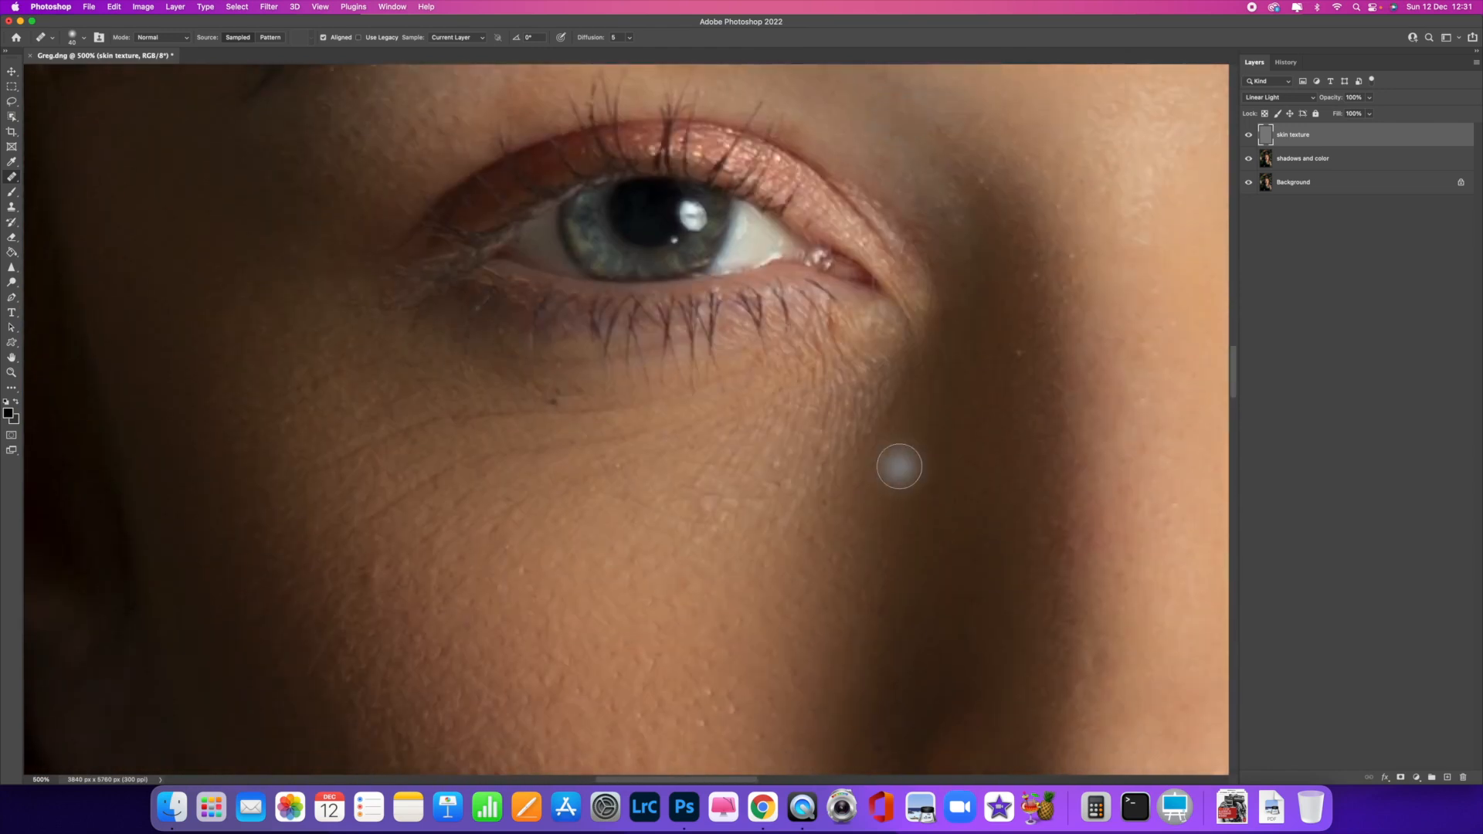
scroll(899, 466, "down", 5)
left_click(594, 390)
left_click(358, 414)
left_click(556, 595)
left_click(531, 631)
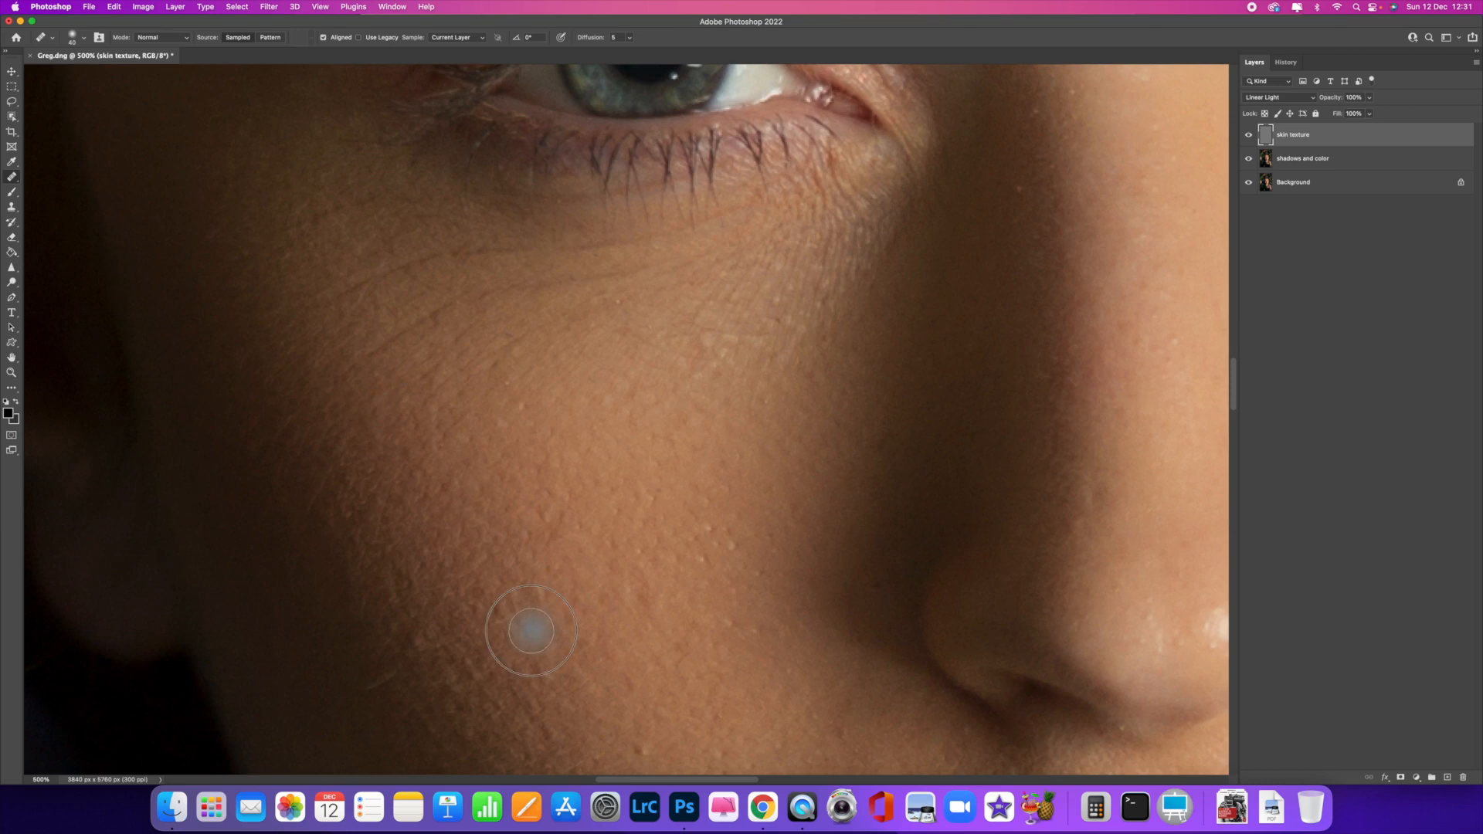
Step: Heal the small bumps on the shaded cheek down to the skin beside the nostril
scroll(532, 631, "down", 4)
left_click(645, 566)
left_click(861, 628)
left_click(807, 635)
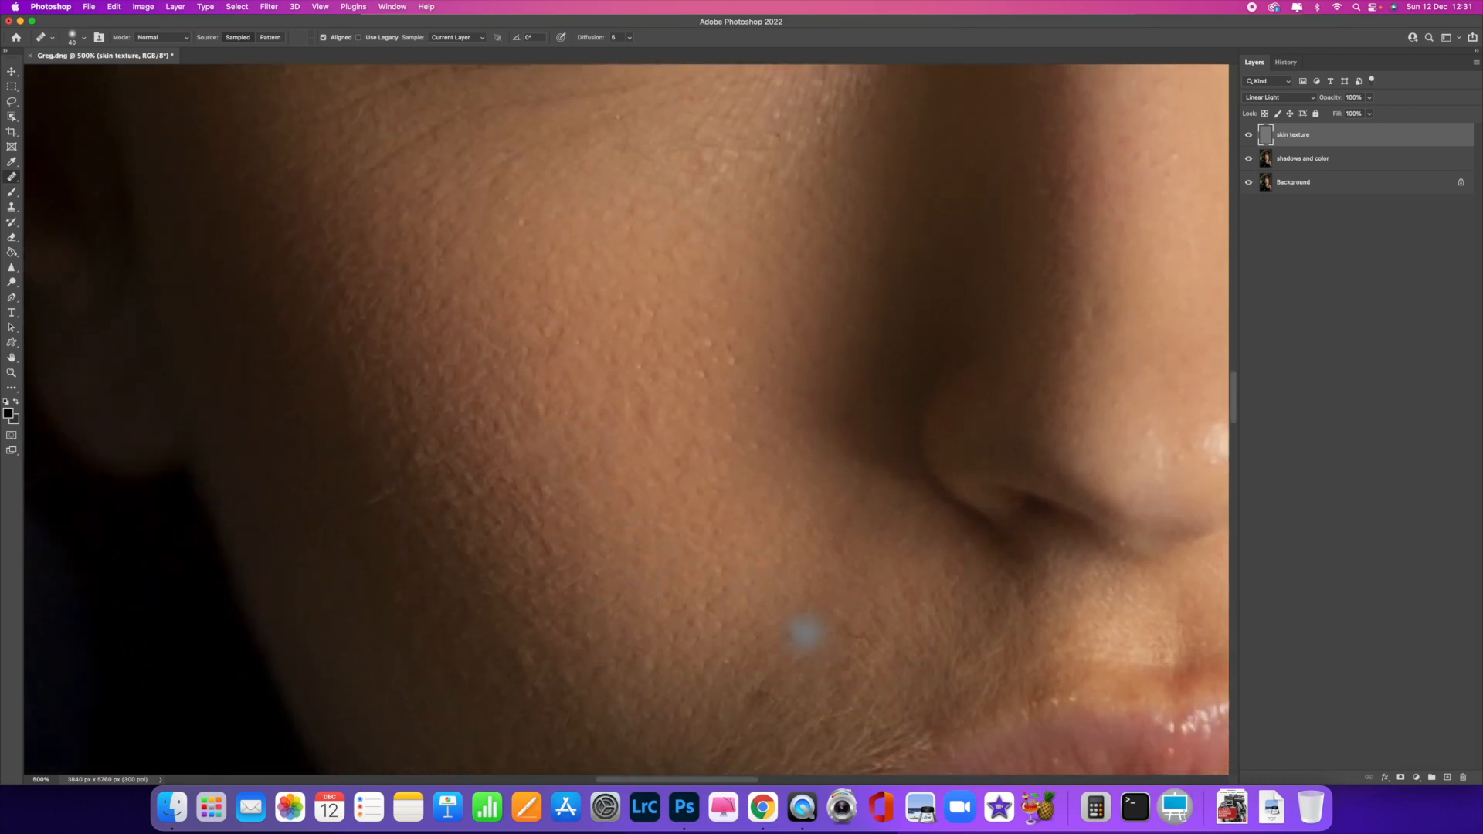
left_click(861, 633)
left_click(846, 634)
Step: Retouch the uneven spots on the lower shaded cheek above the corner of the mouth
scroll(842, 624, "down", 4)
left_click(757, 463)
left_click(572, 421)
left_click(631, 439)
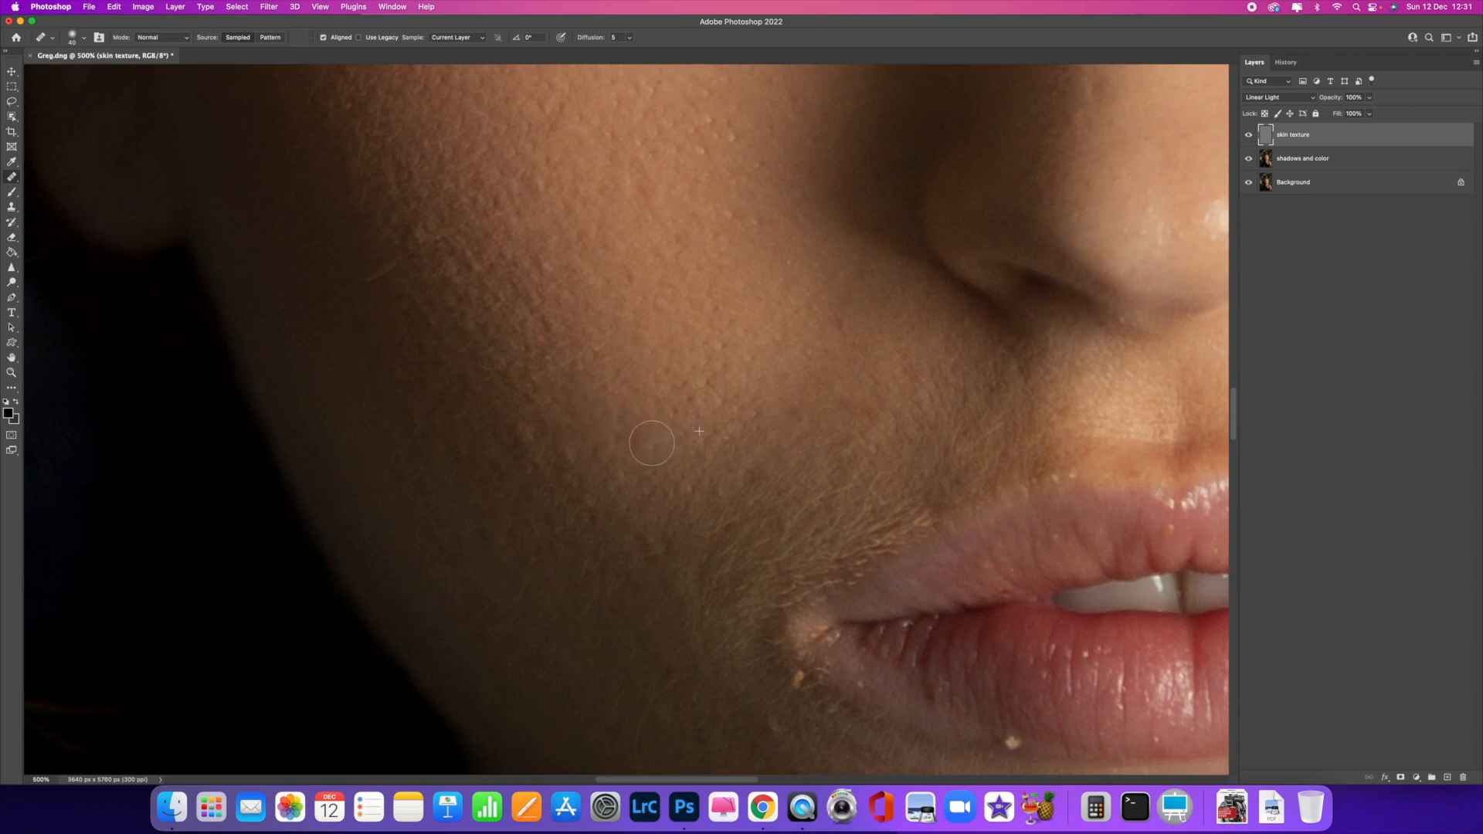
Step: Remove the light flake of skin just below the mouth corner on the shaded side
scroll(649, 436, "down", 4)
left_click(794, 387)
left_click(792, 402)
left_click(819, 442)
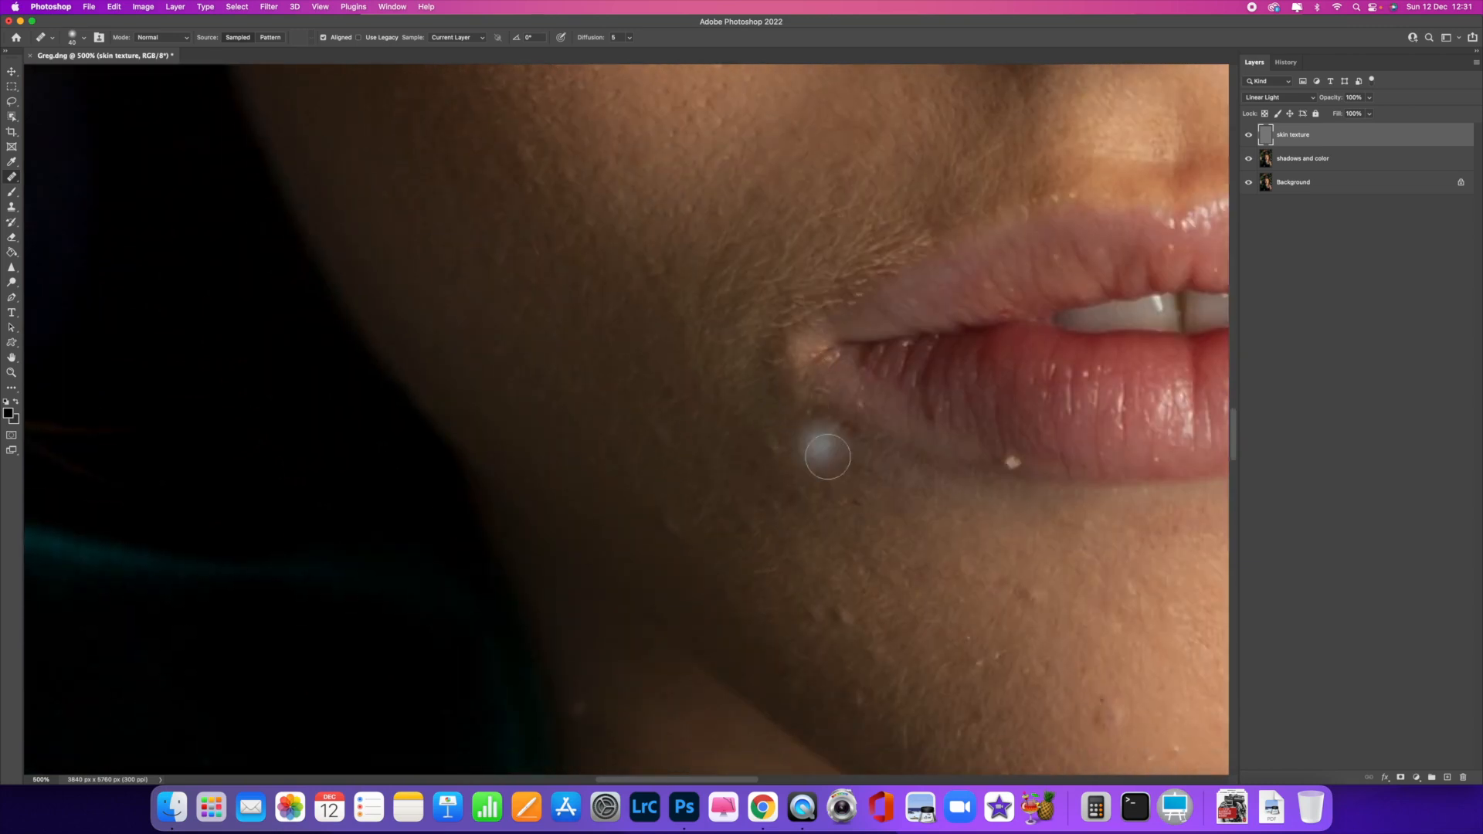
left_click(800, 445)
Step: Heal the white speck on the edge of the lower lip using nearby lip texture
scroll(786, 445, "right", 4)
left_click(840, 456)
left_click(826, 463)
left_click(827, 461)
left_click(1105, 434)
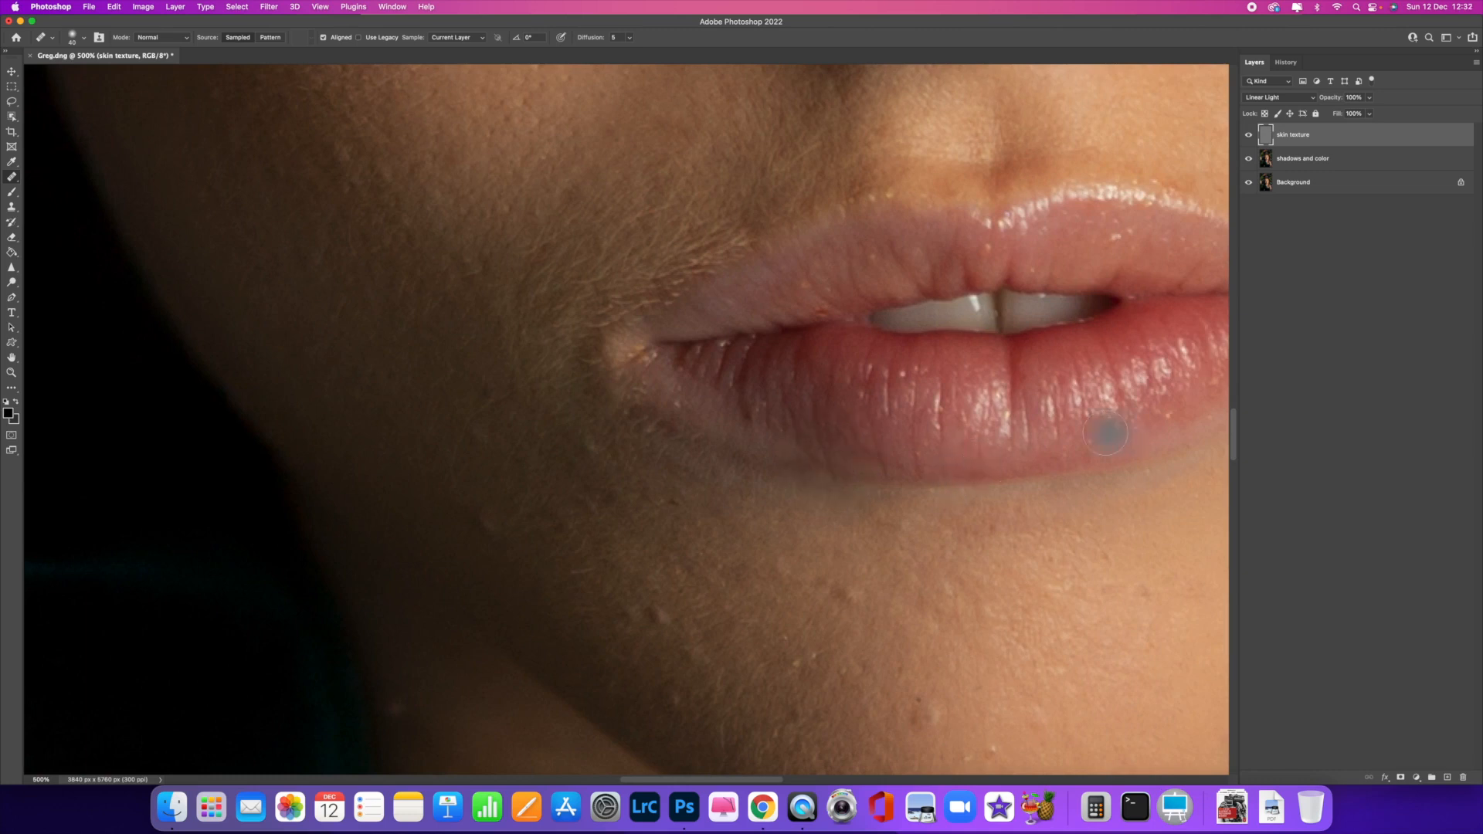
Step: Heal the small spots below the lower lip on the lit side of the chin
scroll(1165, 411, "right", 6)
left_click(1042, 537)
scroll(1031, 540, "down", 5)
left_click(1026, 314)
left_click(888, 351)
left_click(854, 351)
Step: Remove the dark and light spots across the middle of the chin with sampled skin texture
left_click(651, 484)
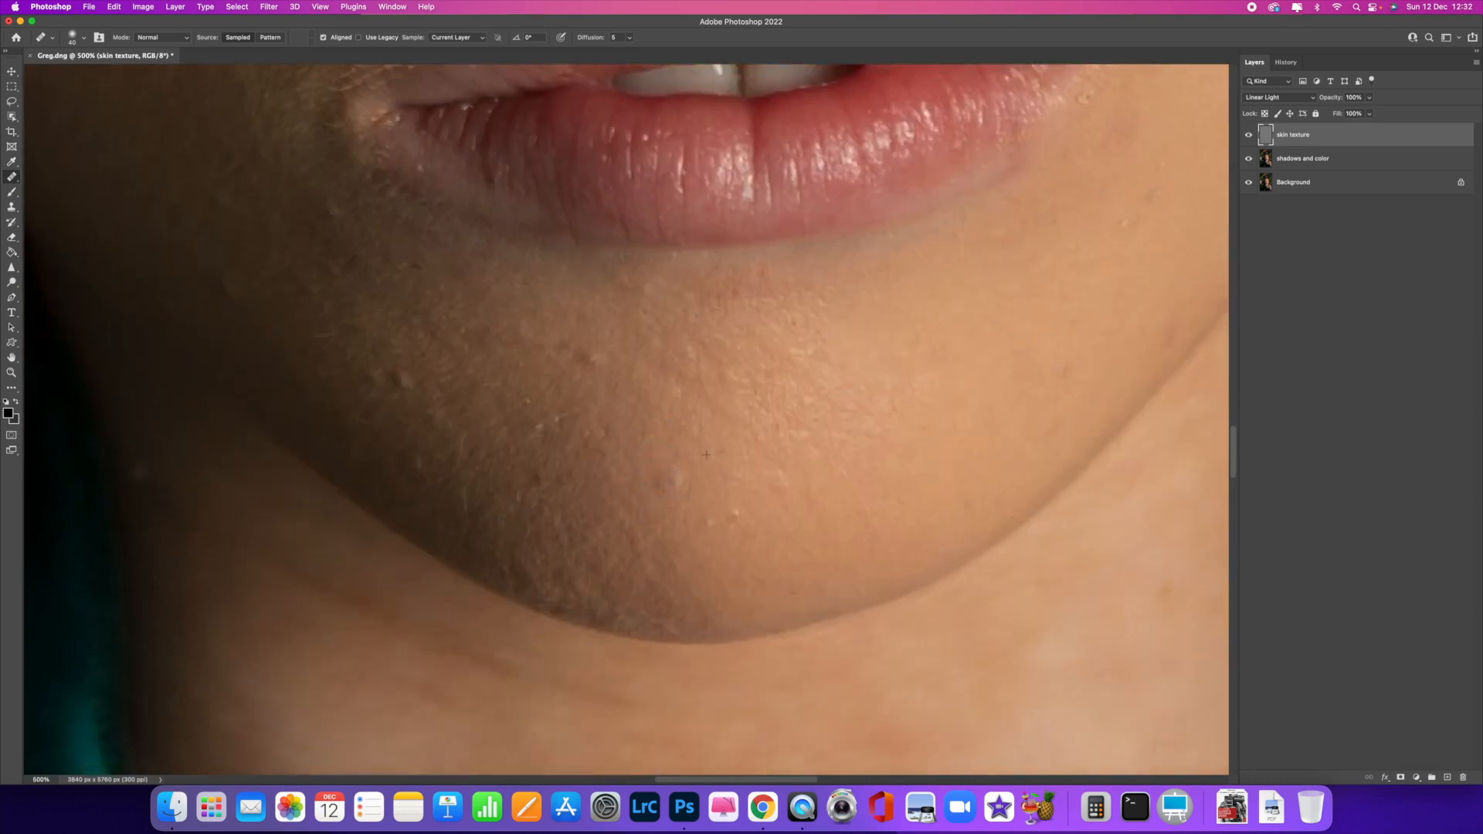
left_click(730, 507)
left_click(800, 480)
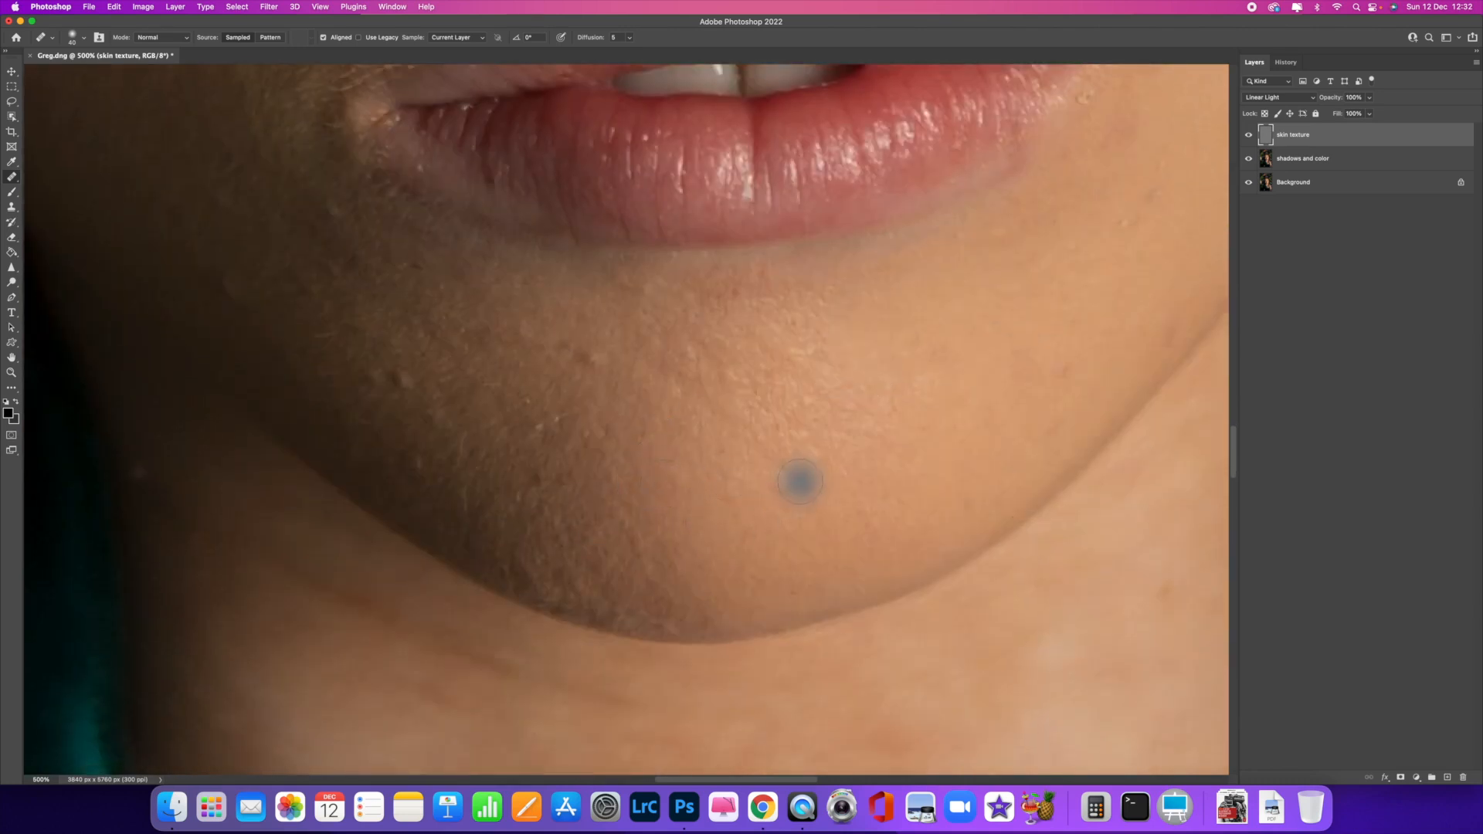
left_click(533, 413)
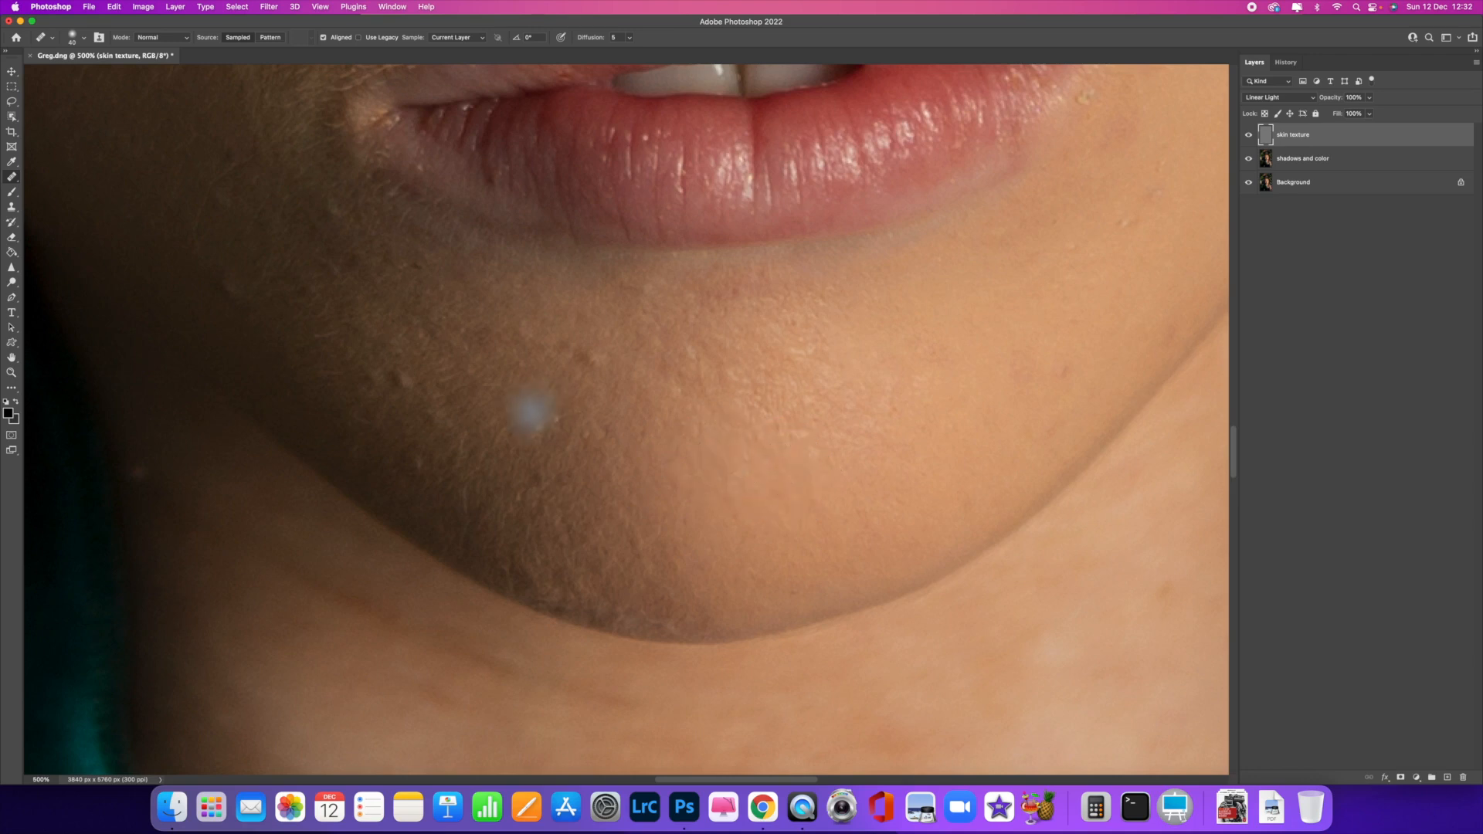
left_click(524, 394)
left_click(516, 506)
left_click(593, 364)
left_click(589, 430)
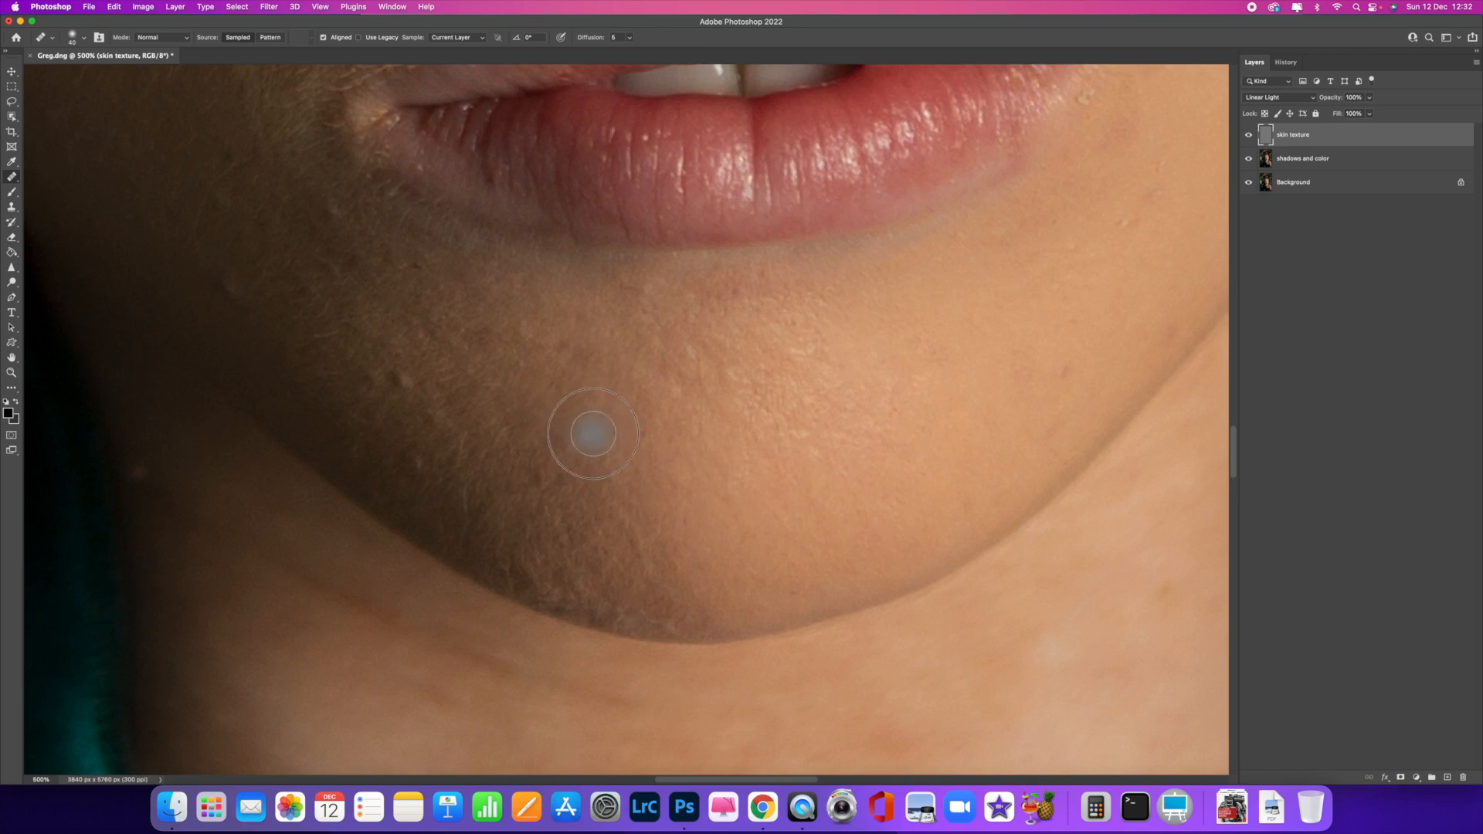
Step: Heal the raised bumps on the shaded side of the chin below the lip
left_click(437, 393)
left_click(398, 374)
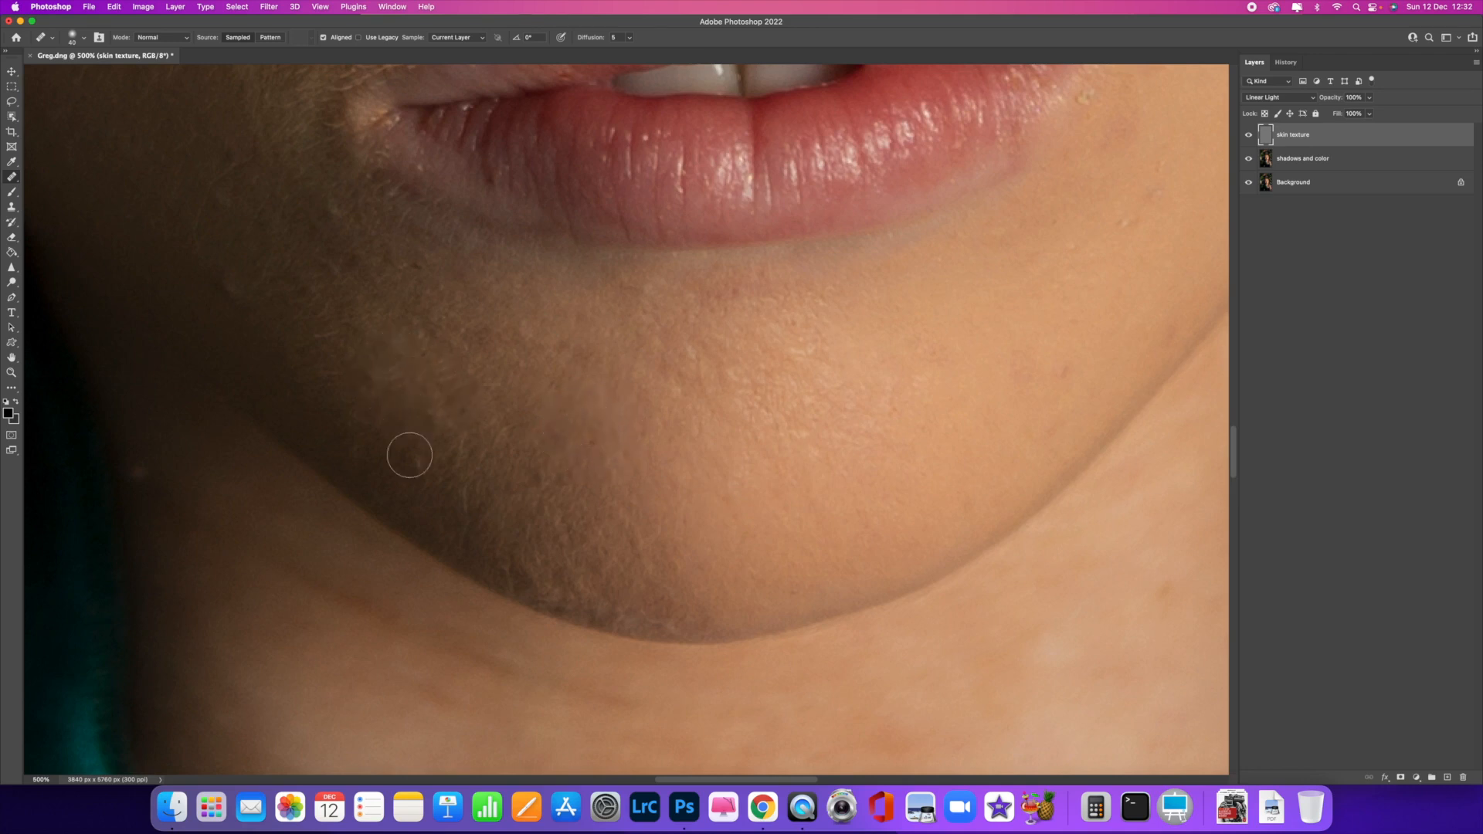
left_click(421, 460)
left_click(399, 306)
left_click(459, 337)
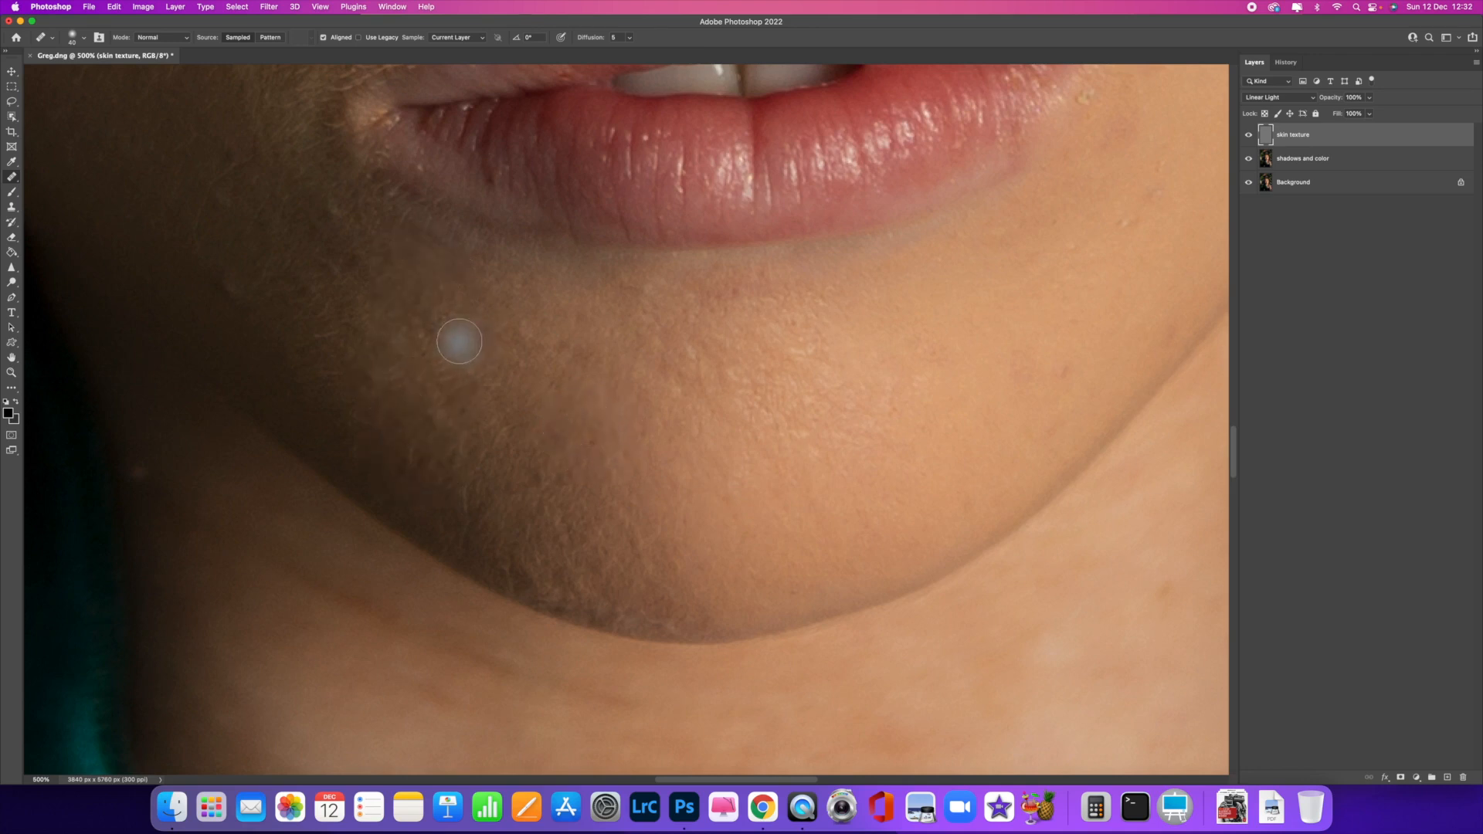
left_click(532, 361)
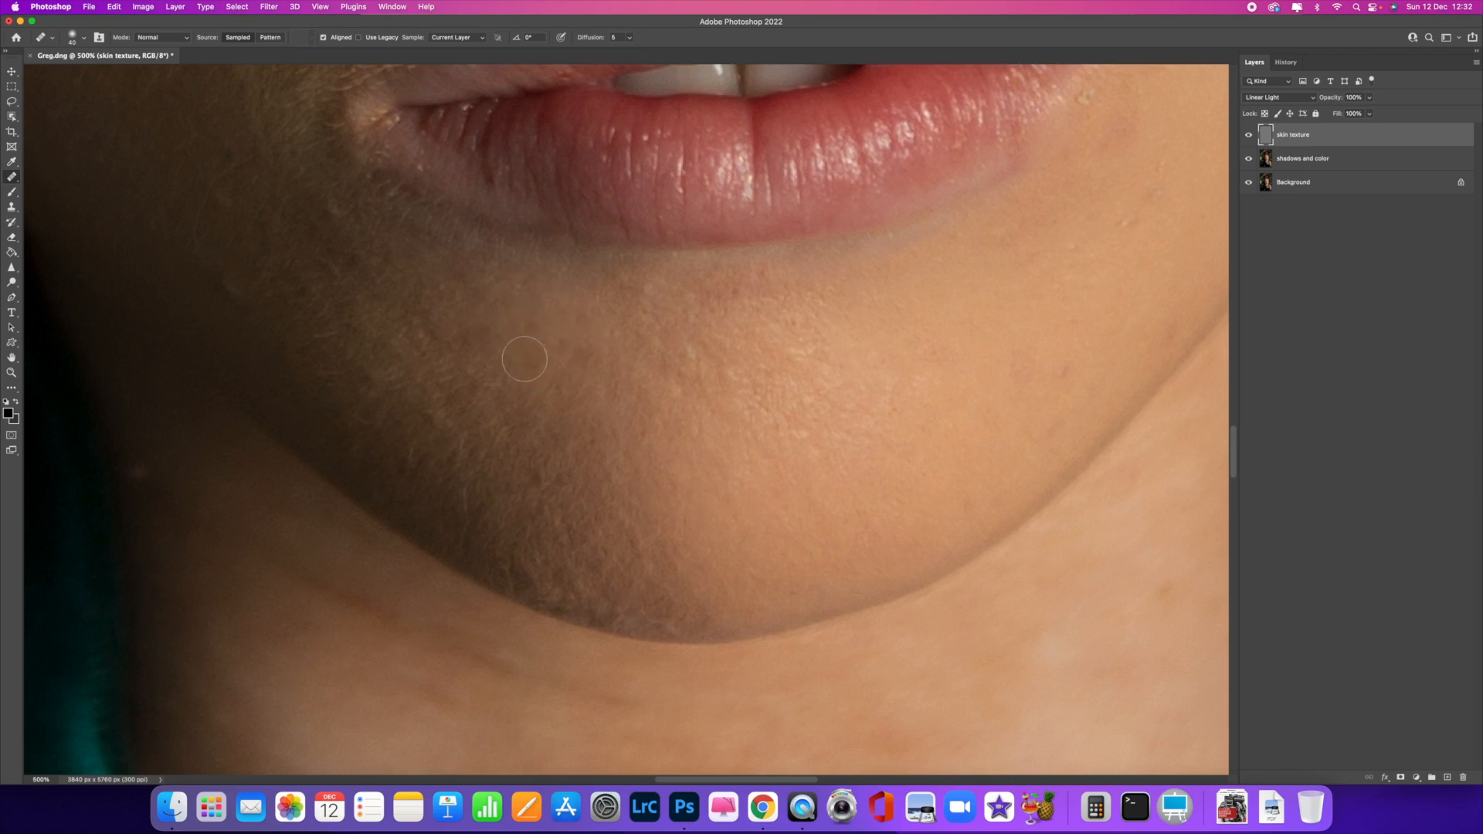
left_click(507, 352)
Step: Retouch the remaining marks on the shaded skin between the chin and the jawline
scroll(503, 351, "left", 4)
scroll(506, 349, "up", 2)
left_click(514, 340)
left_click(499, 300)
left_click(431, 338)
left_click(382, 292)
left_click(389, 285)
Step: Smooth the bright texture at the shaded corner of the mouth and along the adjoining lower lip
left_click(555, 236)
left_click(559, 228)
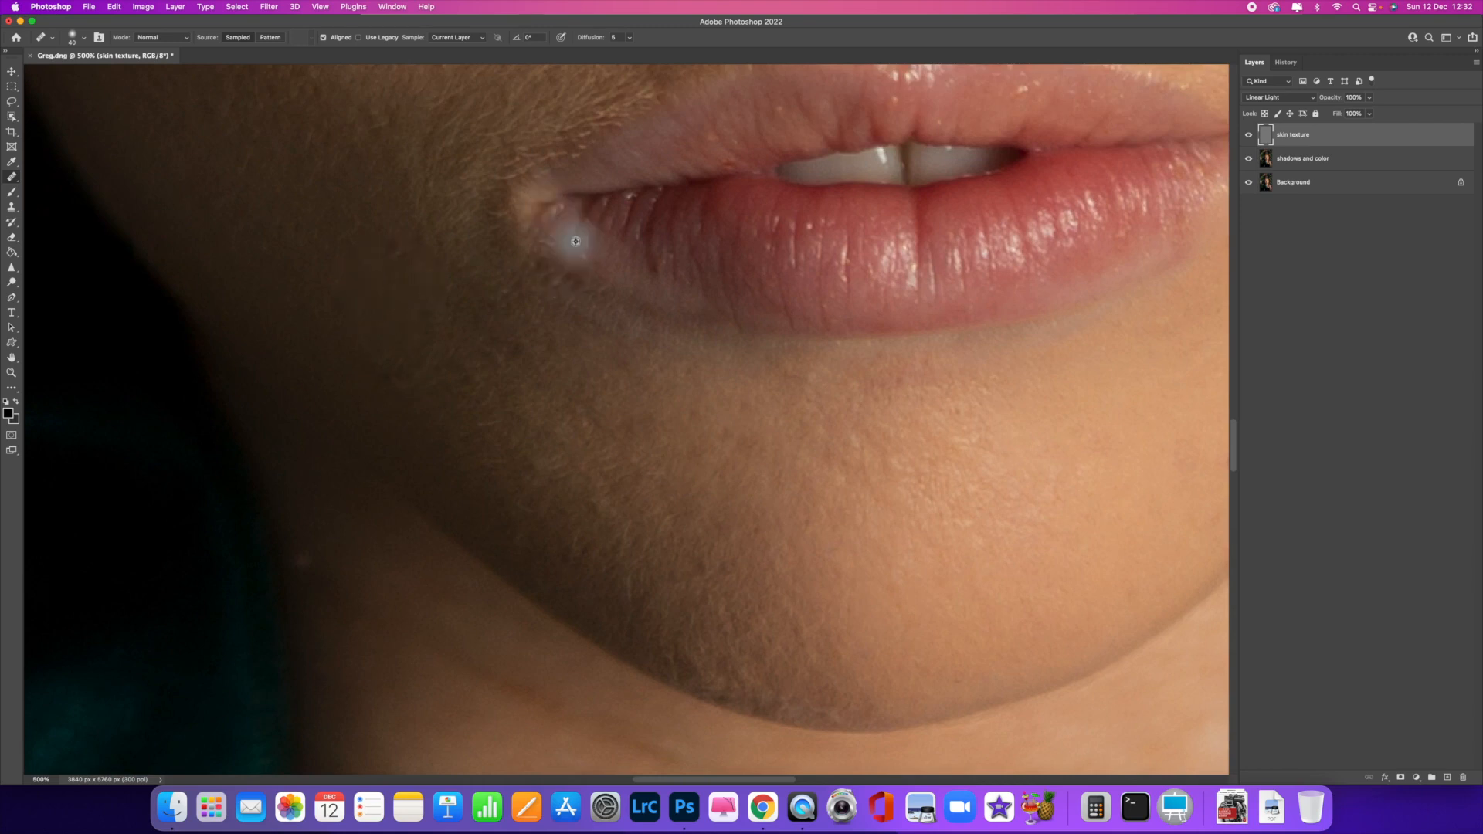
left_click(554, 206)
left_click(549, 211)
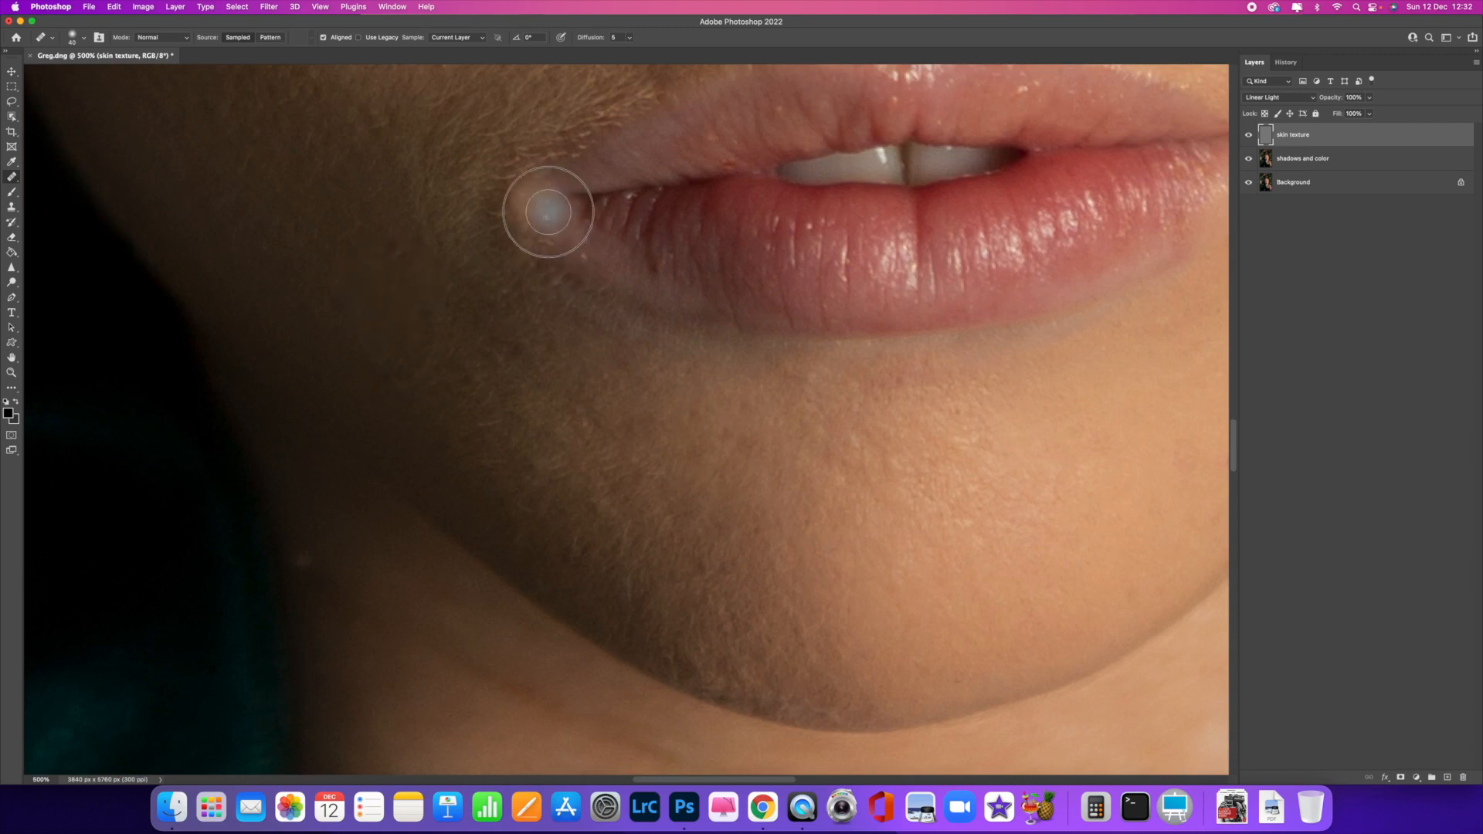
left_click(744, 298)
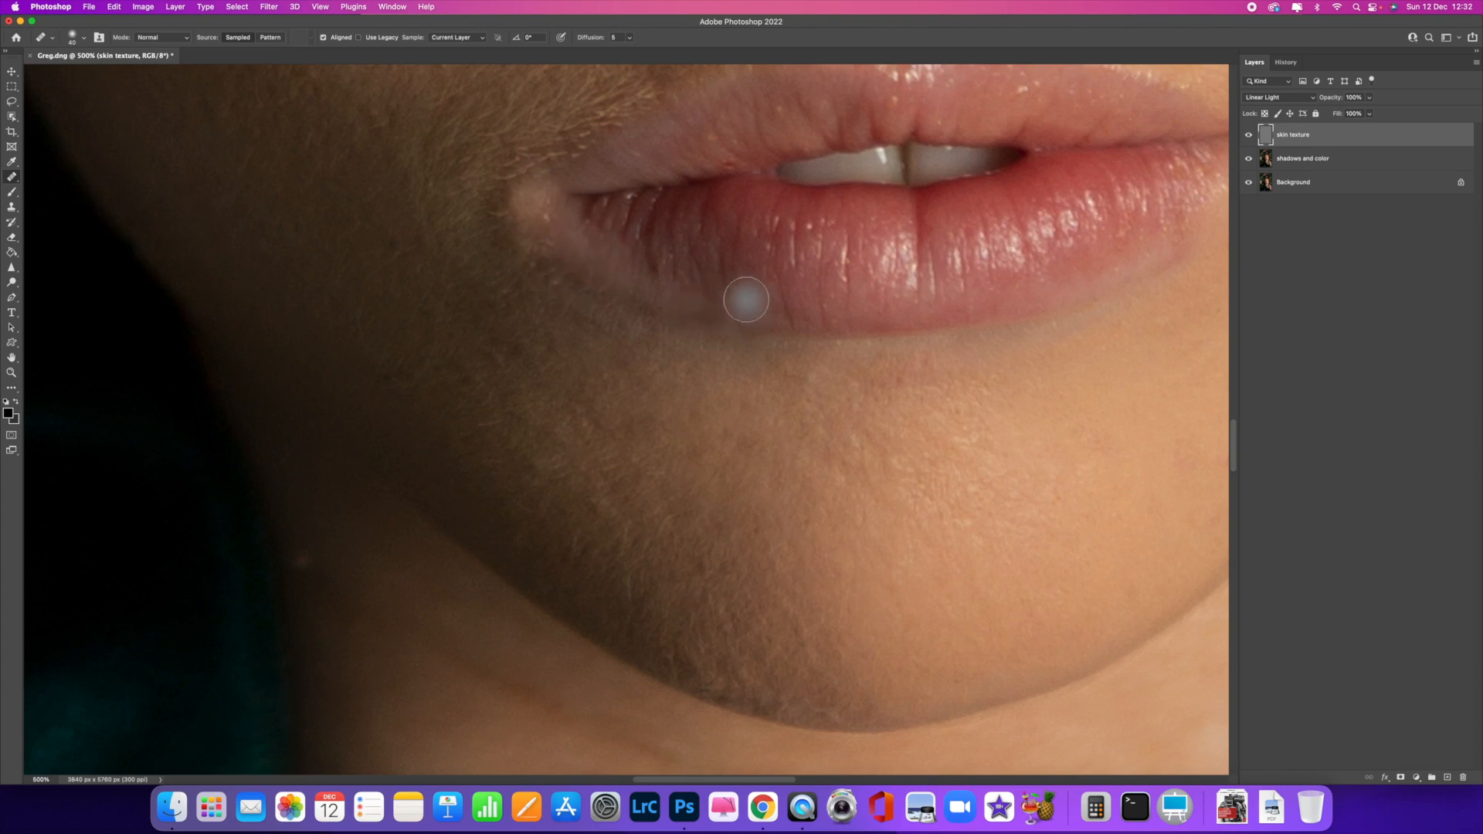
Step: Heal the blemishes below the lit corner of the mouth and on the adjacent lower cheek
scroll(772, 293, "right", 5)
left_click(811, 286)
left_click(763, 188)
left_click(788, 276)
left_click(747, 332)
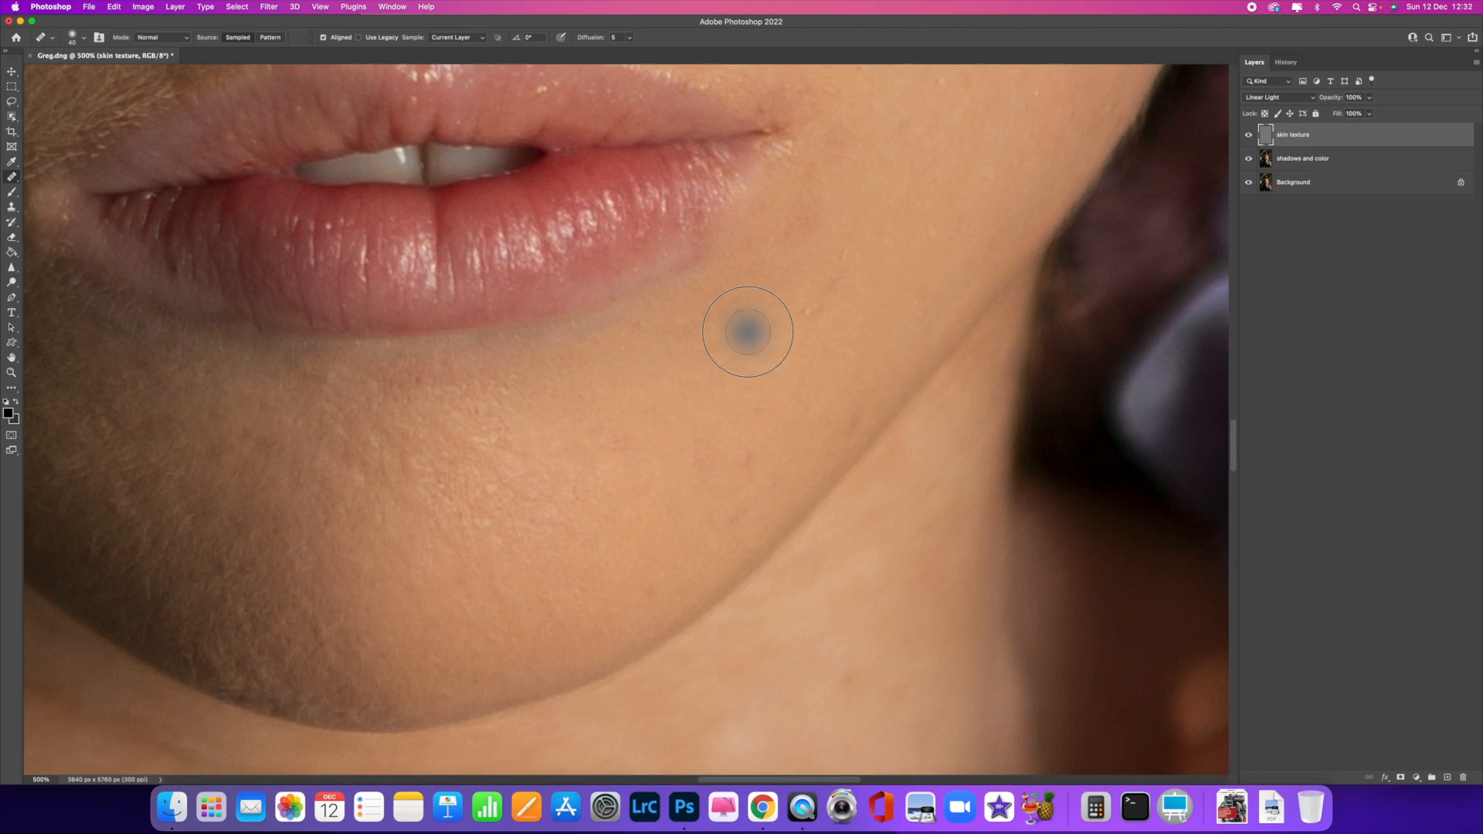
left_click(841, 274)
left_click(927, 234)
Step: Heal the faint spots along the lit side of the jaw
left_click(772, 410)
left_click(743, 461)
left_click(751, 418)
left_click(734, 507)
left_click(715, 522)
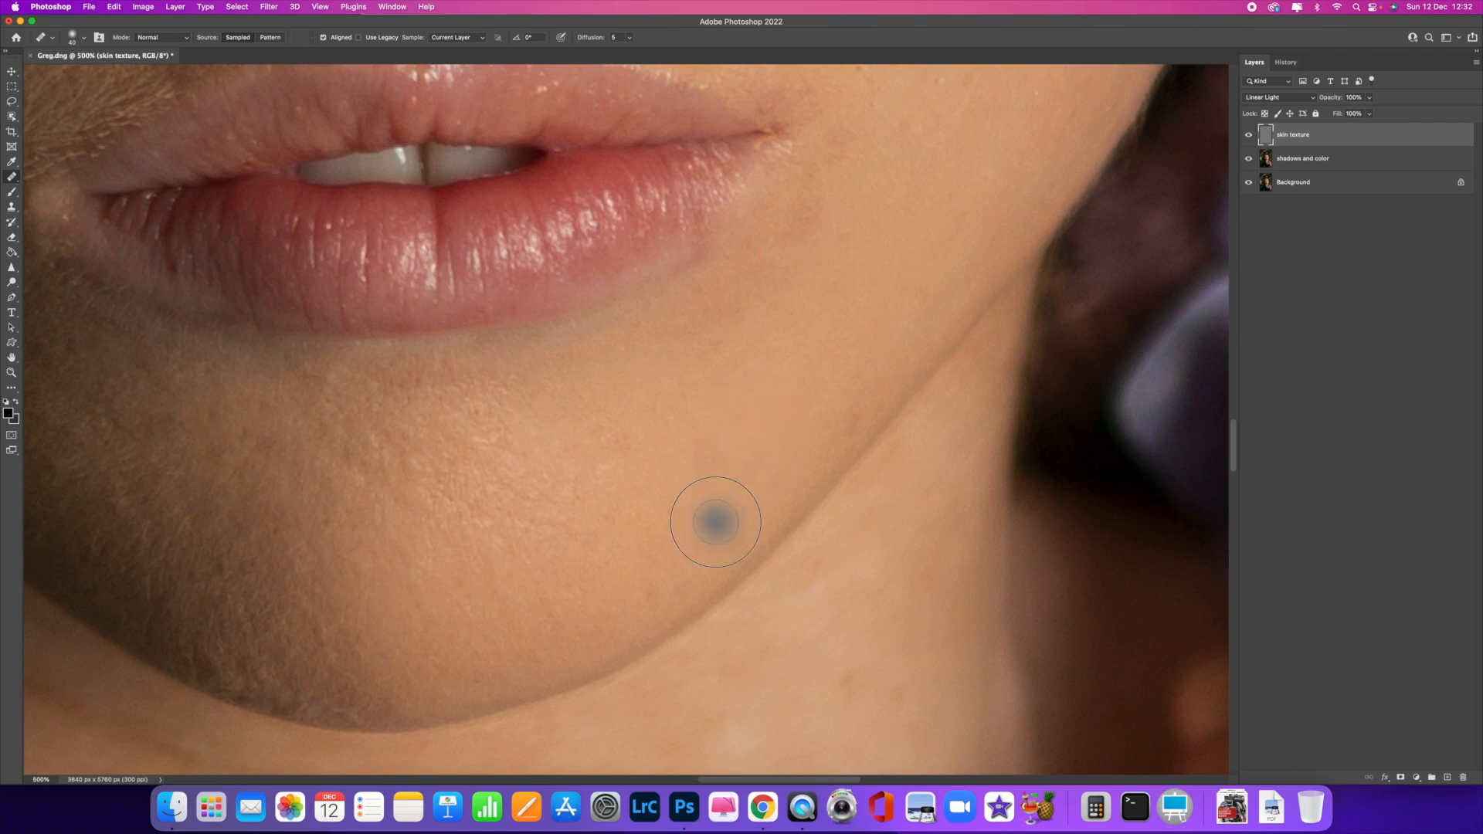
Step: Retouch the small marks from the lit side of the chin across to the shiny area below the lip
left_click(701, 447)
left_click(626, 446)
left_click(602, 434)
left_click(491, 418)
left_click(476, 417)
Step: Heal the dark speck and small bumps on the lit cheek beside the mouth corner
scroll(630, 380, "up", 5)
scroll(630, 380, "right", 4)
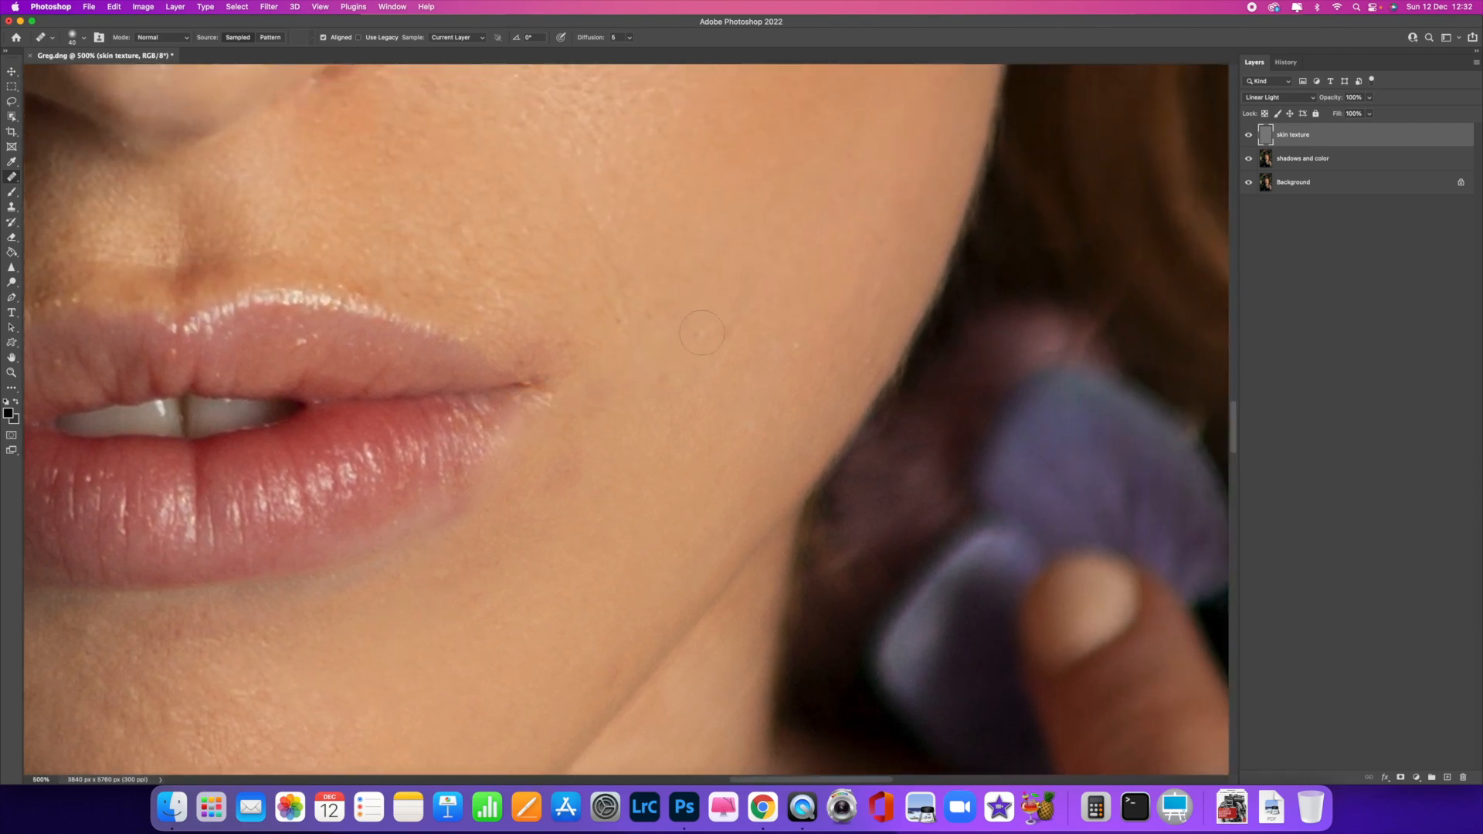
left_click(690, 329)
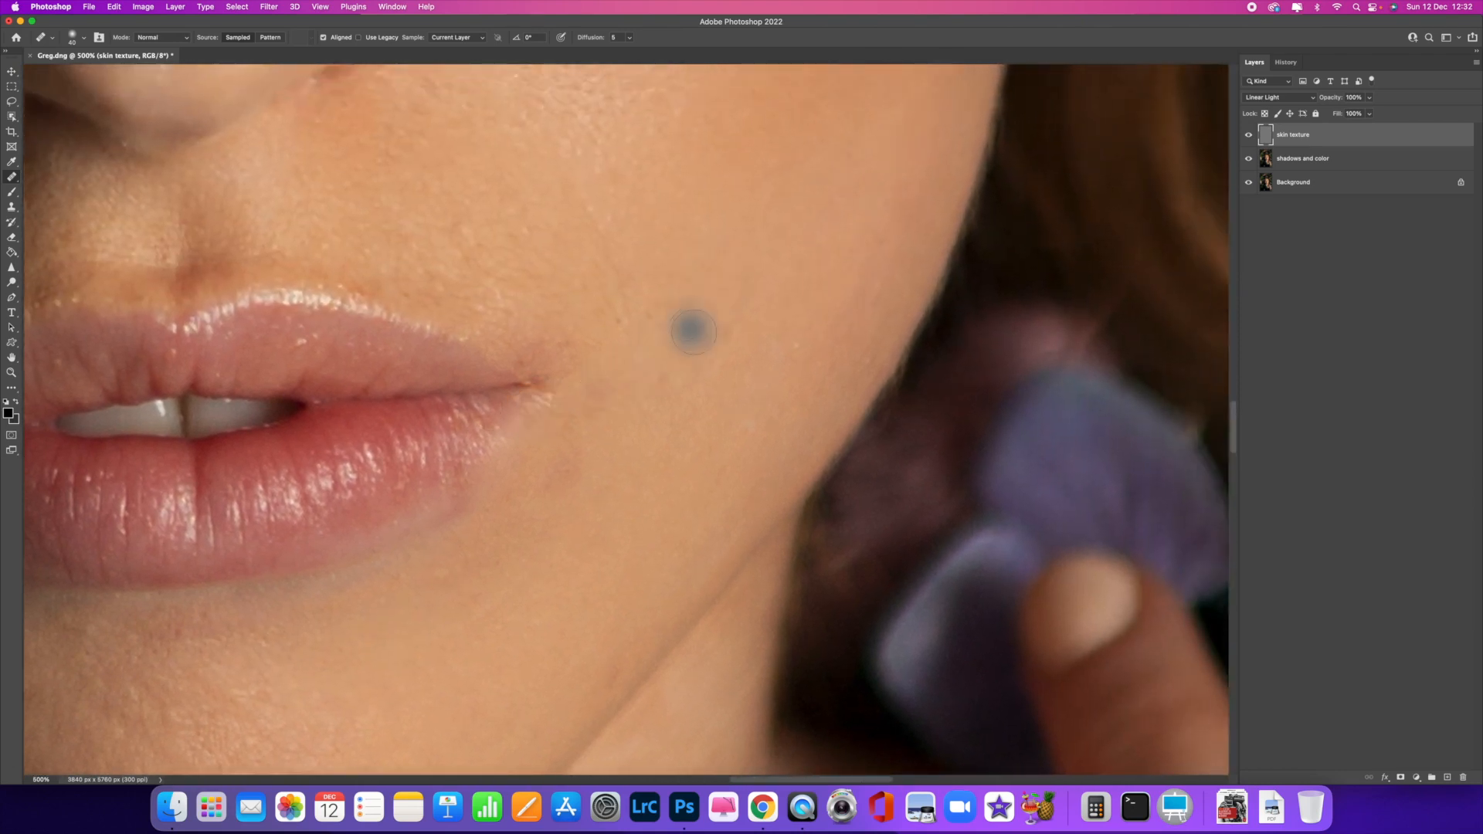
left_click(645, 315)
left_click(617, 322)
left_click(767, 328)
left_click(728, 329)
left_click(746, 418)
left_click(798, 348)
Step: Heal the fine line and marks on the lit side between the nose and the mouth corner
left_click(602, 251)
left_click(551, 186)
left_click(453, 238)
left_click(503, 231)
left_click(661, 221)
Step: Retouch the marks higher up on the lit cheek with sampled skin texture
scroll(660, 221, "right", 1)
scroll(661, 222, "right", 2)
scroll(661, 221, "up", 1)
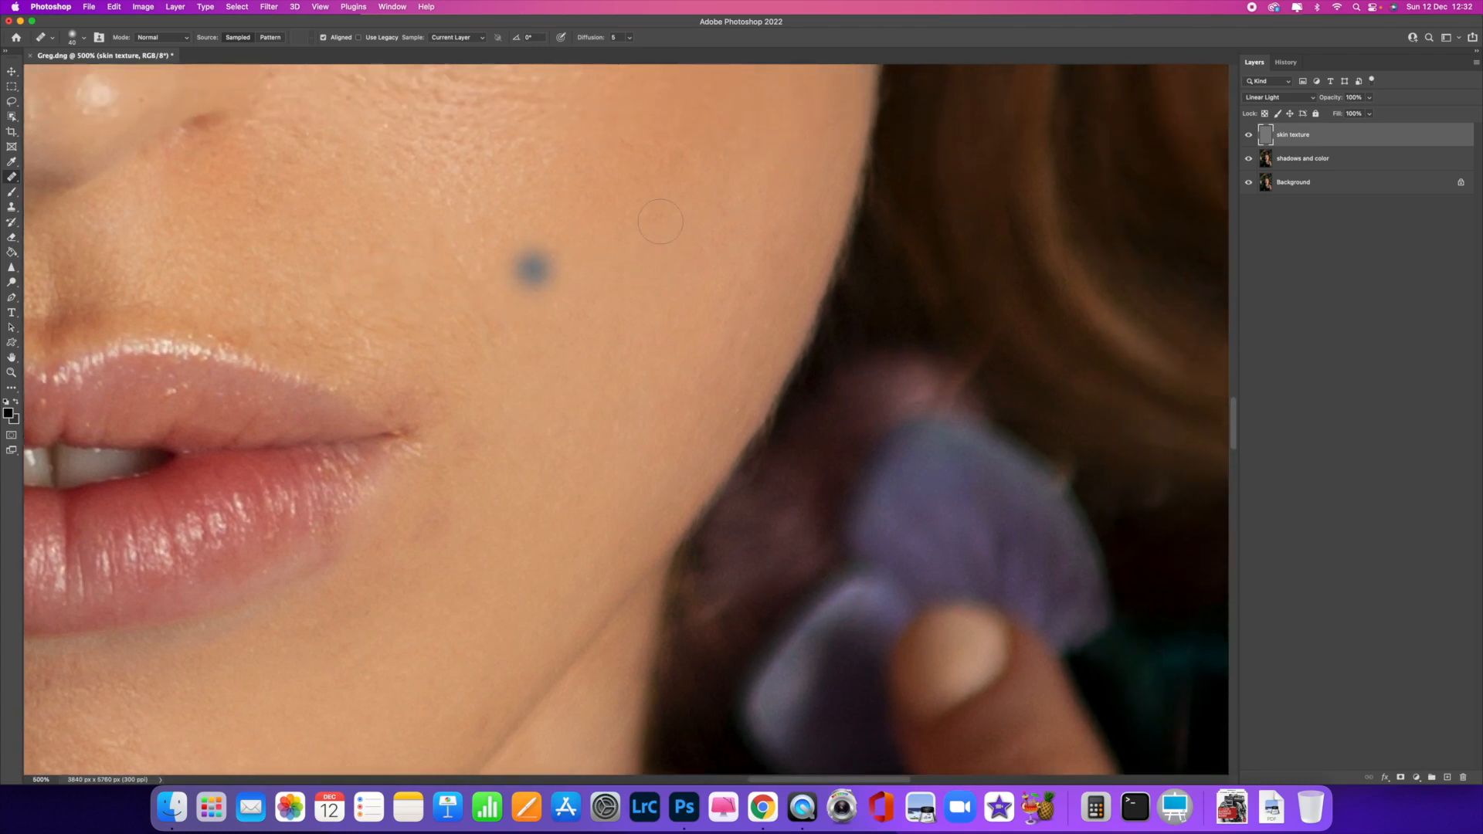
left_click(654, 223)
scroll(655, 223, "up", 3)
left_click(657, 224)
scroll(657, 224, "up", 5)
left_click(658, 225)
left_click(470, 206)
left_click(358, 205)
Step: Heal the coarse pores in the bright highlight area of the lit cheek below the eye
key("bracketright")
left_click(404, 242)
left_click(374, 285)
left_click(361, 308)
left_click(452, 253)
left_click(417, 254)
left_click(684, 342)
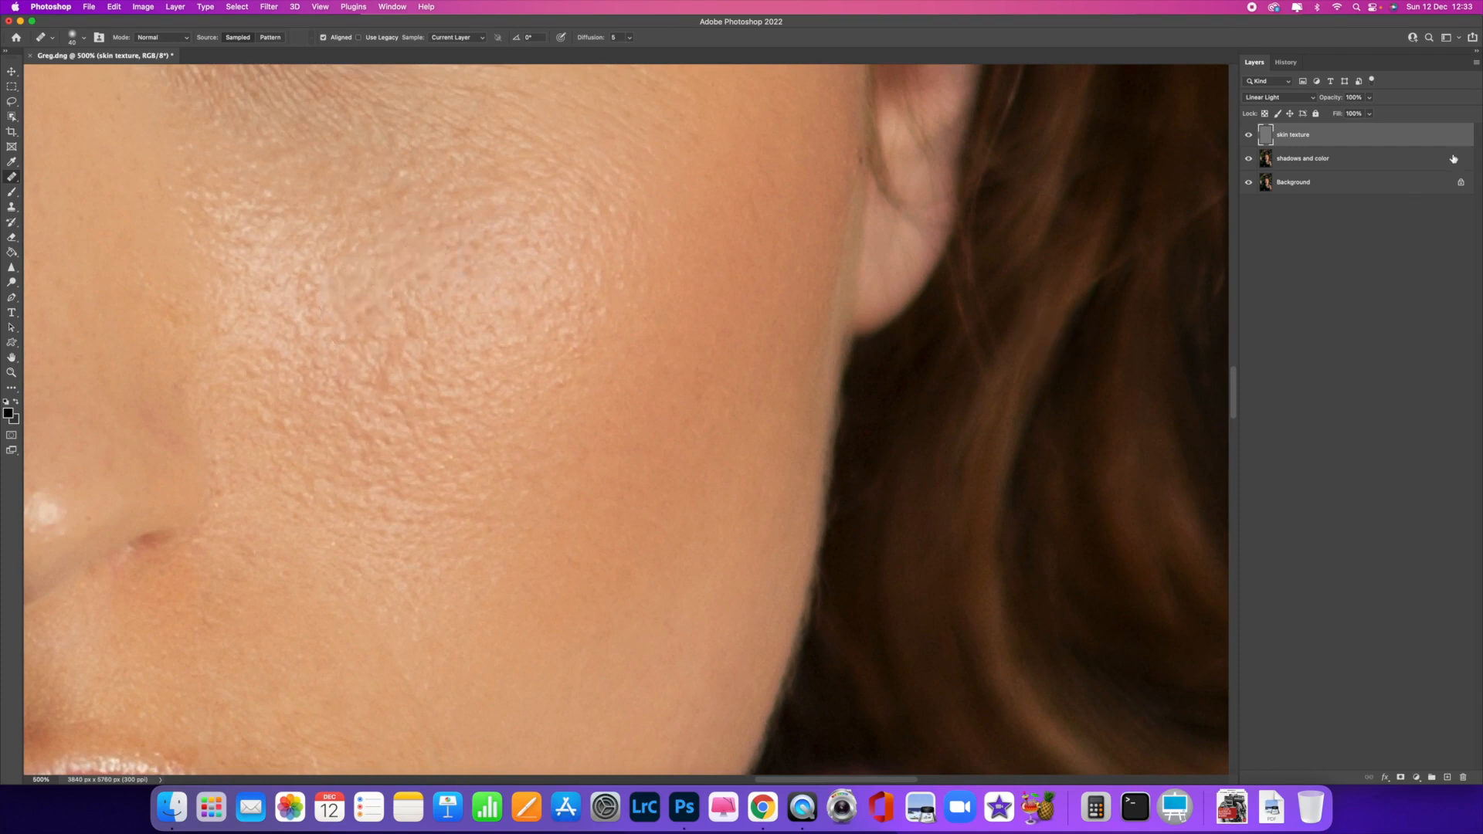
left_click_drag(502, 243, 477, 420)
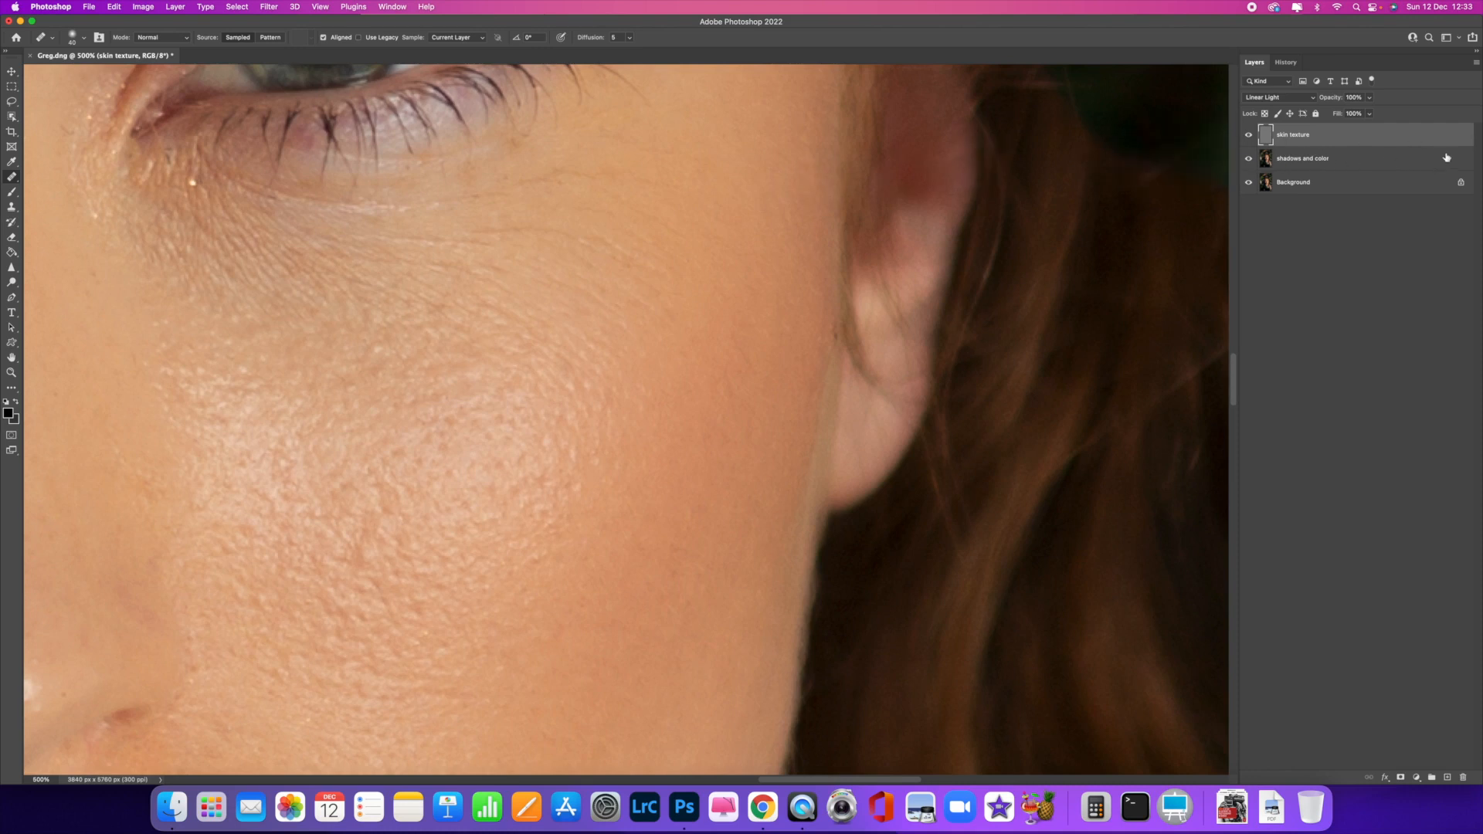
Step: Examine the lit temple, eyebrow, eye area and bridge of the nose for remaining blemishes
scroll(625, 340, "up", 10)
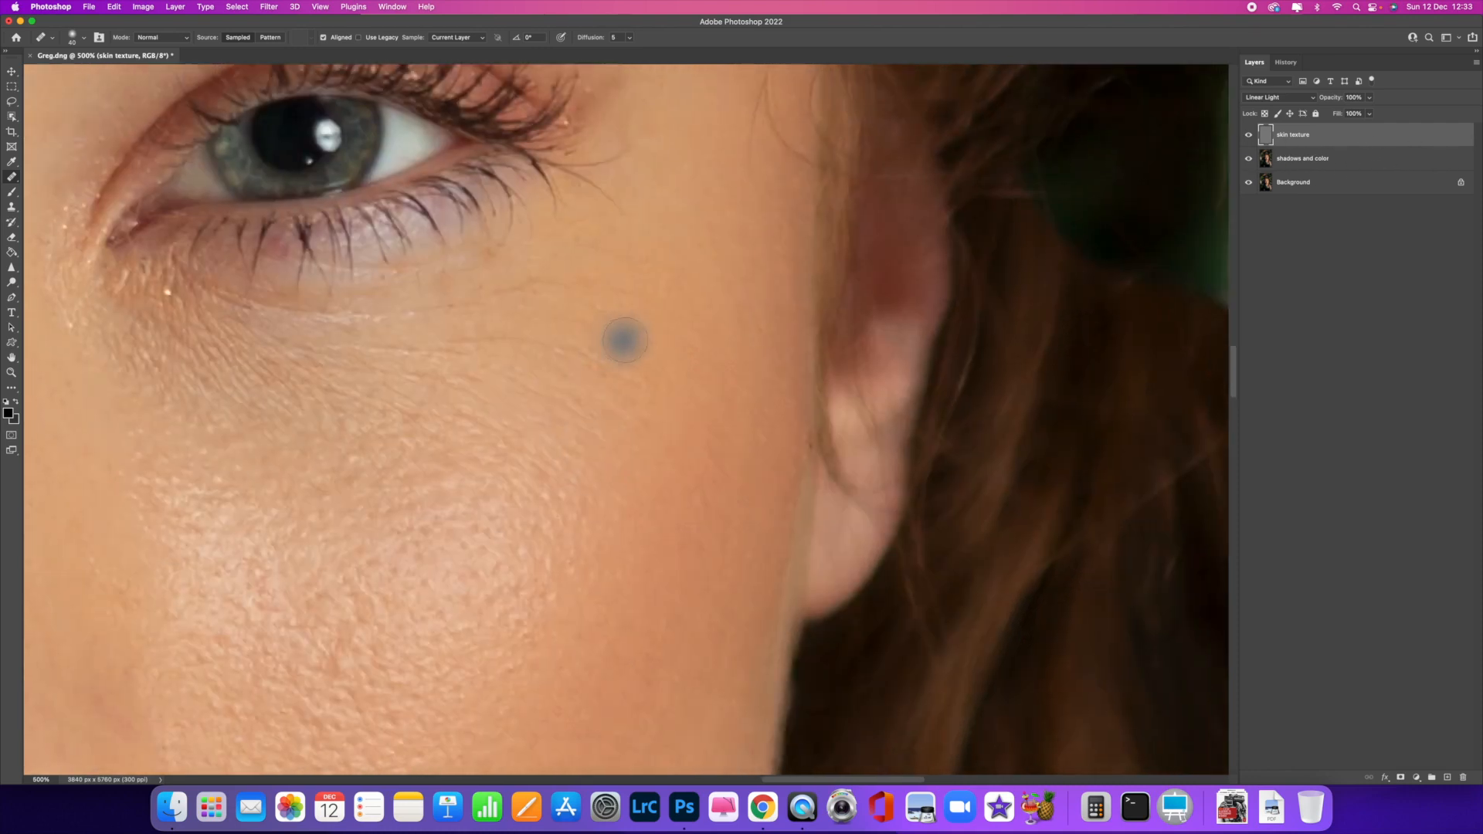
scroll(626, 340, "up", 1)
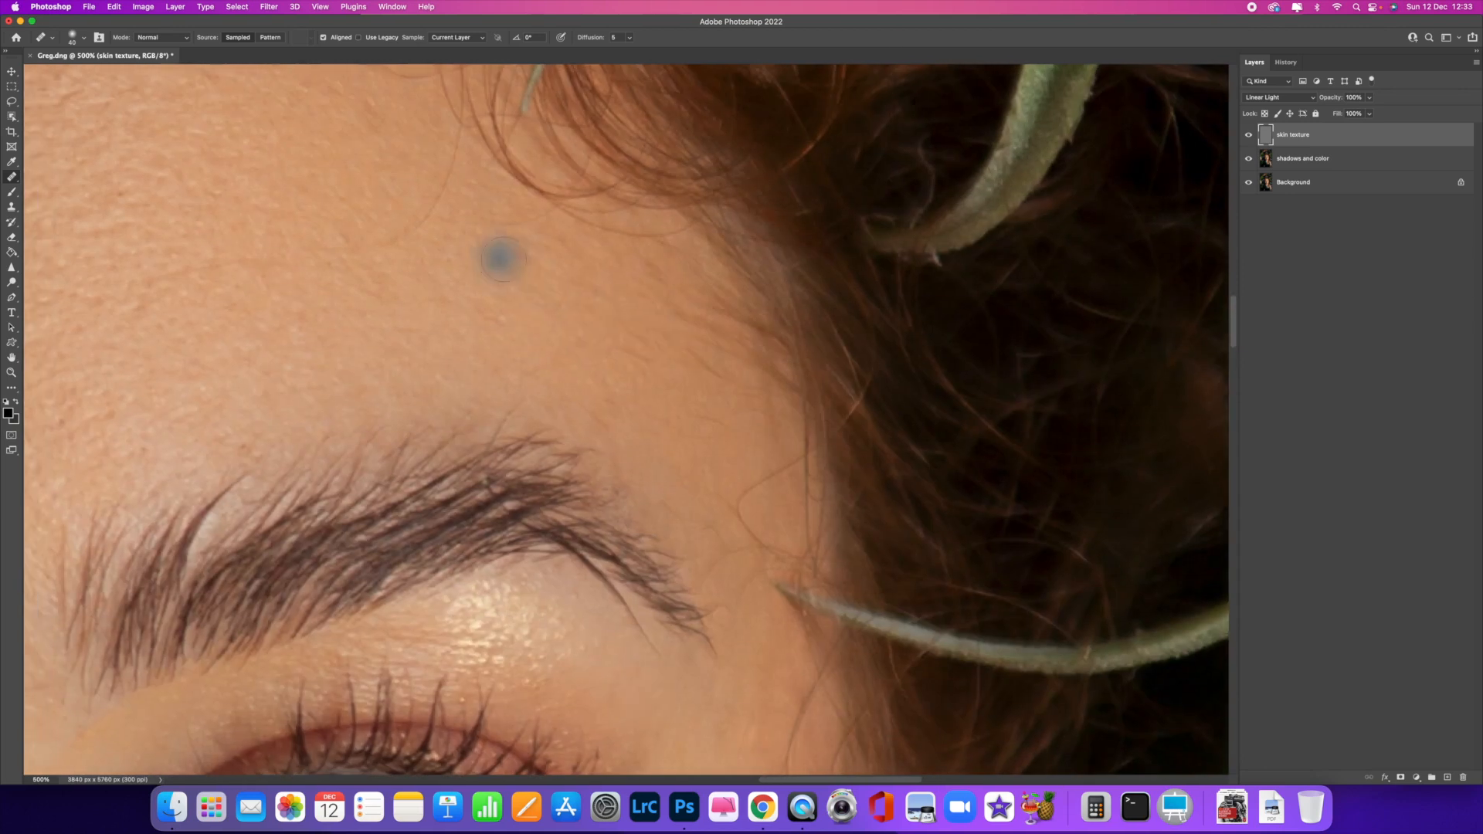
scroll(548, 305, "down", 3)
scroll(563, 307, "left", 3)
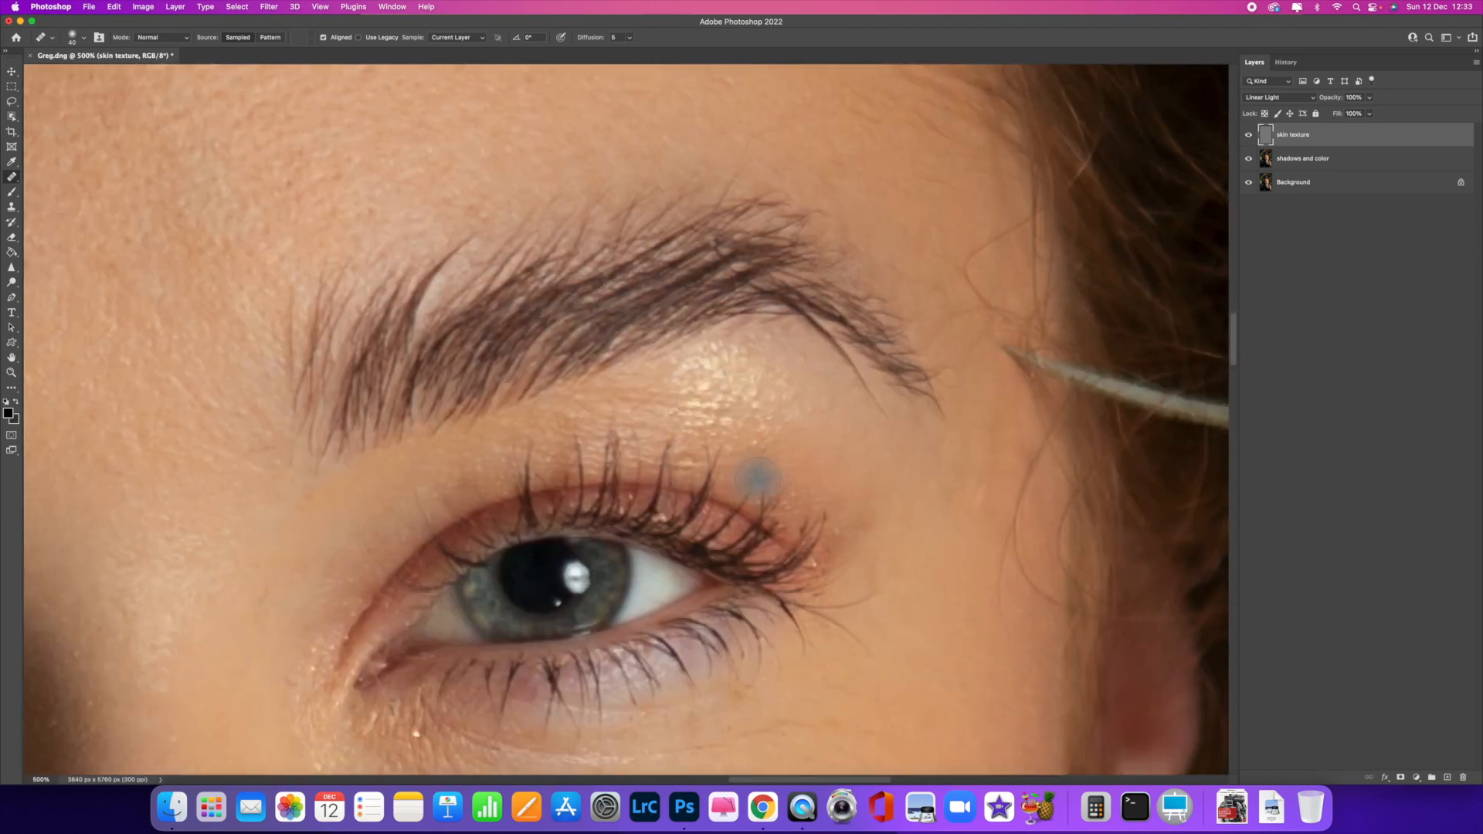
scroll(761, 475, "down", 5)
scroll(764, 469, "left", 1)
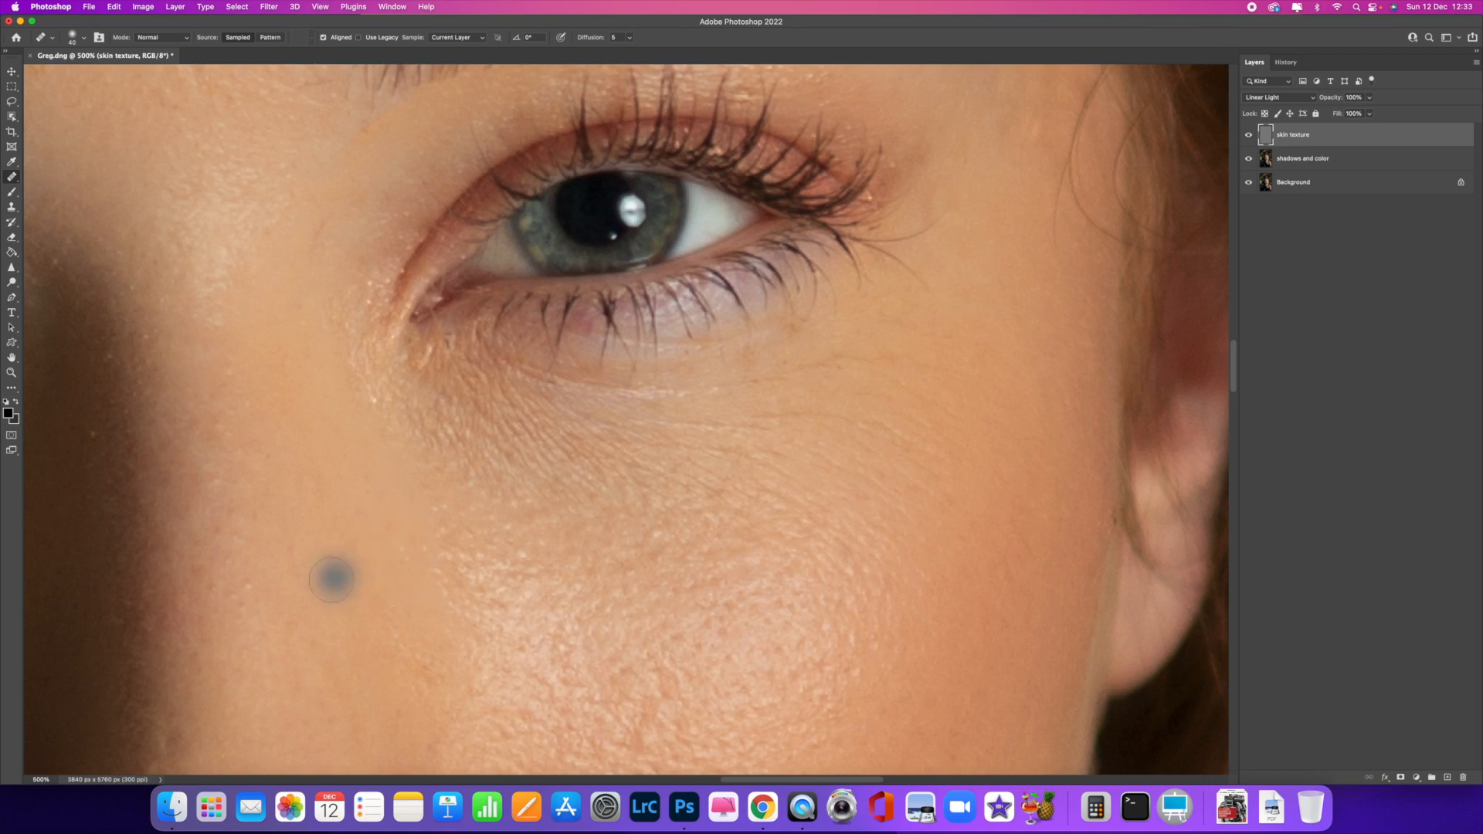
scroll(327, 546, "down", 2)
scroll(327, 546, "left", 2)
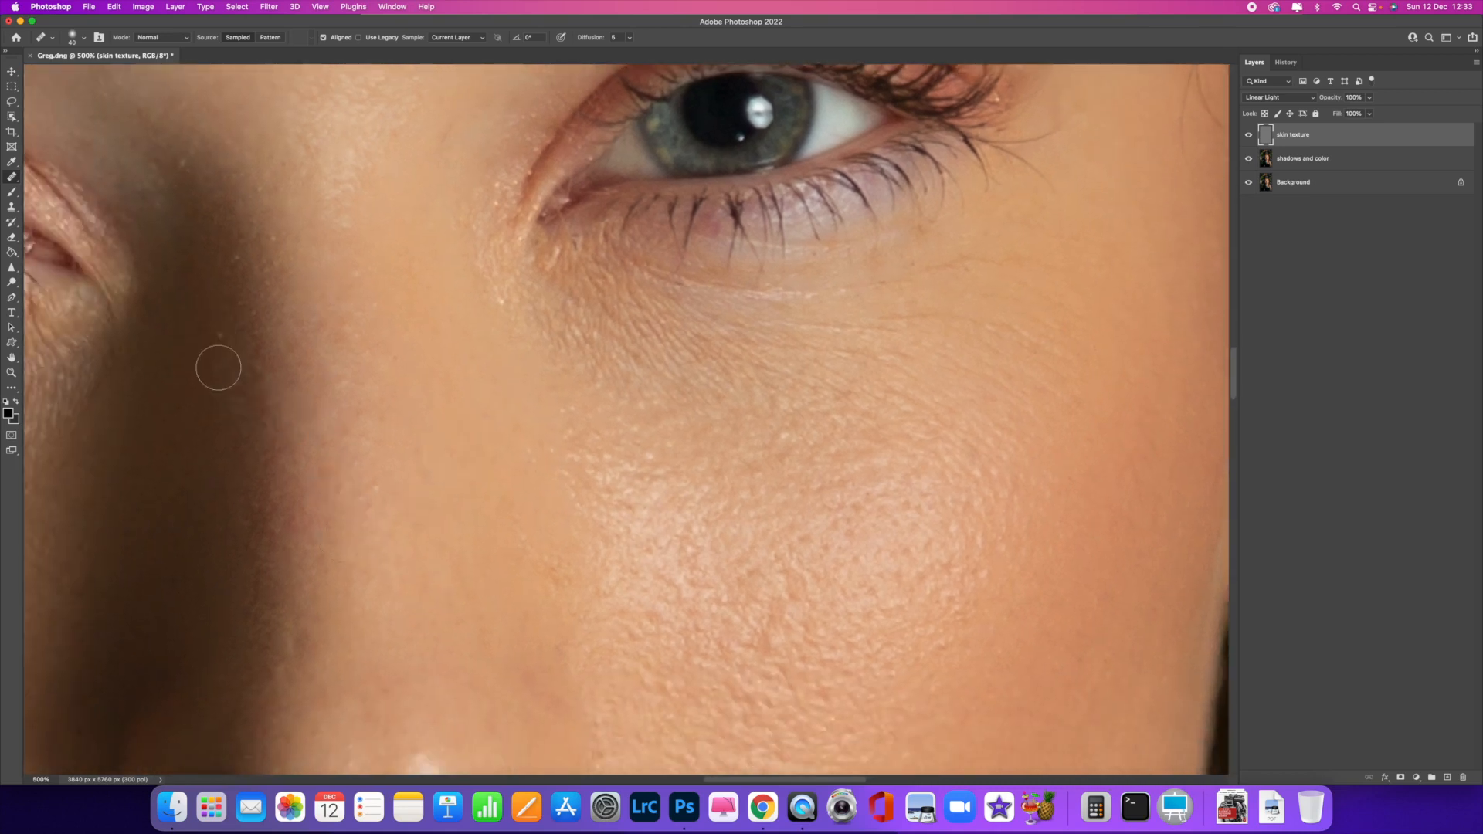
scroll(335, 258, "down", 3)
scroll(334, 258, "left", 2)
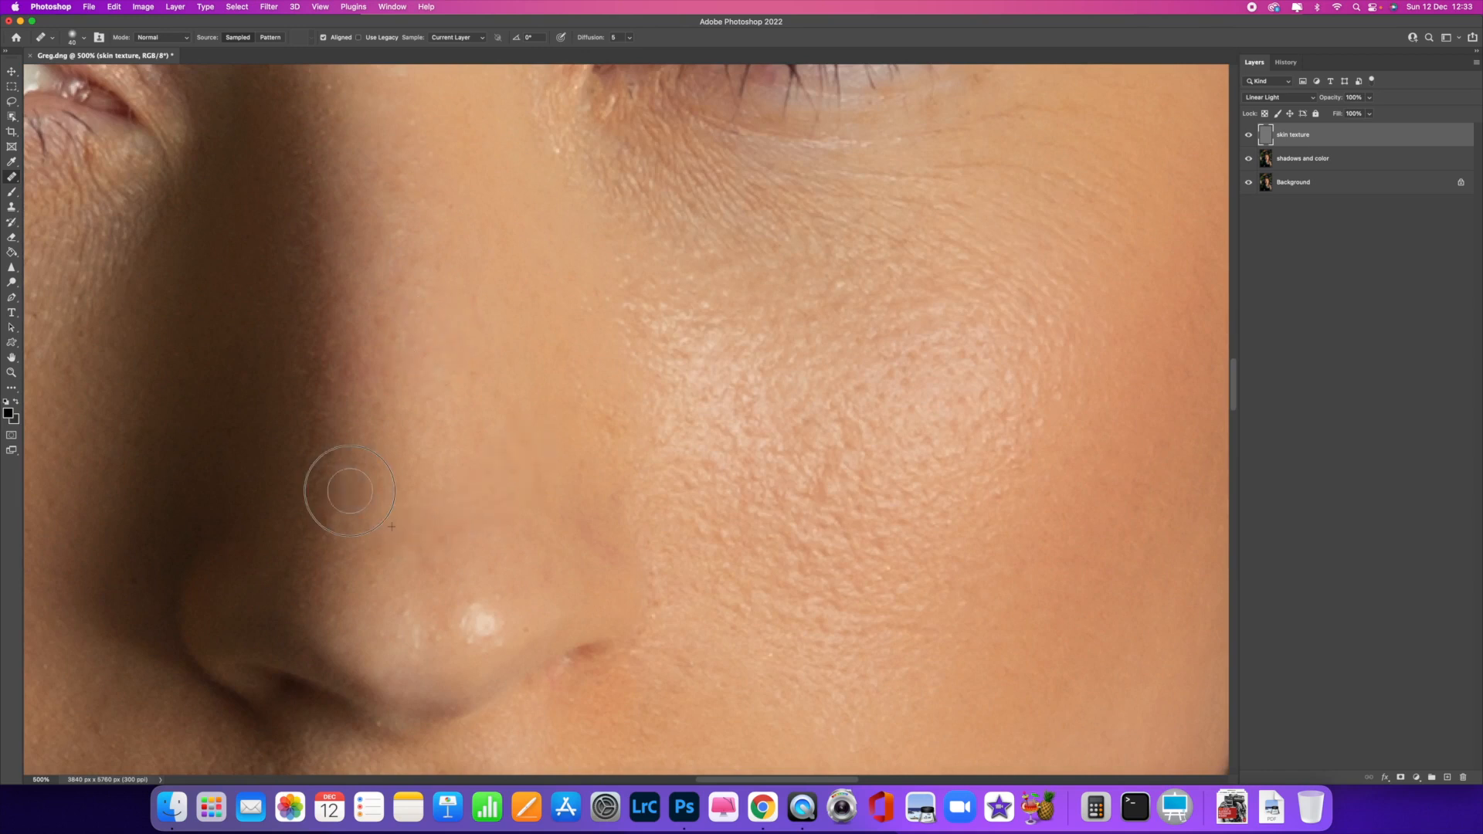
Step: Heal the small highlight on the tip of the nose and the light speck beneath it
scroll(445, 449, "down", 3)
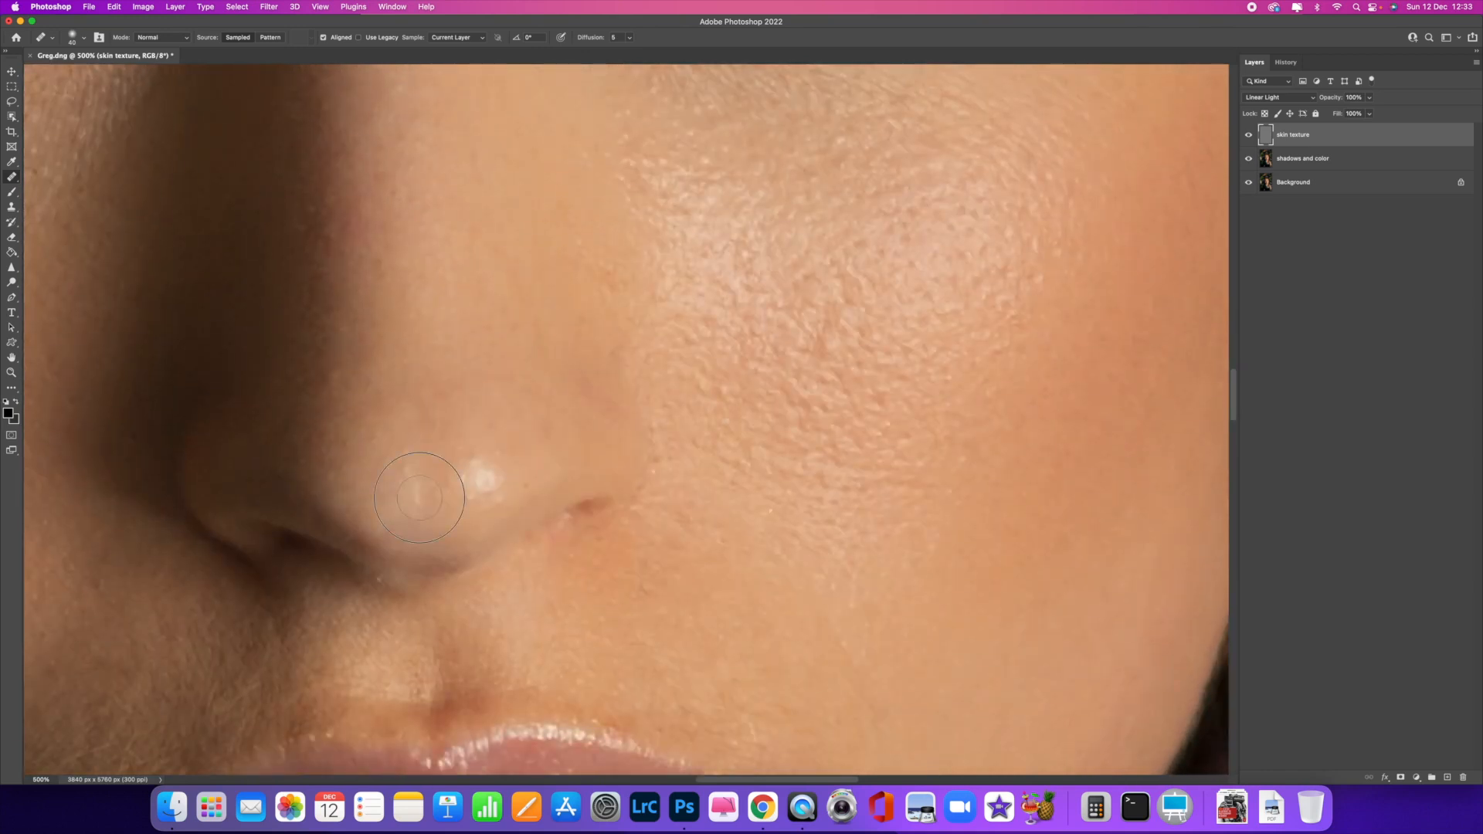
left_click(420, 645)
left_click(378, 575)
left_click(459, 530)
left_click(530, 484)
Step: Heal the marks from beside the lit nostril down to the skin above the mouth corner
left_click(687, 470)
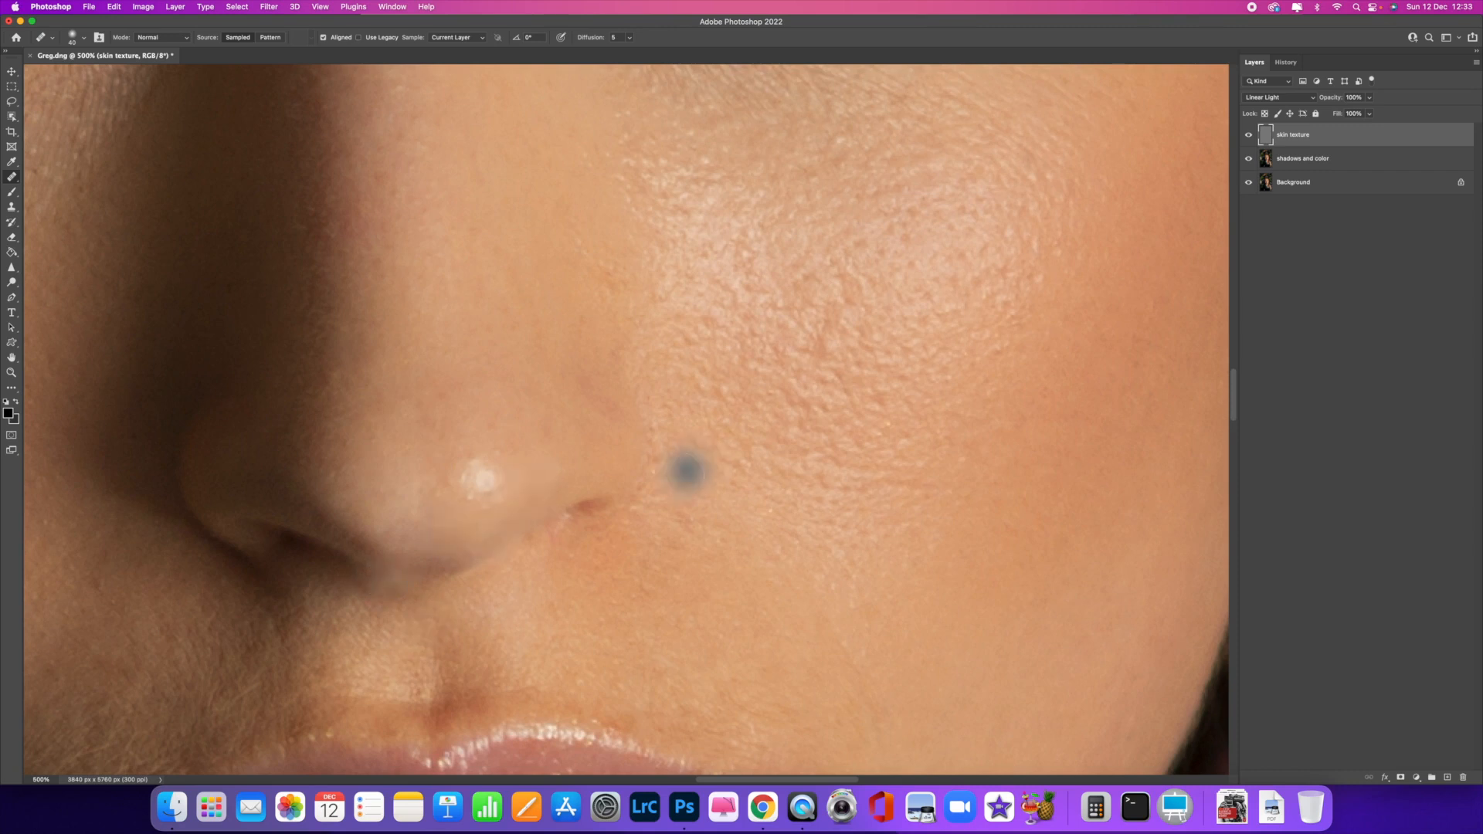
left_click(771, 507)
left_click(733, 535)
left_click(769, 626)
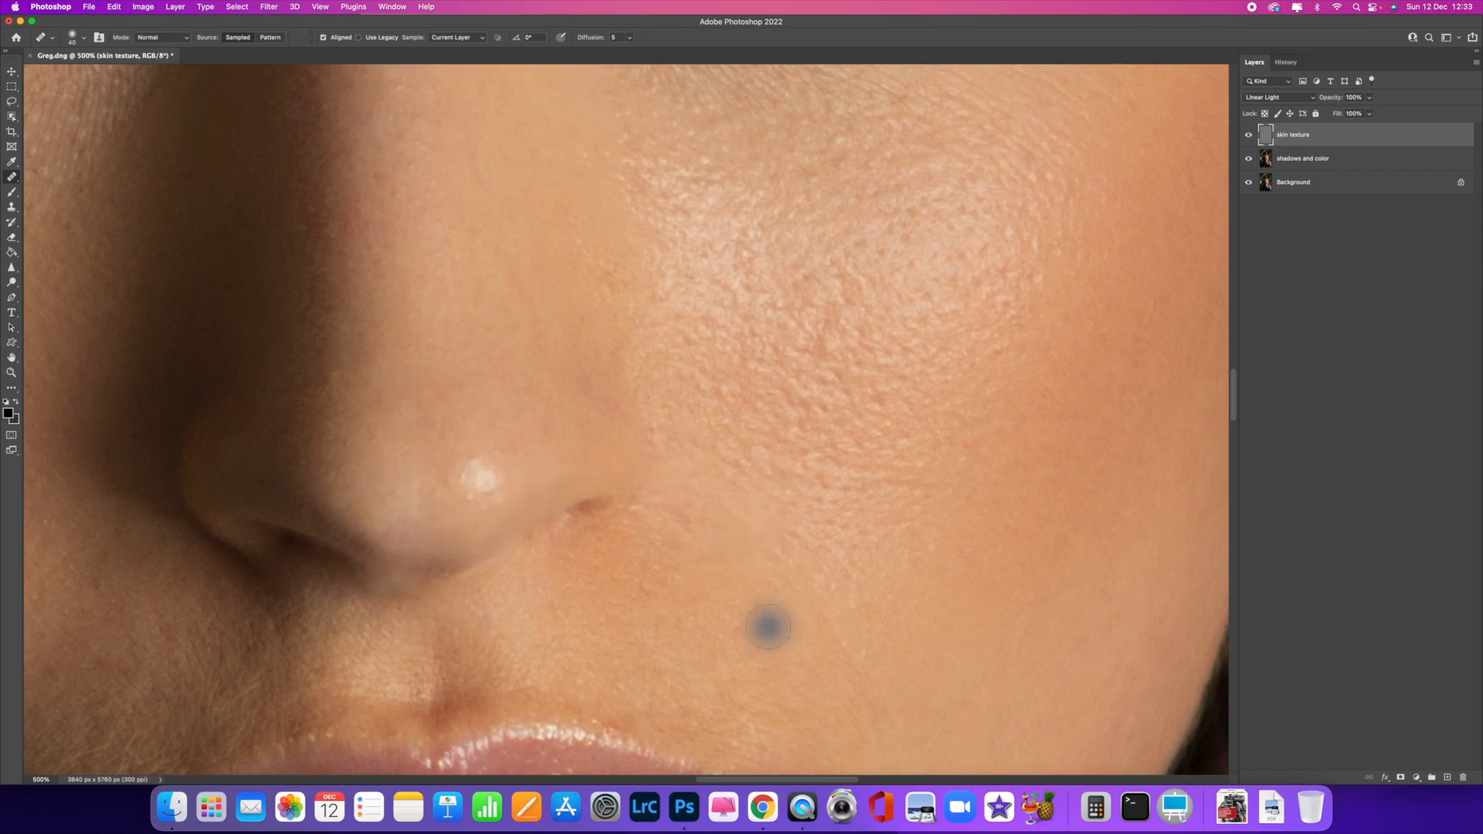
scroll(769, 626, "down", 5)
left_click(771, 541)
left_click(753, 489)
left_click(703, 547)
Step: Remove the bright specks along the upper lip using nearby lip texture
scroll(703, 546, "left", 3)
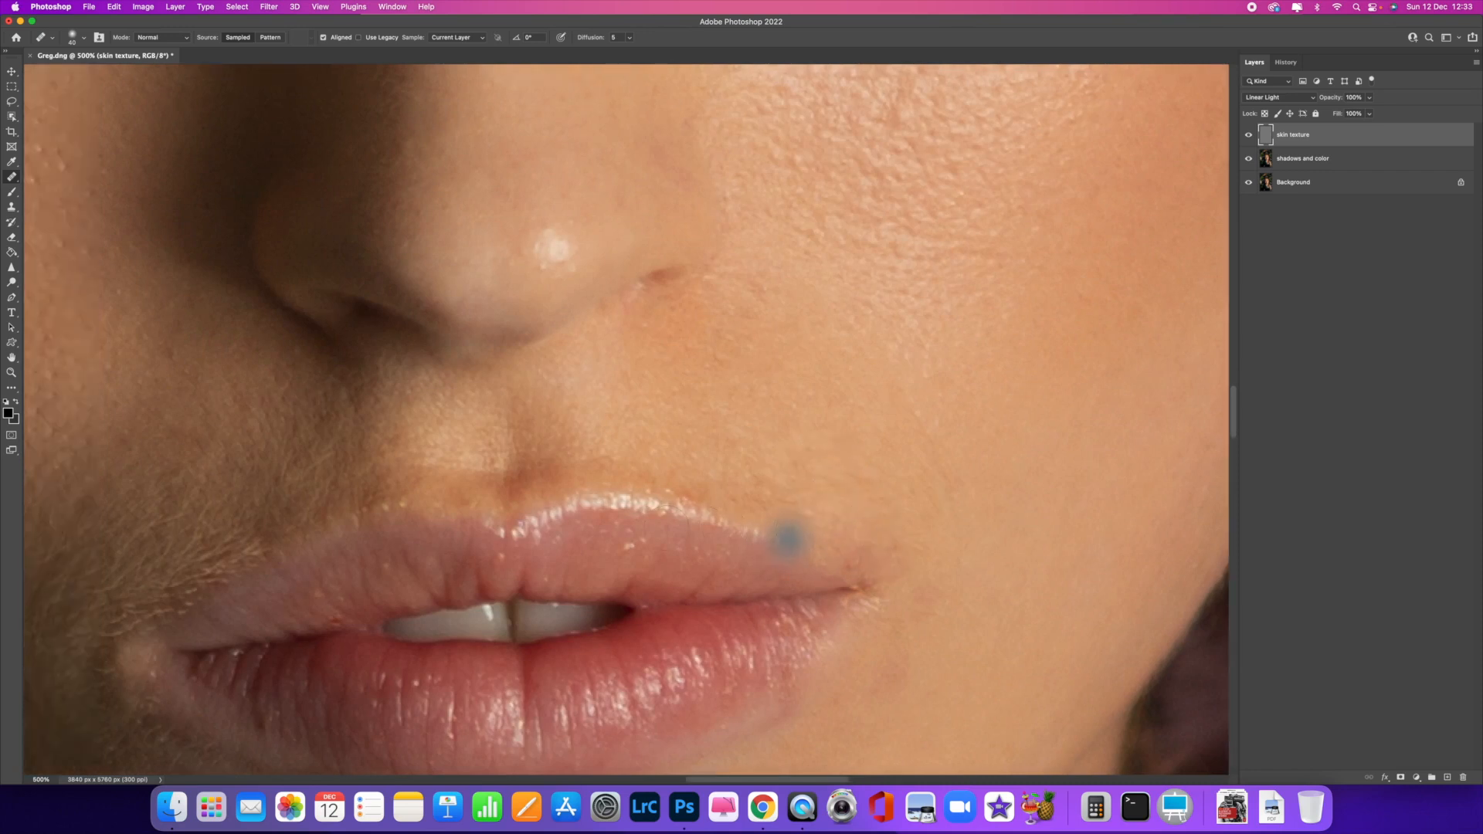
left_click(395, 565)
left_click(318, 590)
left_click(328, 618)
left_click(638, 546)
left_click(633, 542)
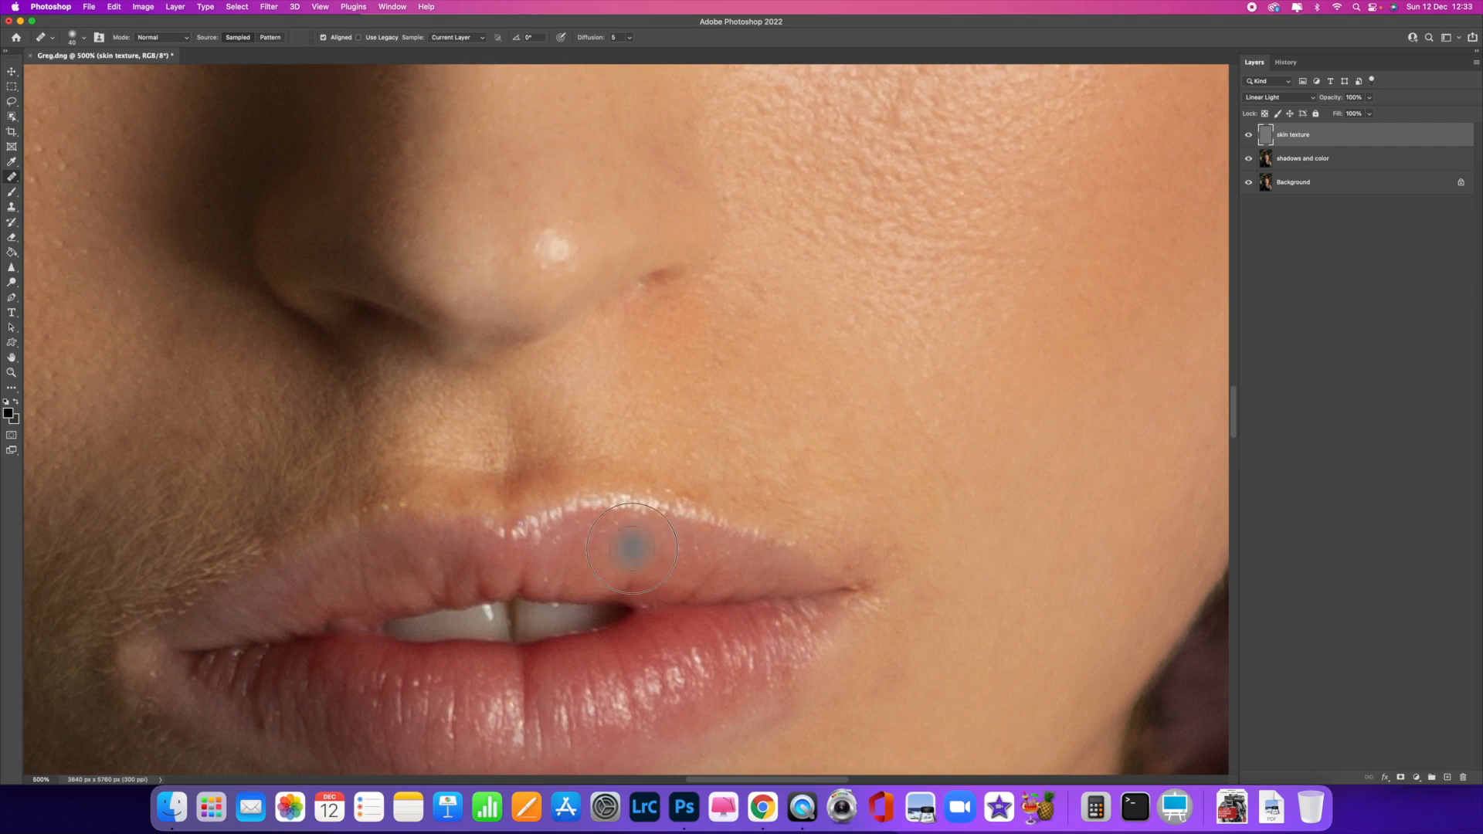
left_click(788, 519)
Step: Retouch the skin texture around the lit corner of the mouth
scroll(788, 519, "down", 7)
left_click(983, 358)
left_click(917, 233)
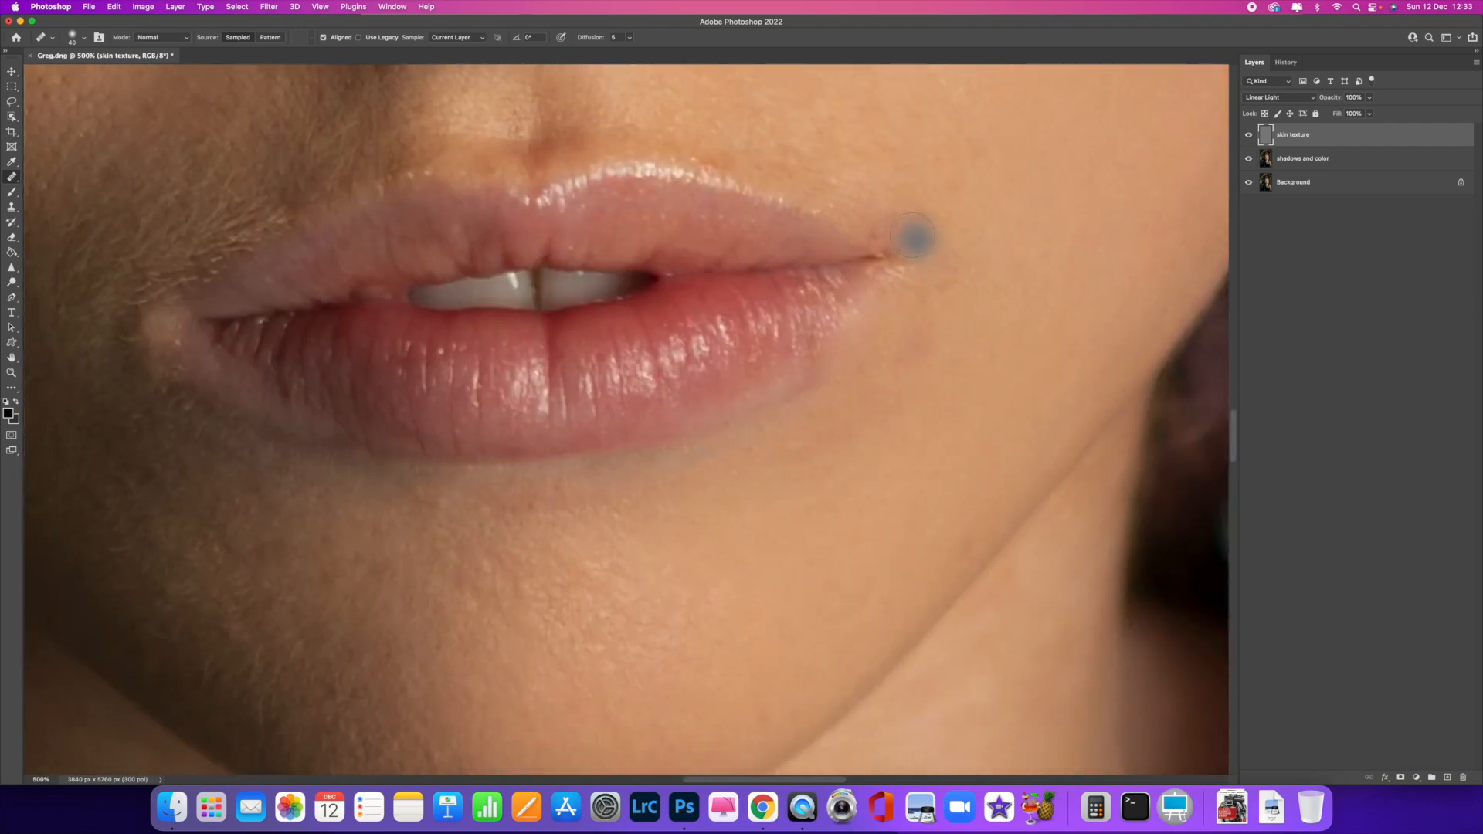
Step: Heal the small marks on the lit lower cheek and jaw beside the chin on the skin texture layer
left_click(940, 464)
left_click(953, 540)
left_click(965, 561)
left_click(870, 545)
left_click(909, 517)
Step: Heal the lines and blemishes between the eyebrows and on the lower forehead
key("super+minus")
key("super+minus")
key("super+minus")
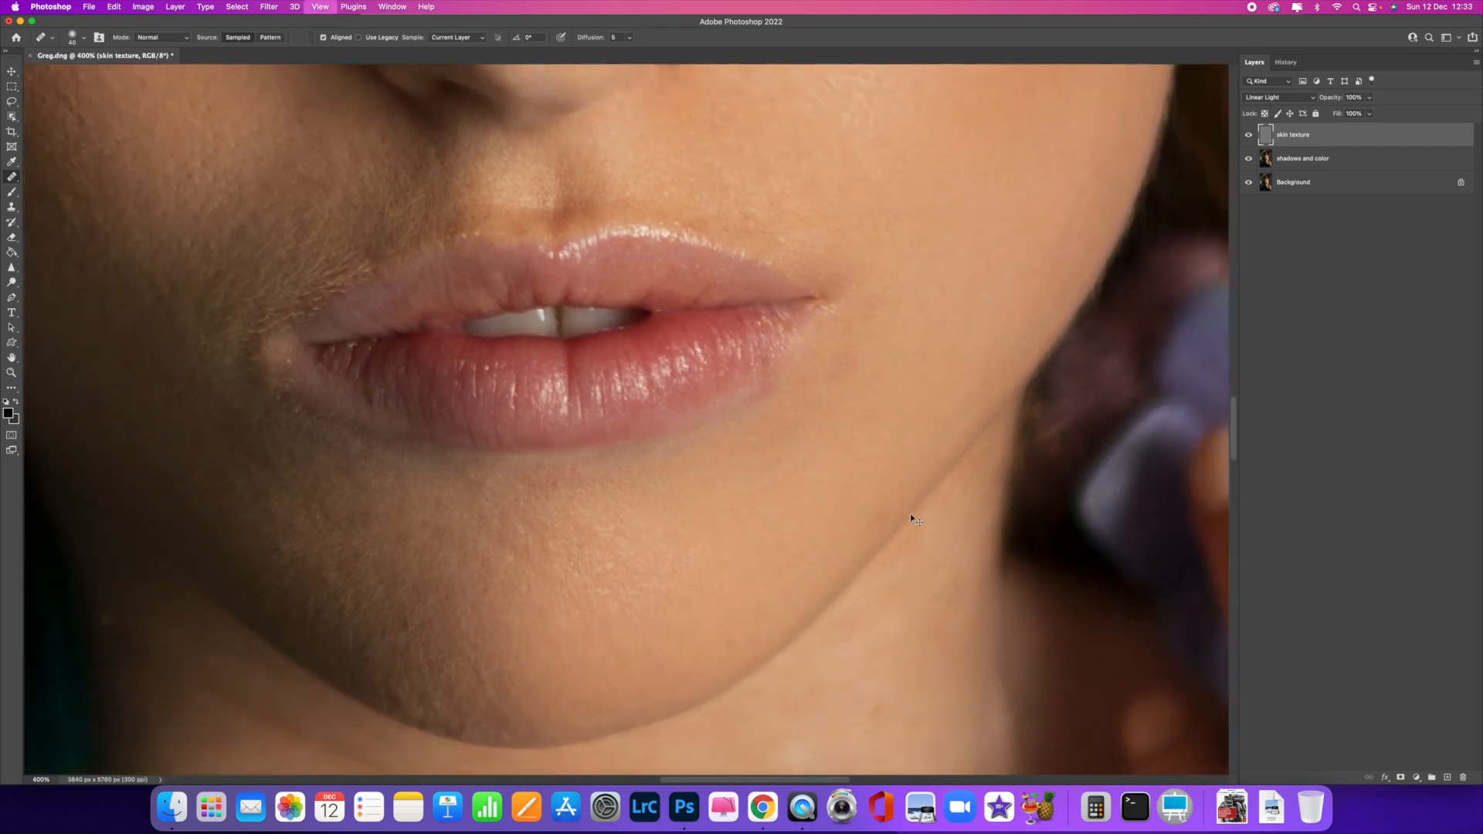
scroll(573, 239, "up", 10)
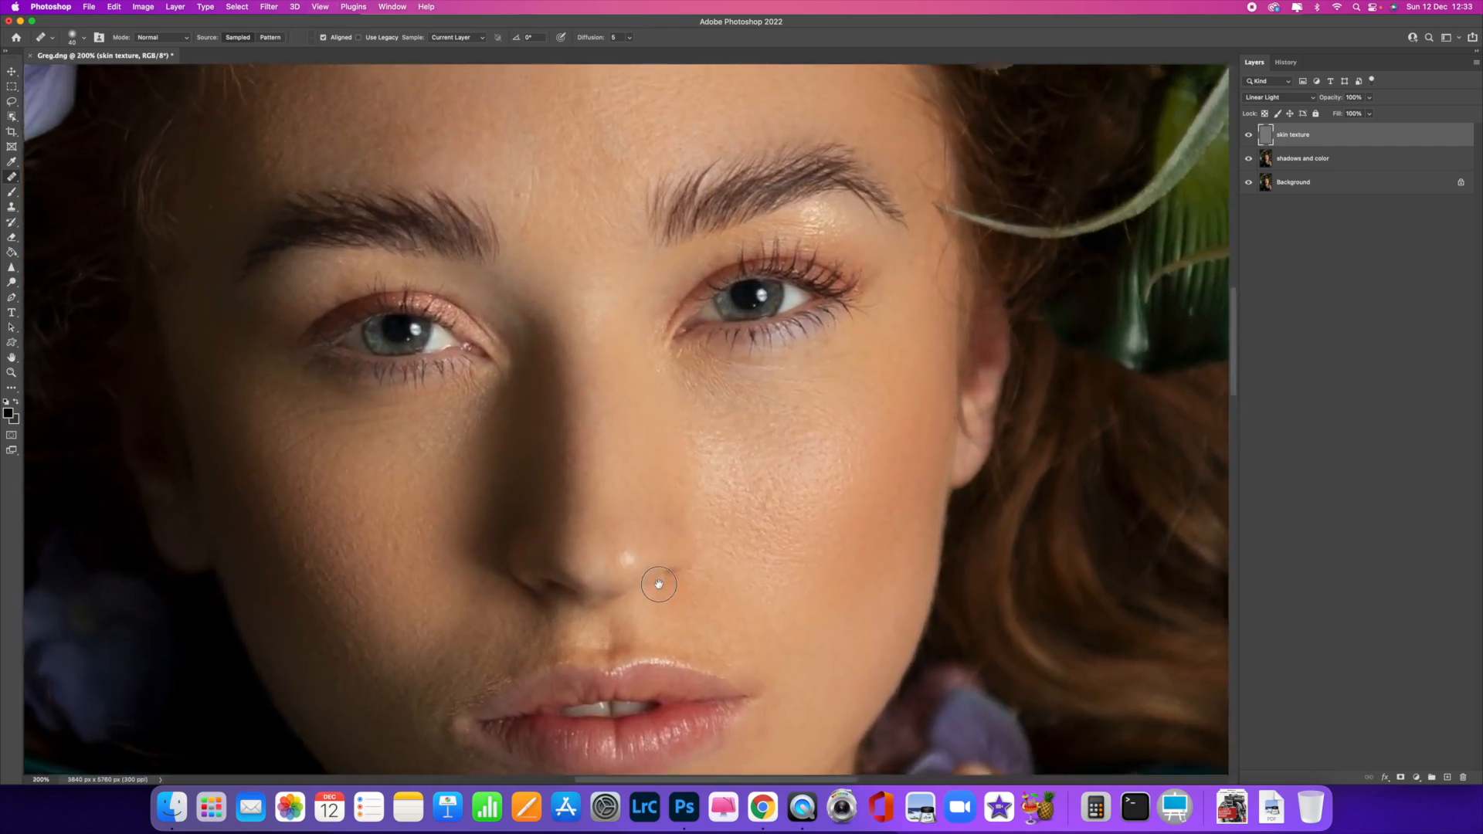
key("super+plus")
key("super+plus")
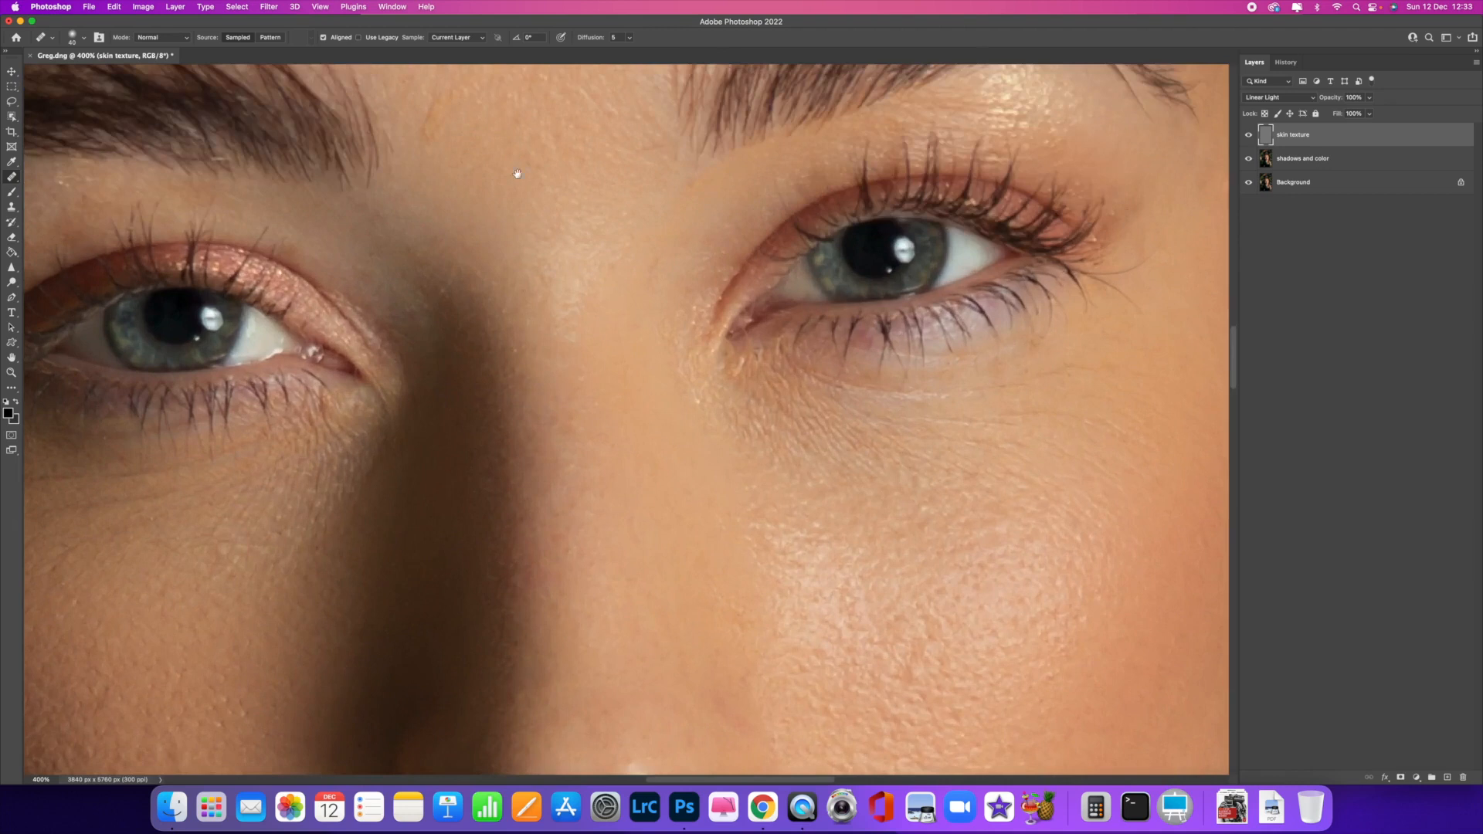
scroll(560, 278, "up", 4)
left_click(560, 277)
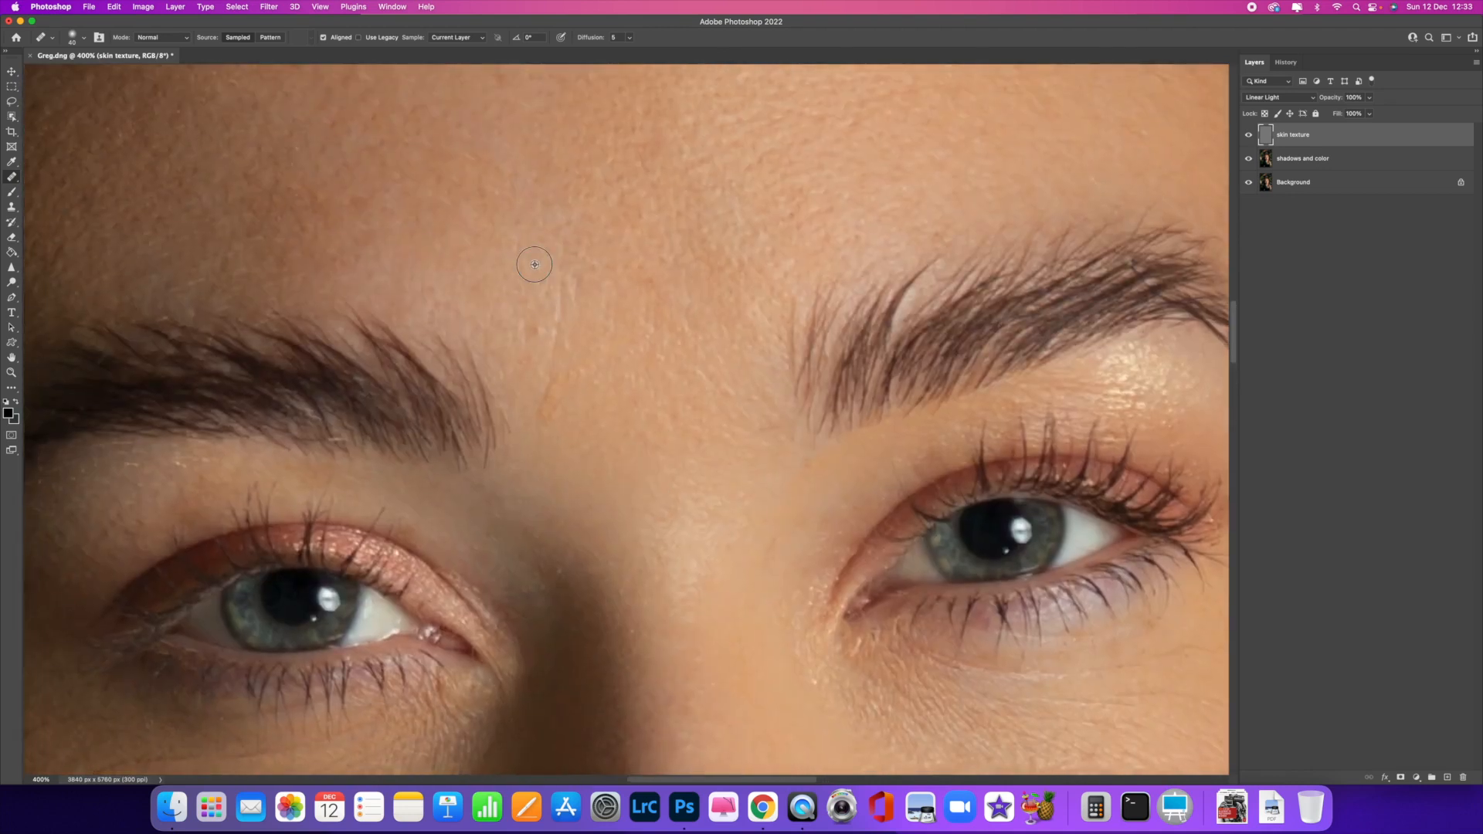
left_click(536, 328)
left_click(526, 396)
left_click(547, 393)
left_click(737, 380)
left_click(644, 285)
left_click(720, 396)
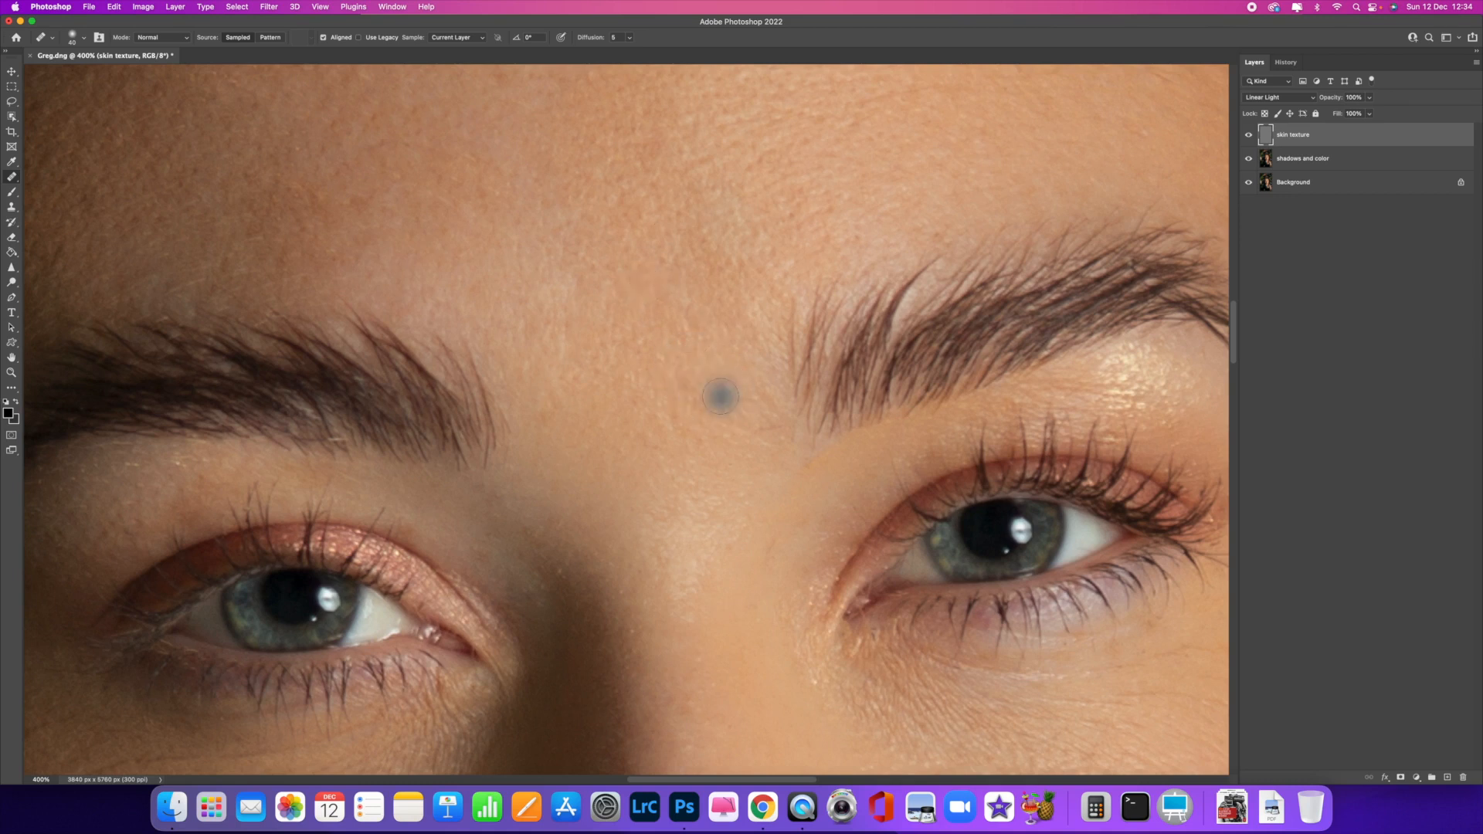
Step: Save the current healed state of the portrait as a new history snapshot
key("super+1")
left_click(1286, 63)
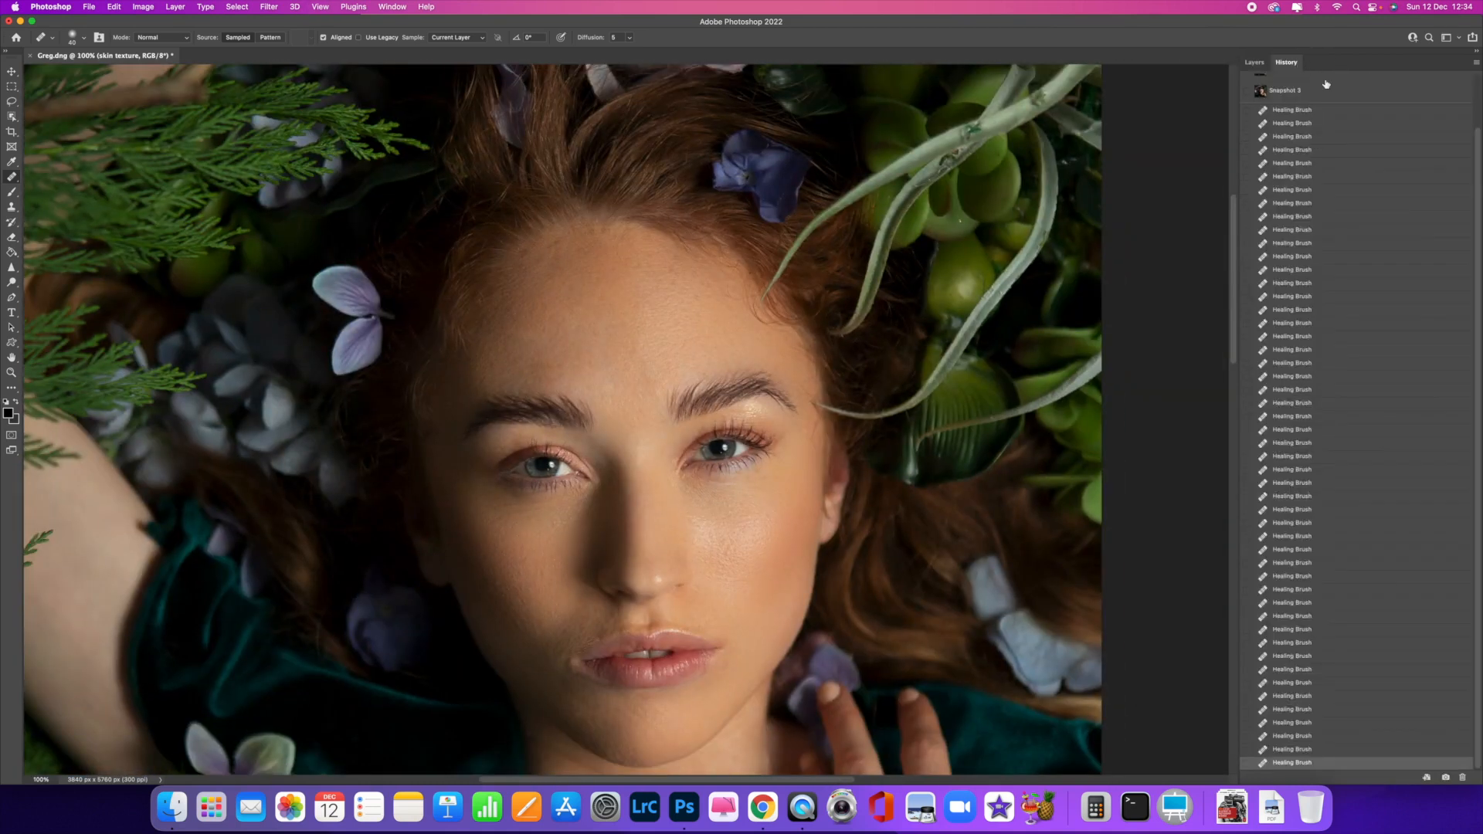
scroll(1329, 173, "up", 3)
Step: Compare the face before and after skin healing by alternating between Snapshot 3 and Snapshot 4, ending on Snapshot 4
left_click(1325, 154)
key("super+plus")
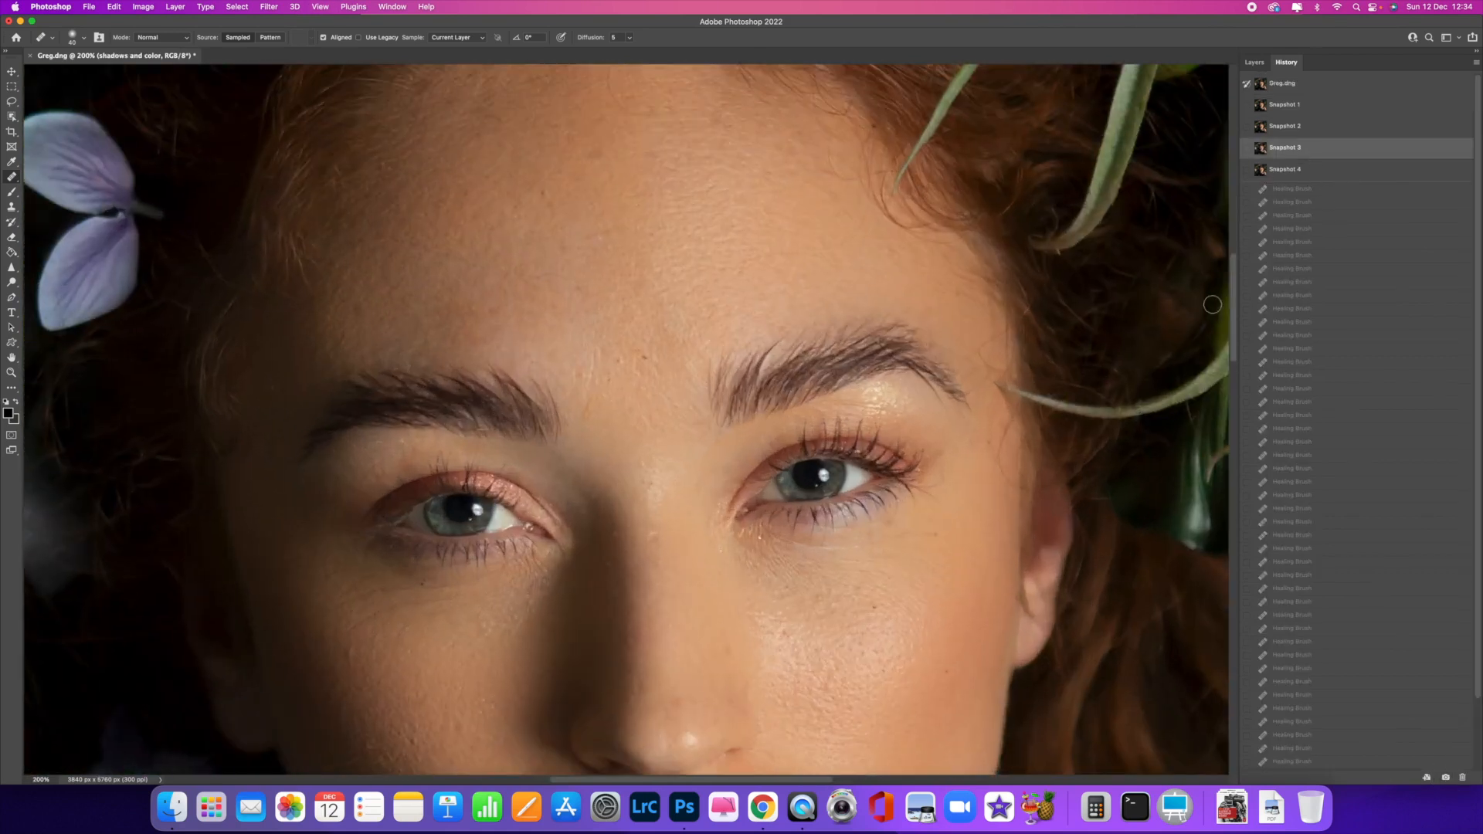
left_click(1321, 171)
scroll(626, 419, "down", 5)
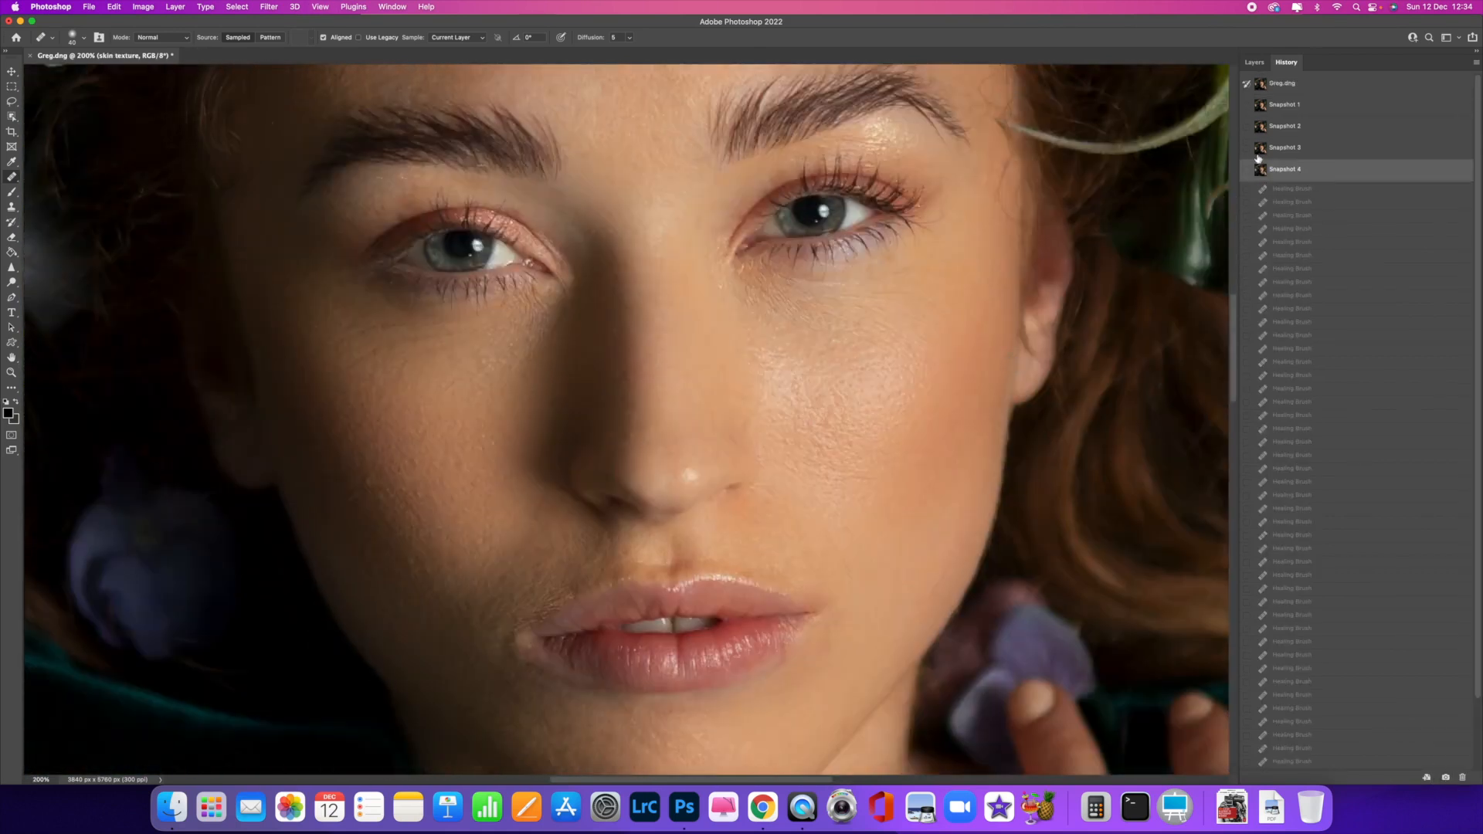
left_click(1304, 154)
left_click(1314, 172)
left_click(1317, 151)
left_click(1318, 169)
key("super+minus")
left_click_drag(788, 315, 790, 404)
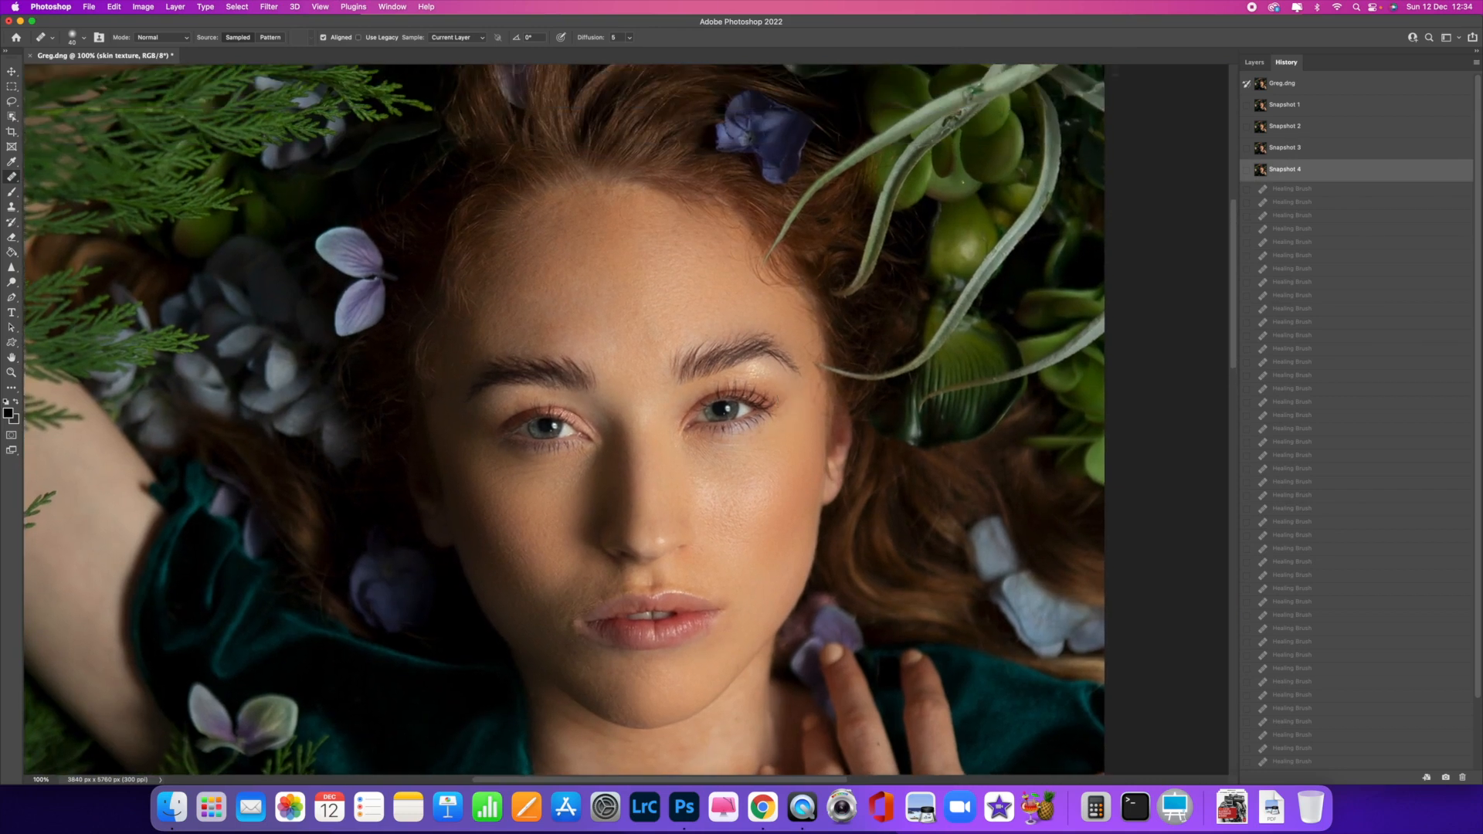
Step: Lasso a large rounded area of the forehead on the skin texture layer with a 50 px feather
left_click(1255, 63)
key("super+plus")
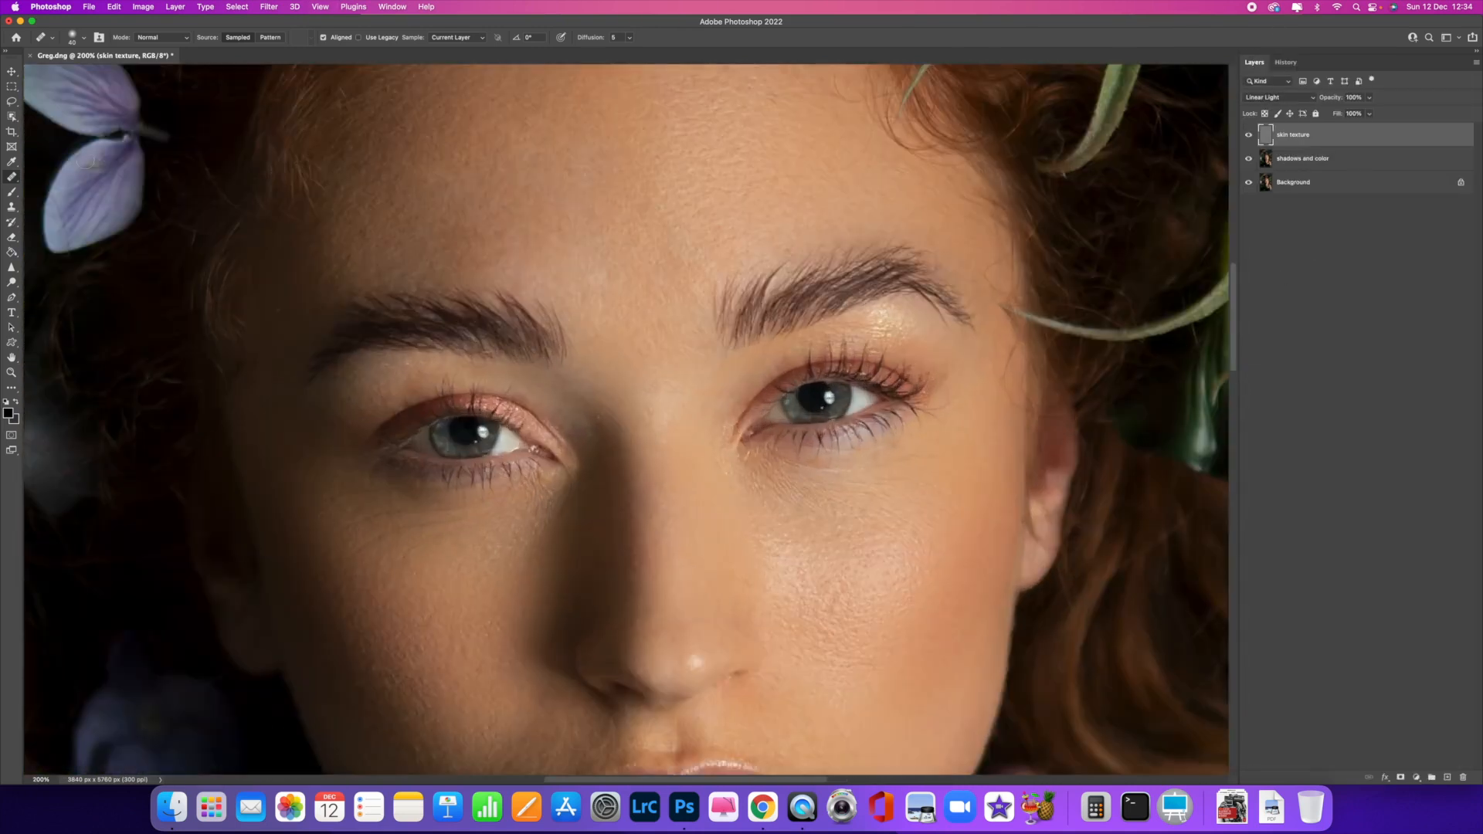
left_click(15, 103)
left_click_drag(17, 104, 88, 101)
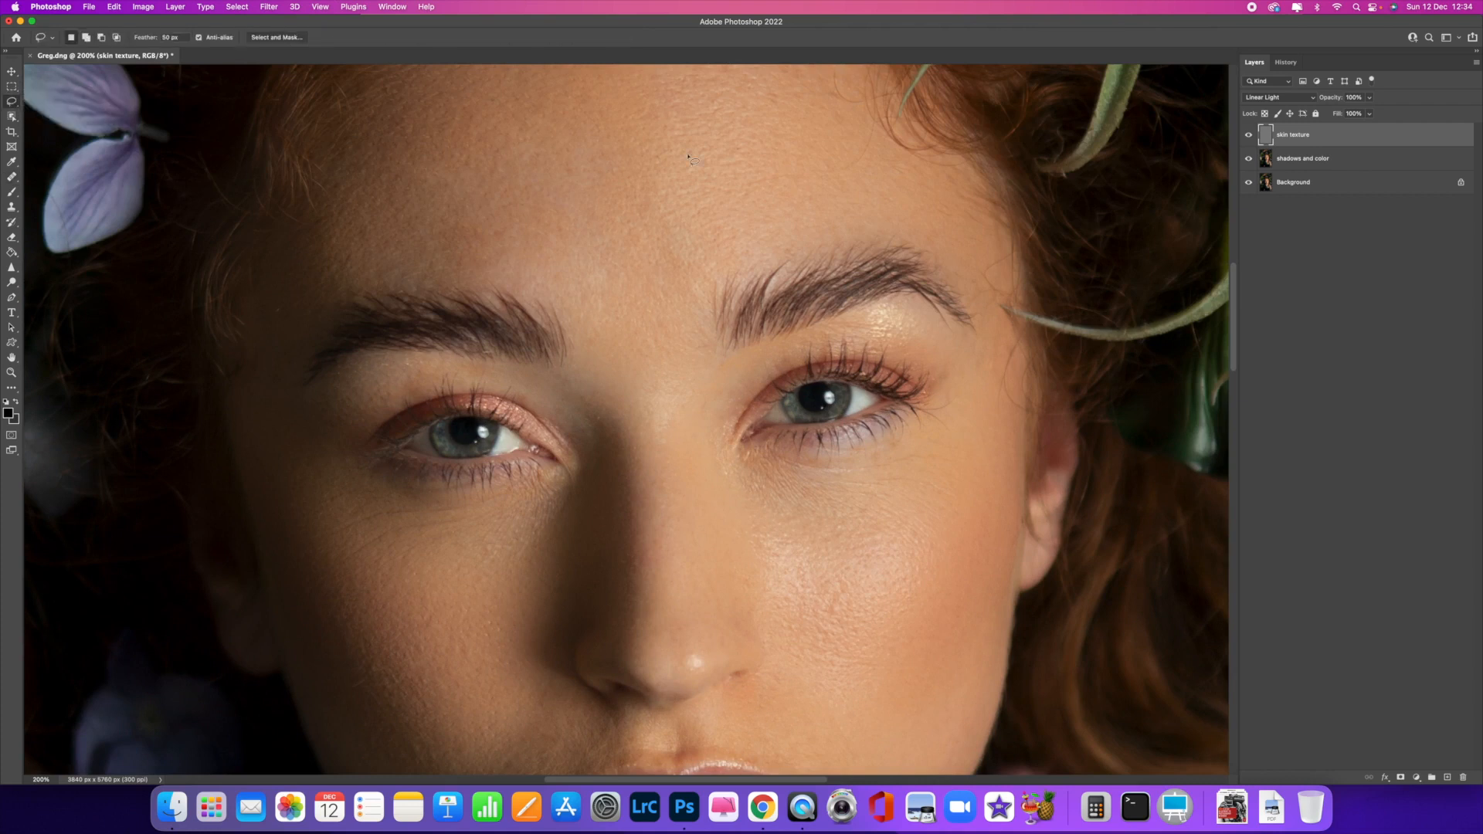
scroll(961, 245, "down", 3)
scroll(781, 184, "up", 6)
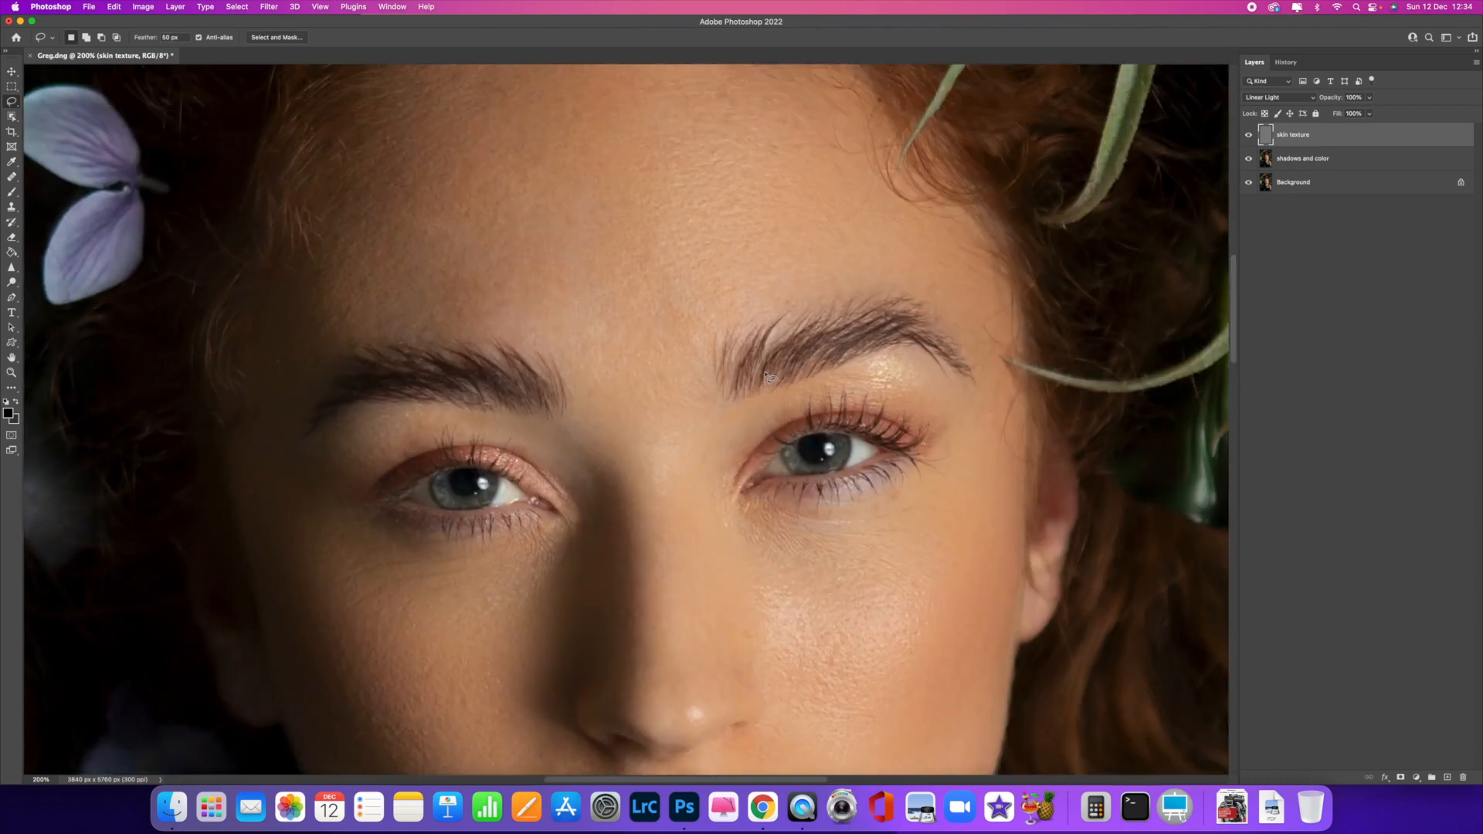
mouse_move(684, 148)
left_mouse_down()
mouse_move(426, 179)
mouse_move(446, 354)
mouse_move(580, 428)
mouse_move(698, 407)
mouse_move(800, 342)
mouse_move(841, 252)
mouse_move(830, 286)
left_mouse_up()
Step: Try smoothing the selected forehead texture with a Gaussian Blur of 2.8 pixels and deselect the area
left_click(270, 7)
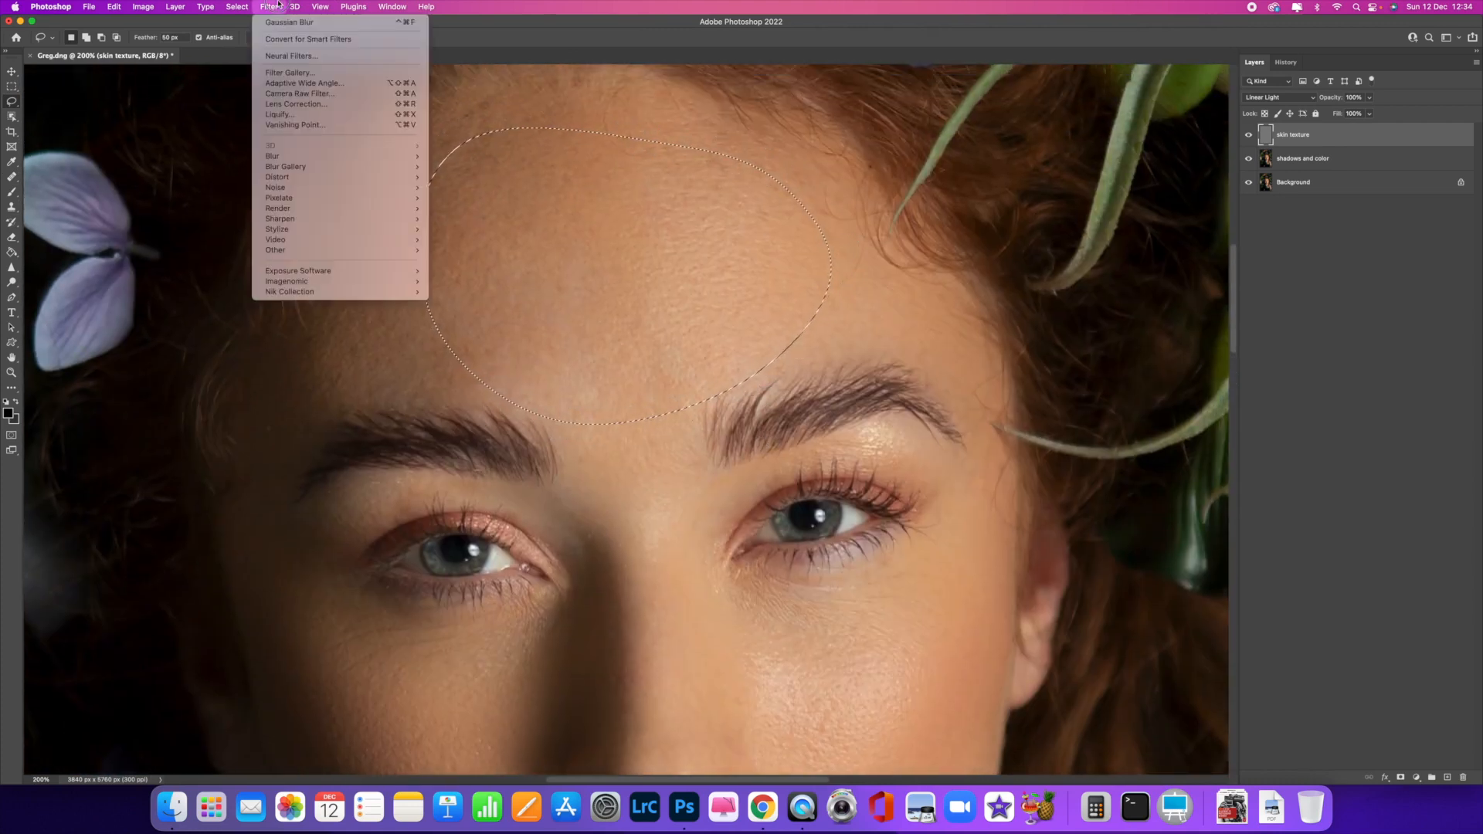
mouse_move(310, 172)
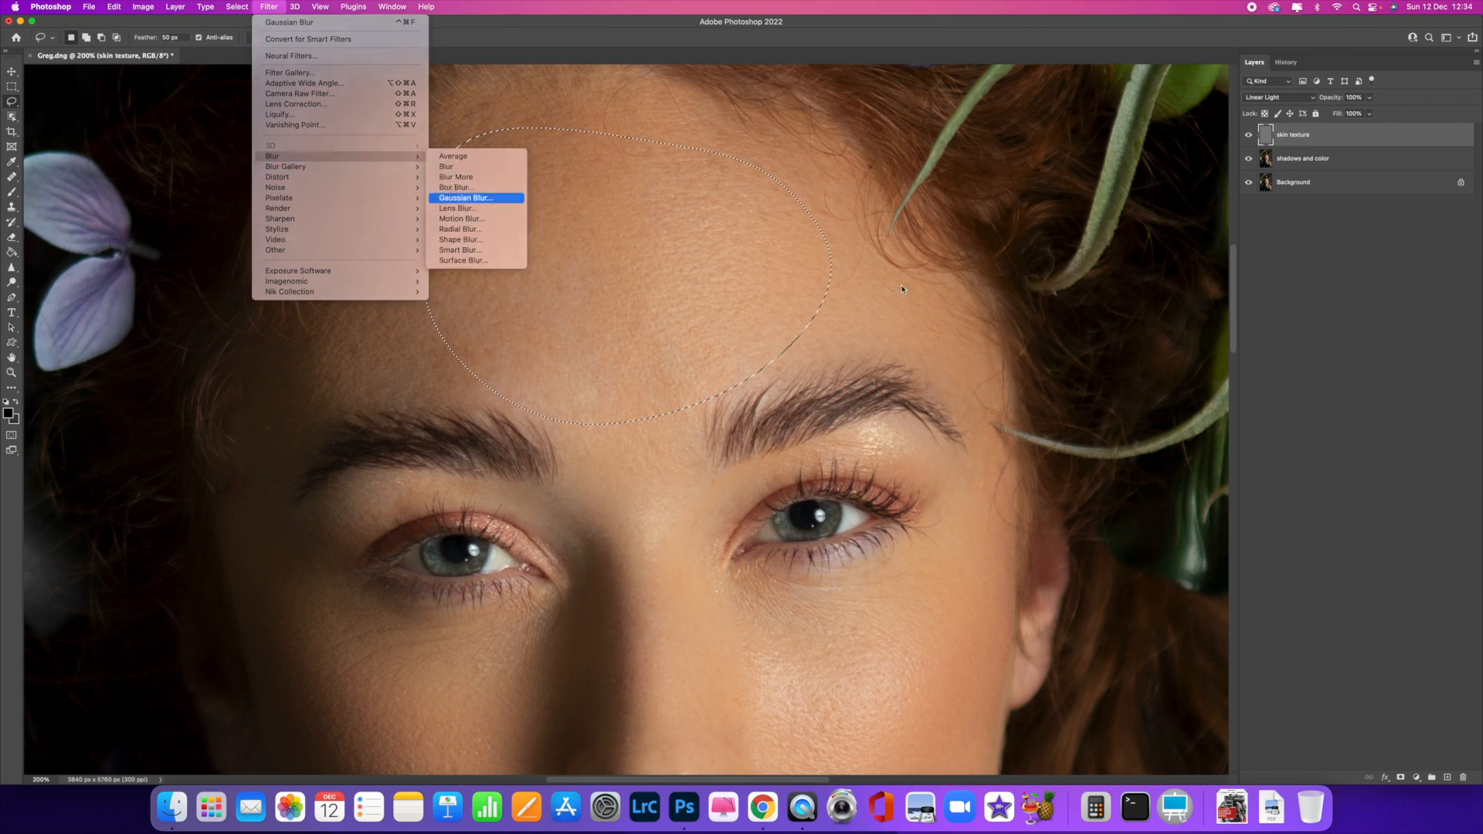
left_click(467, 198)
left_click_drag(982, 264, 951, 267)
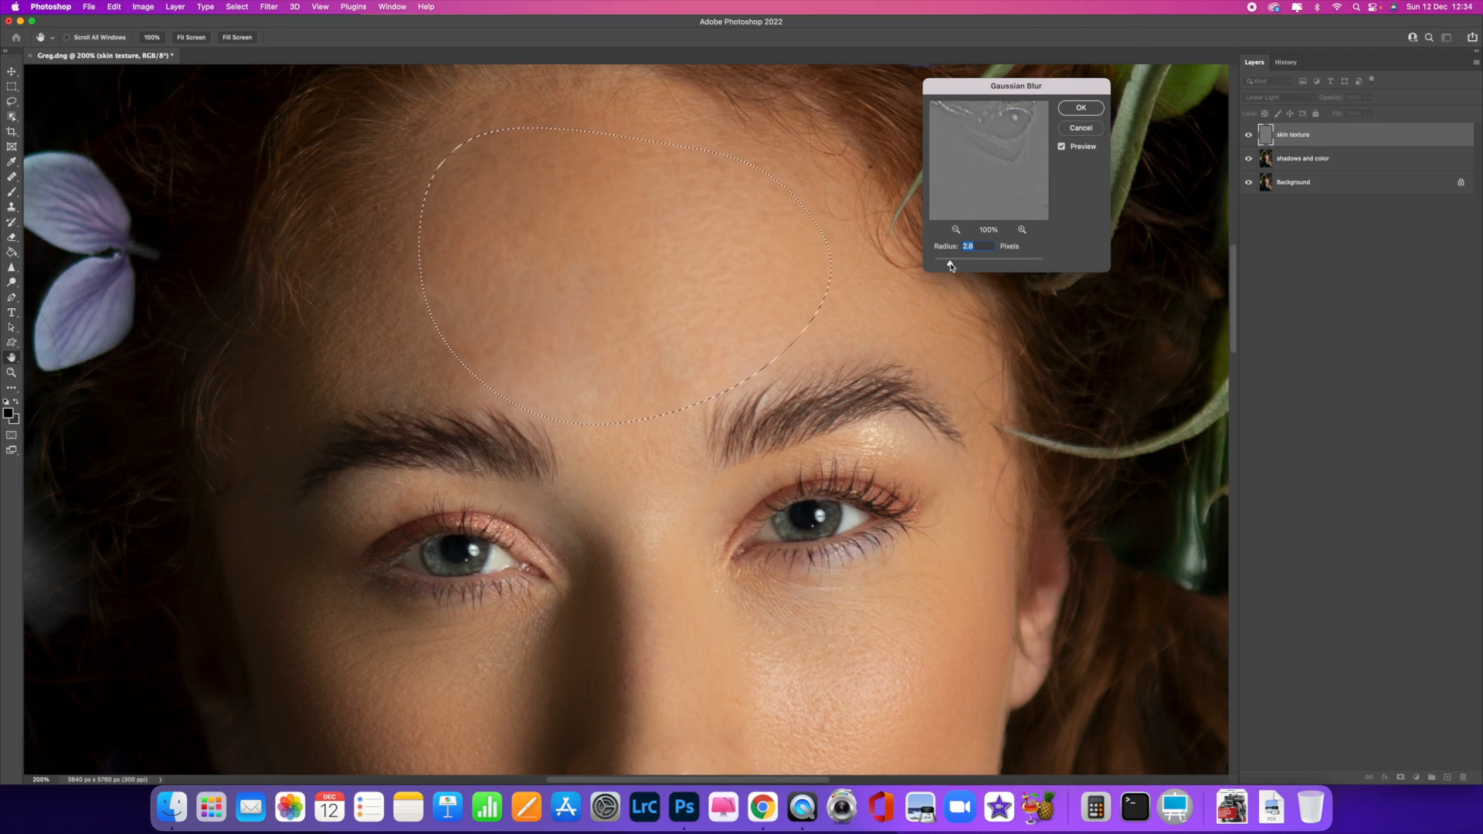
left_click(1071, 108)
key("l")
key("ctrl+d")
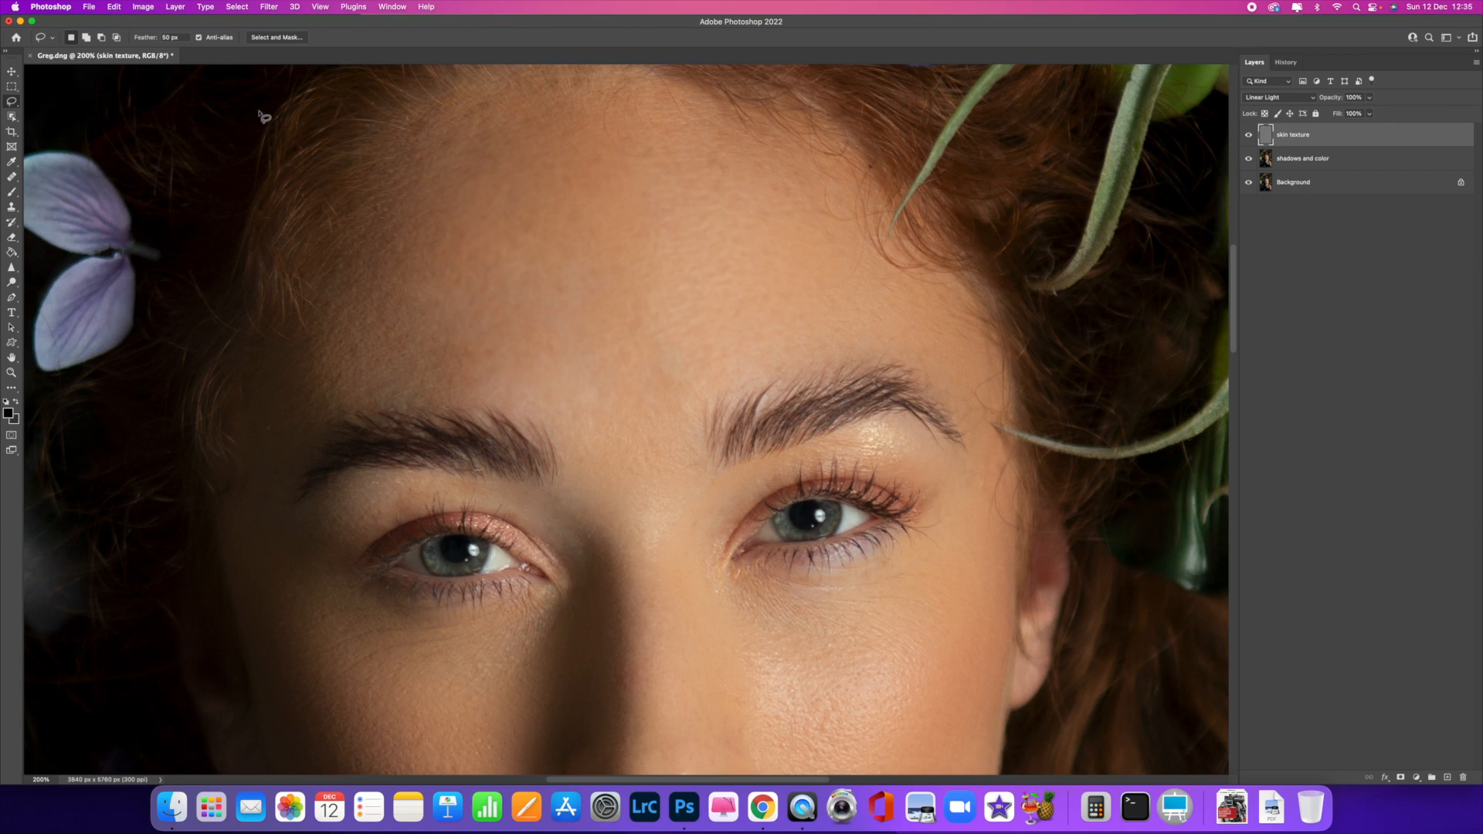
Step: Return to the Lasso history state, try a stronger Gaussian Blur on the forehead texture, and deselect
left_click(1286, 62)
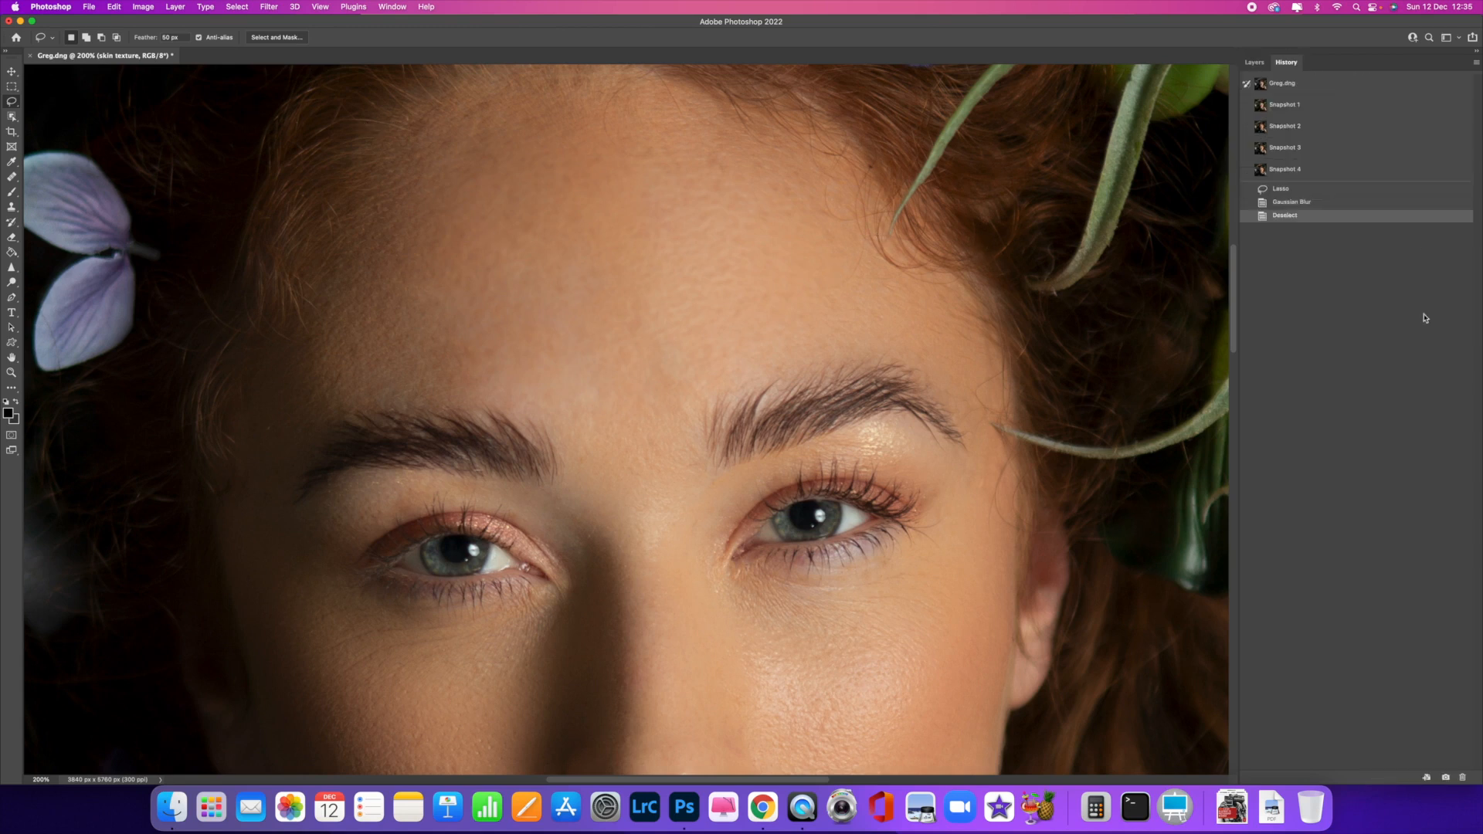
left_click(1314, 191)
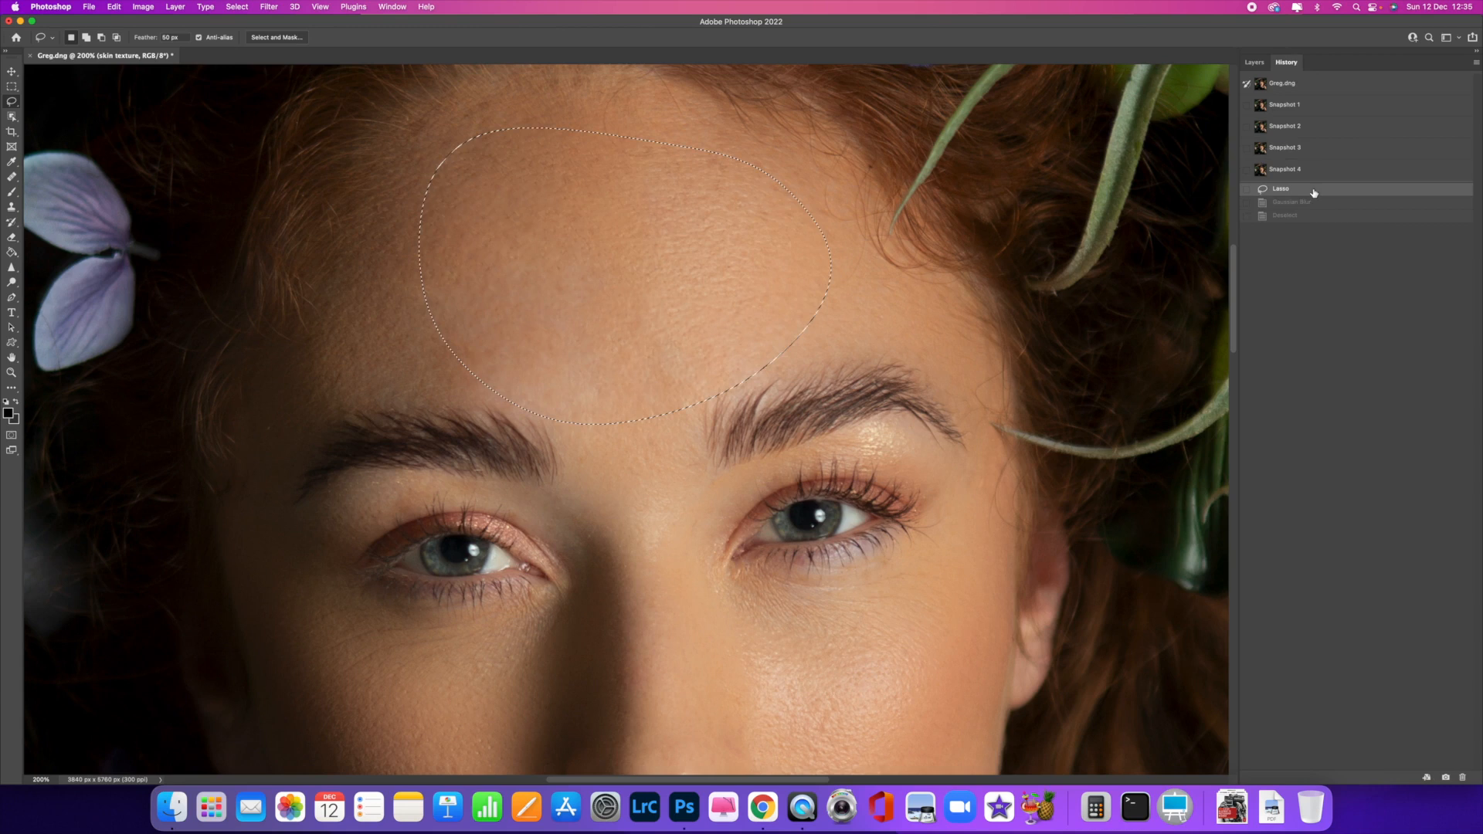
left_click(271, 5)
mouse_move(316, 187)
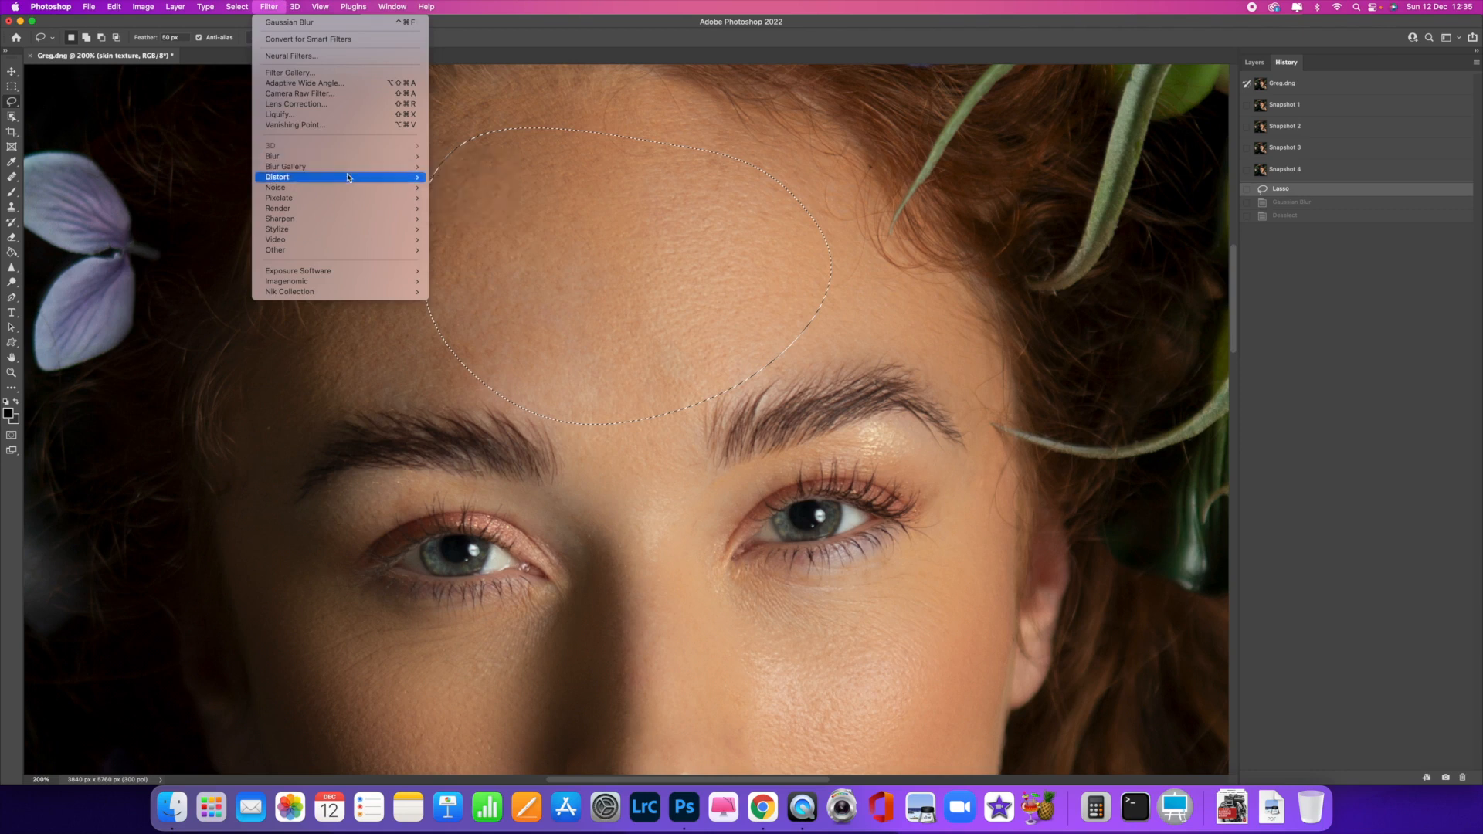
left_click(465, 199)
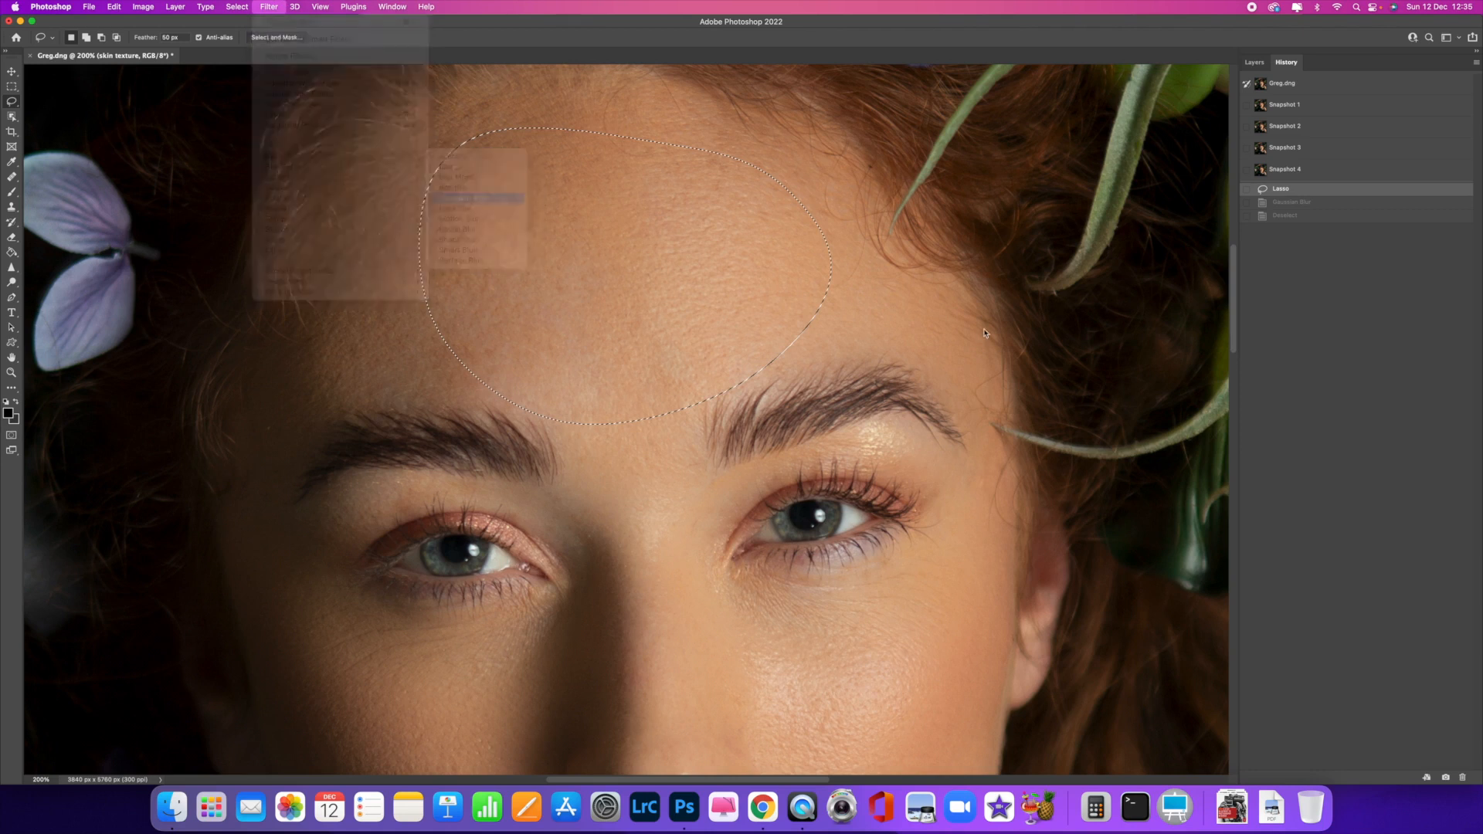
left_click_drag(960, 265, 975, 265)
left_click(1073, 118)
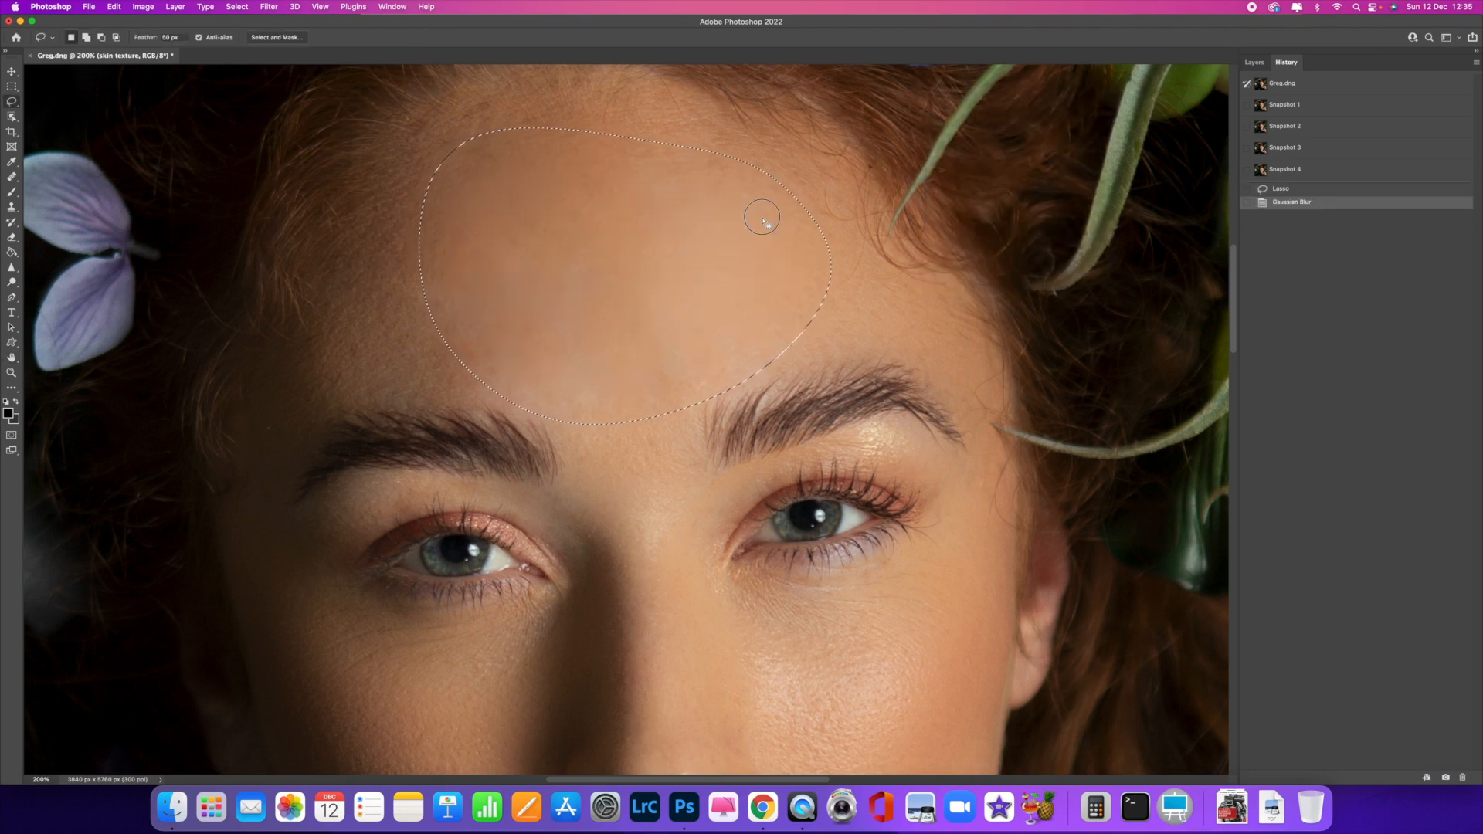
key("super+d")
key("super+minus")
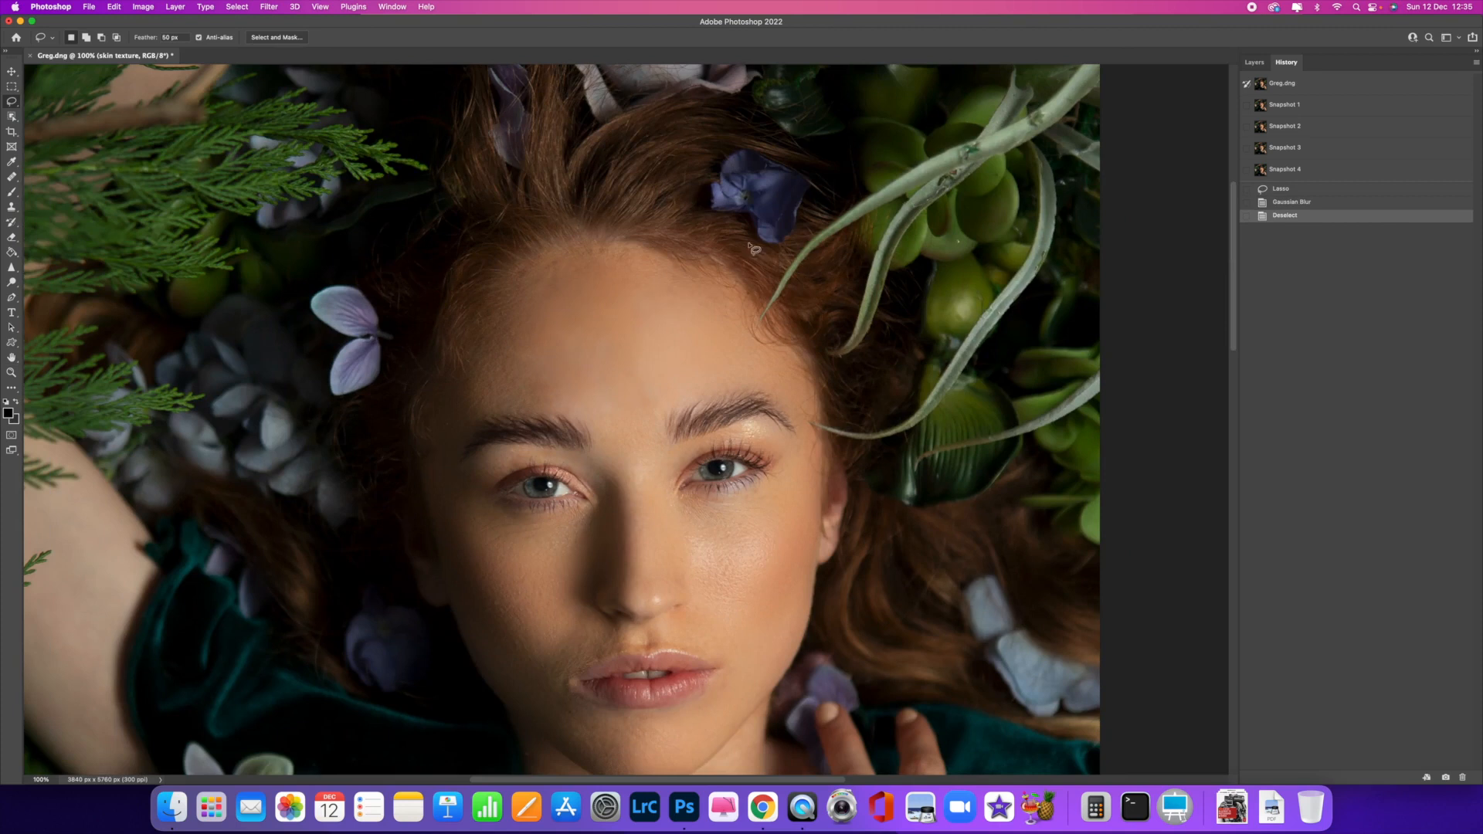
key("super+equal")
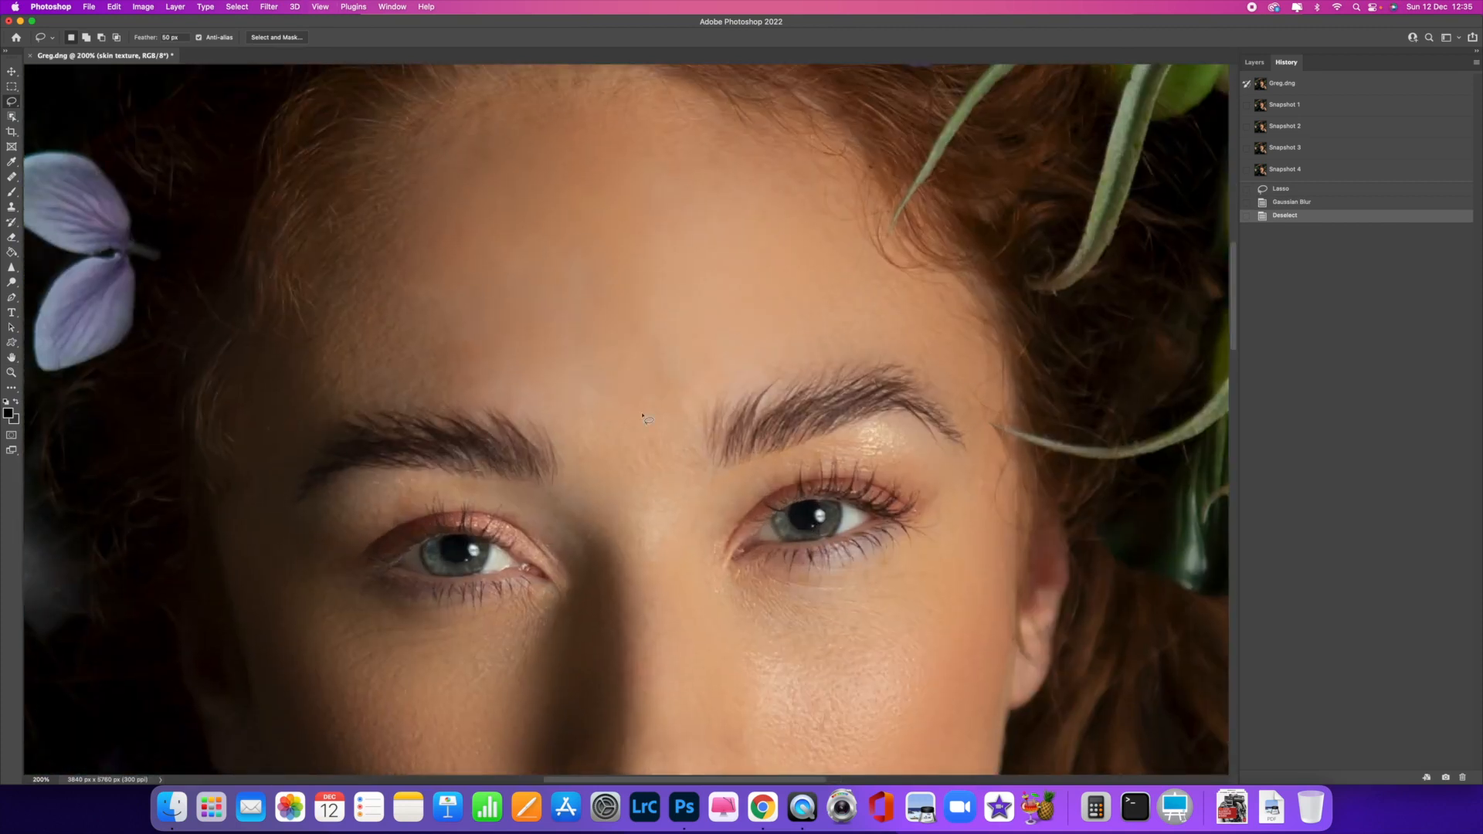
Step: Discard the forehead blur by restoring the portrait to Snapshot 4
left_click(1309, 189)
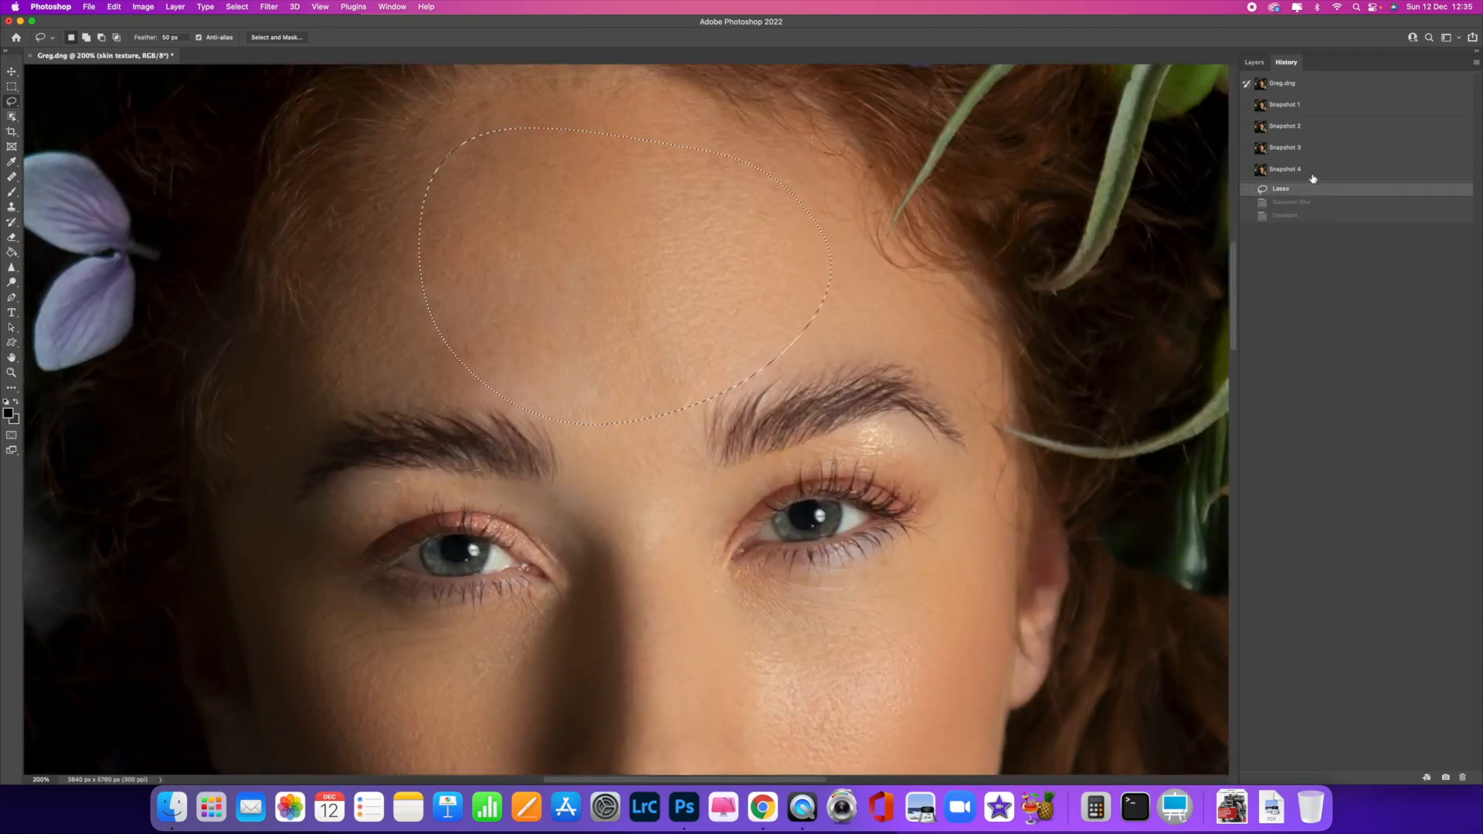
left_click(1309, 171)
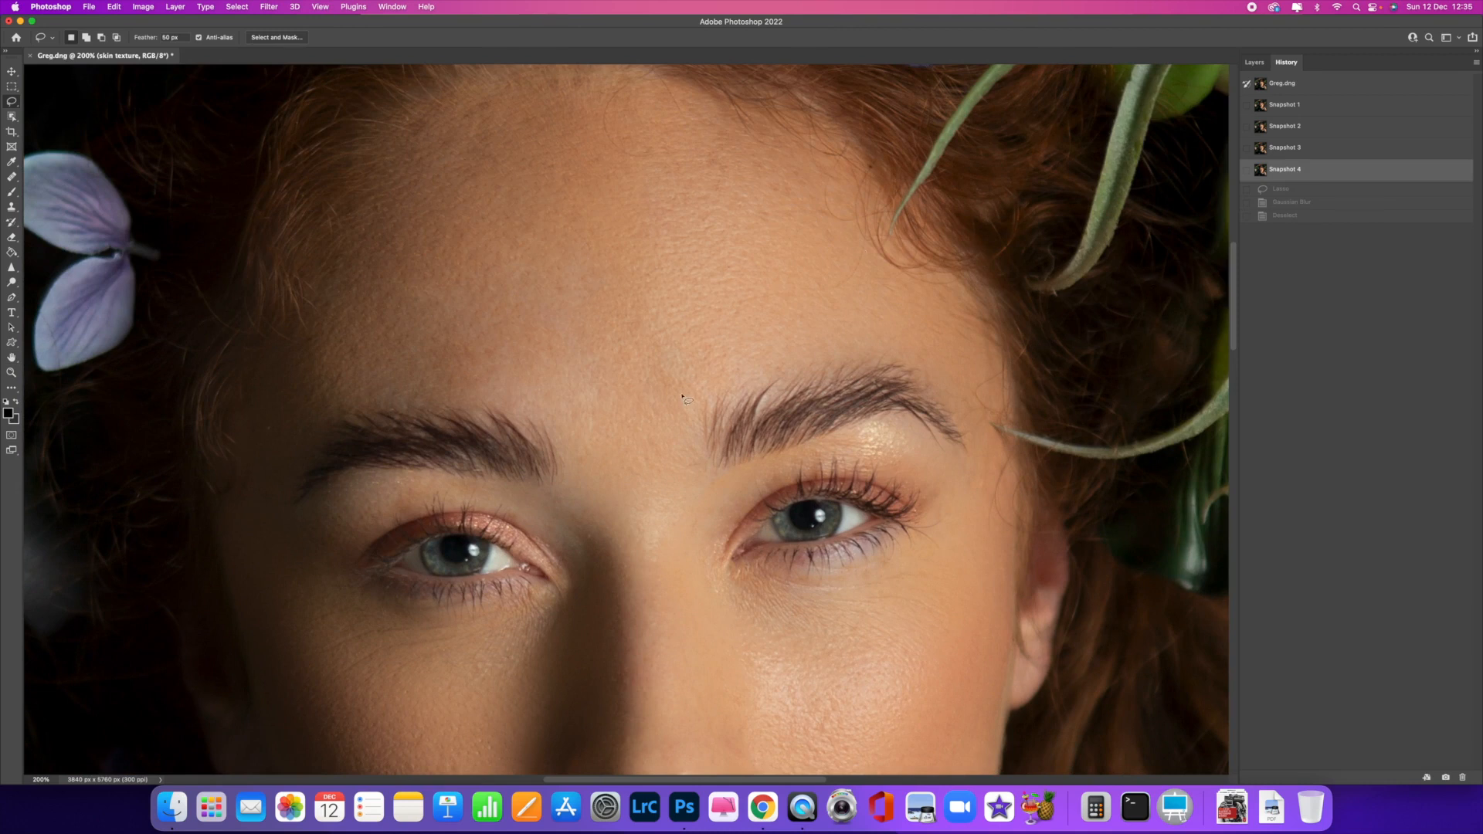
left_click_drag(631, 488, 590, 354)
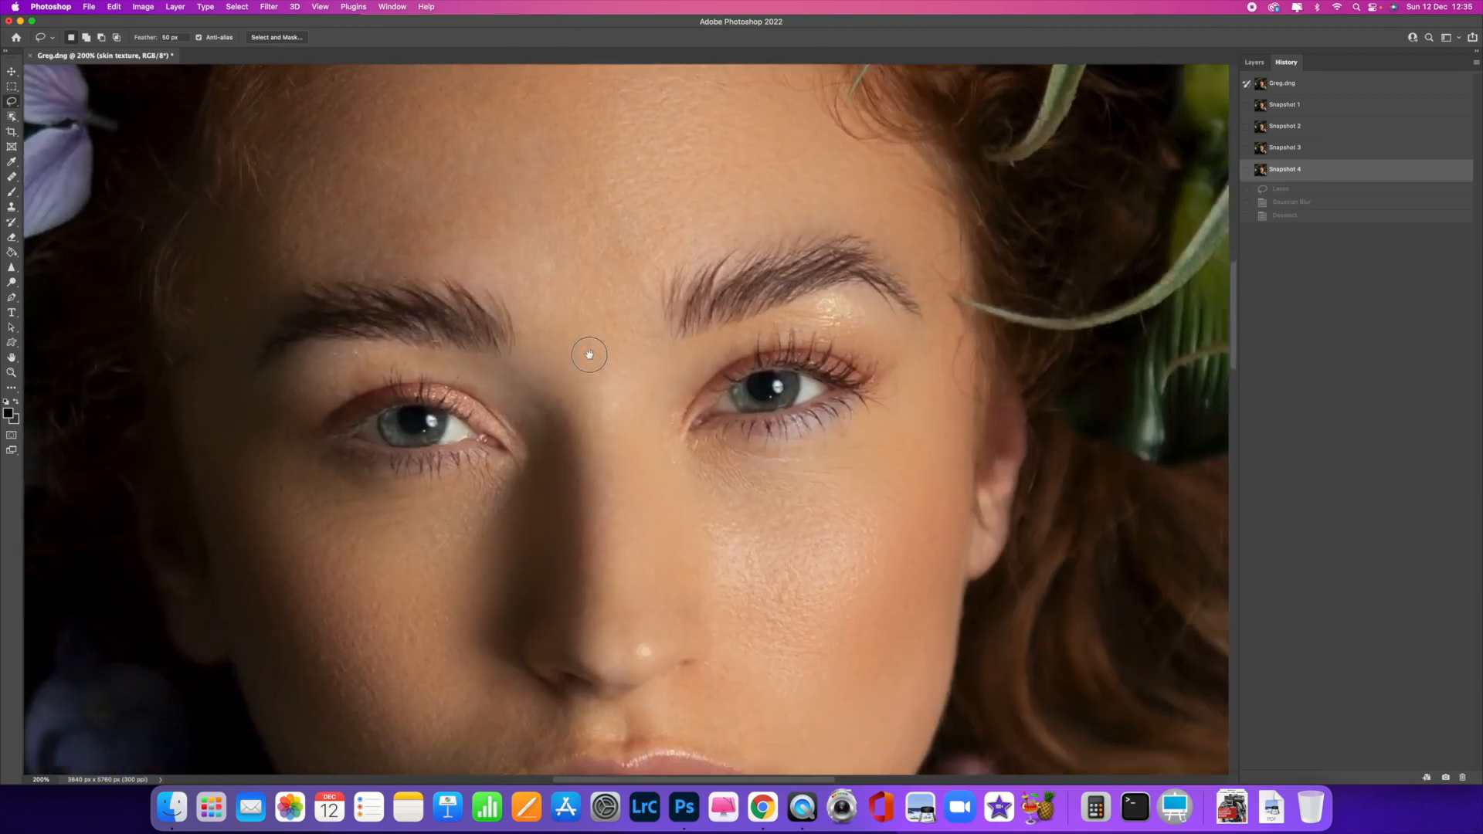
Step: Examine the remaining skin imperfections around the mouth, along the cheek and below the brightly lit eye at close range
left_click(1251, 65)
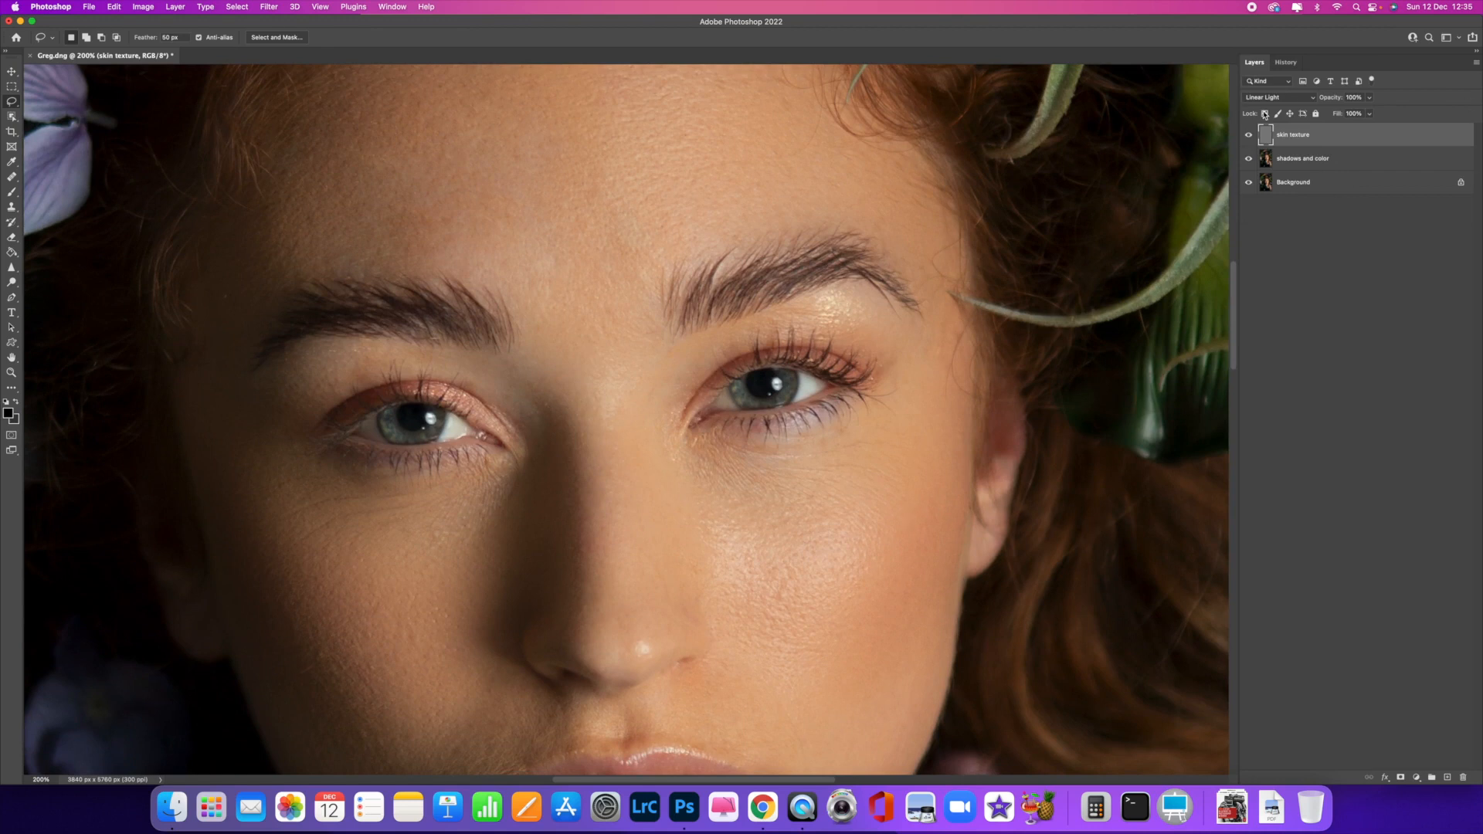
scroll(807, 398, "down", 5)
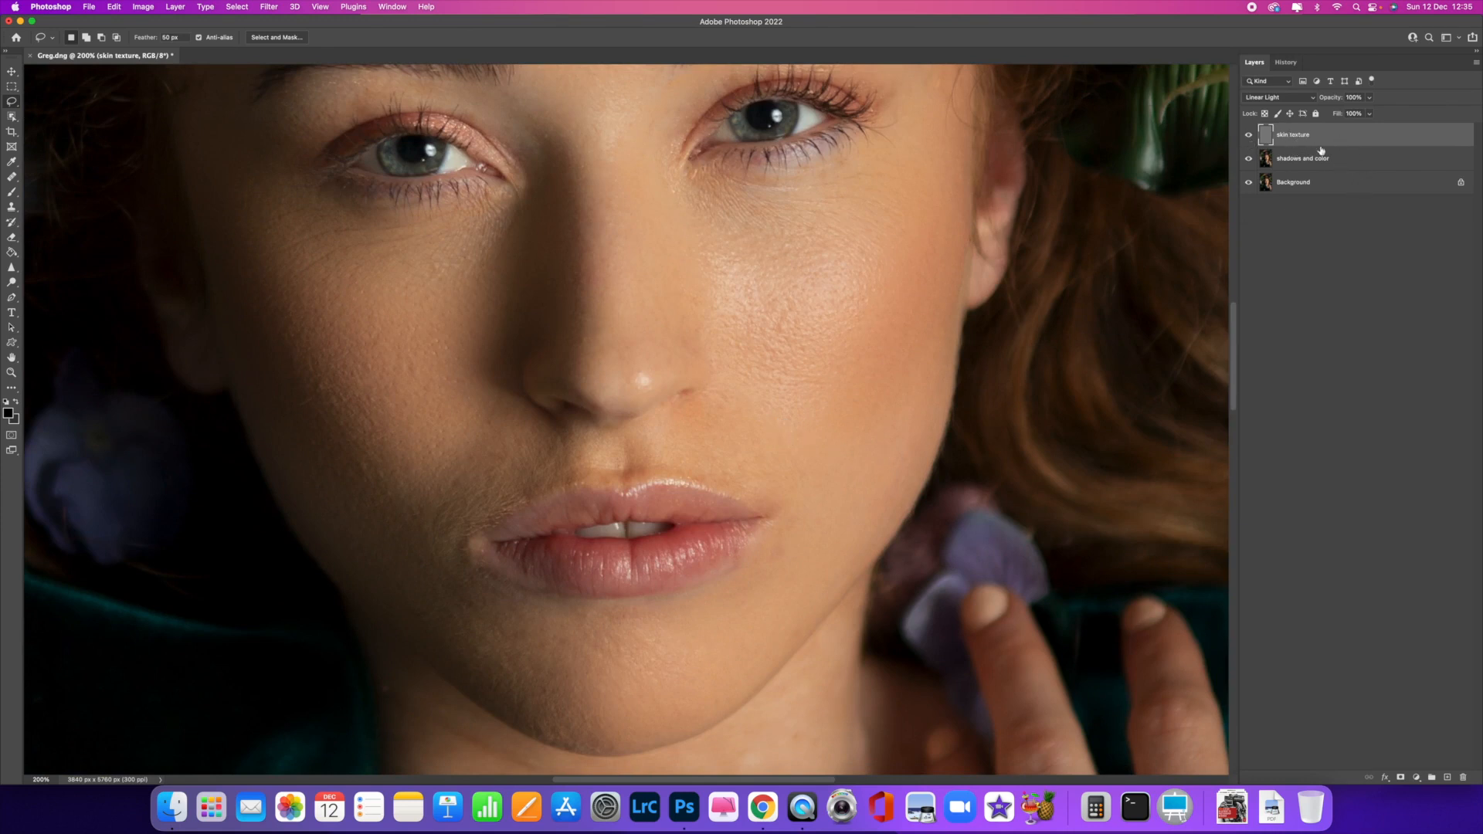
scroll(980, 272, "down", 3)
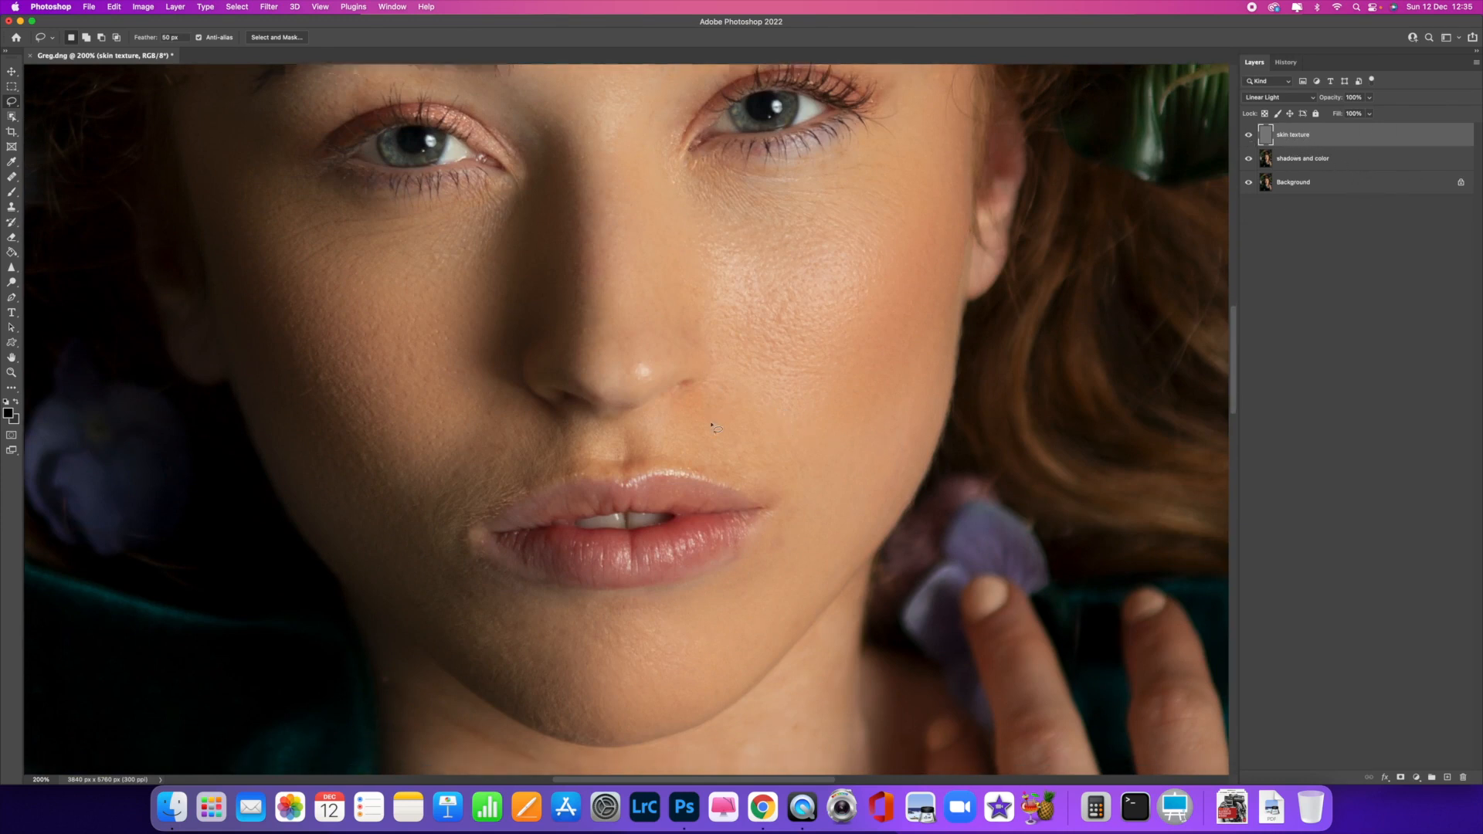
scroll(567, 405, "up", 5)
scroll(568, 417, "up", 2)
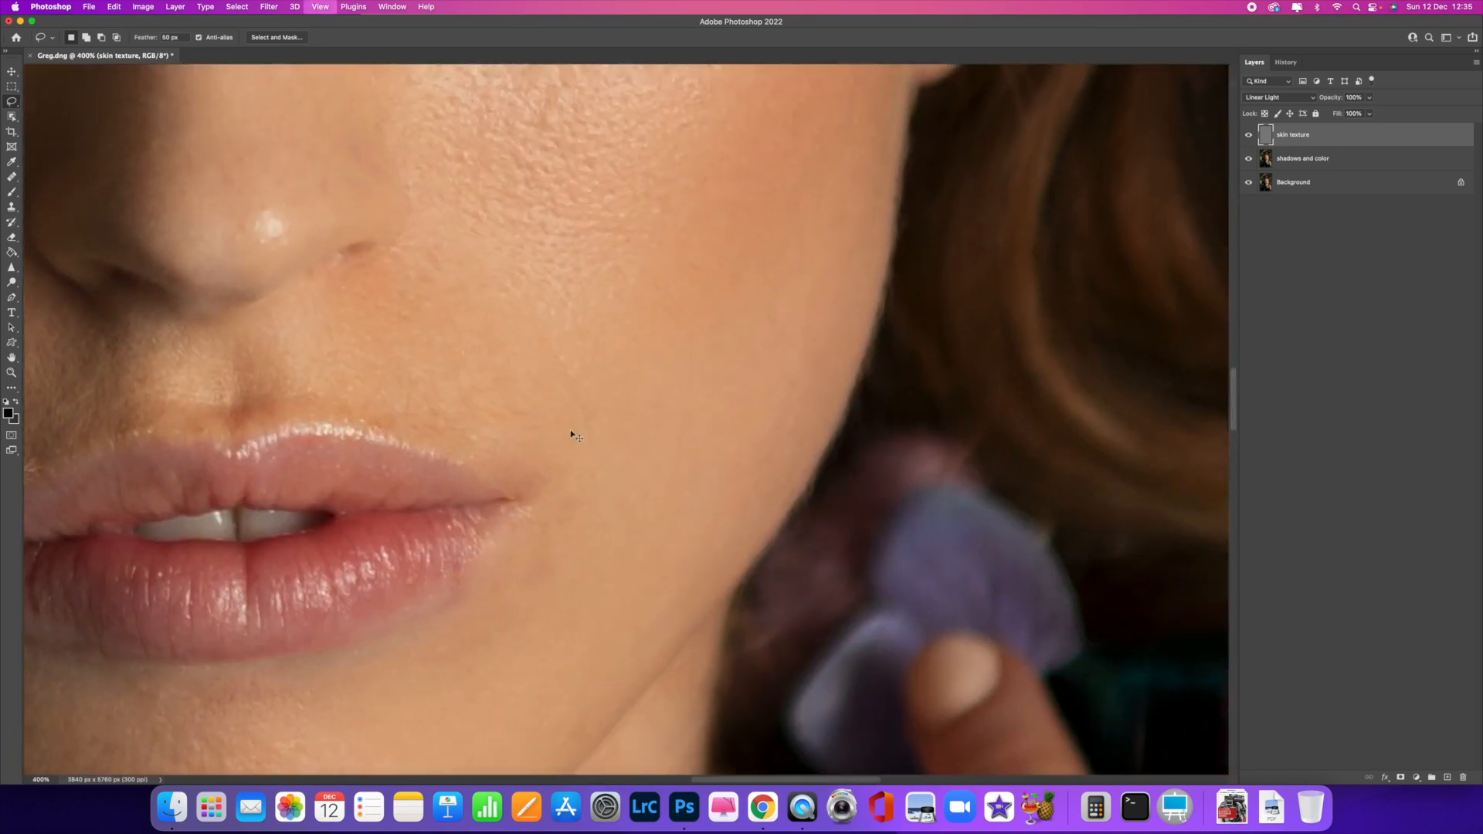
scroll(573, 417, "up", 1)
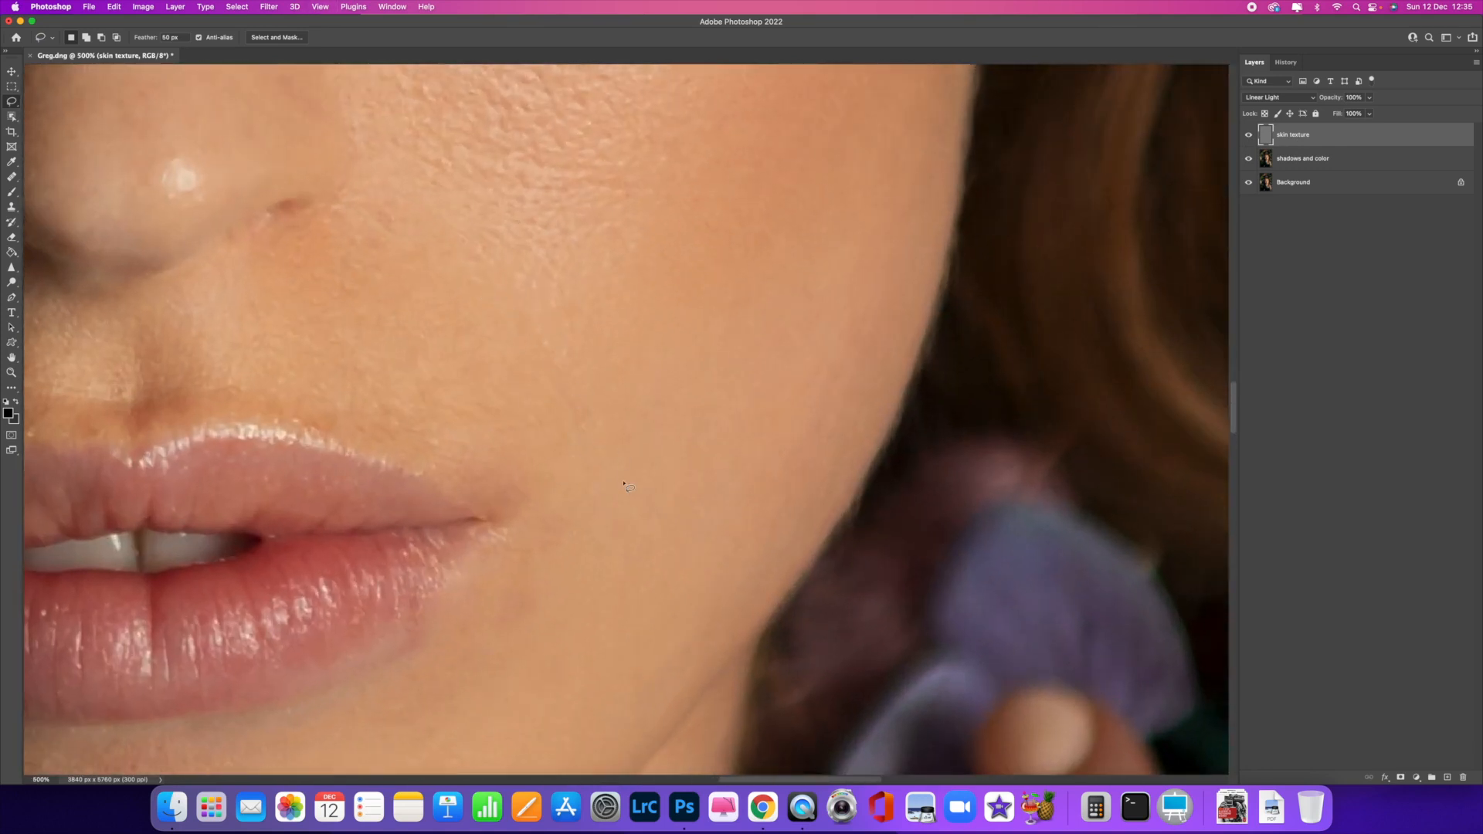
scroll(523, 474, "up", 3)
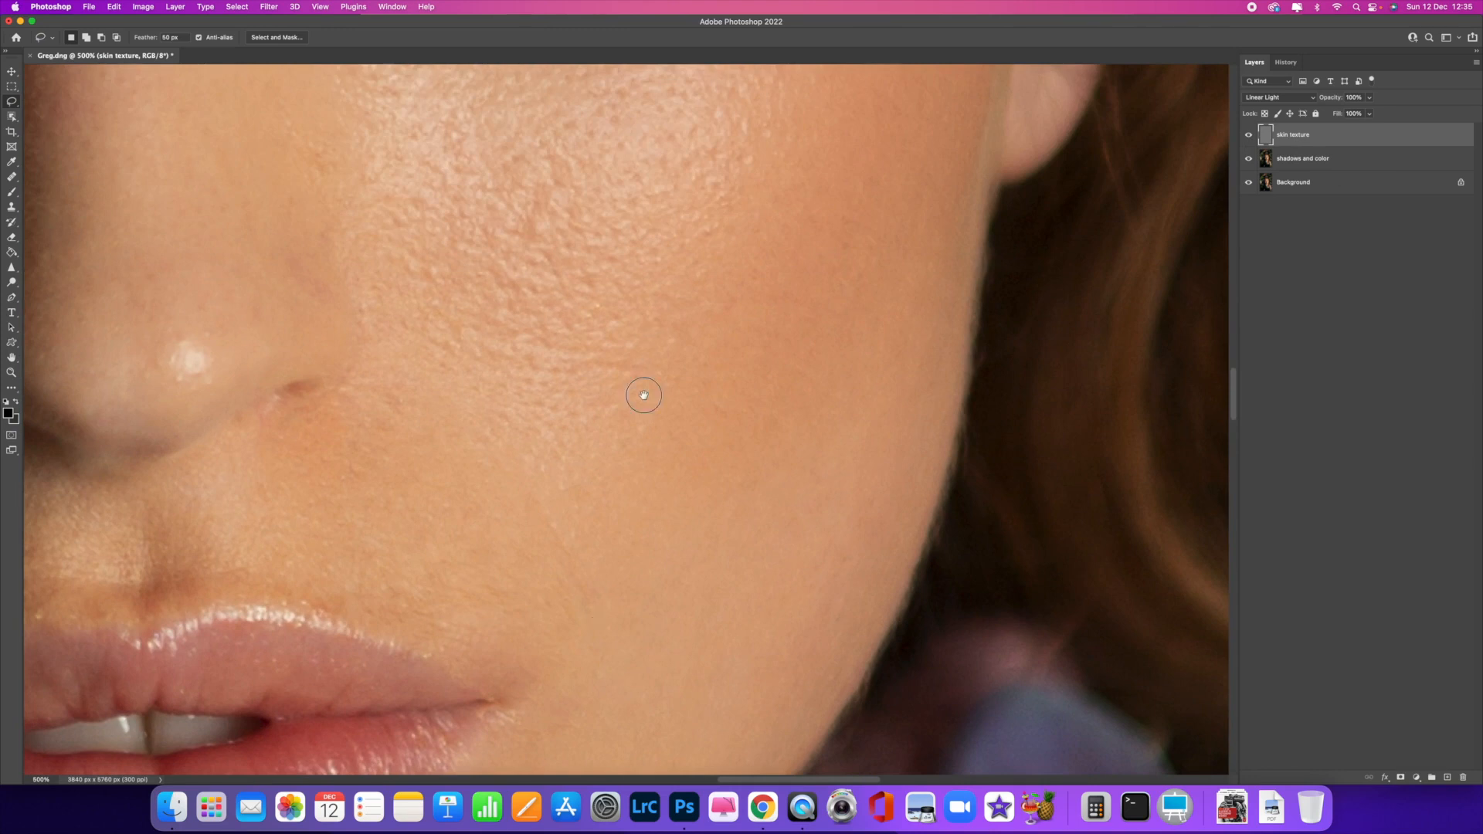
scroll(643, 395, "up", 6)
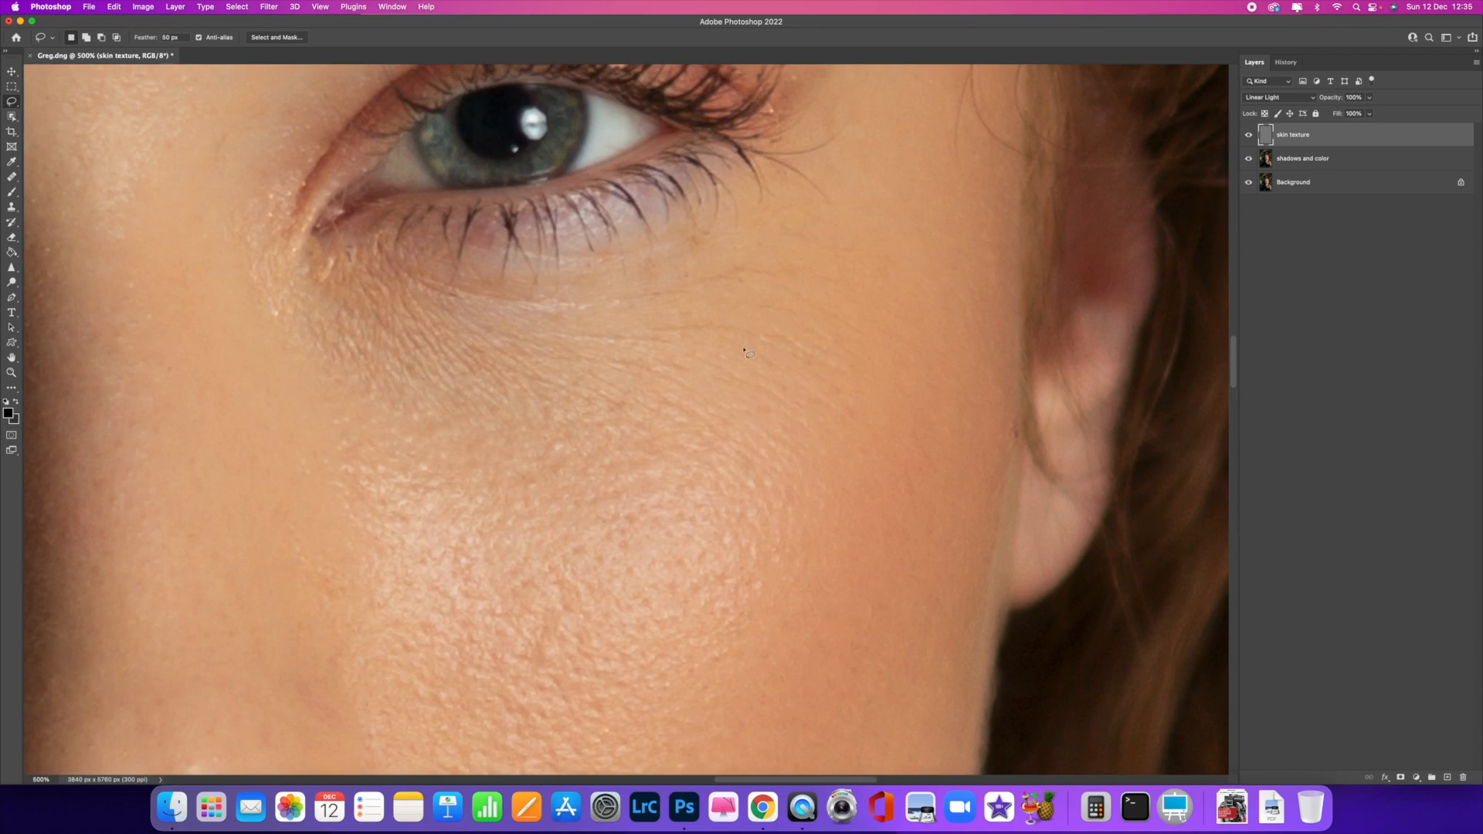
Step: Lasso a small area of skin below the brightly lit eye on the shadows and color layer with a 10 px feather
left_click(1330, 165)
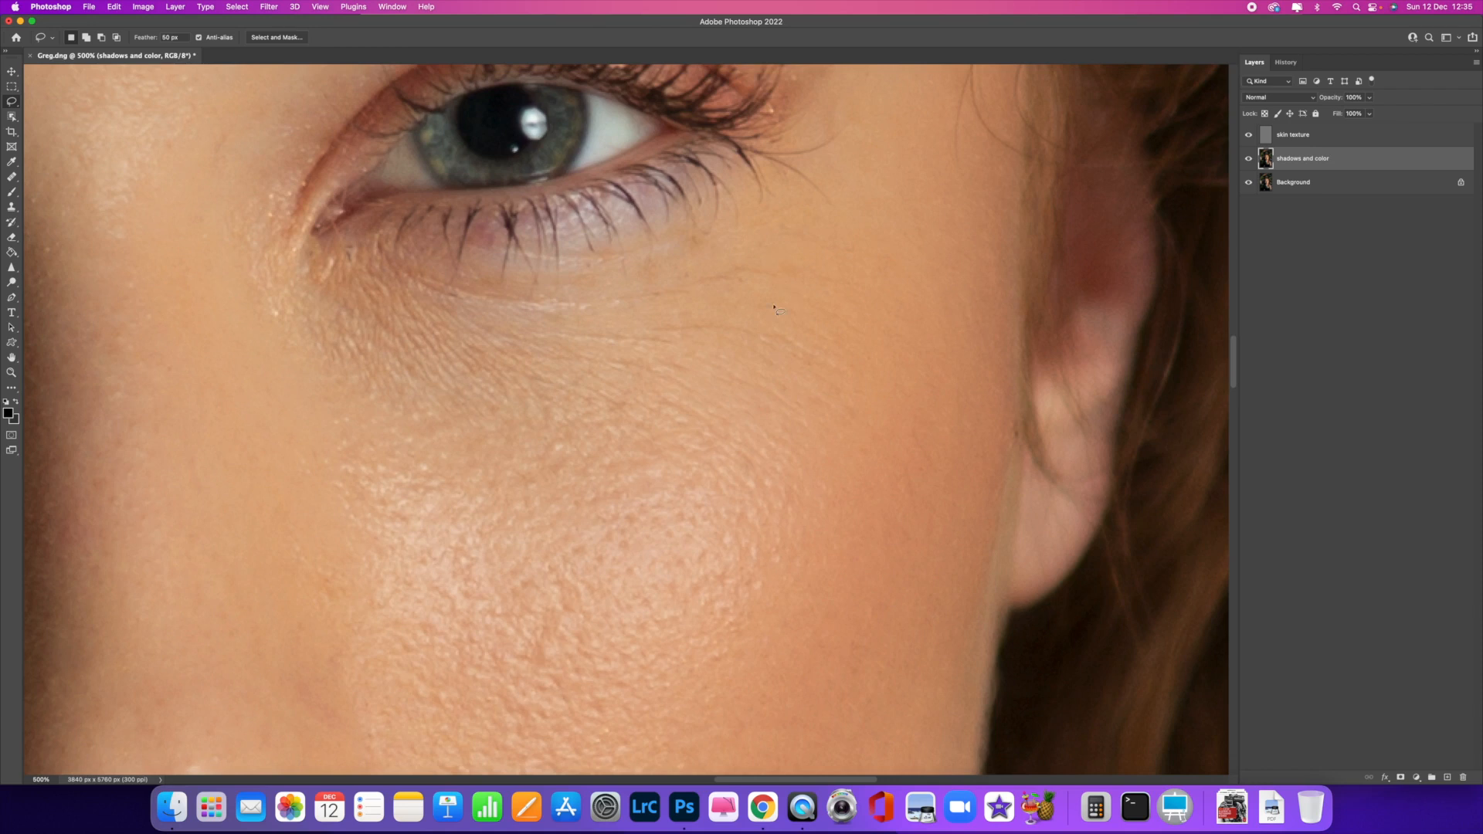
mouse_move(757, 325)
left_mouse_down()
mouse_move(637, 325)
mouse_move(768, 337)
left_mouse_up()
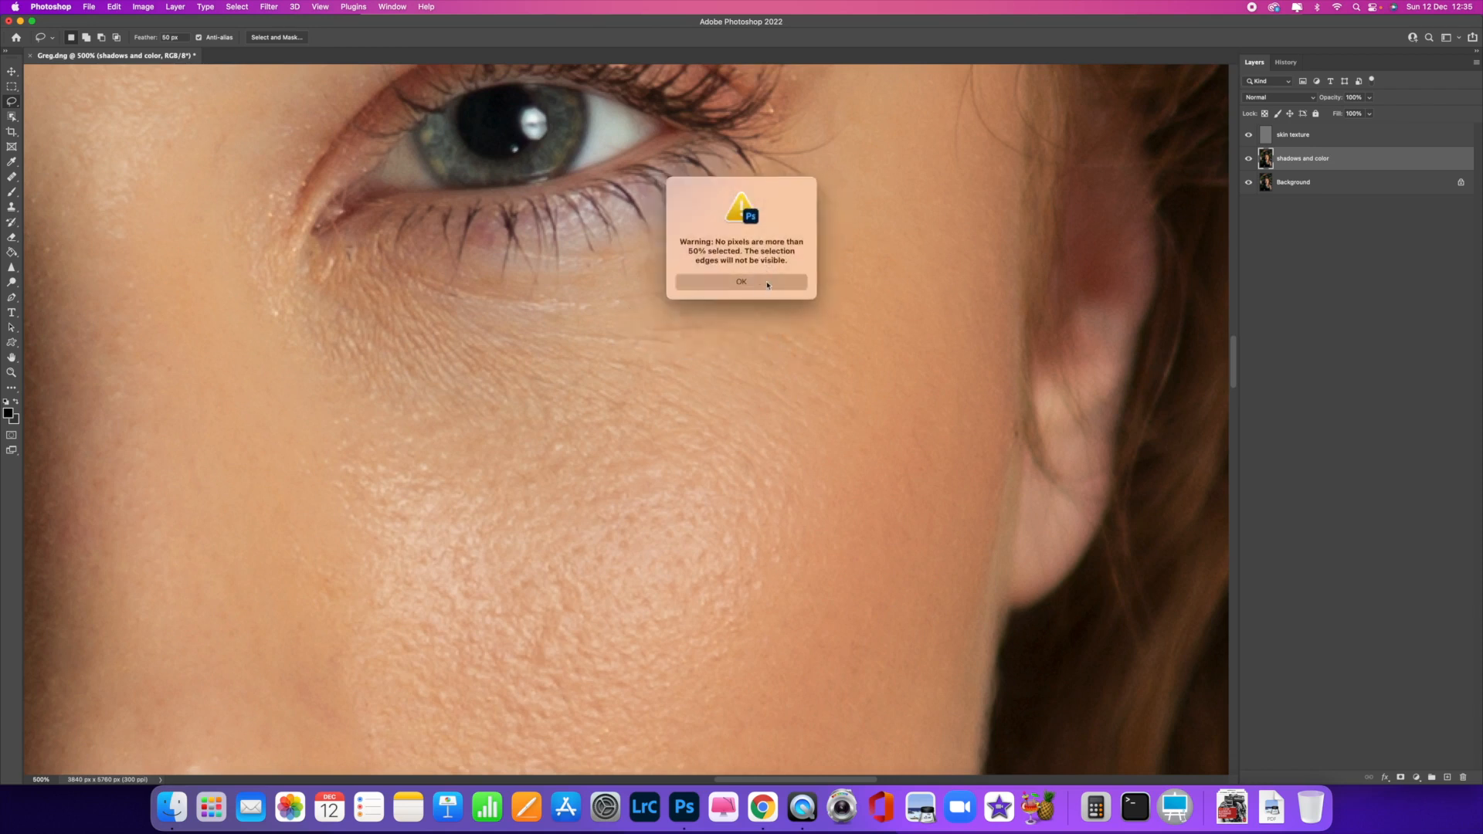
left_click(772, 279)
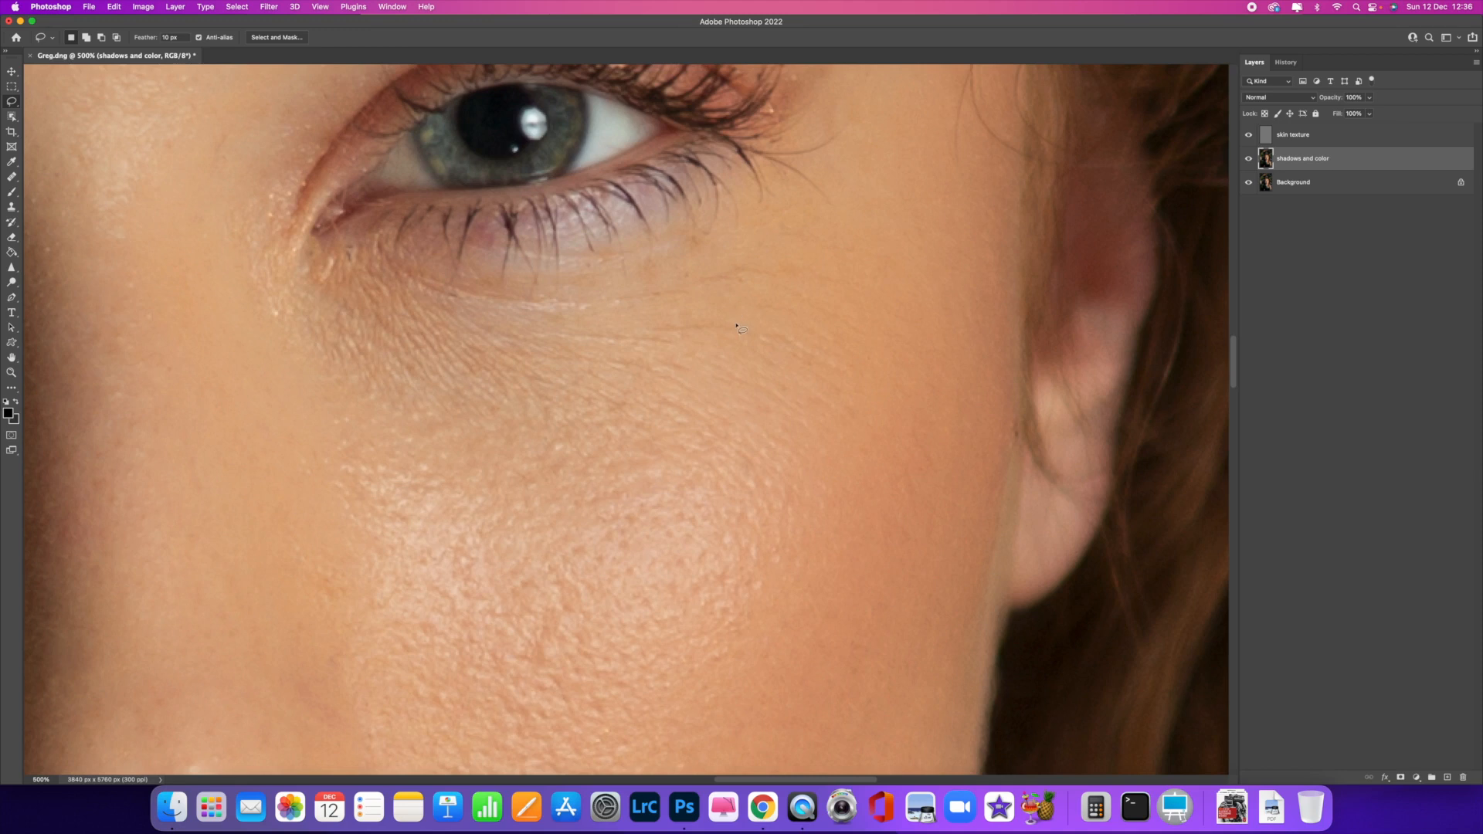
left_click_drag(706, 319, 647, 332)
left_click_drag(732, 355, 789, 340)
Step: Apply a Gaussian Blur with a radius of 41.6 pixels to the selected under-eye area and deselect it
left_click(268, 6)
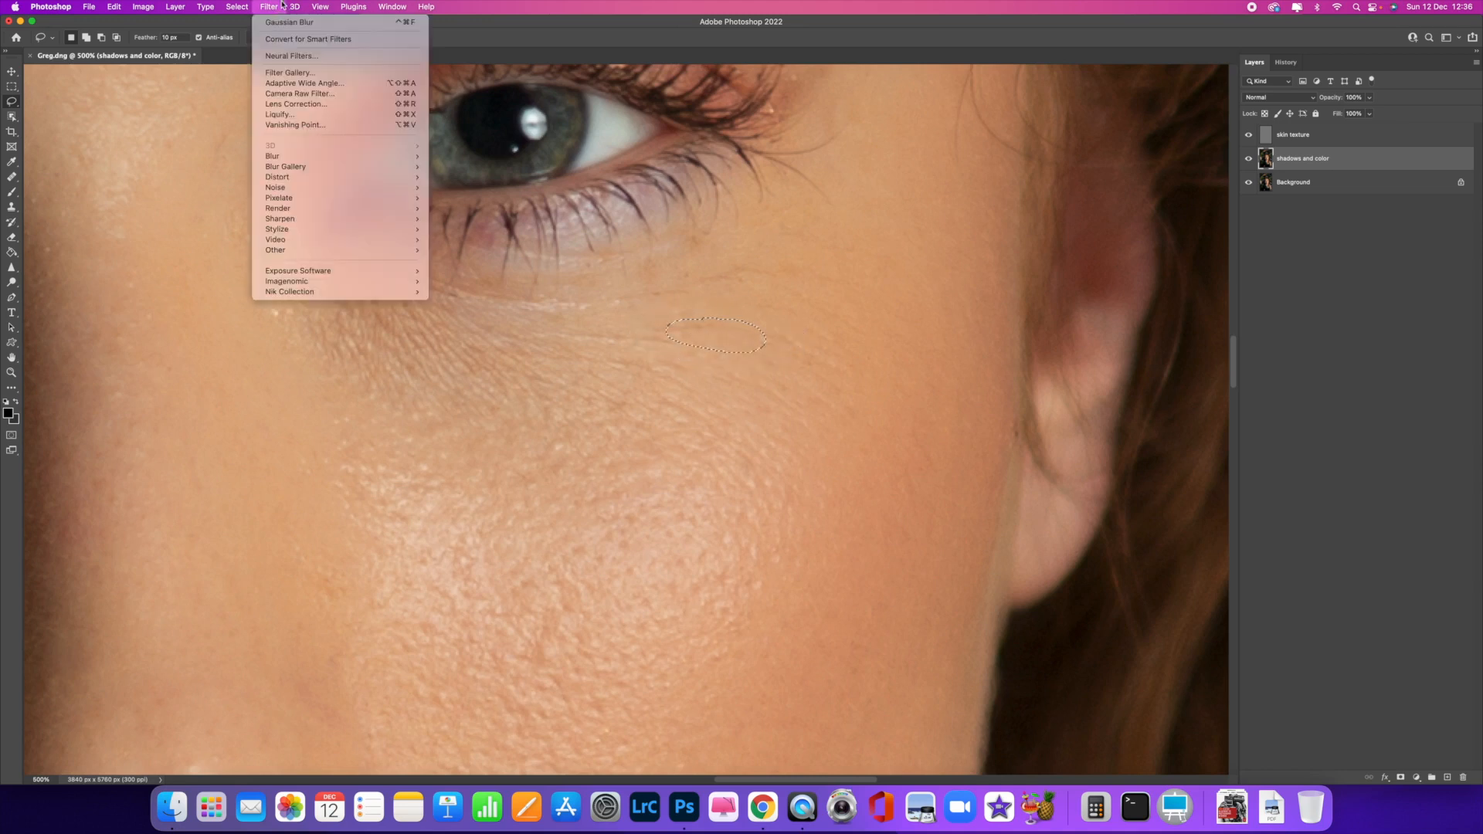
mouse_move(387, 159)
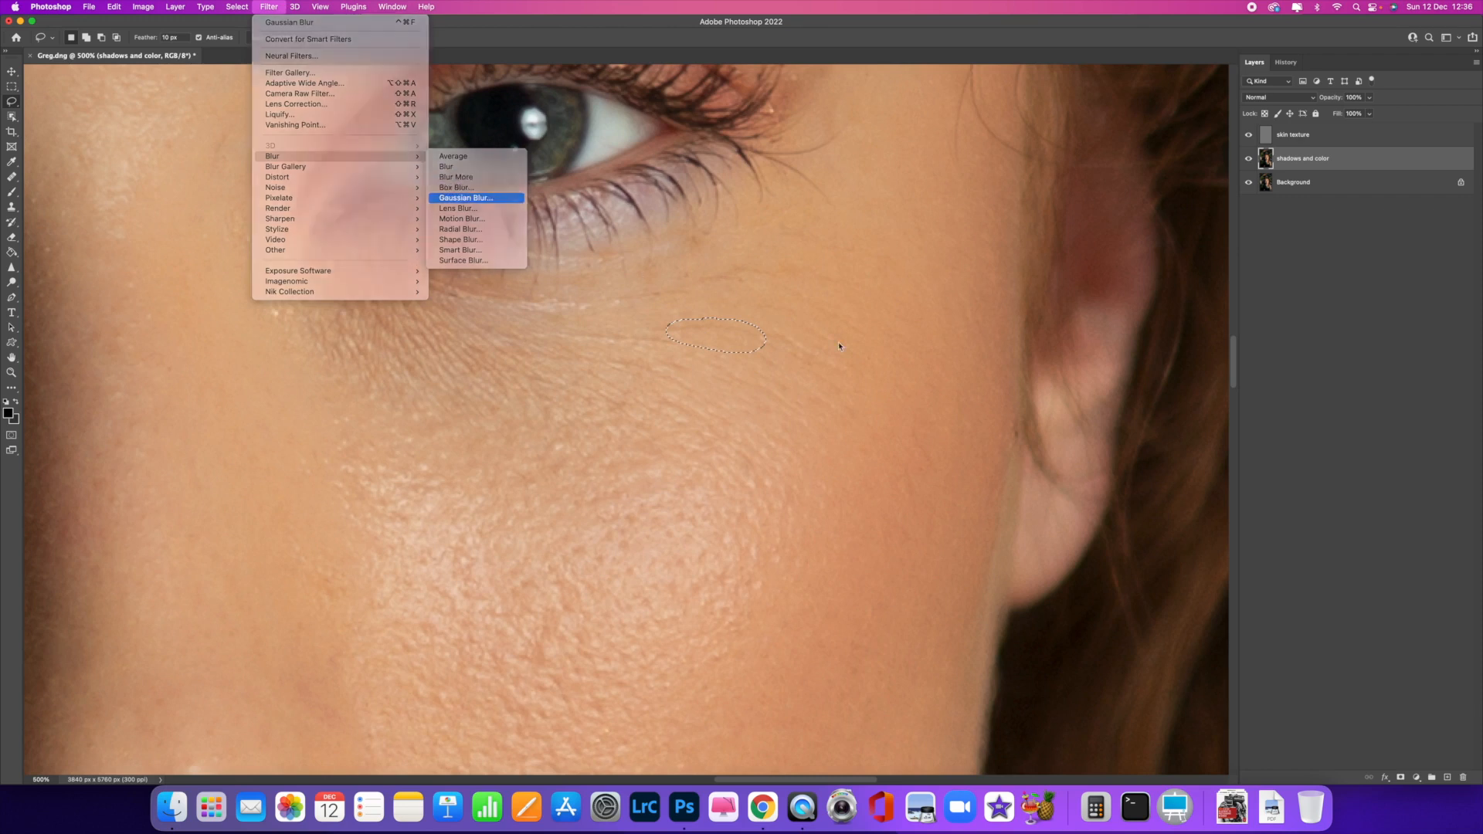
left_click(465, 198)
left_click_drag(975, 263, 990, 262)
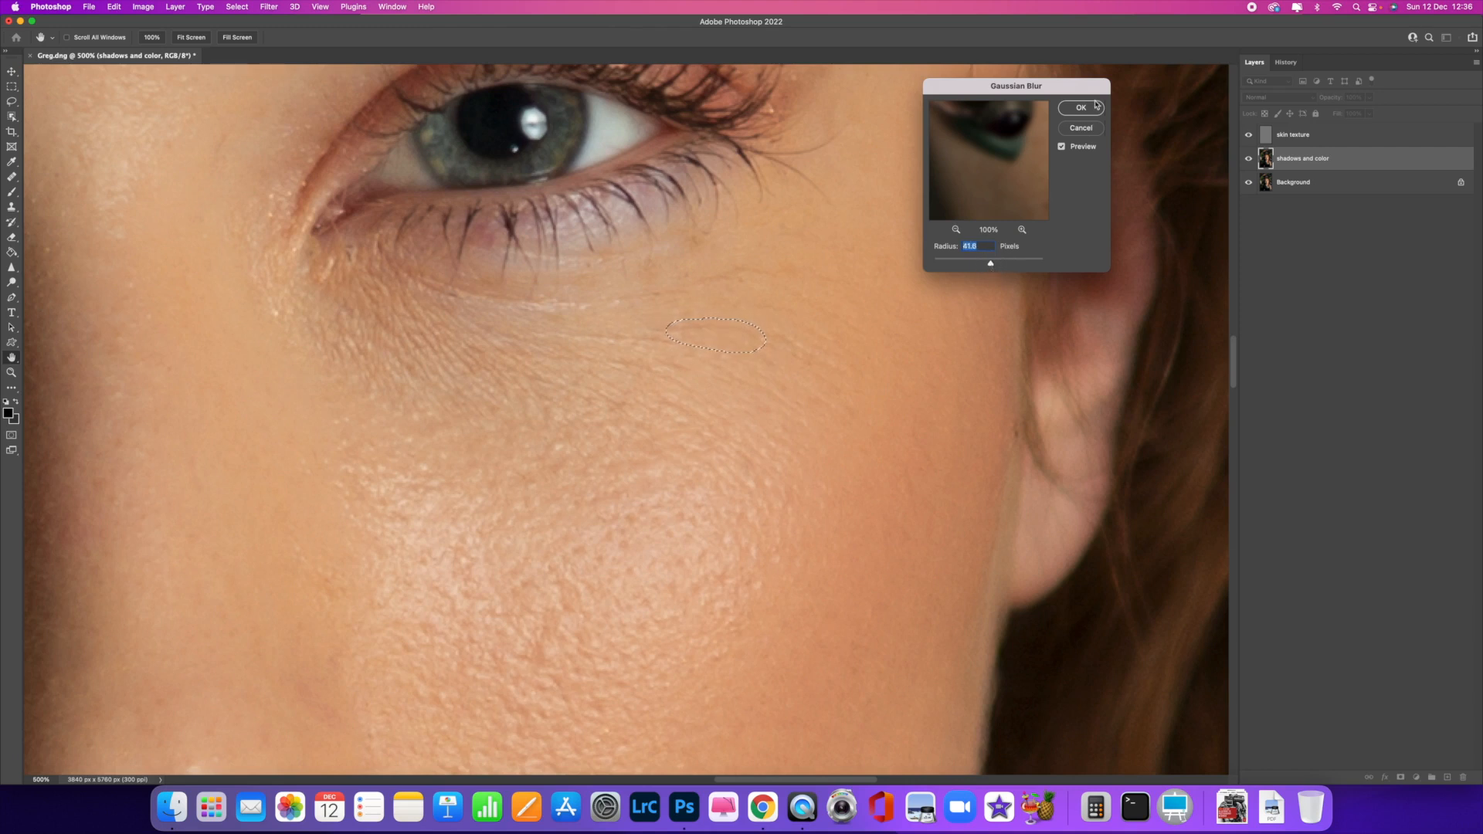
left_click(1080, 108)
left_click(719, 338)
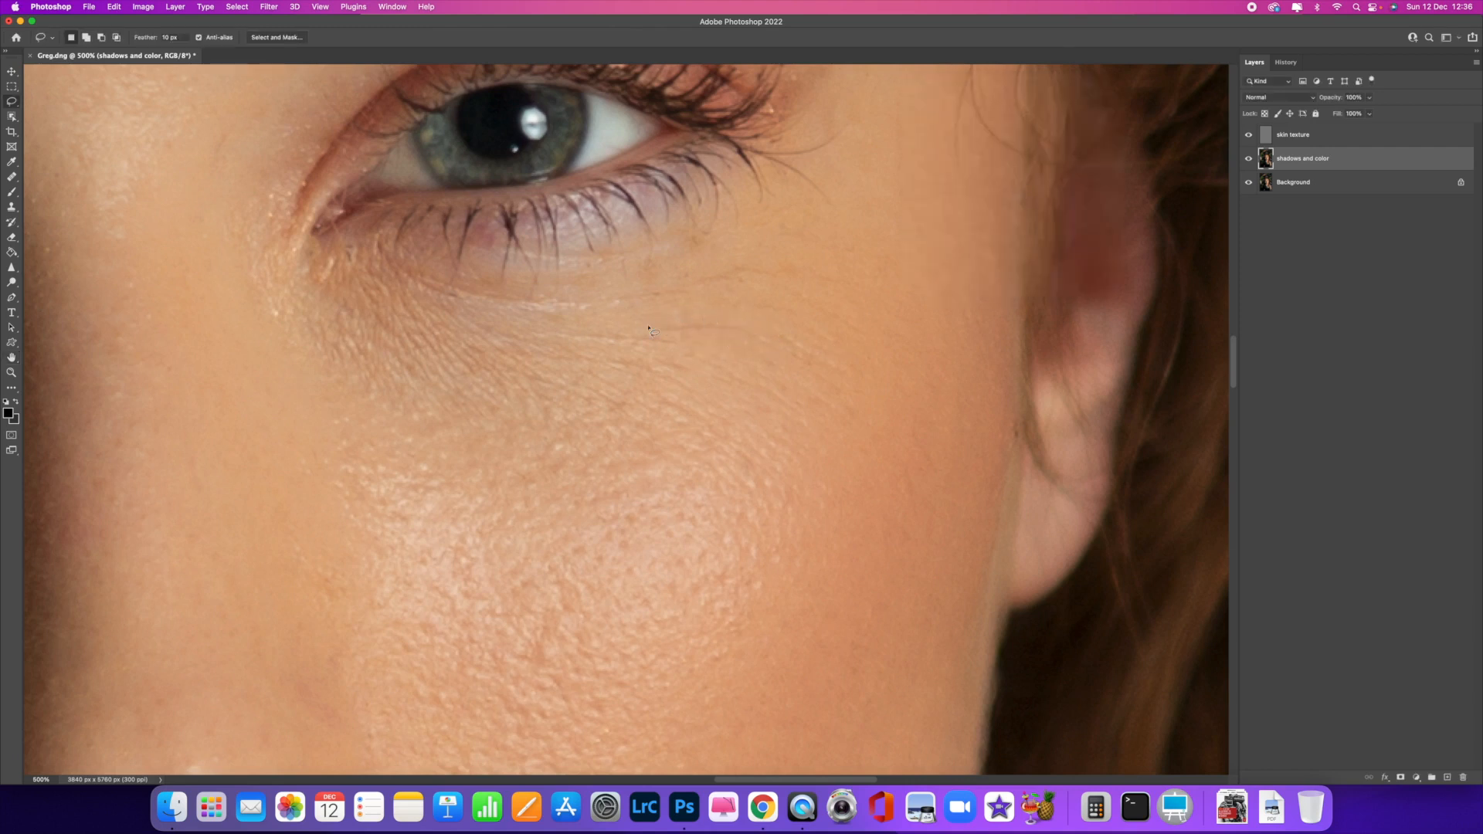
Step: Heal the fine lines and hairs below the outer eye on the skin texture layer with the Healing Brush
left_click_drag(12, 176, 11, 177)
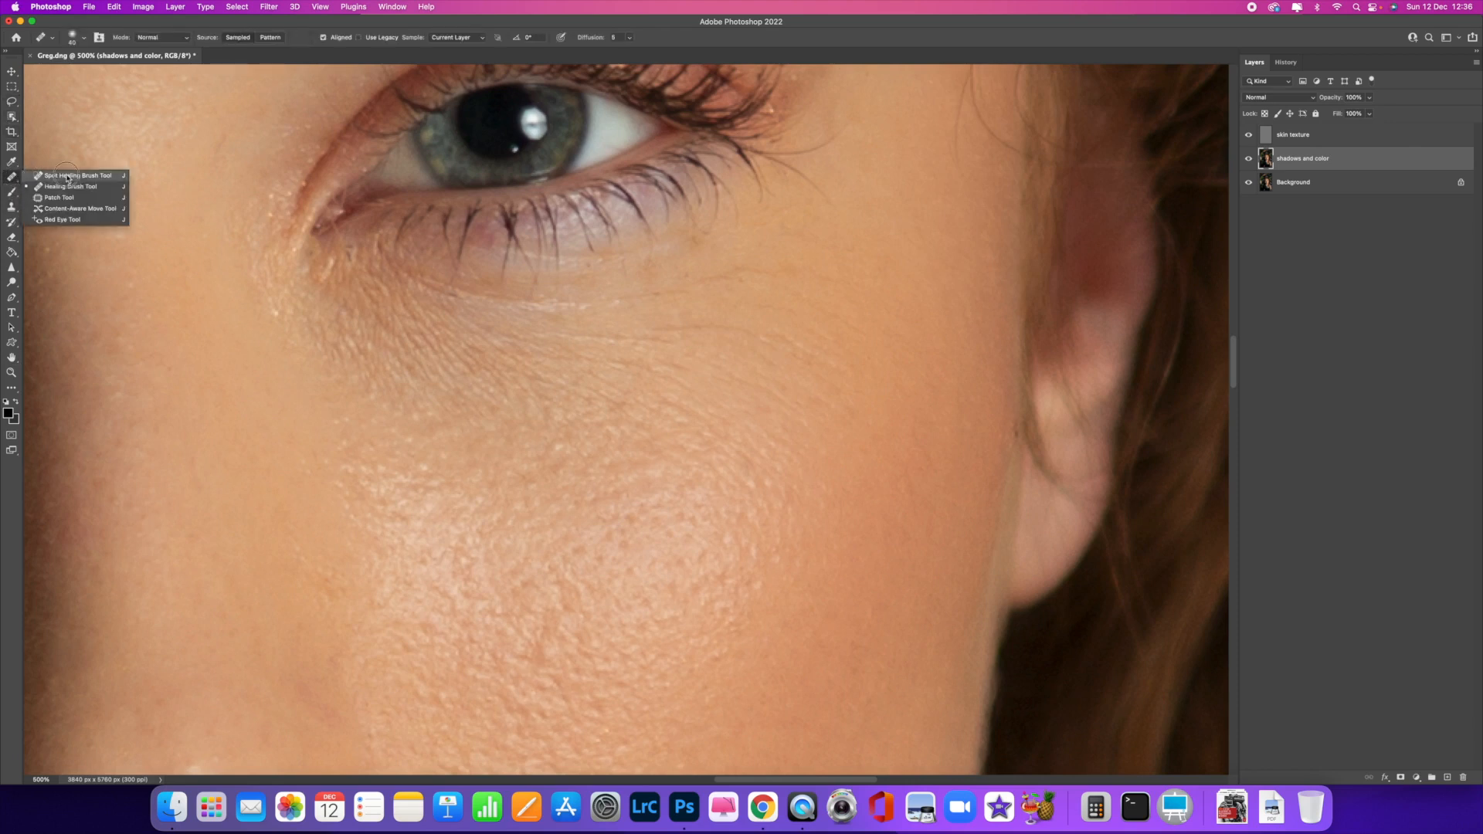
left_click(113, 187)
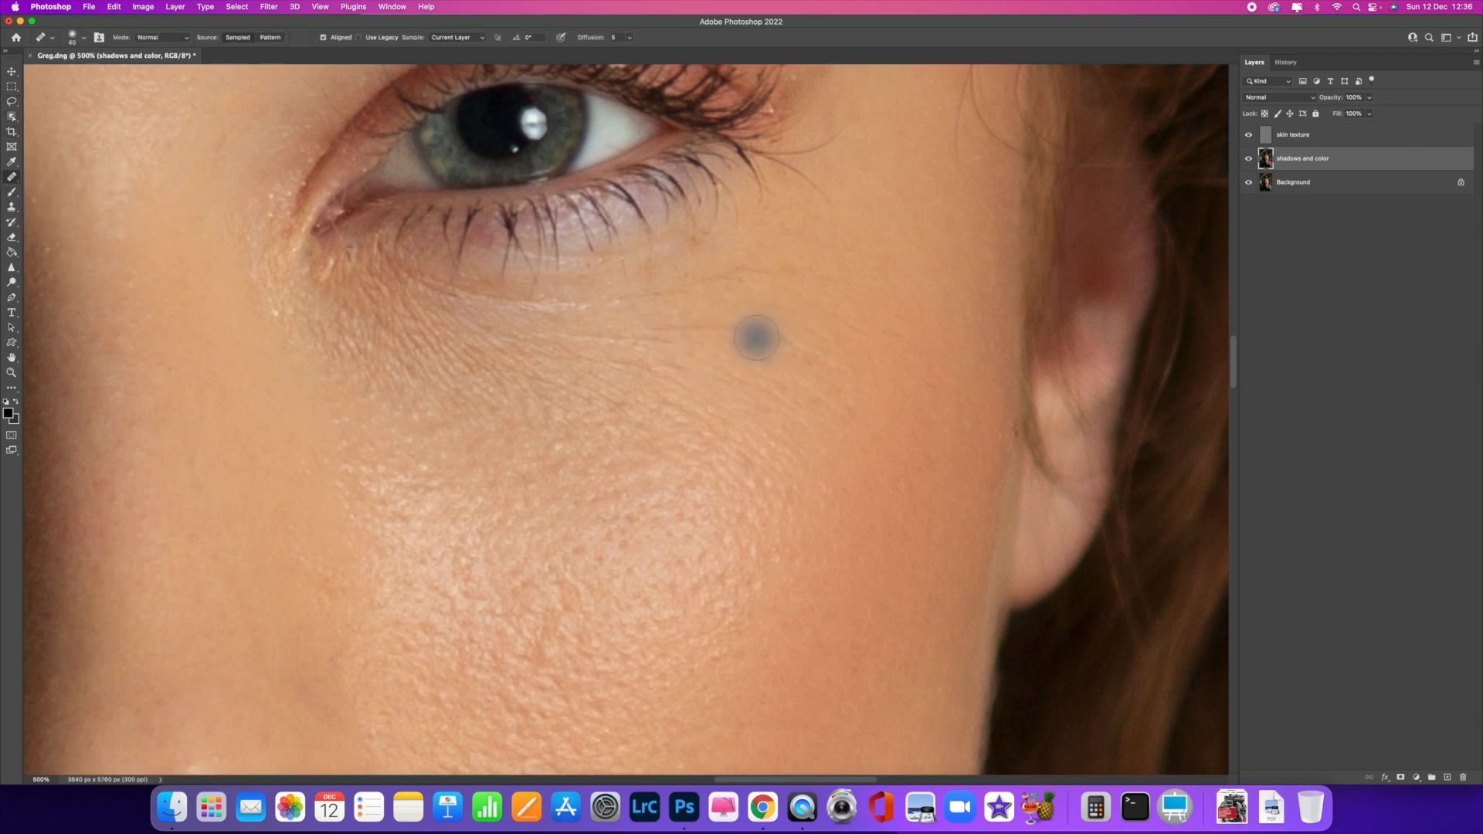
mouse_move(756, 338)
left_mouse_down()
mouse_move(715, 325)
mouse_move(755, 325)
left_mouse_up()
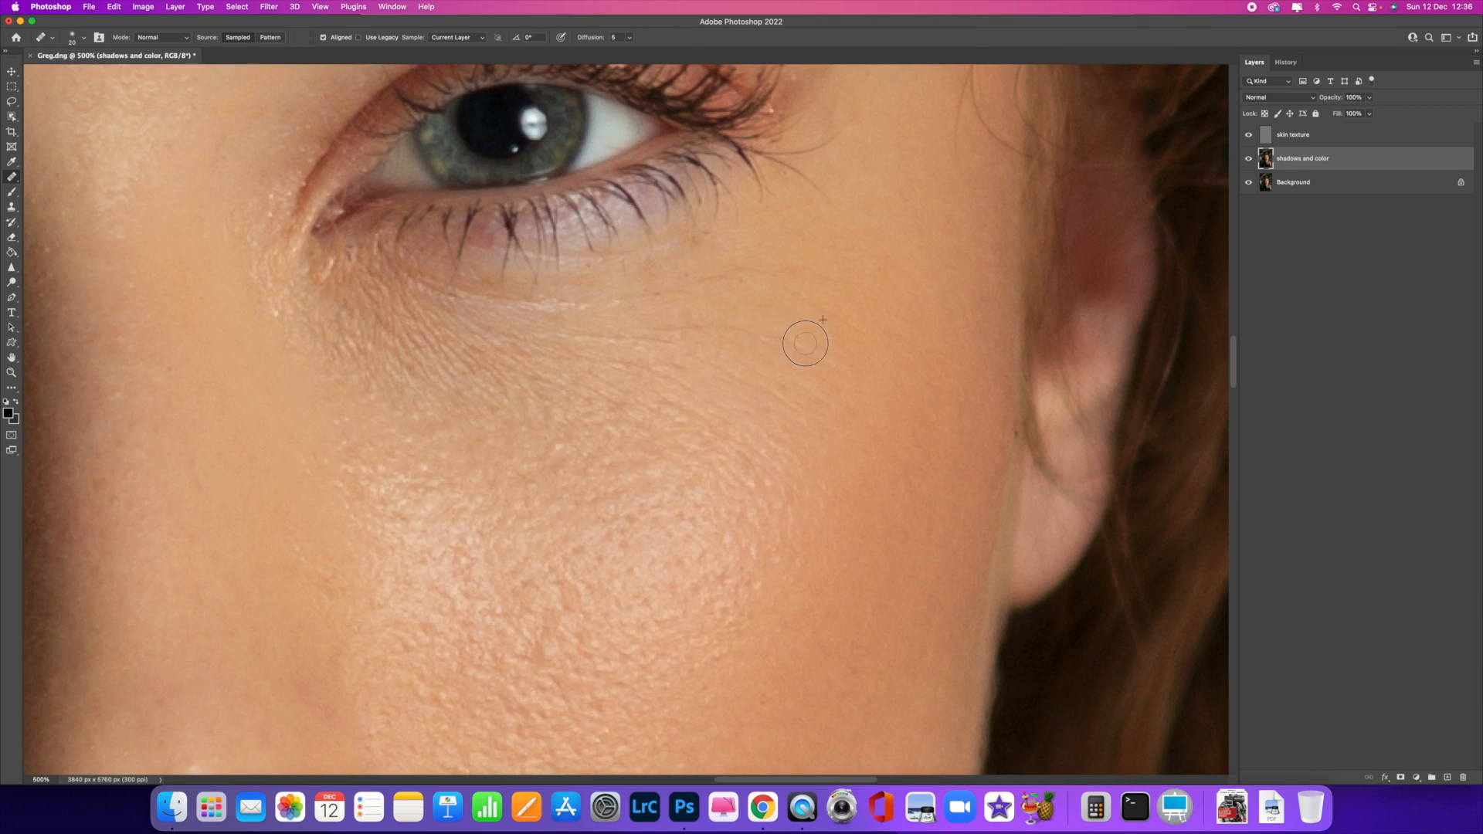
left_click(1304, 142)
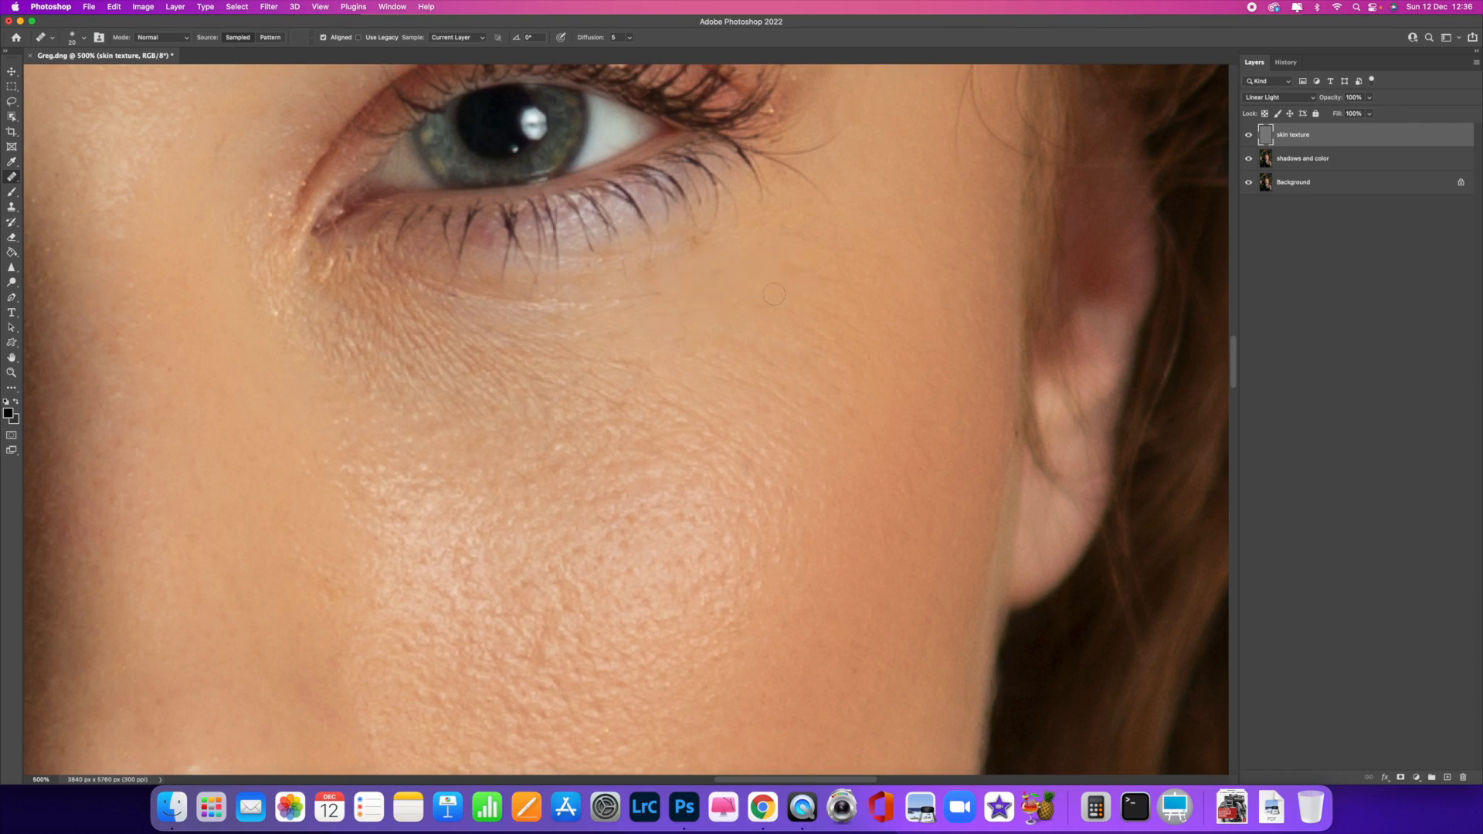
left_click(771, 317)
left_click(788, 406)
left_click(747, 347, "alt")
left_click(725, 370)
left_click(684, 301)
Step: Heal the small marks on the lower cheek beside the mouth, resampling clean skin texture nearby
scroll(687, 371, "down", 10)
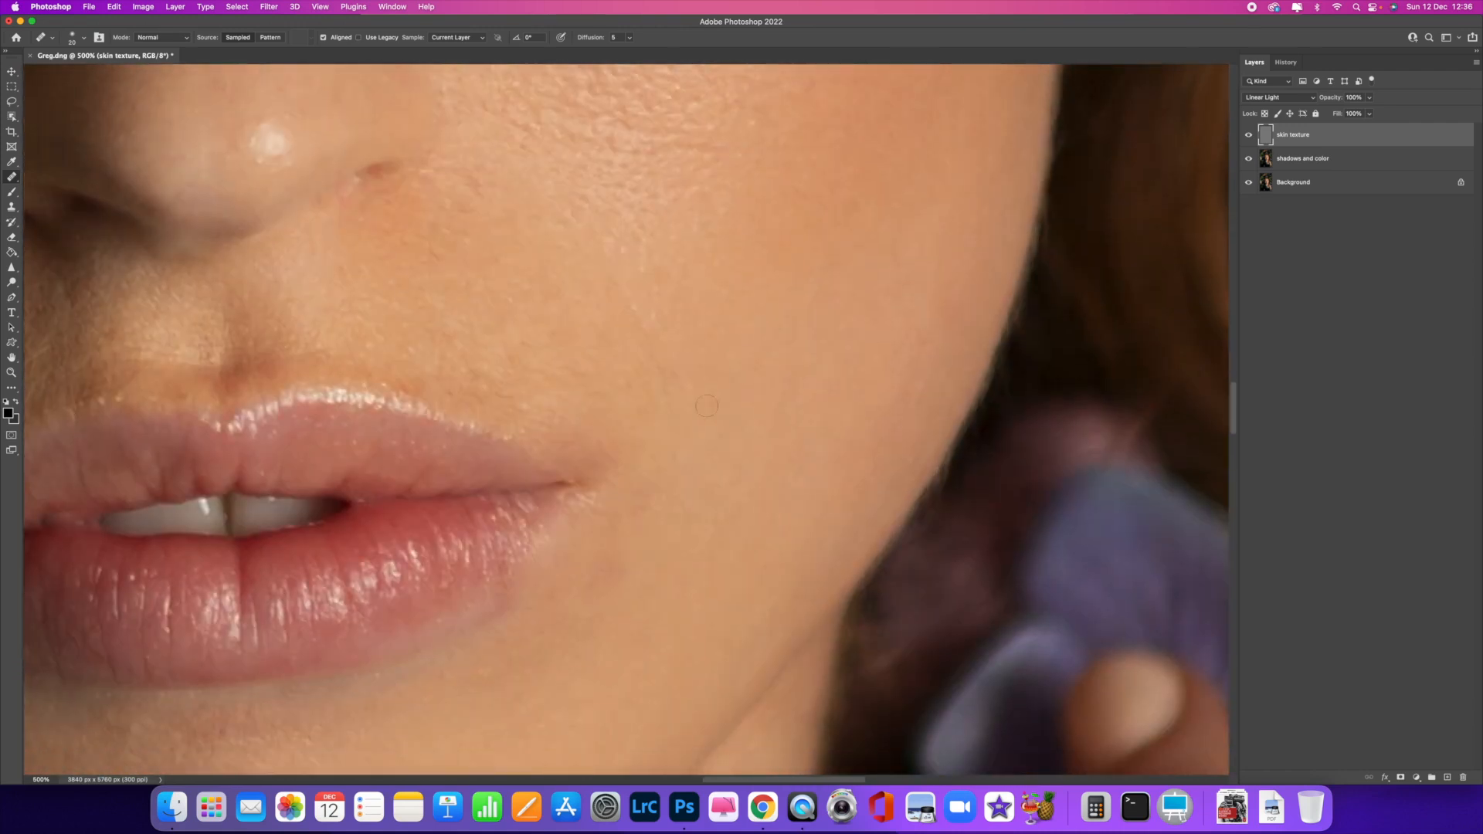
left_click(693, 368, "alt")
left_click_drag(679, 434, 612, 287)
left_click(775, 437)
left_click(667, 315)
left_click(643, 325)
left_click(622, 350, "alt")
left_click(609, 290)
left_click(693, 352)
left_click(624, 297)
left_click(707, 431)
Step: Heal the small skin flaws around the lips and the lit corner of the mouth on the skin texture layer
scroll(687, 424, "left", 10)
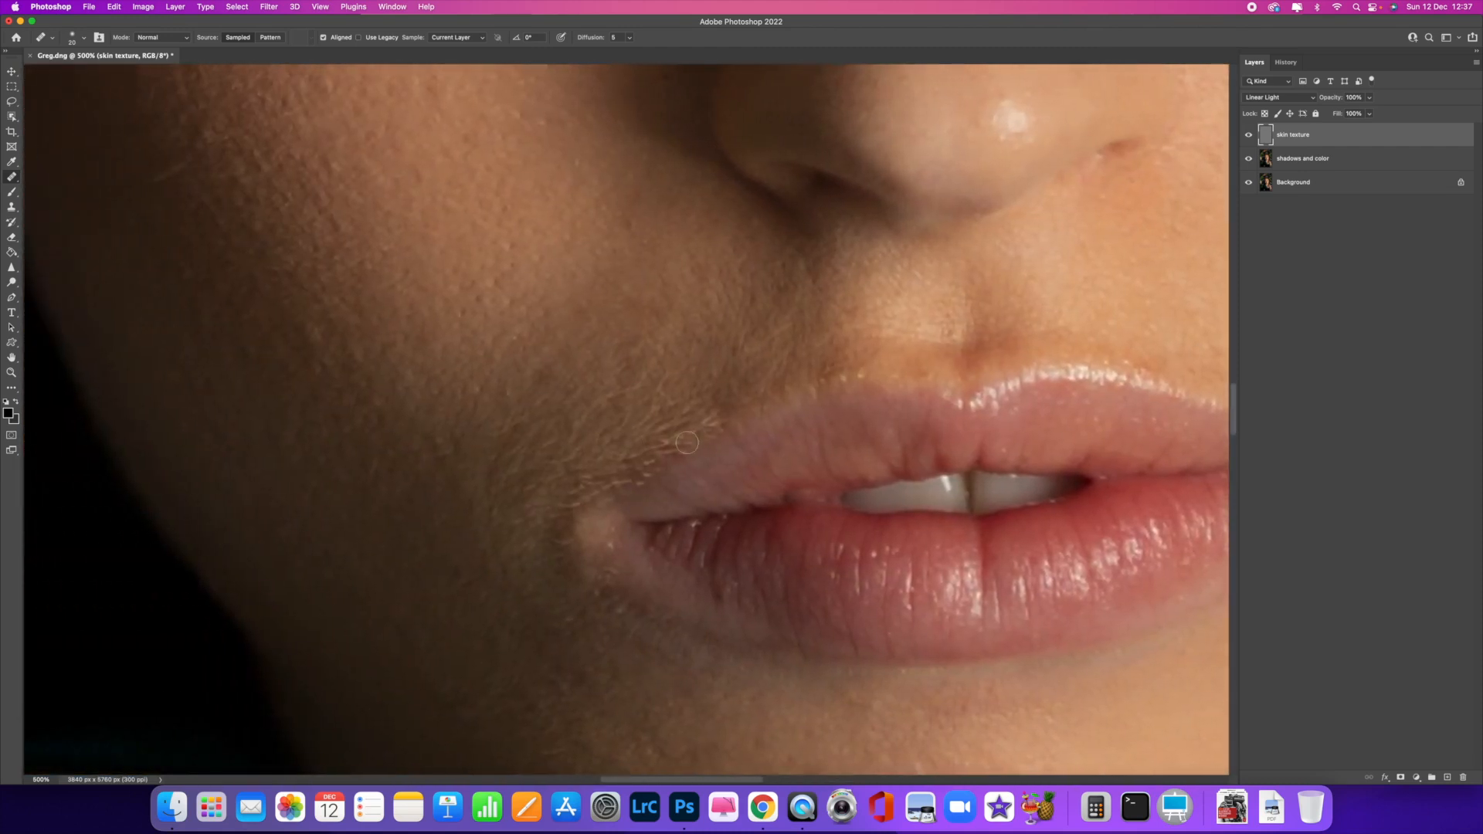
left_click(1094, 398)
left_click(1079, 393)
key("super+minus")
key("super+minus")
left_click(1087, 404)
left_click(1116, 411)
left_click(1114, 378)
left_click(1091, 348)
left_click(1100, 471)
left_click(1128, 411)
left_click(985, 320)
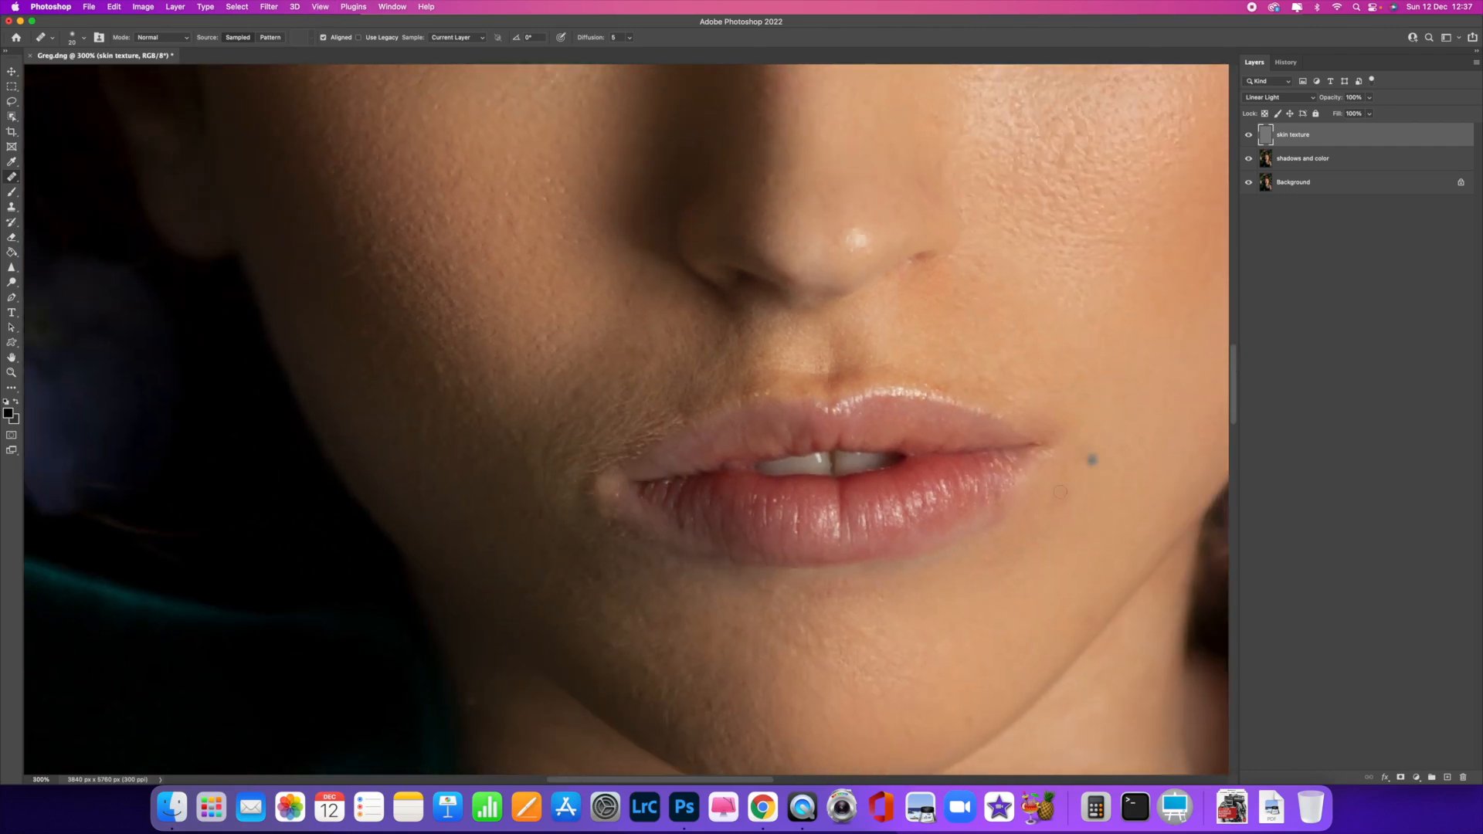
left_click(1091, 462)
left_click(1066, 484)
Step: Heal the remaining texture marks on the brightly lit cheek with the Healing Brush
scroll(1066, 485, "right", 10)
scroll(1065, 484, "up", 5)
left_click(679, 250)
left_click(577, 216)
left_click(686, 164)
left_click(698, 236)
left_click(621, 217)
left_click(619, 276)
key("super+minus")
key("super+minus")
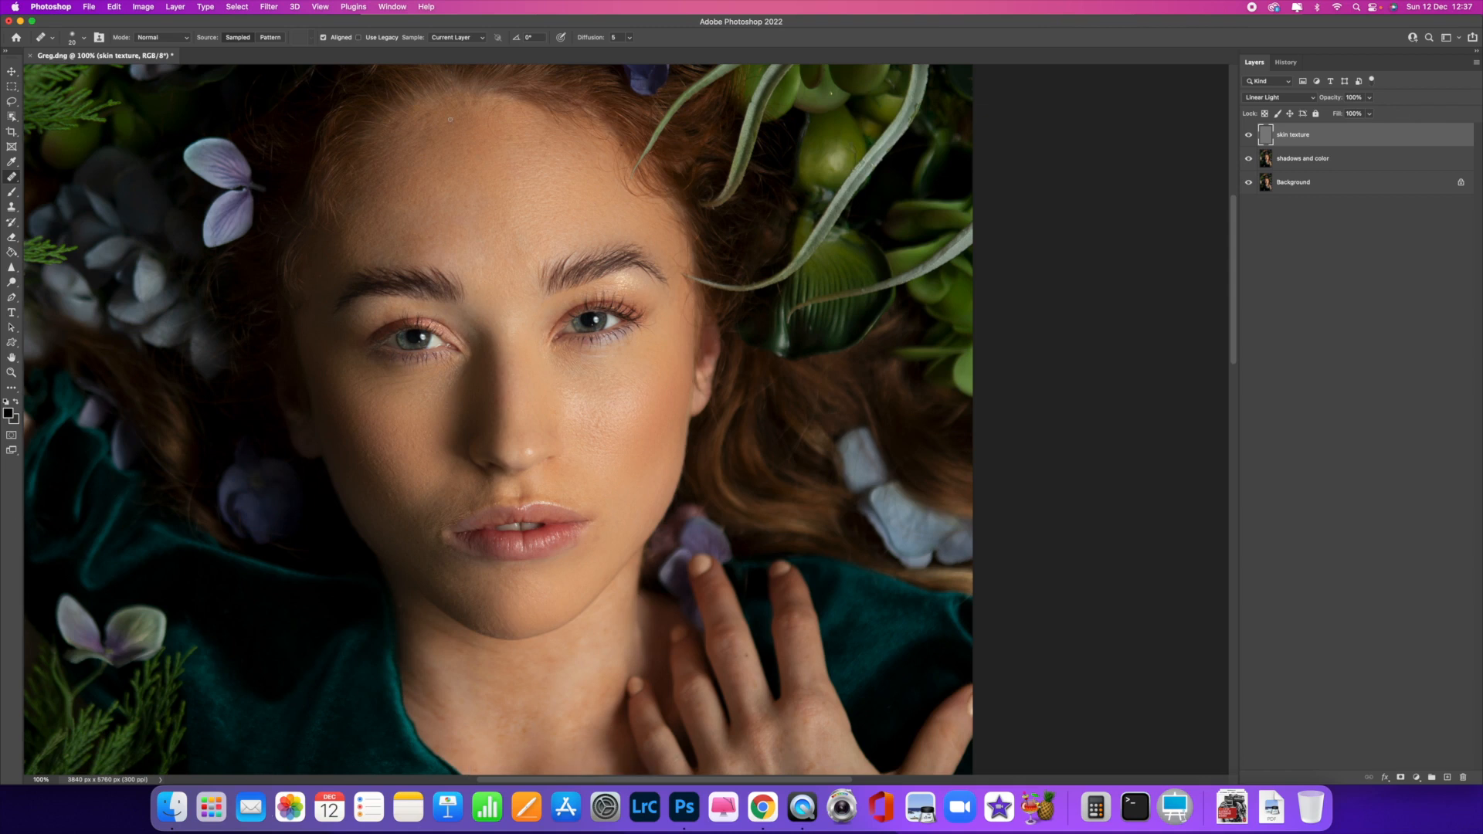
Step: Check the edit history, then touch up leftover spots on the face's skin texture with the Healing Brush
key("super+plus")
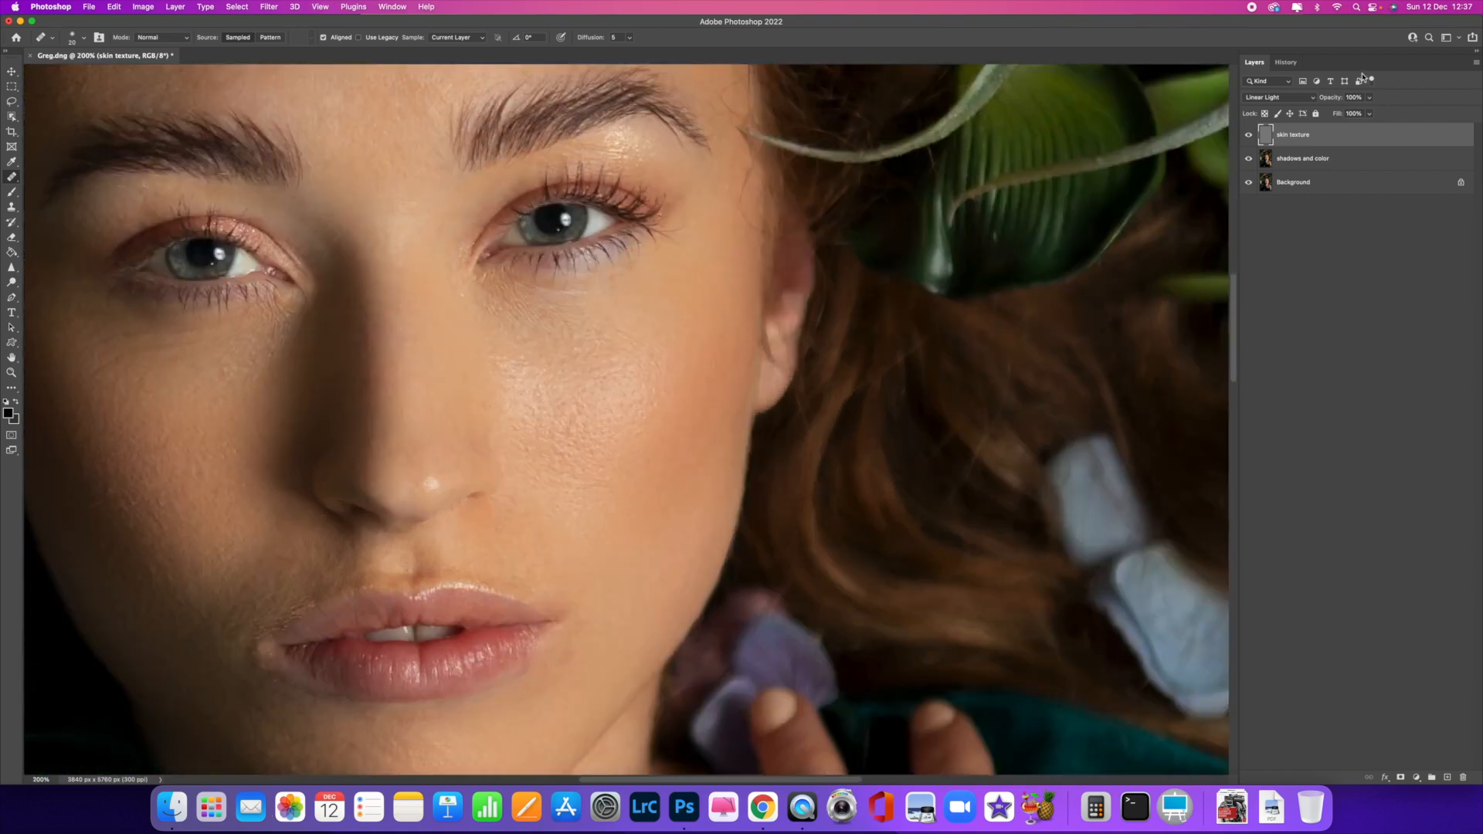
left_click(1278, 66)
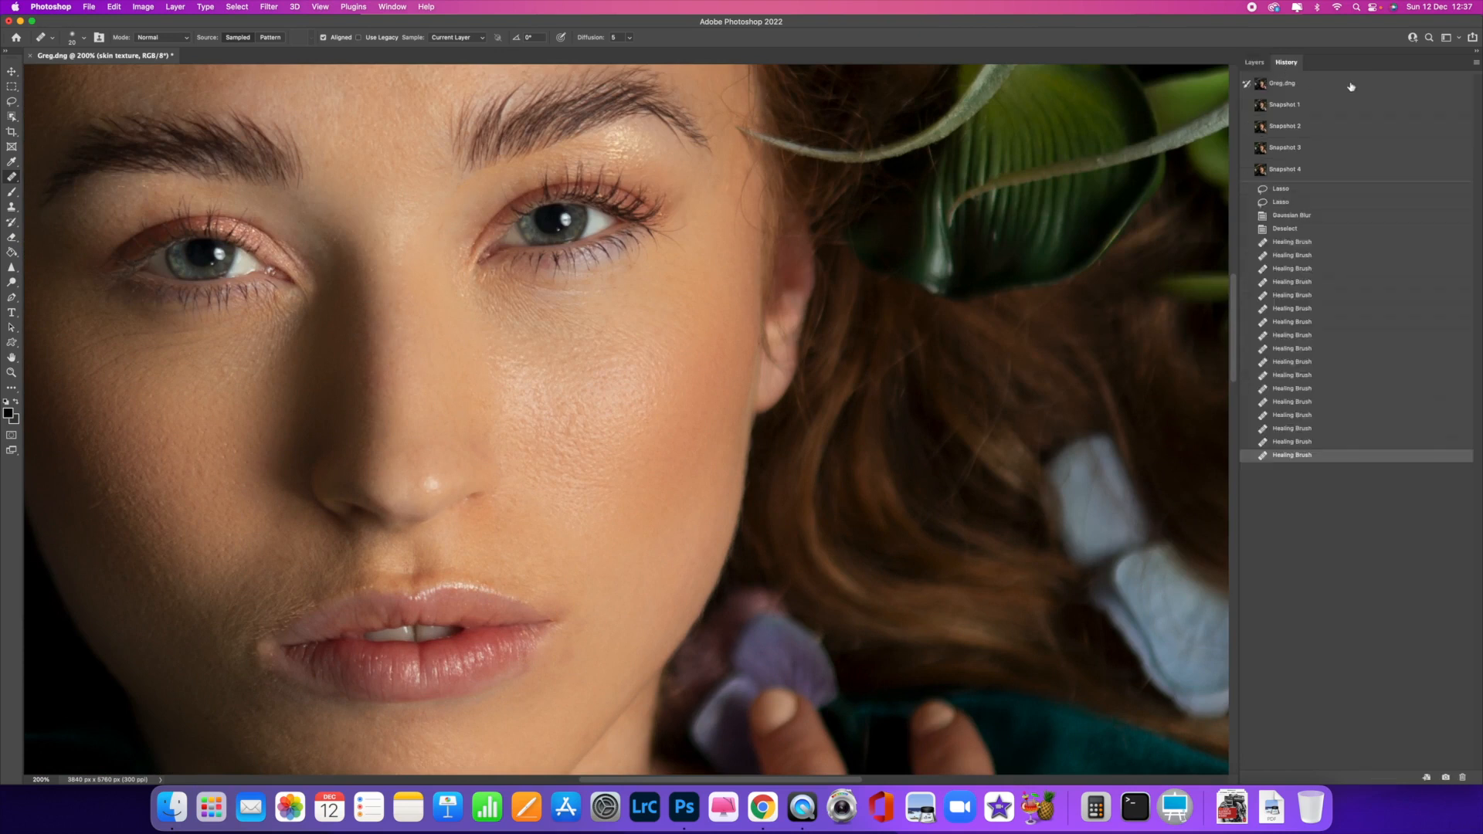
left_click(1258, 62)
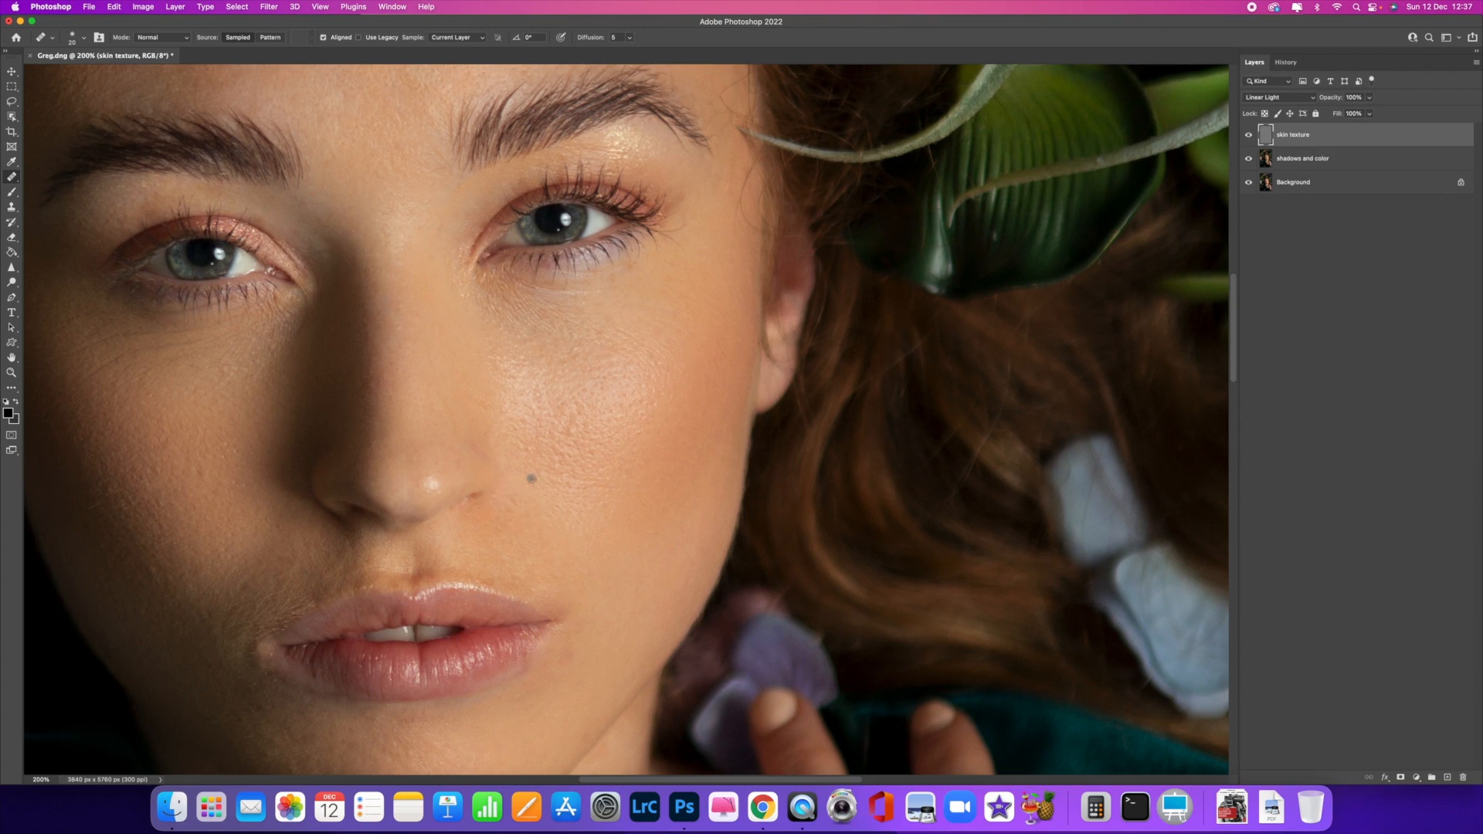
left_click(539, 513)
left_click_drag(628, 287, 837, 448)
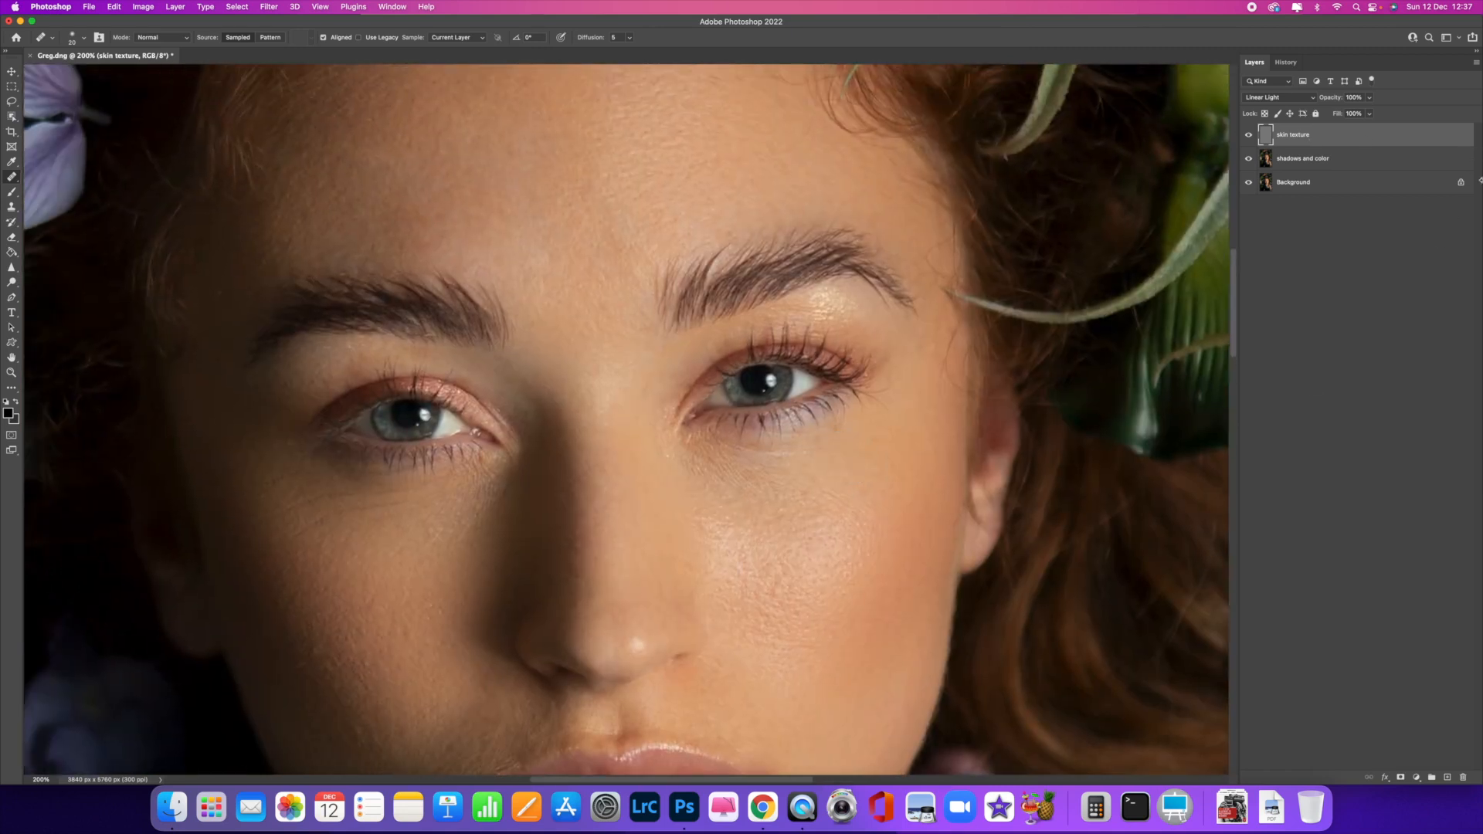
Step: Compare the original portrait with Snapshots 1 through 4 in the history to review the retouching progress
left_click(1286, 62)
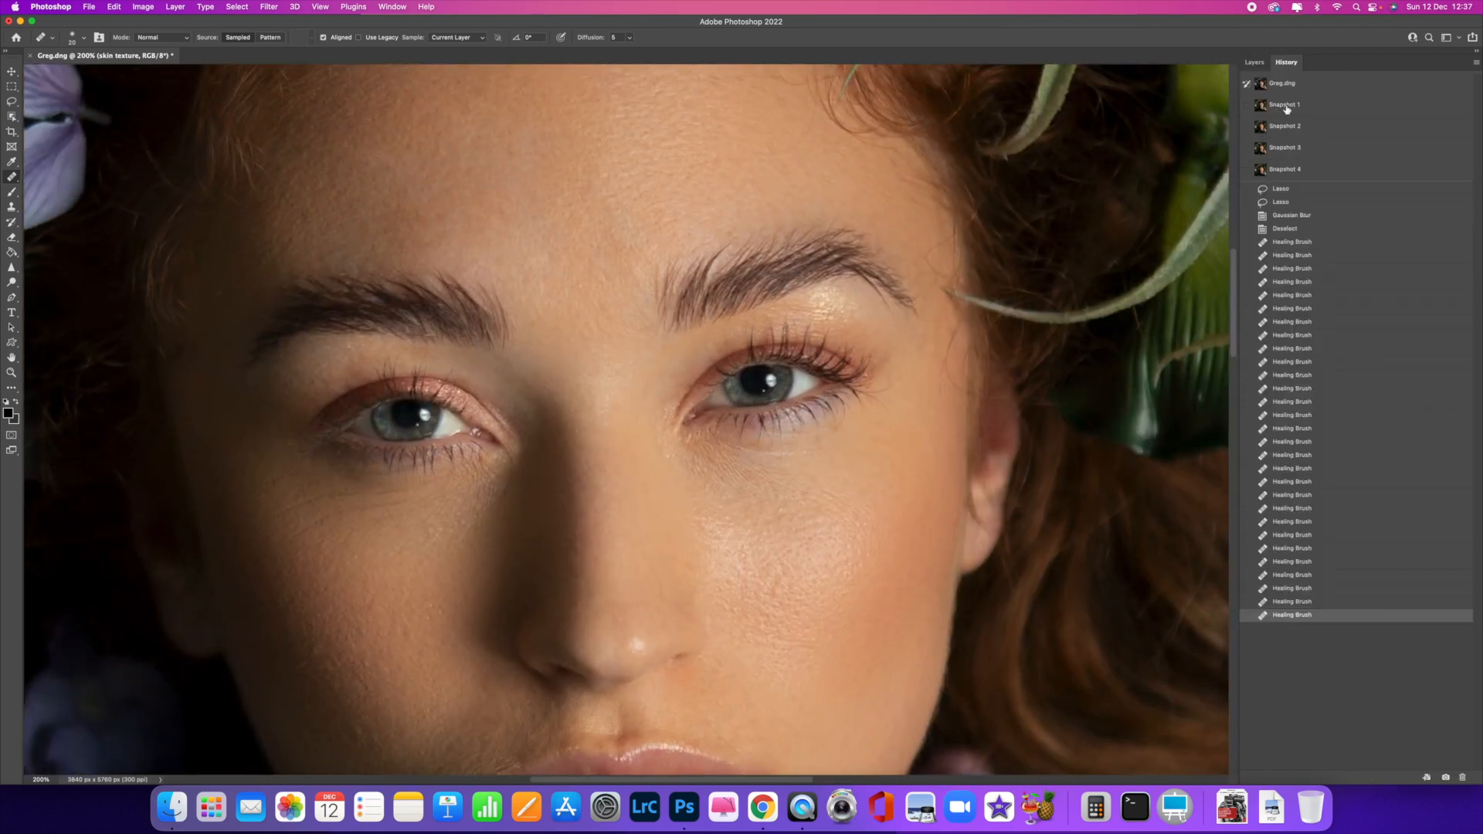
left_click(1317, 85)
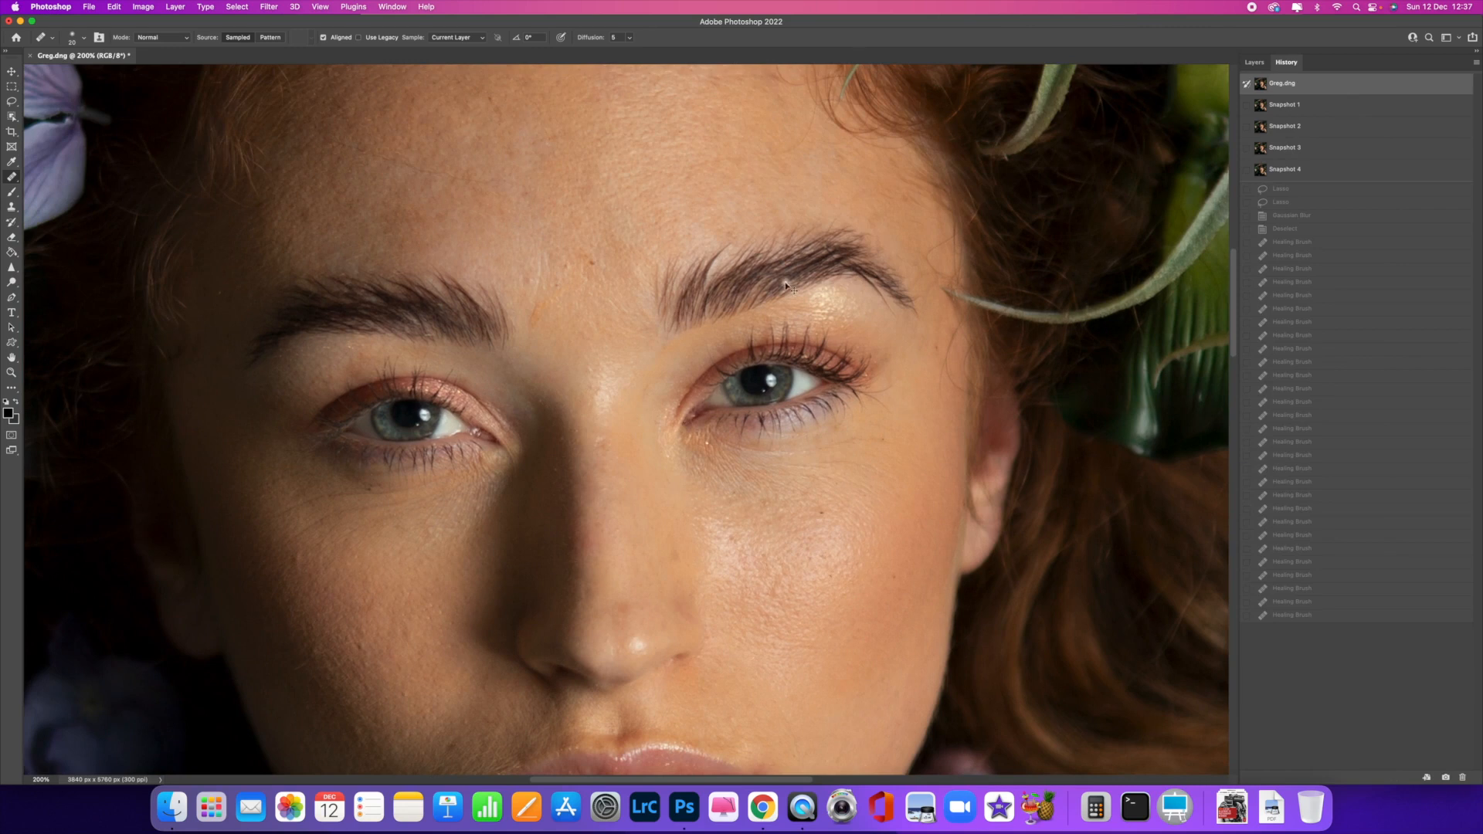
key("super+minus")
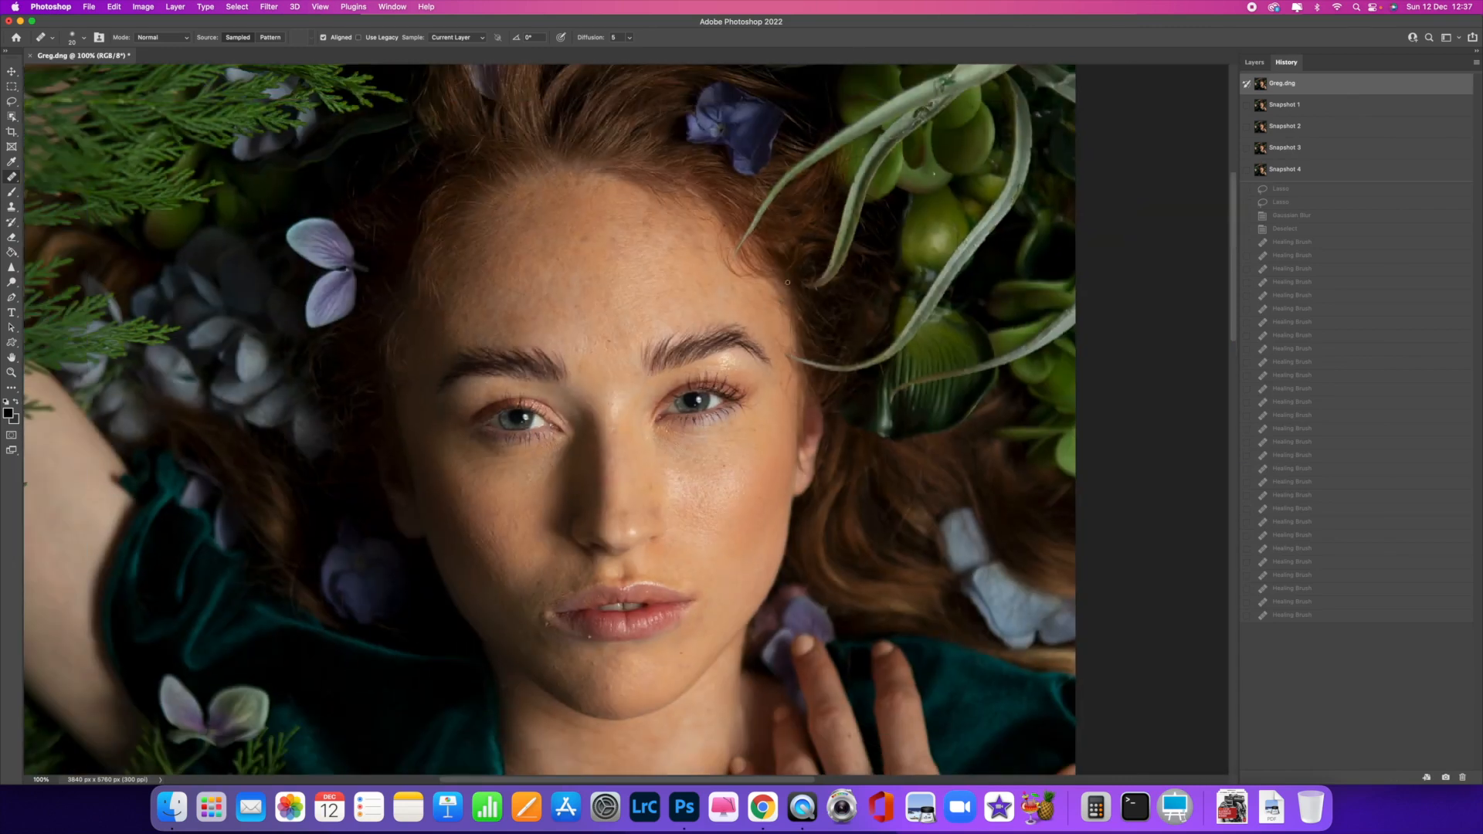
left_click(1331, 108)
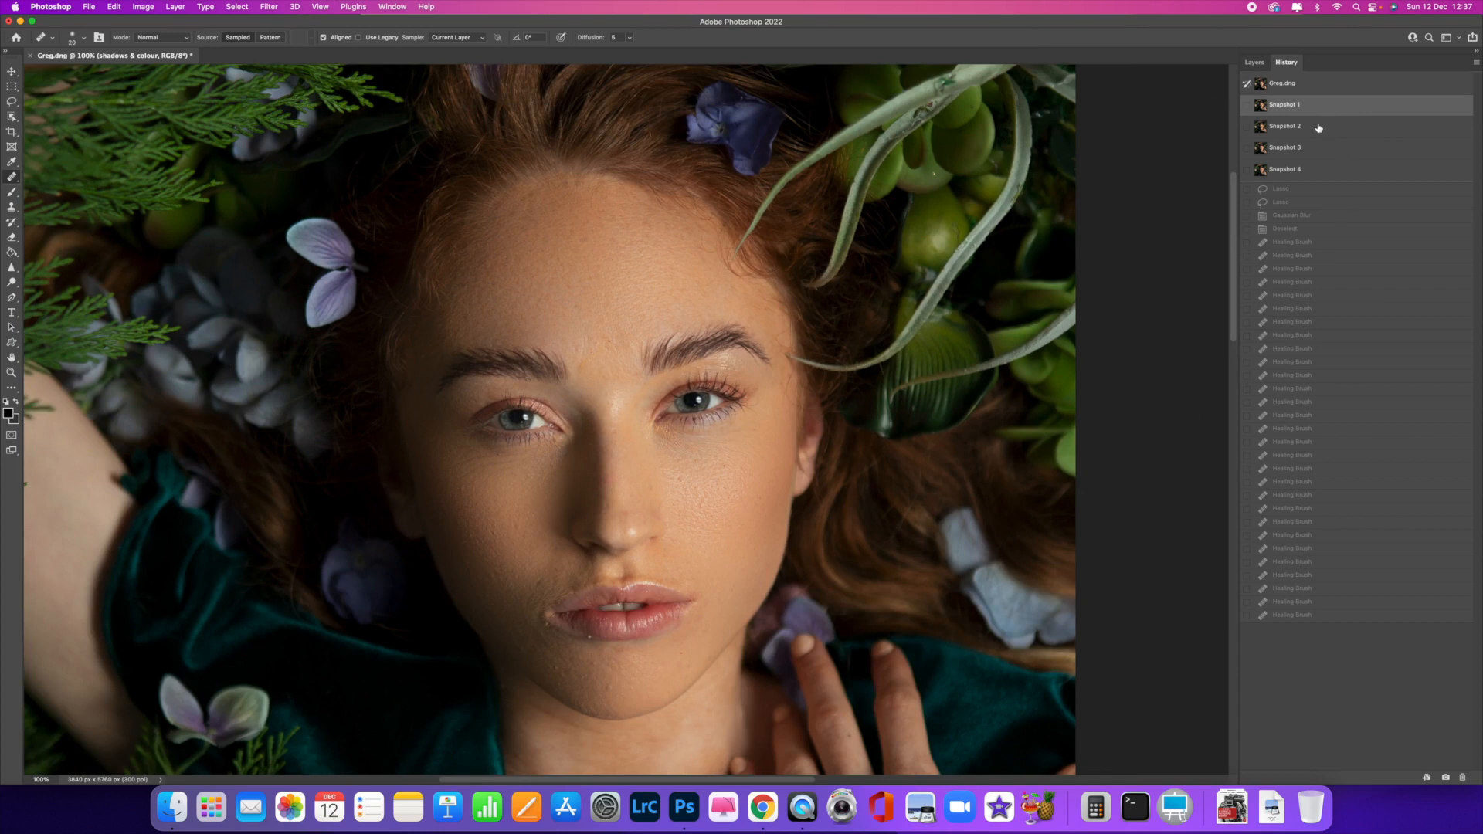
left_click(1319, 129)
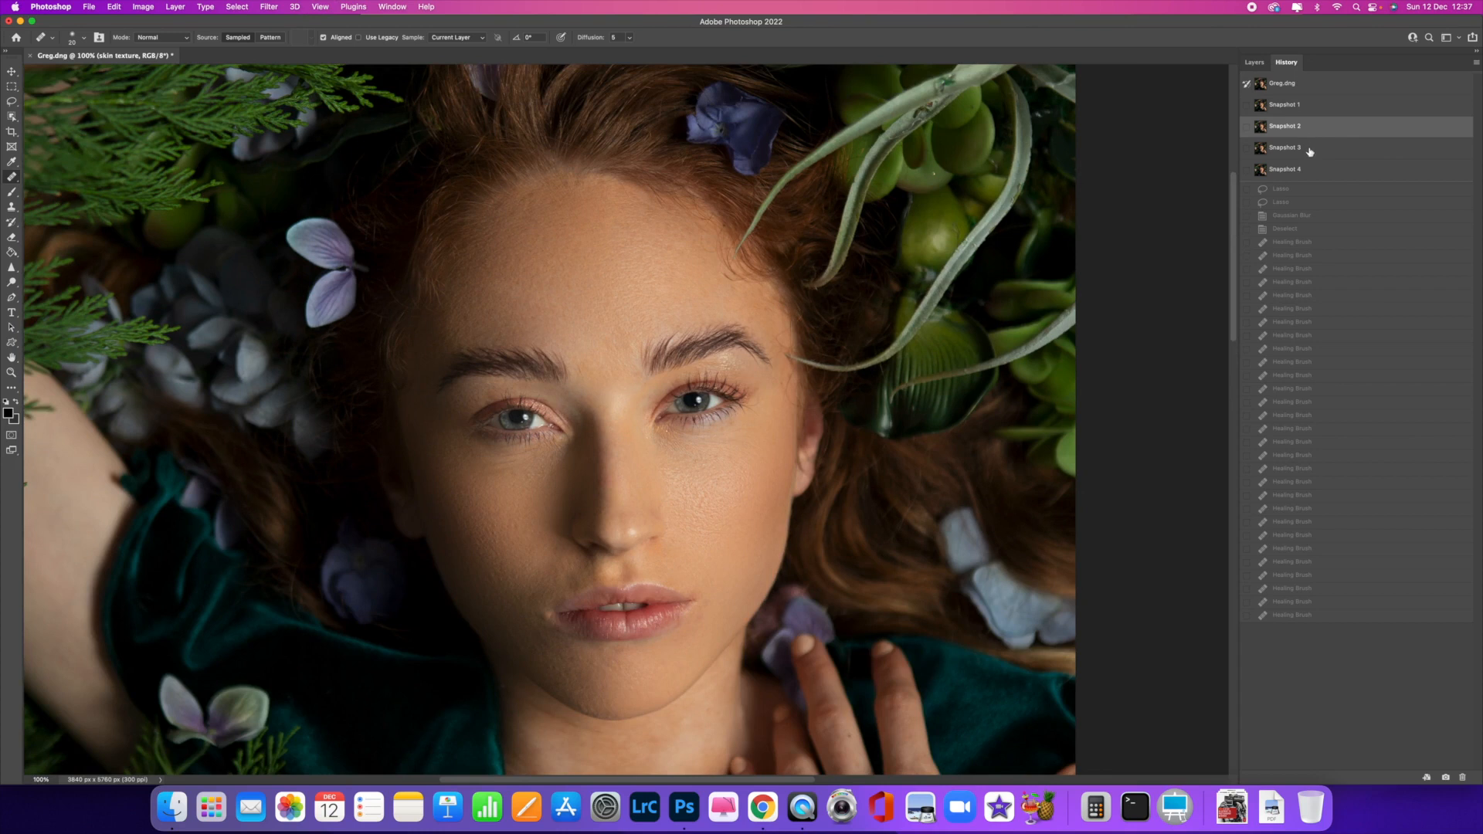
left_click(1309, 151)
left_click(1327, 173)
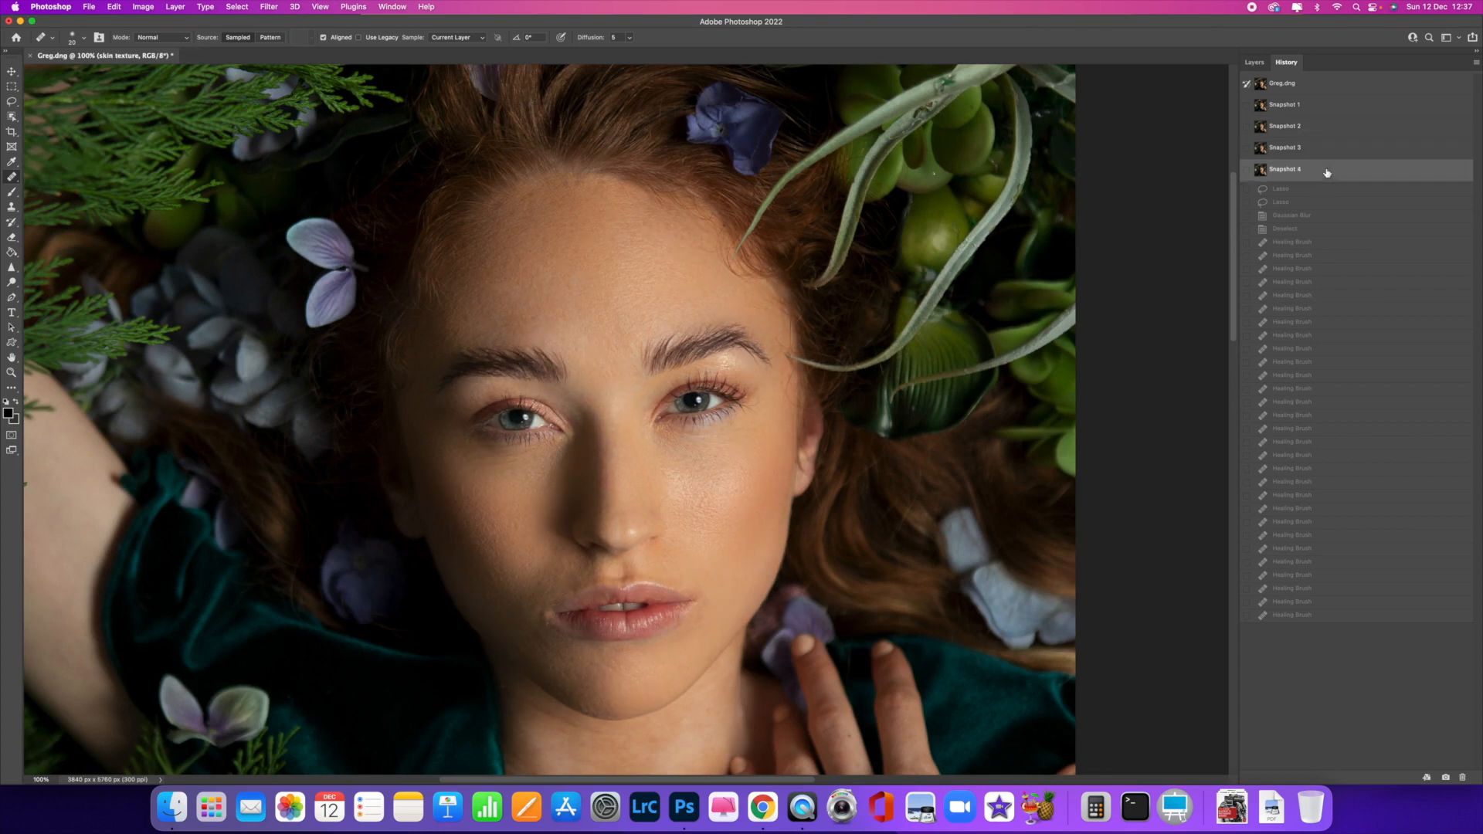
Step: Compare Snapshot 3 with Snapshot 4, then the original with Snapshot 4, examining the face from forehead to chin
left_click(1330, 152)
left_click(1333, 173)
left_click(1323, 83)
key("super+equal")
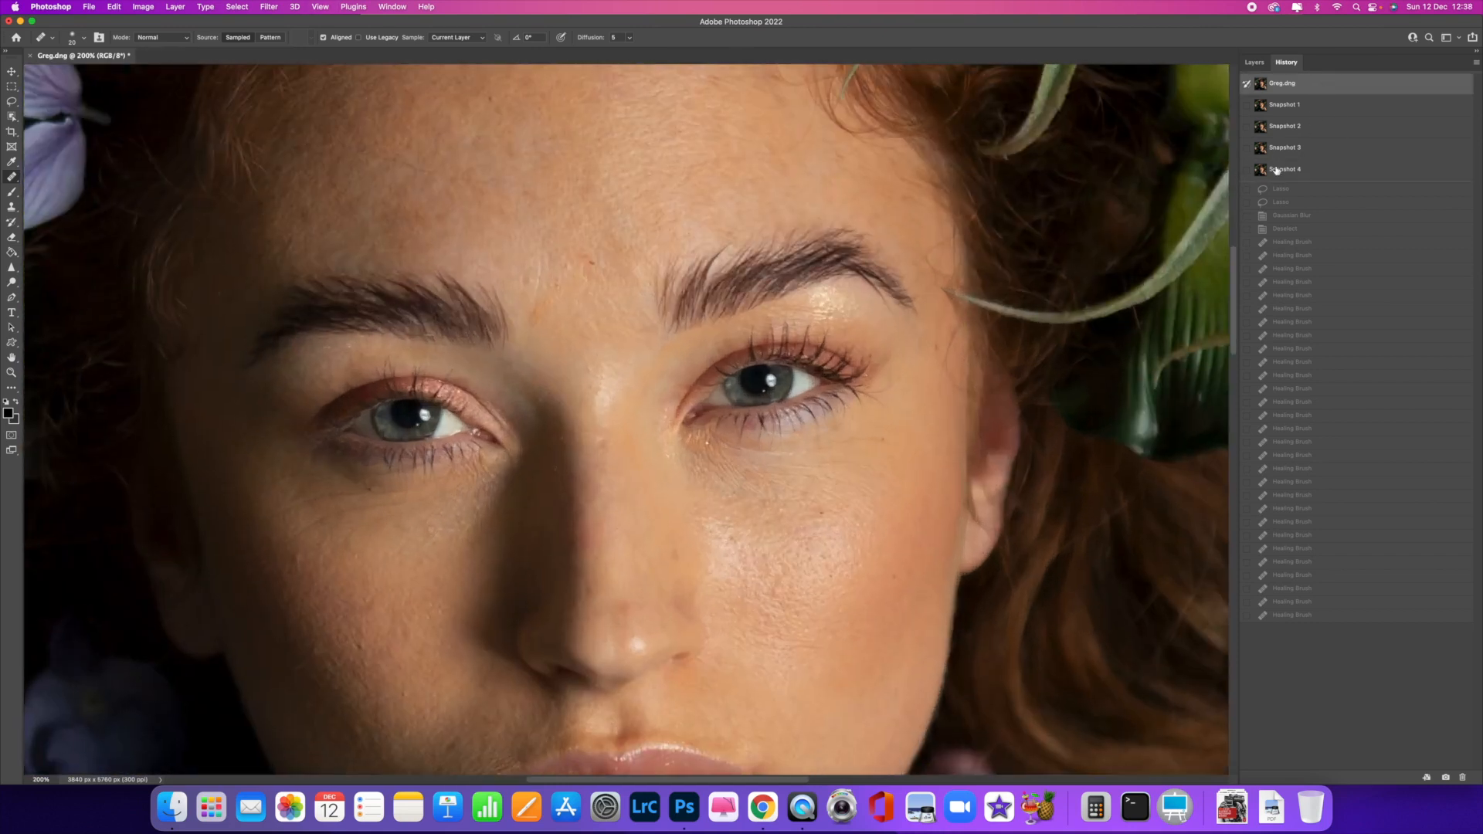
left_click(1342, 172)
scroll(936, 159, "down", 5)
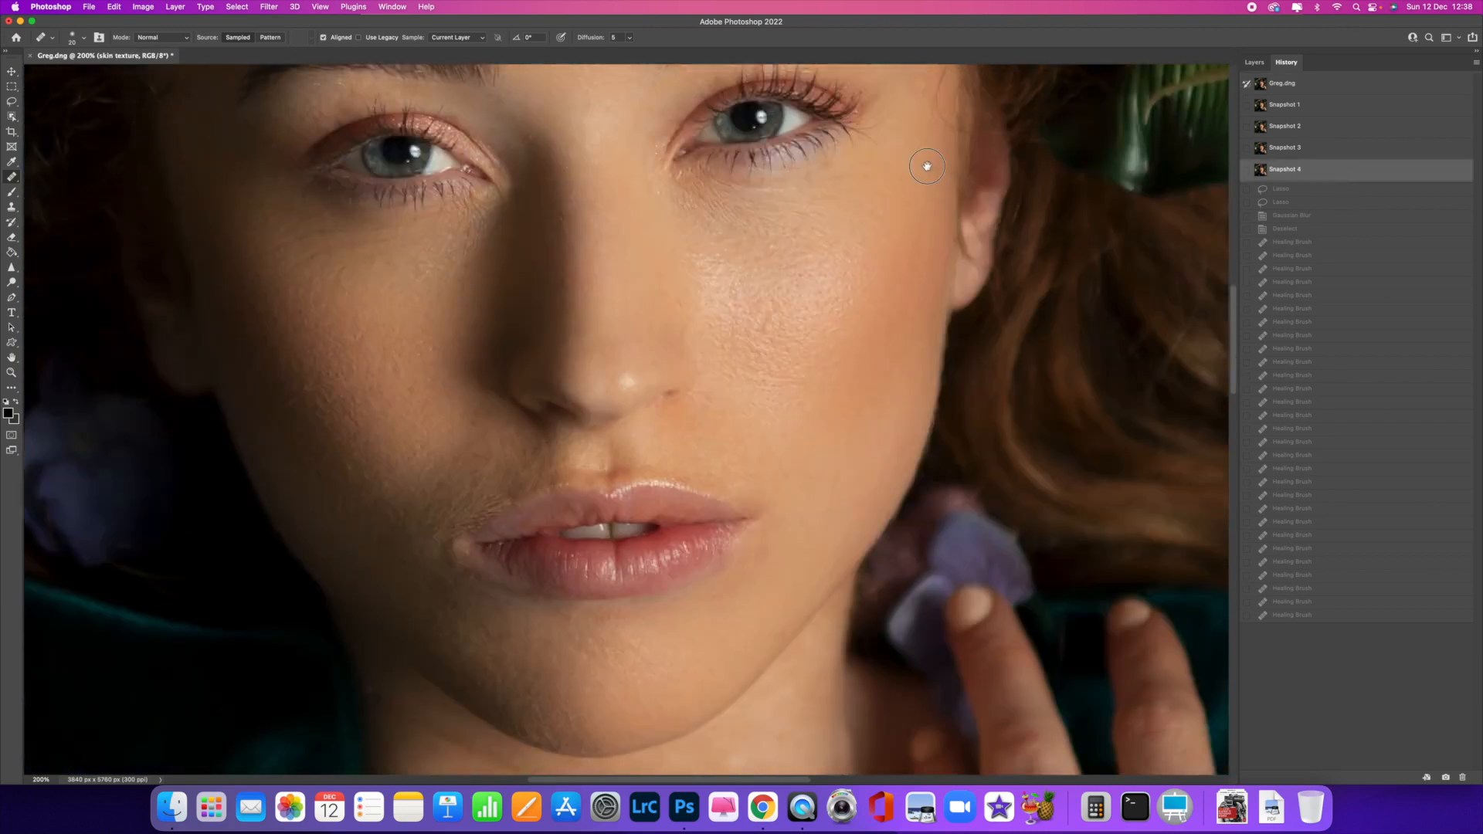
scroll(960, 232, "up", 6)
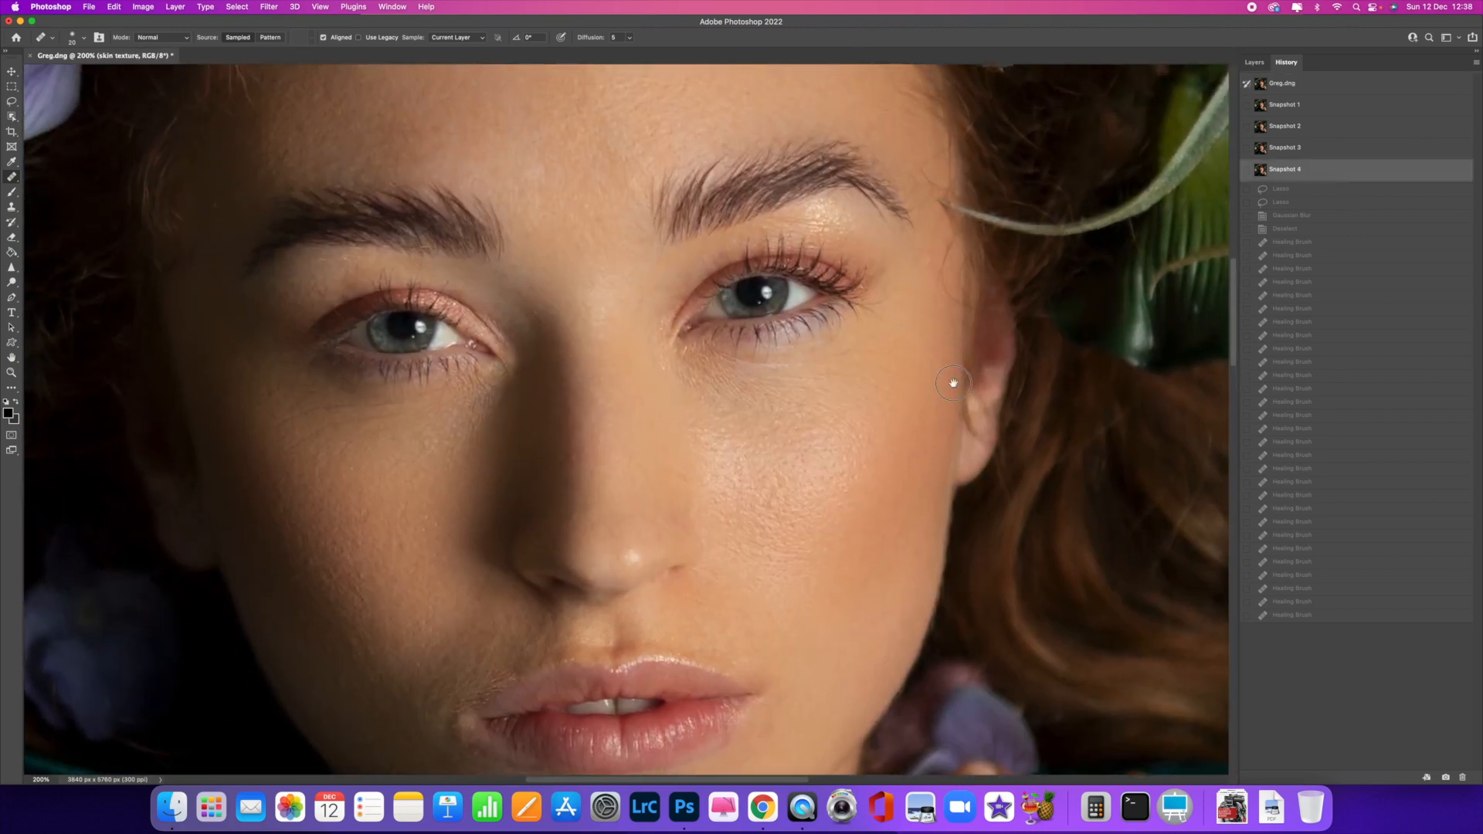
Step: Compare the original portrait with Snapshot 4 up close, then examine the retouched result at full-portrait scale
left_click(1357, 85)
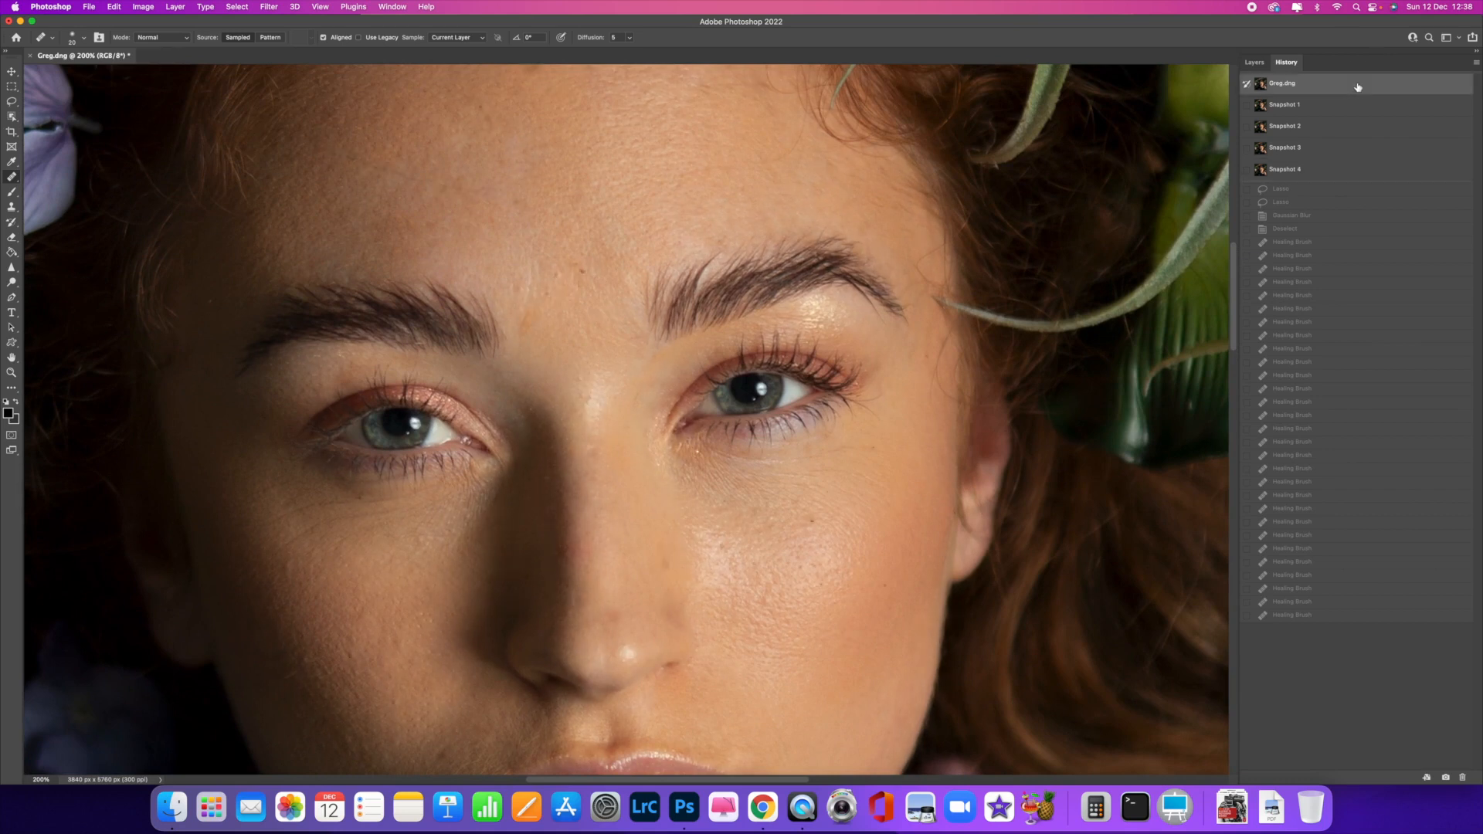
left_click(1350, 169)
key("super+minus")
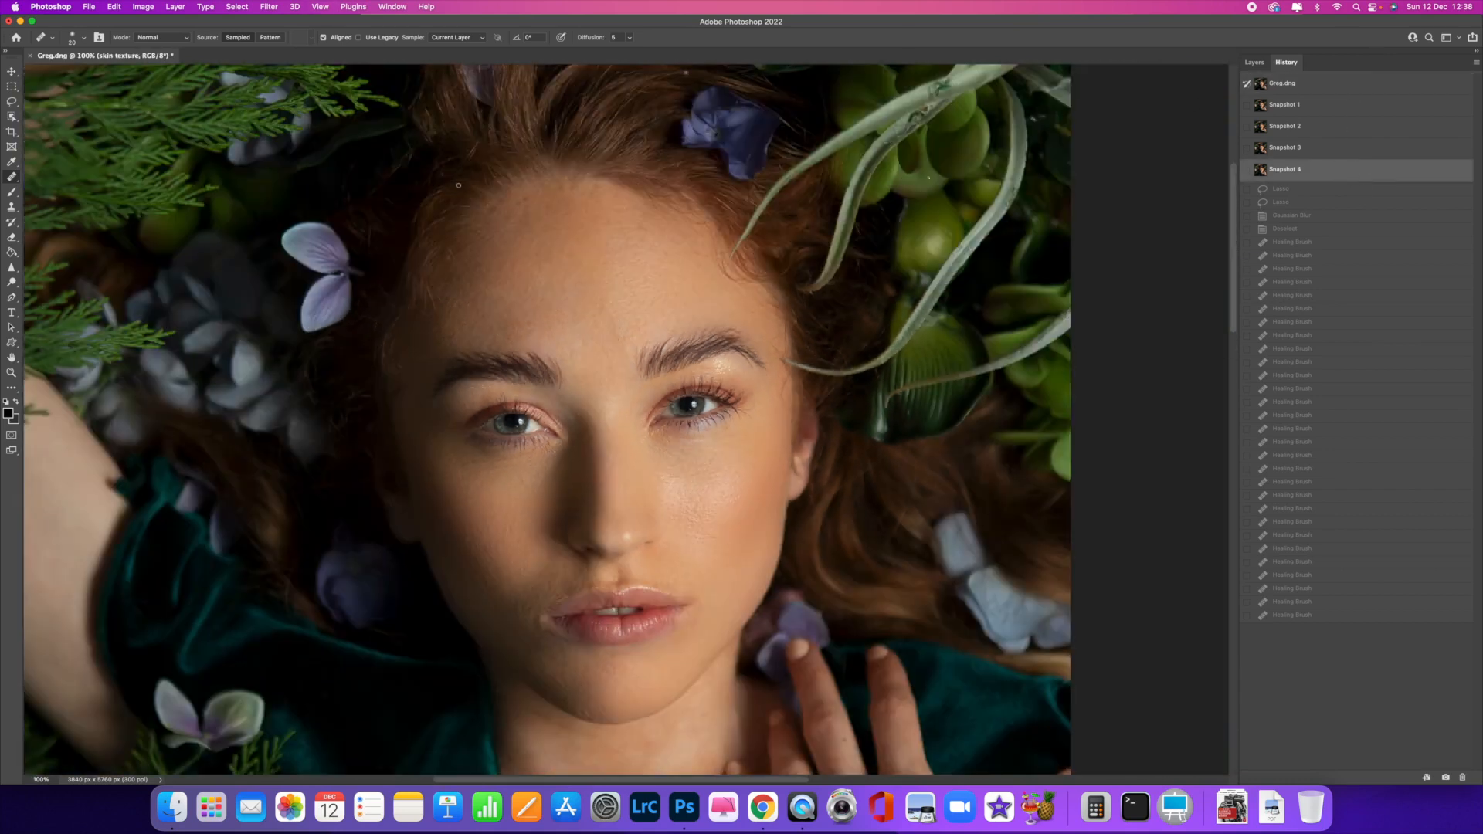
key("super+equal")
key("super+minus")
key("super+minus")
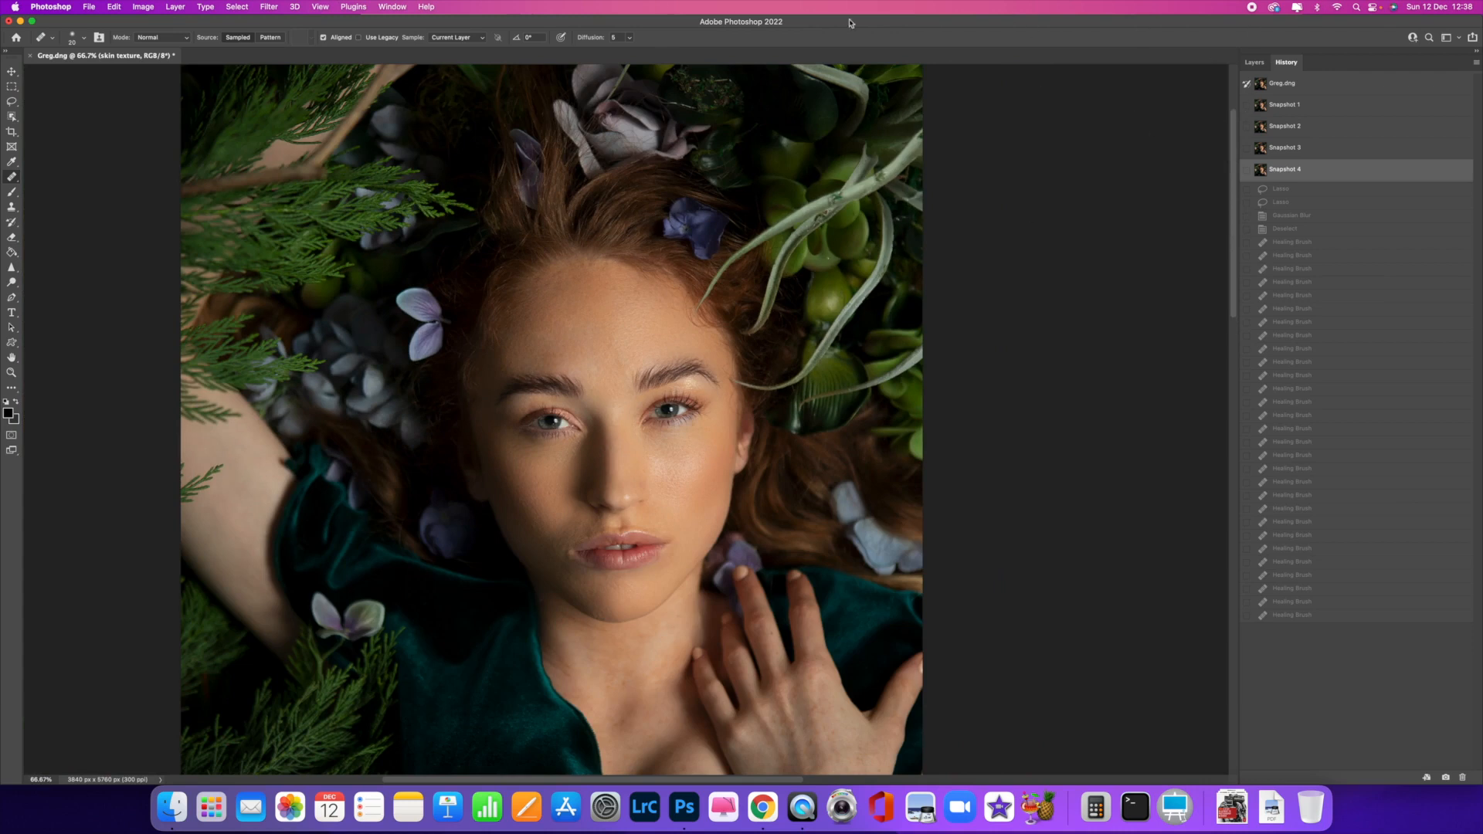
Step: Show the Actions panel and dock it beside the History panel
left_click(392, 7)
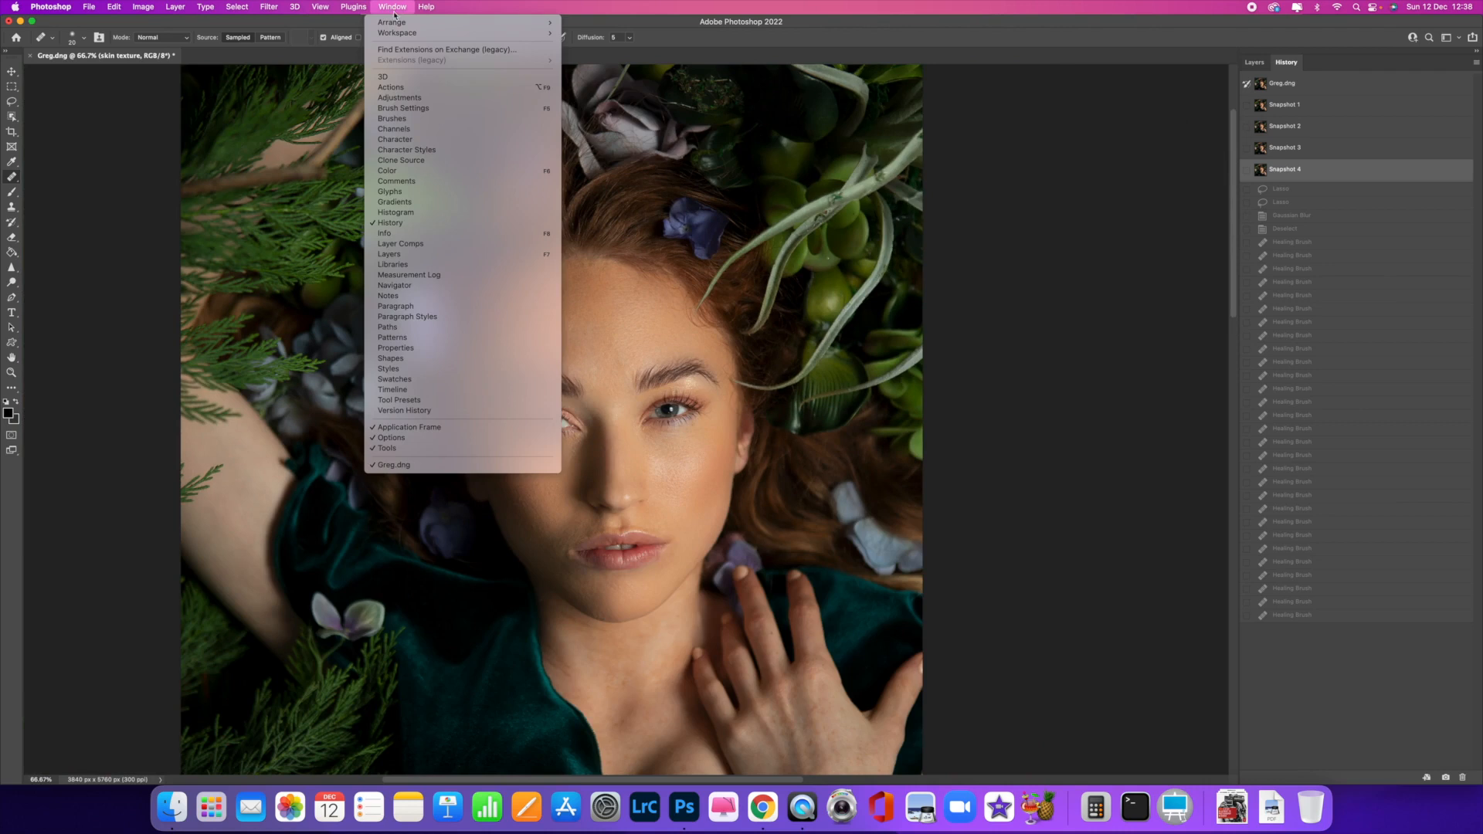
left_click(405, 89)
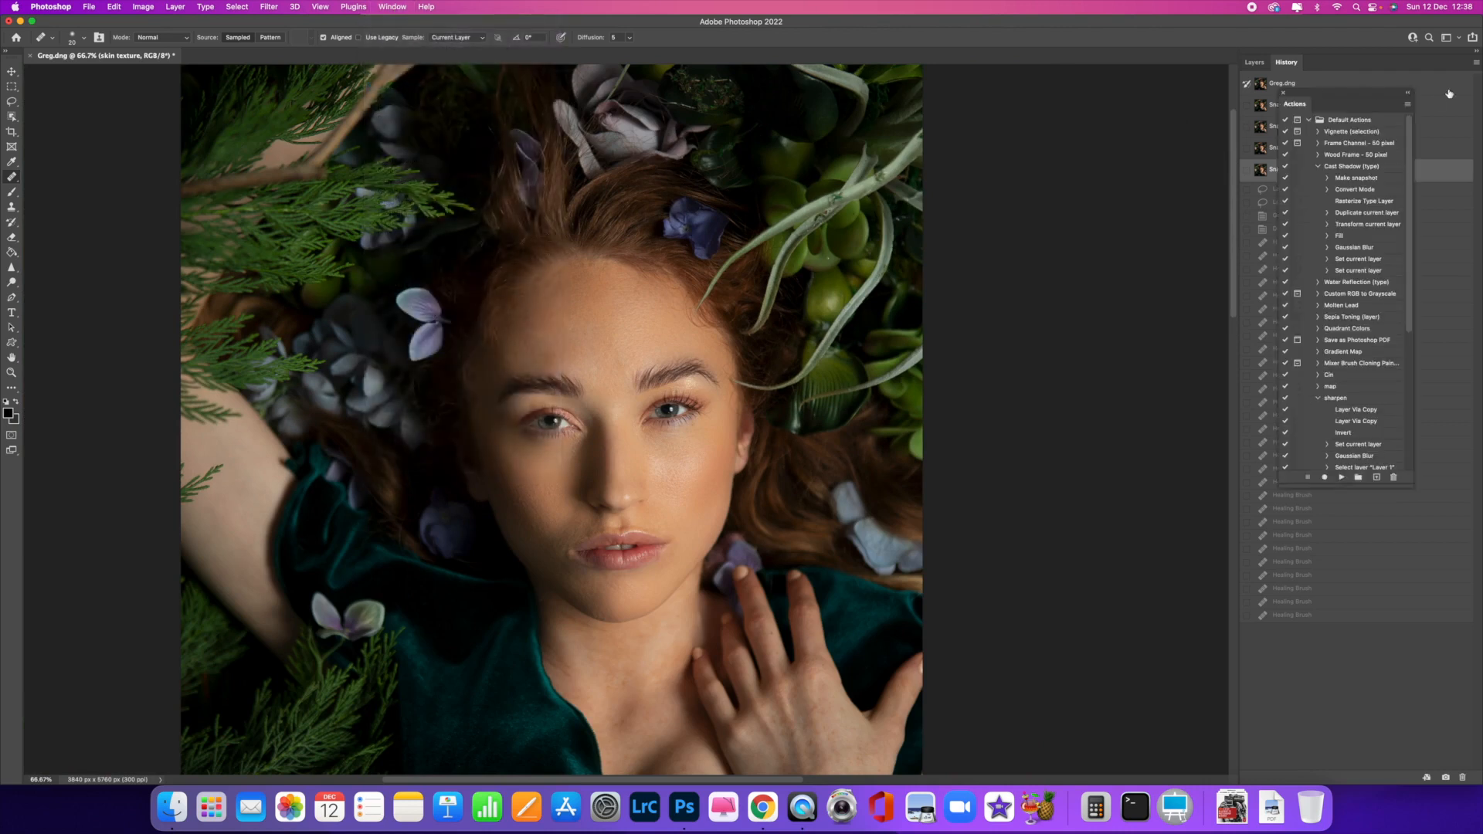
left_click_drag(1377, 92, 1241, 180)
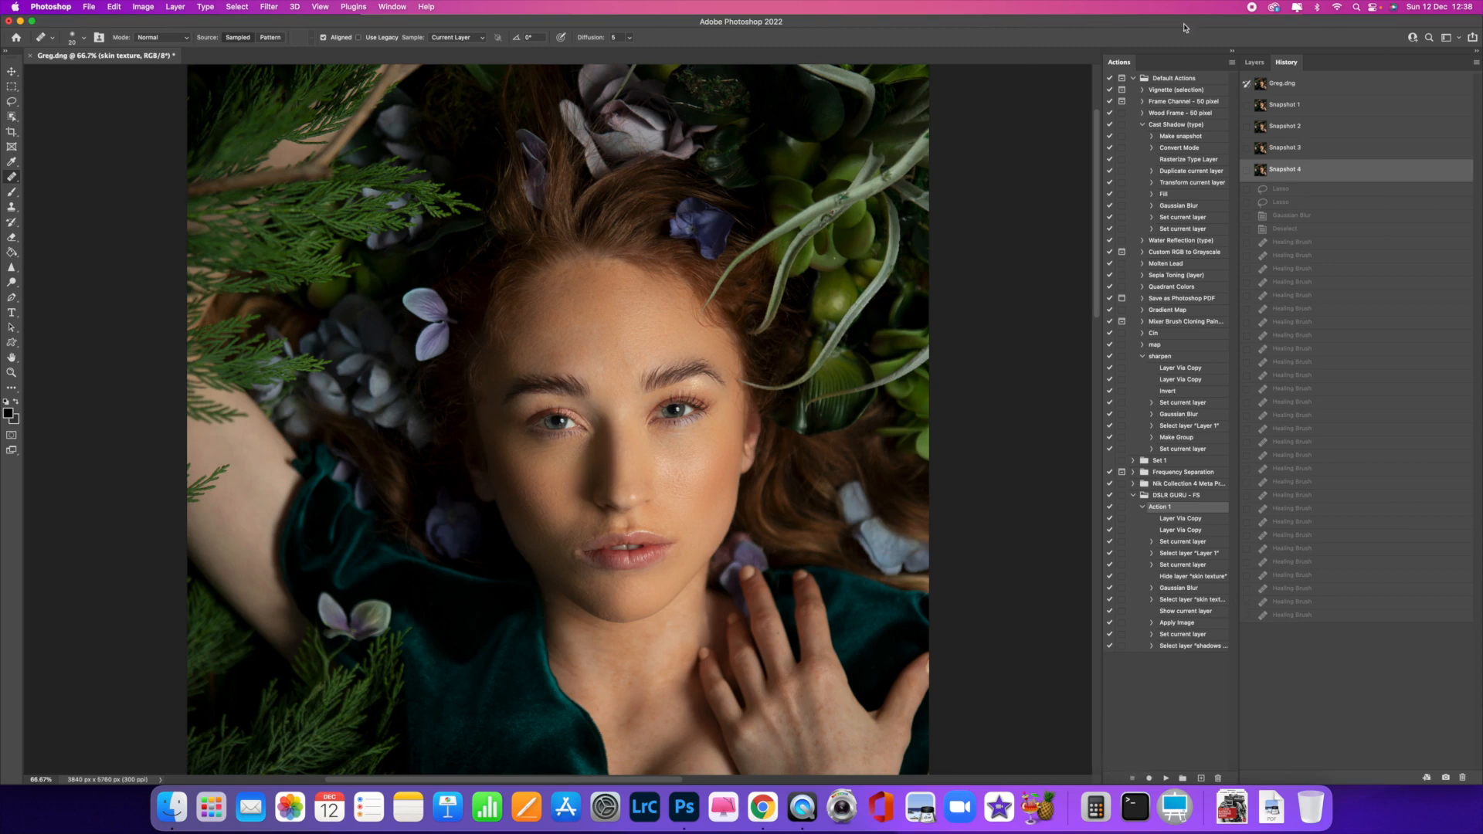
Step: Revert to the original Greg.dng state, run Action 1 from the DSLR GURU - FS set, and show the resulting layers
left_click(1314, 87)
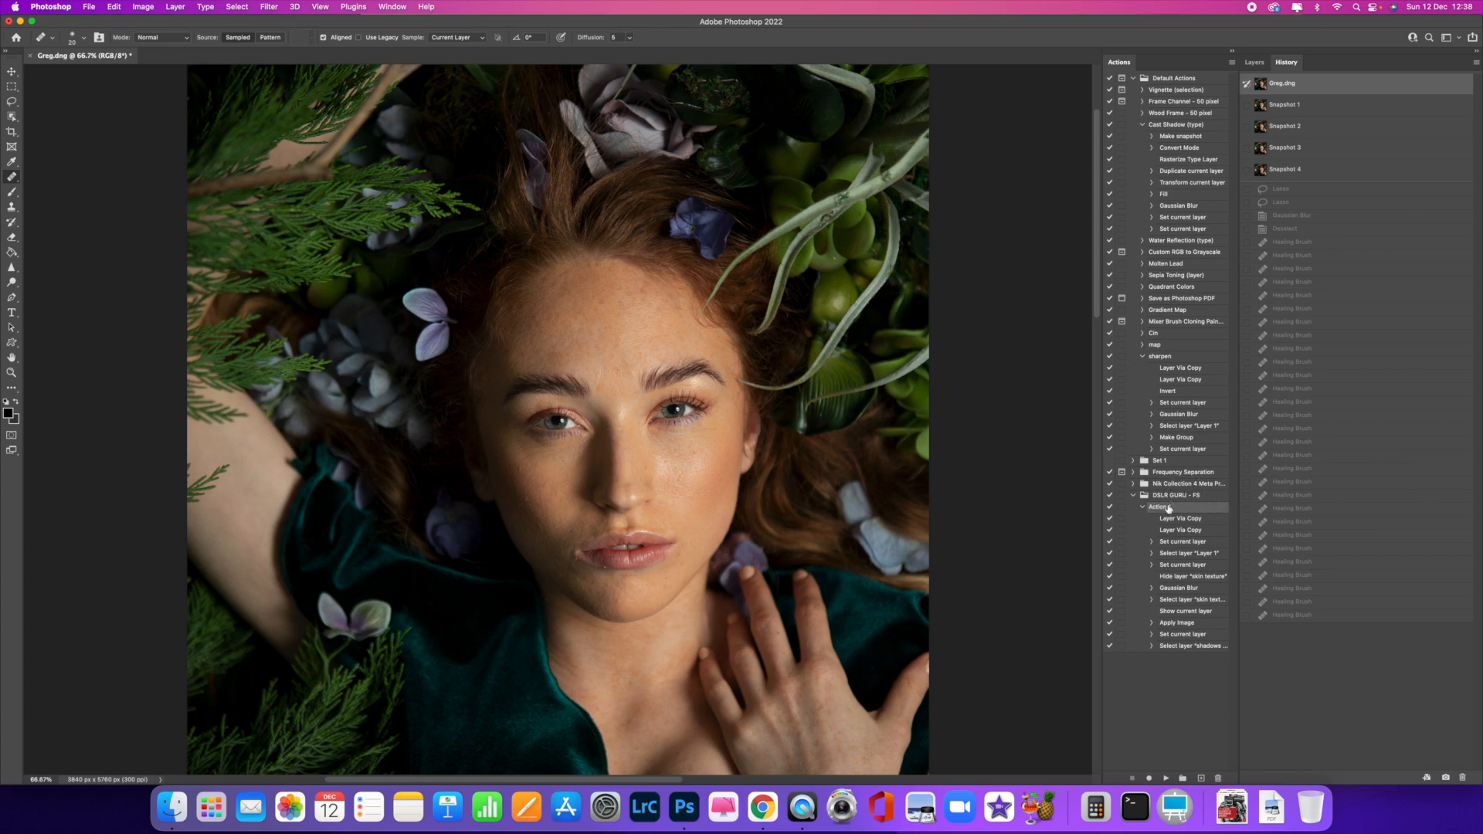
left_click(1166, 778)
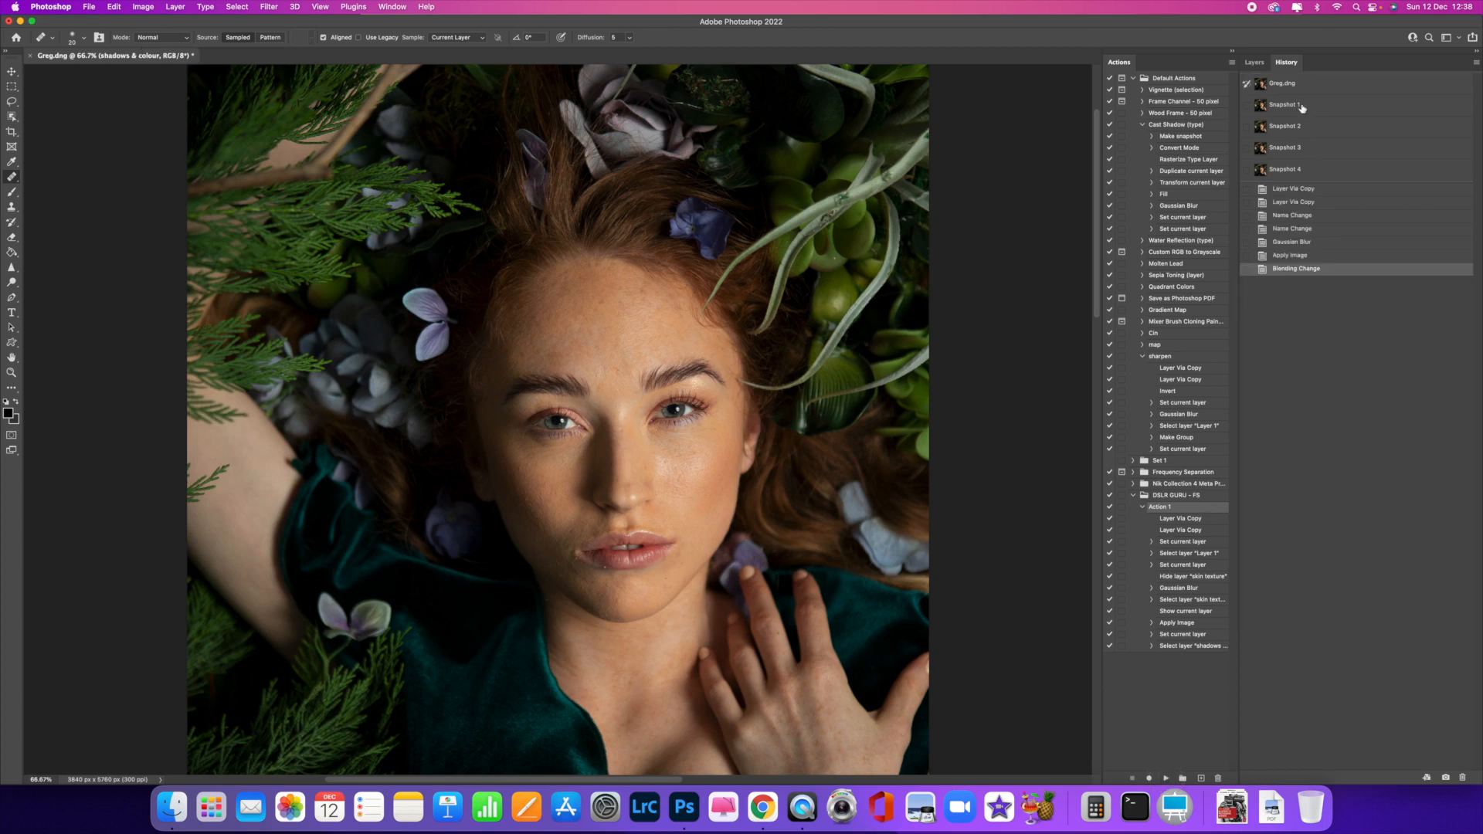
left_click(1254, 65)
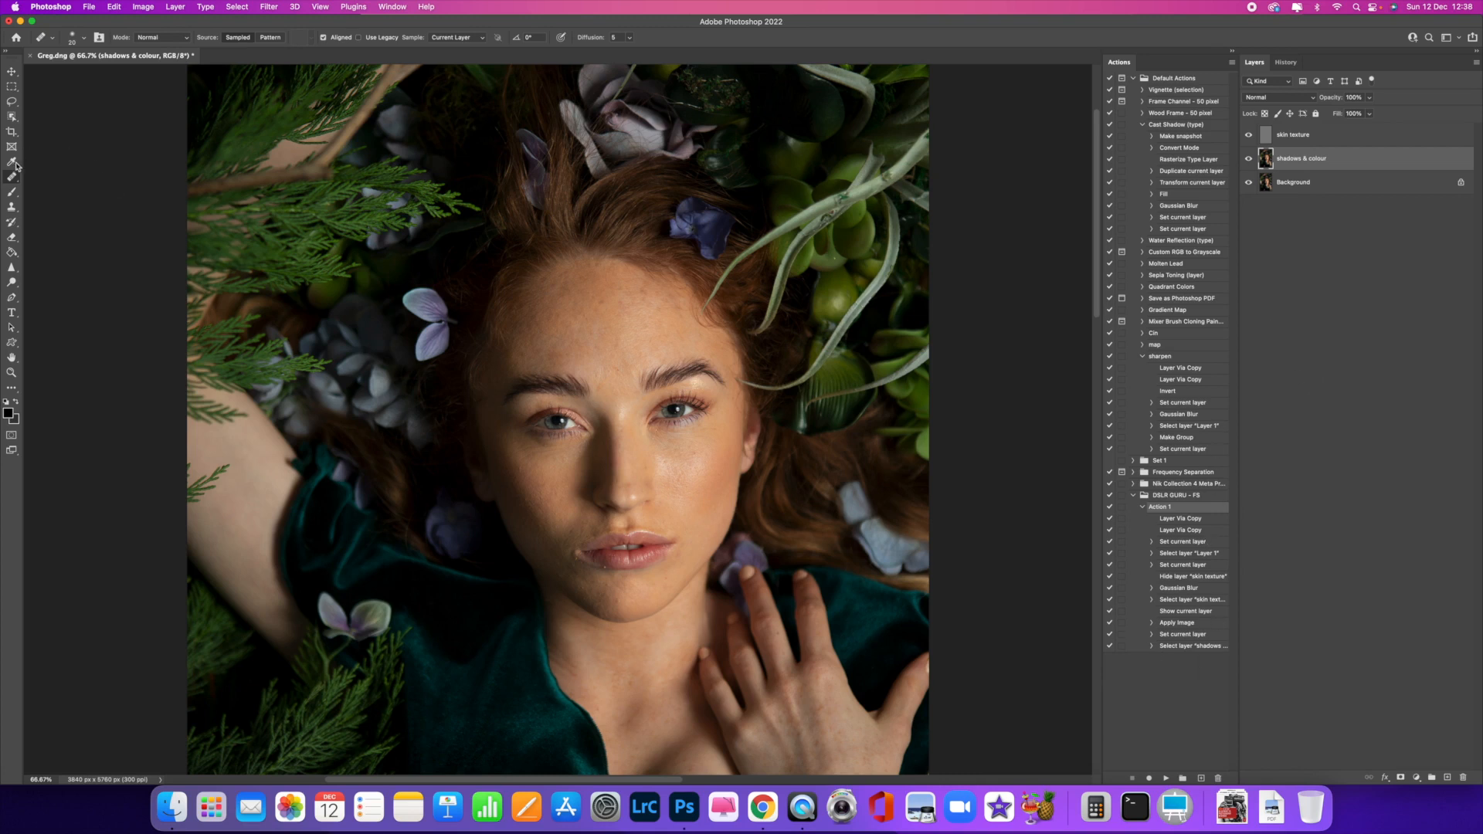
Step: Lasso an area of the forehead on the shadows & colour layer, reapply the last Gaussian Blur to it and deselect
left_click(11, 102)
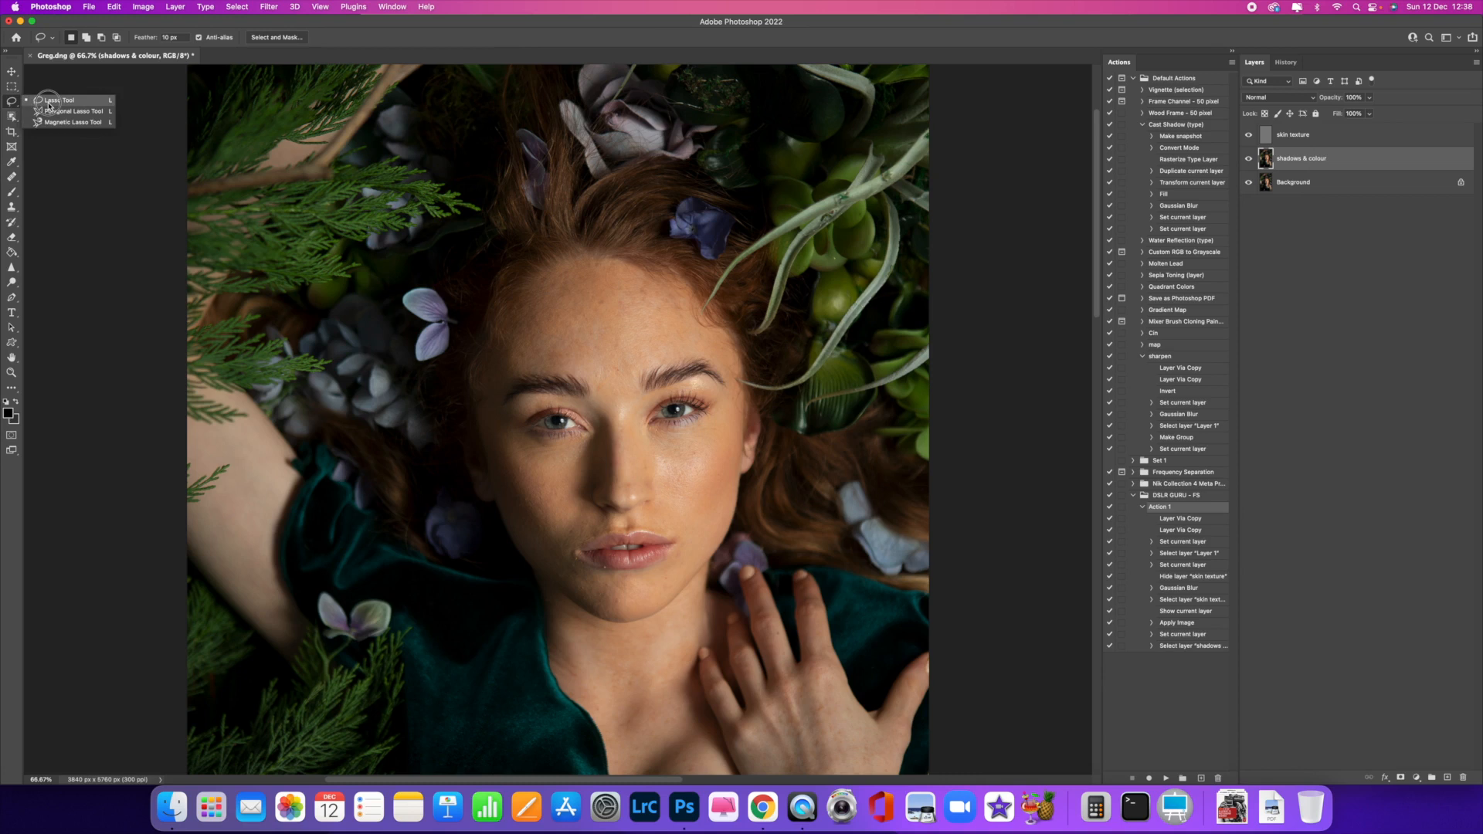
left_click(49, 102)
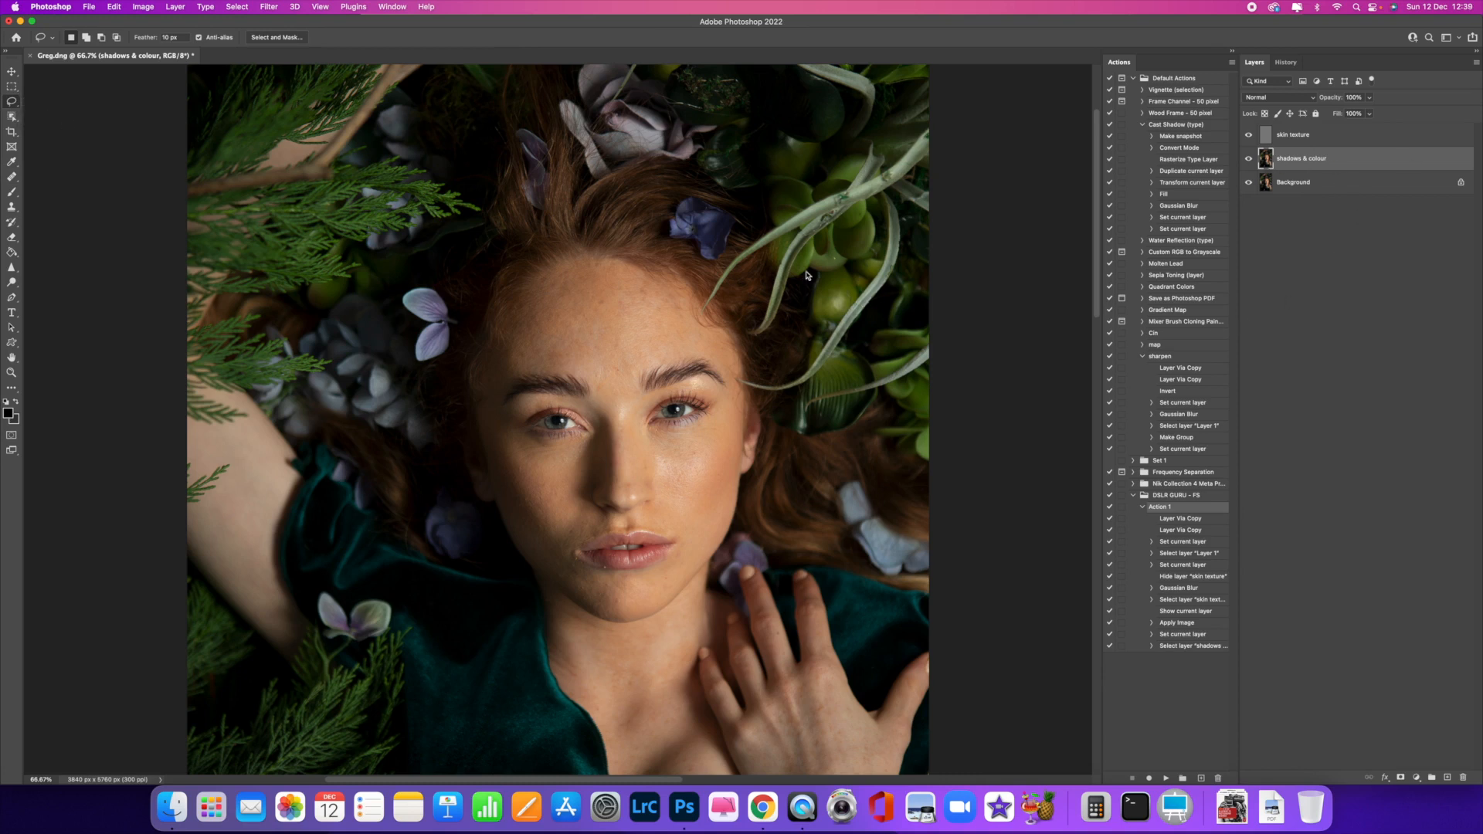
mouse_move(615, 274)
left_mouse_down()
mouse_move(581, 282)
mouse_move(537, 352)
mouse_move(668, 369)
mouse_move(676, 305)
mouse_move(618, 275)
left_mouse_up()
left_click(268, 6)
left_click(272, 22)
key("super+d")
Step: Heal marks on the face in the skin texture layer with the Healing Brush, then review the edit history and portrait
key("alt+bracketright")
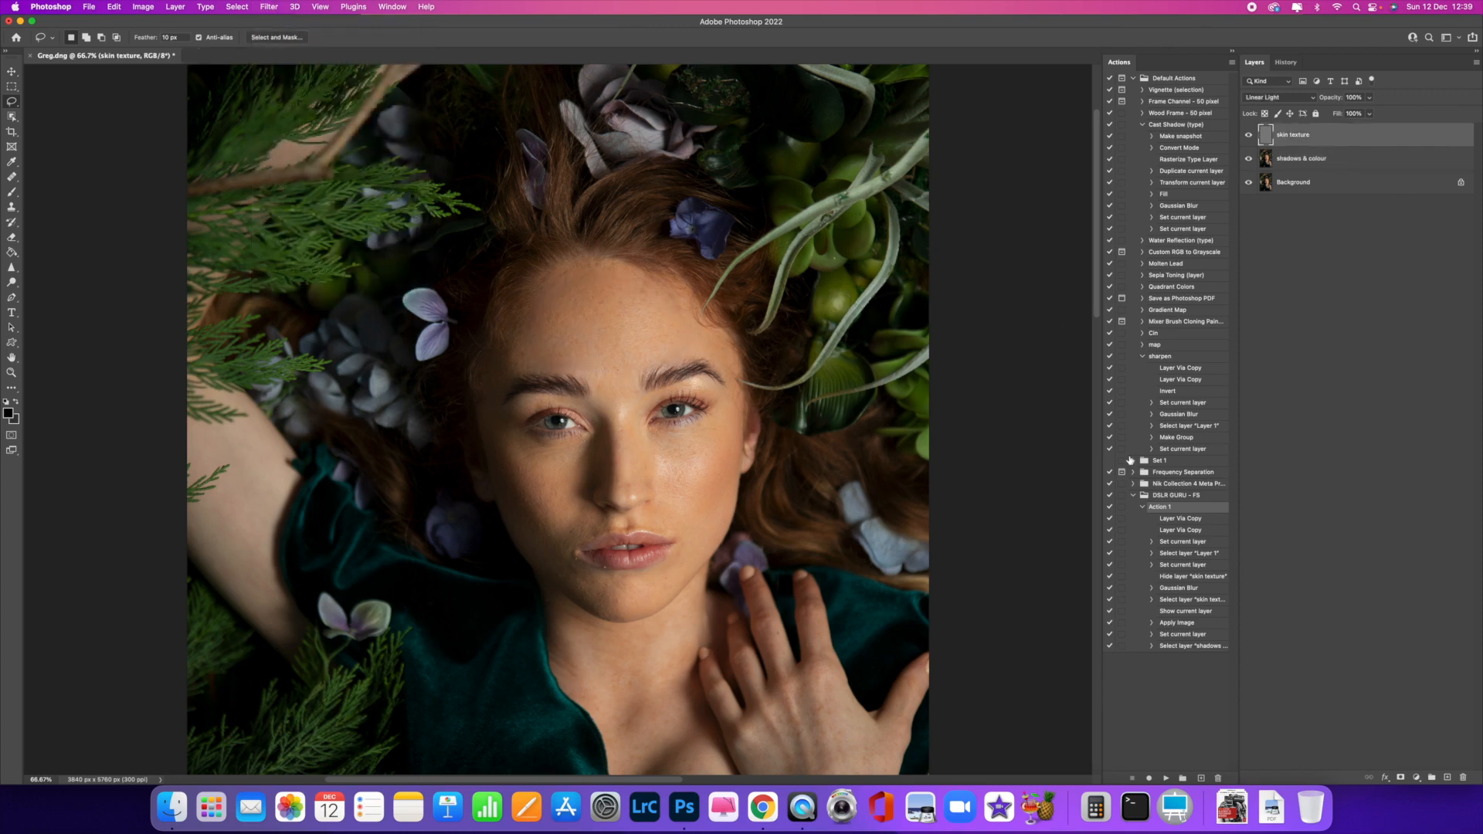
left_click_drag(12, 177, 81, 189)
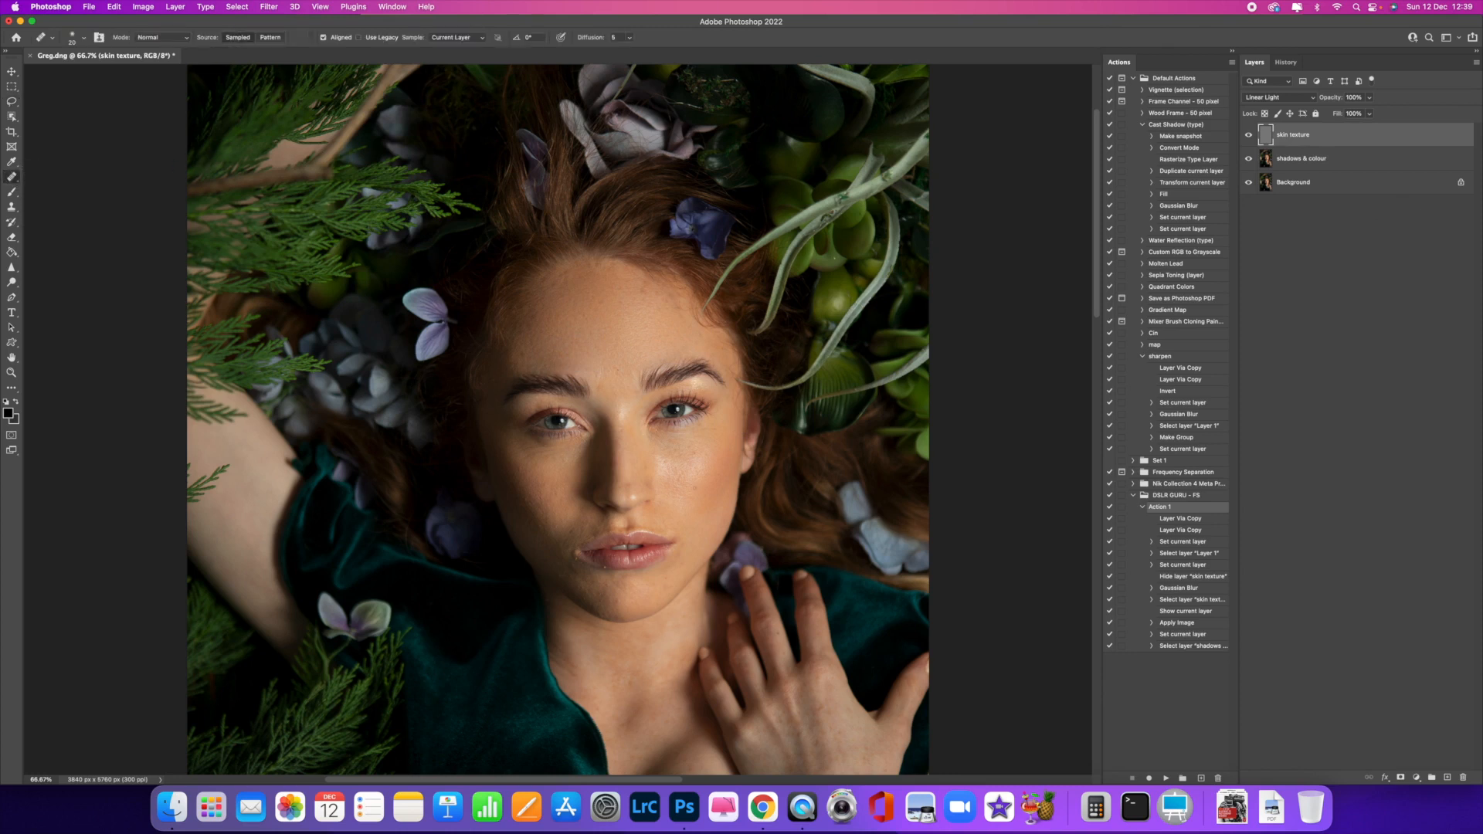
left_click(693, 452)
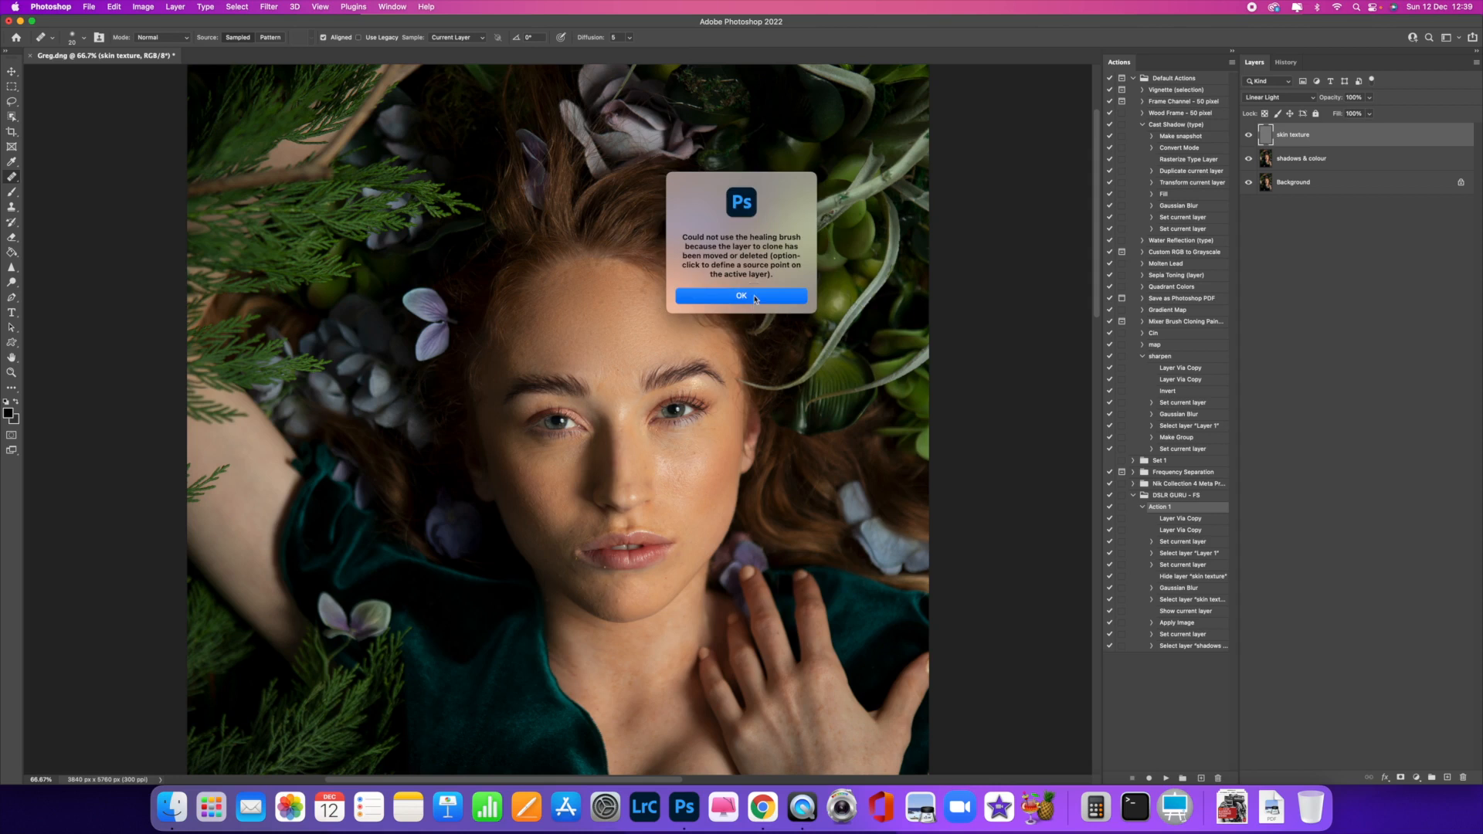
left_click(755, 299)
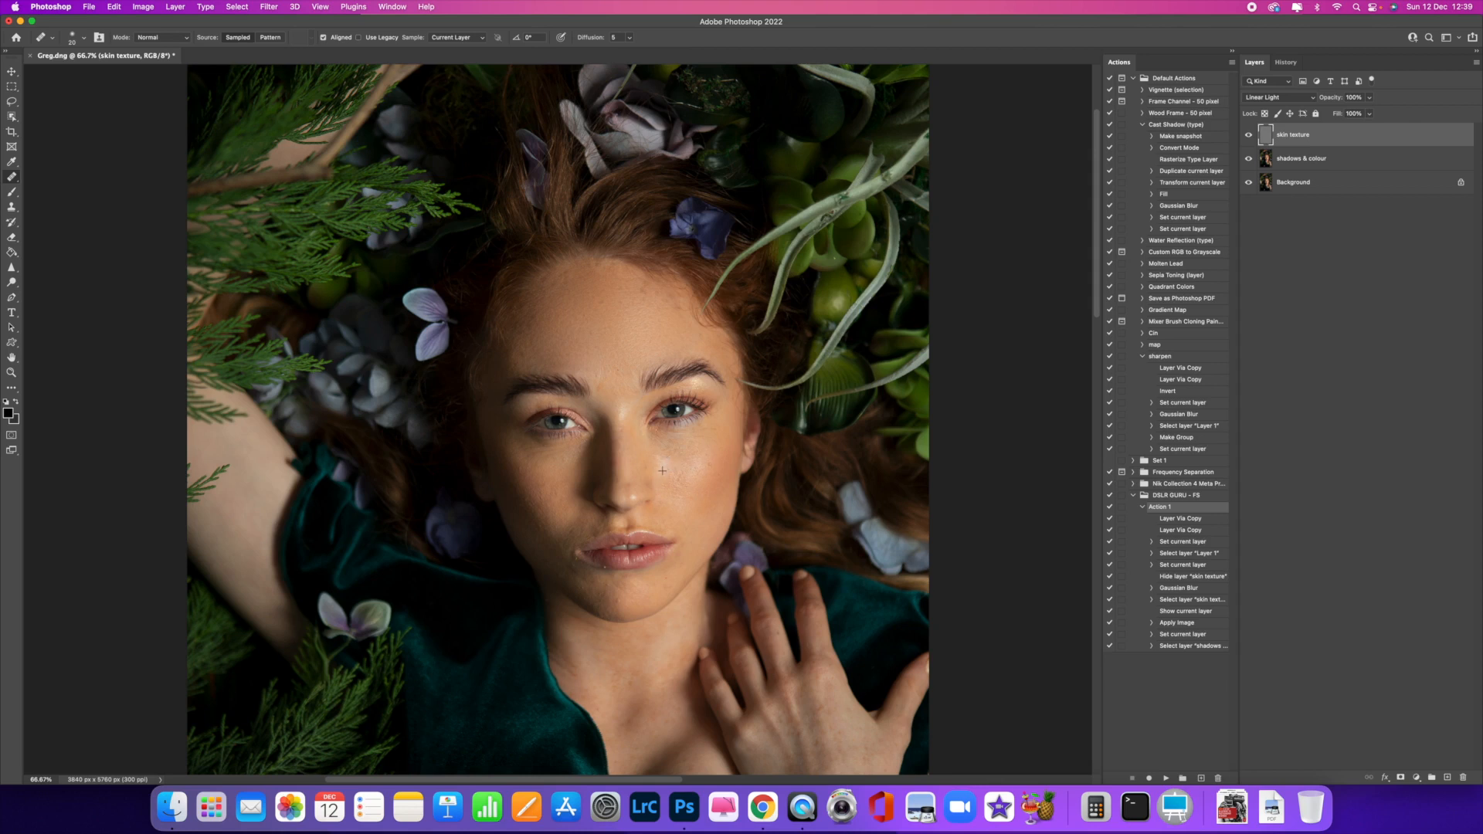
left_click(1286, 62)
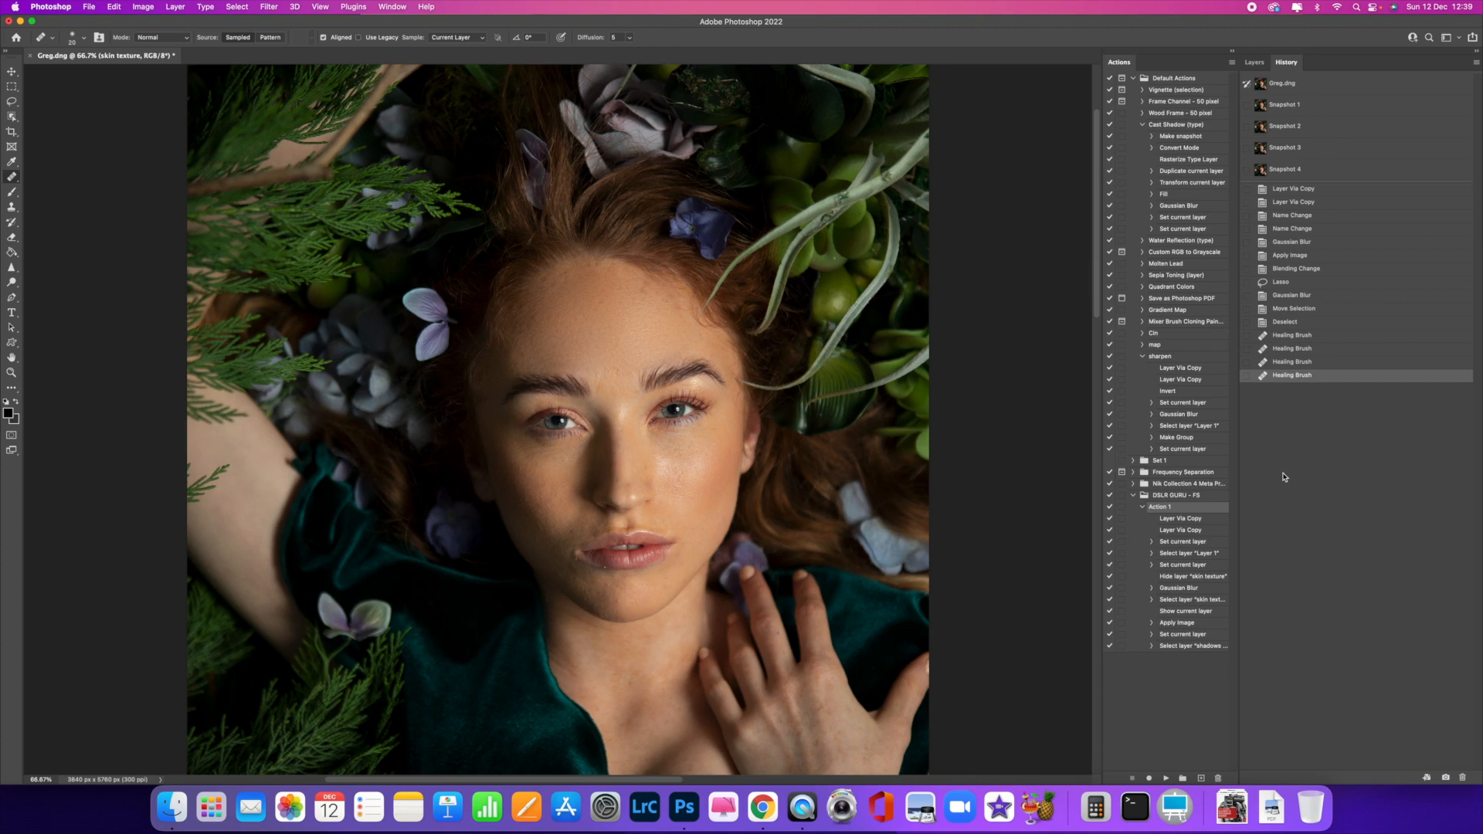
scroll(479, 349, "down", 3)
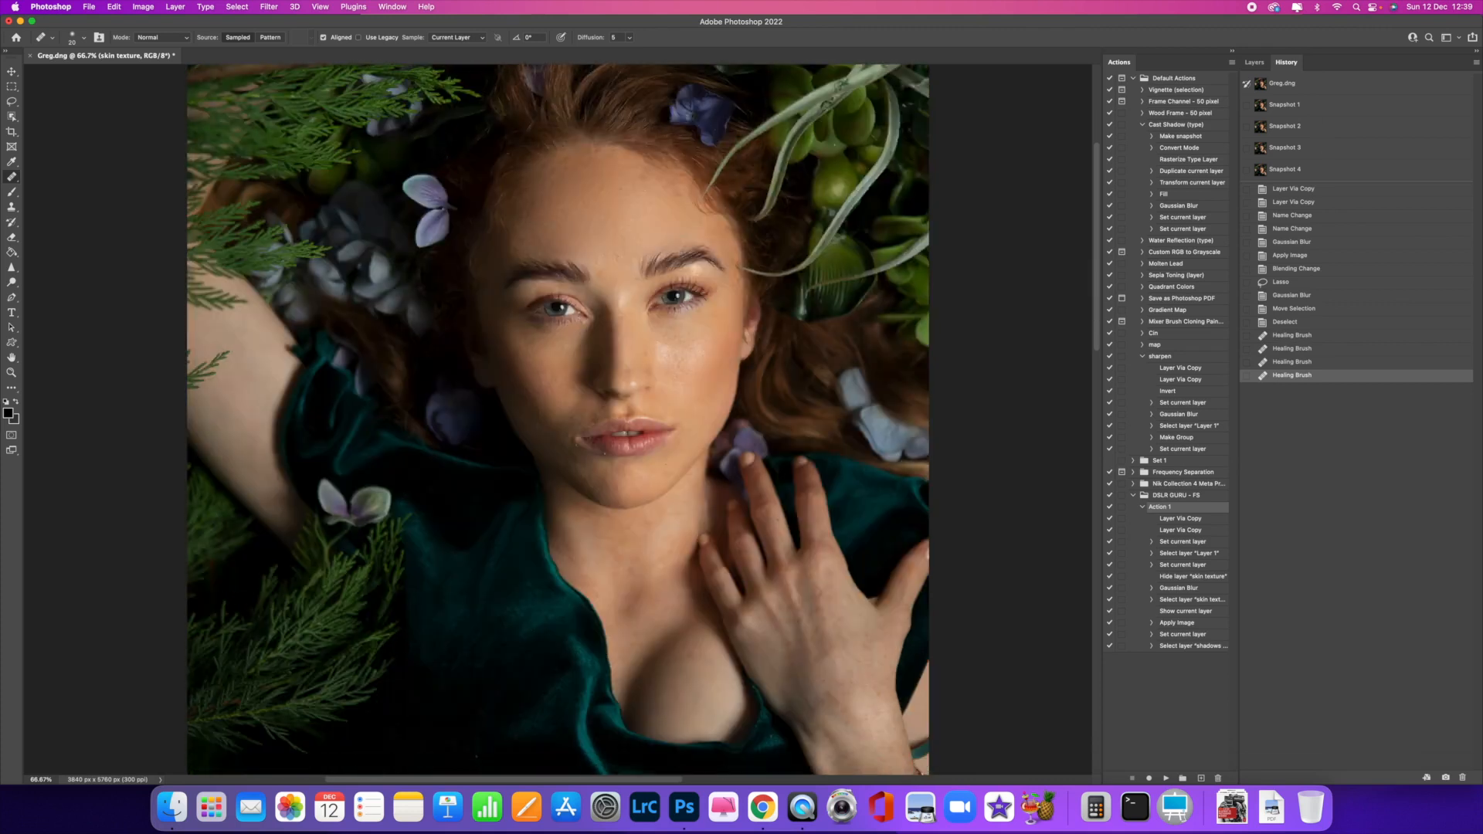
scroll(824, 272, "up", 5)
scroll(824, 271, "down", 5)
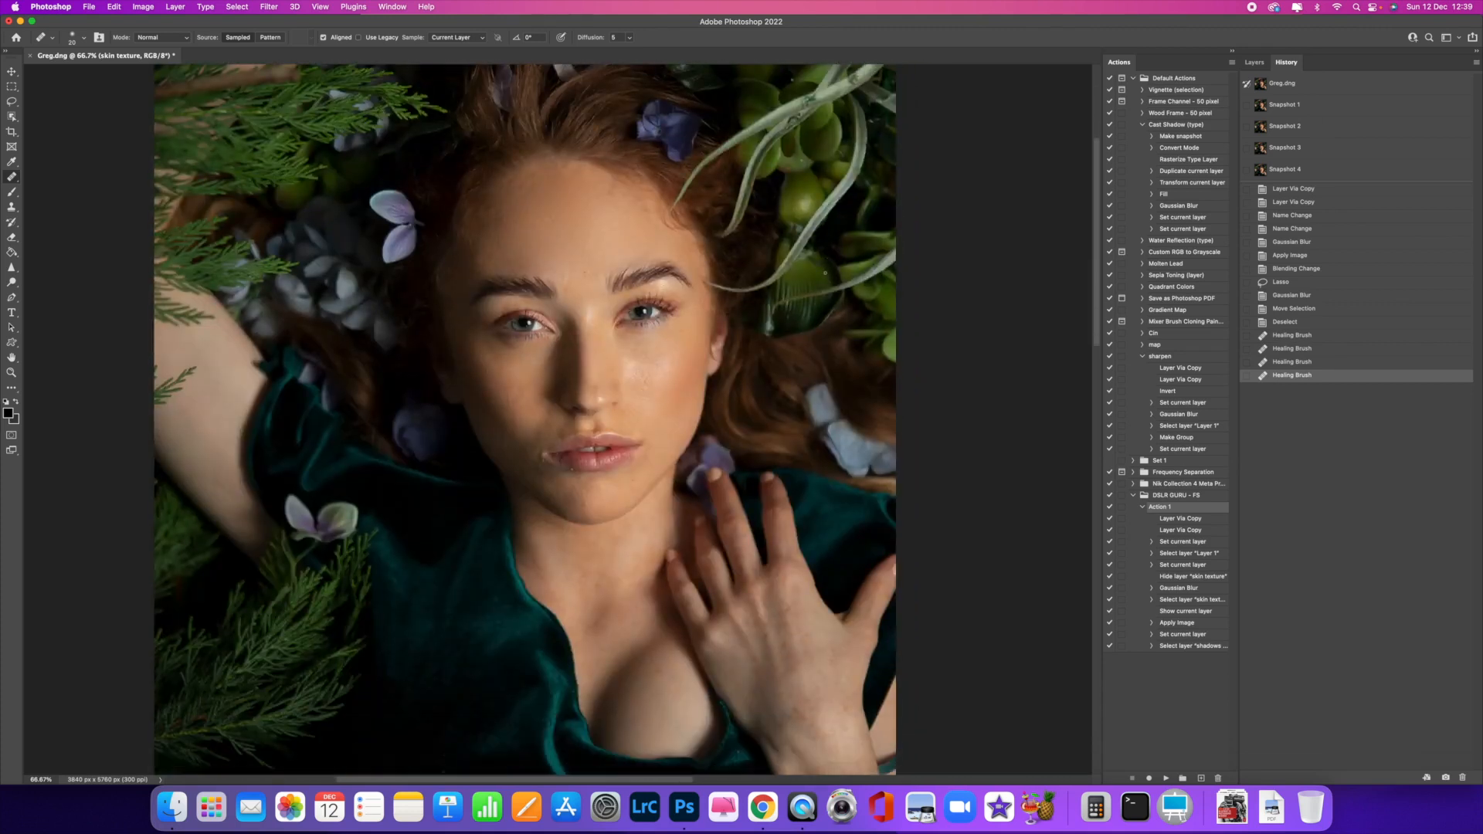